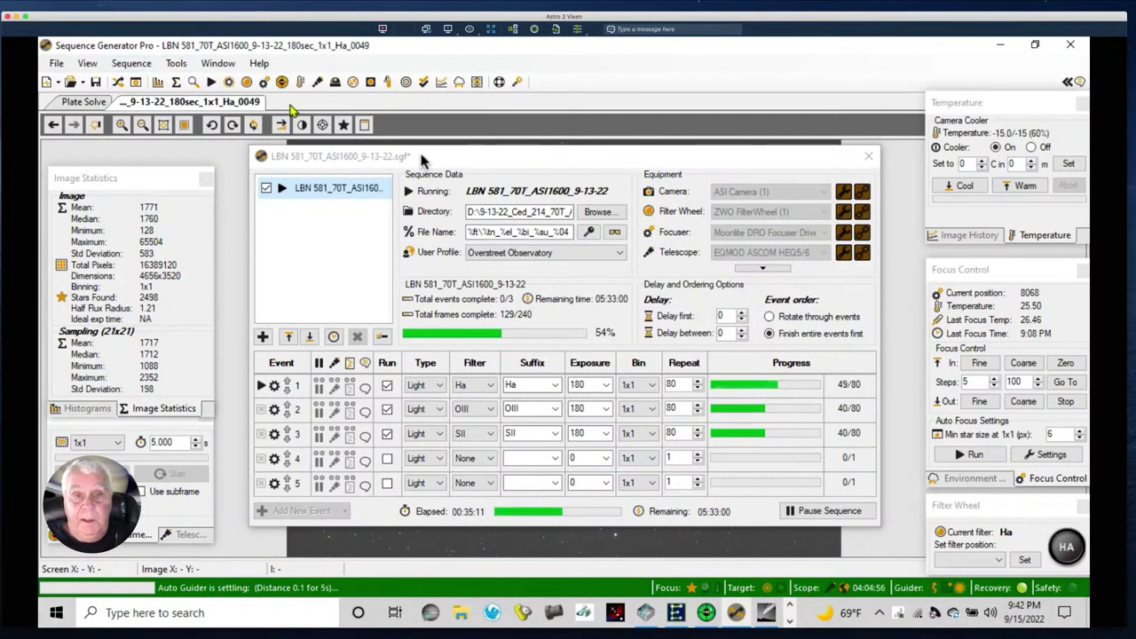
# - Move the running LBN 581 sequence window higher in the Sequence Generator Pro workspace
pyautogui.moveTo(539, 159); pyautogui.dragTo(528, 66)
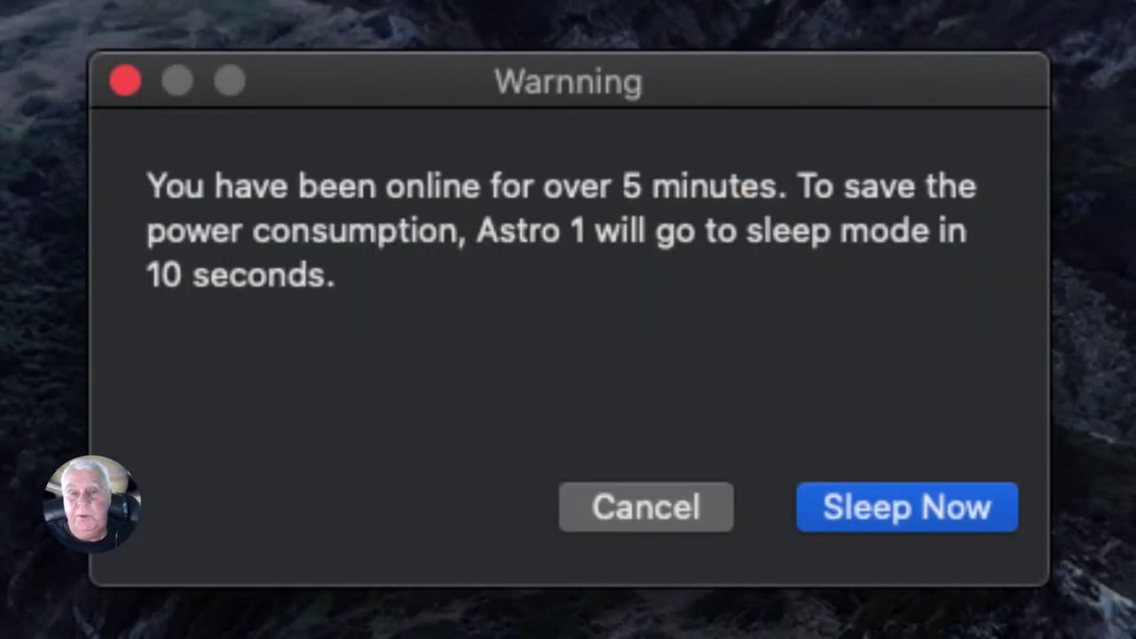
# - Cancel the Astro 1 sleep-mode warning and stop the active autoguiding in PHD2
pyautogui.click(641, 504)
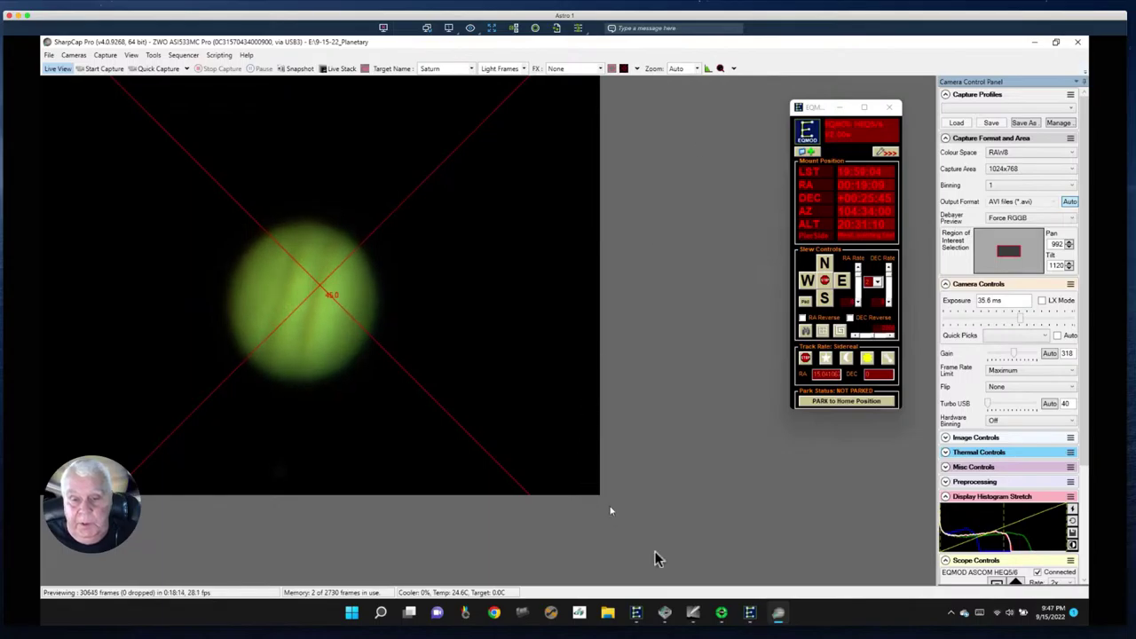
pyautogui.moveTo(635, 619)
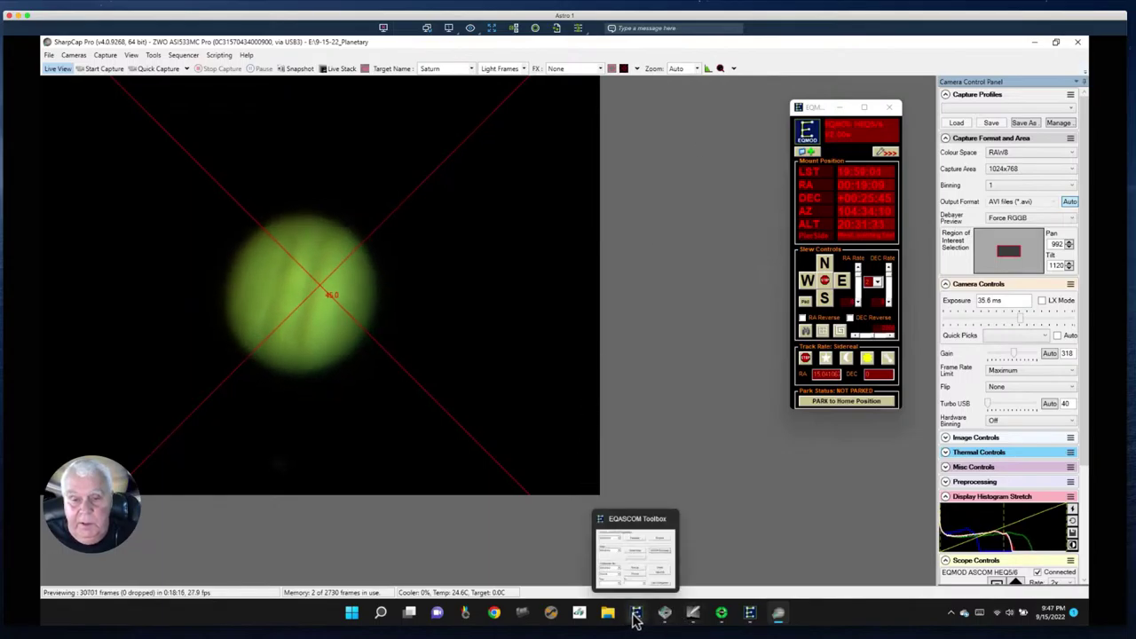
pyautogui.click(722, 621)
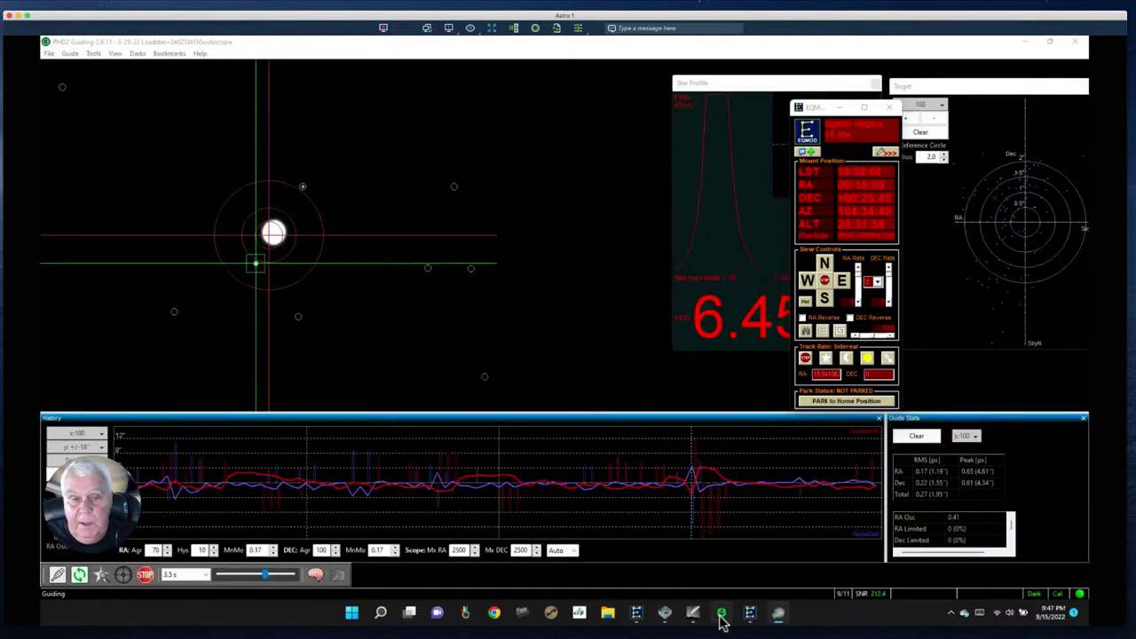
pyautogui.click(144, 574)
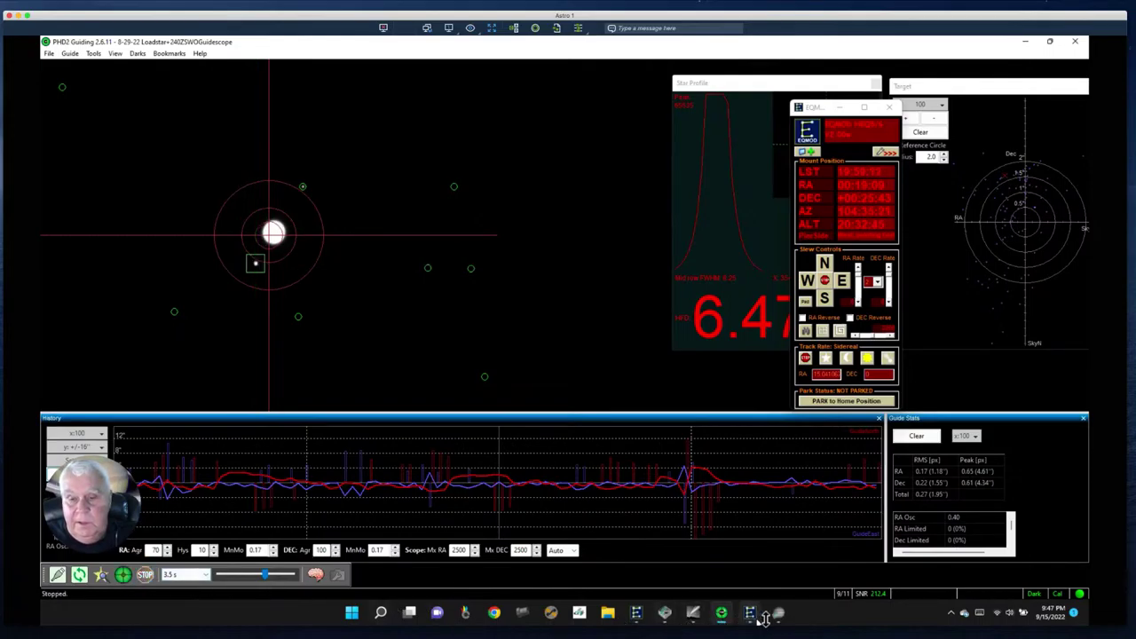
# - Switch to Cartes du Ciel, pick Saturn as the search object and slew the telescope to it
pyautogui.click(692, 619)
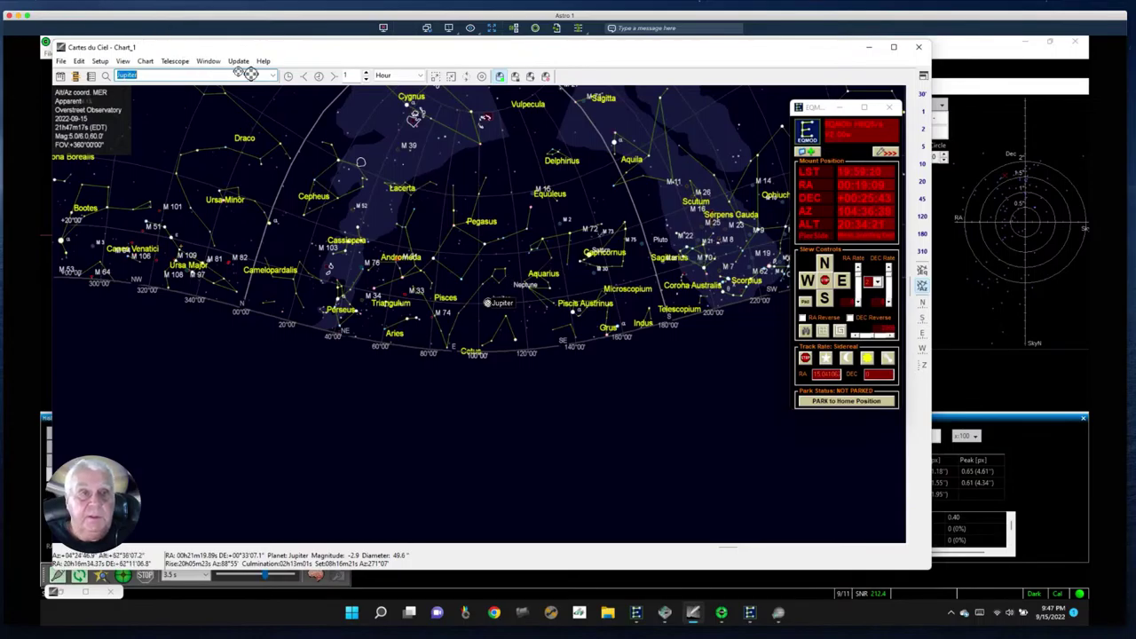
pyautogui.click(273, 75)
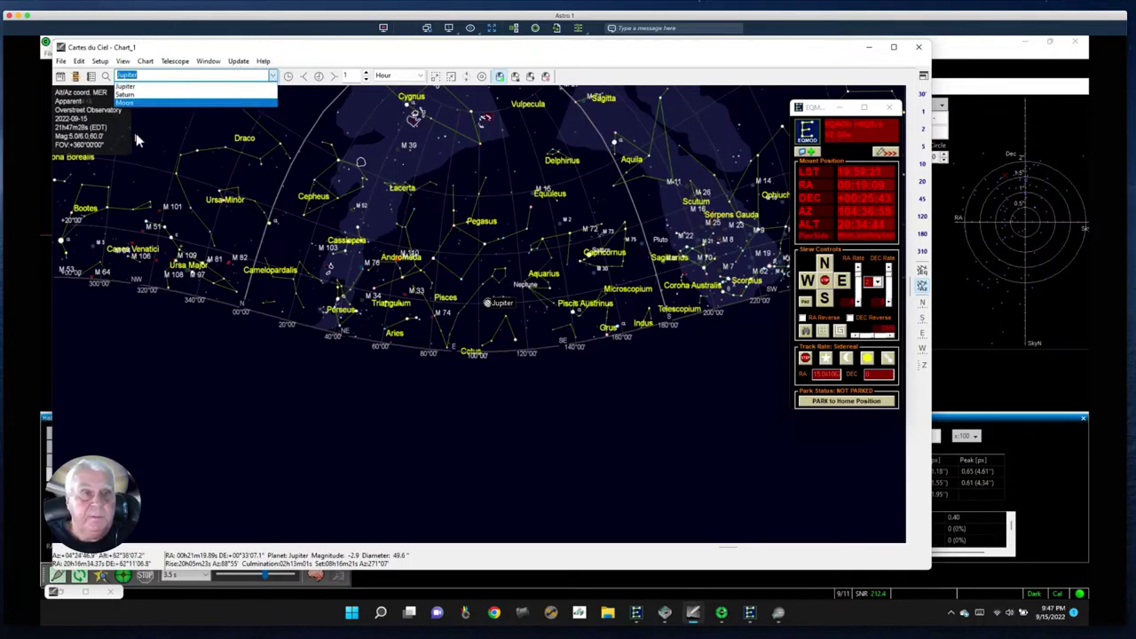
pyautogui.click(131, 94)
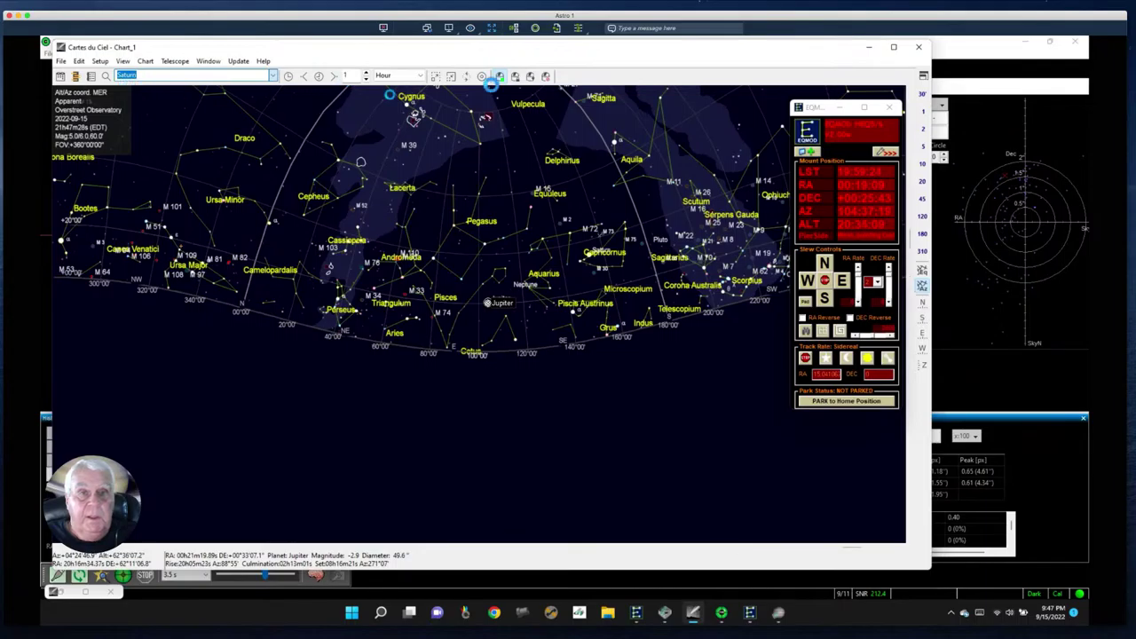
pyautogui.click(532, 76)
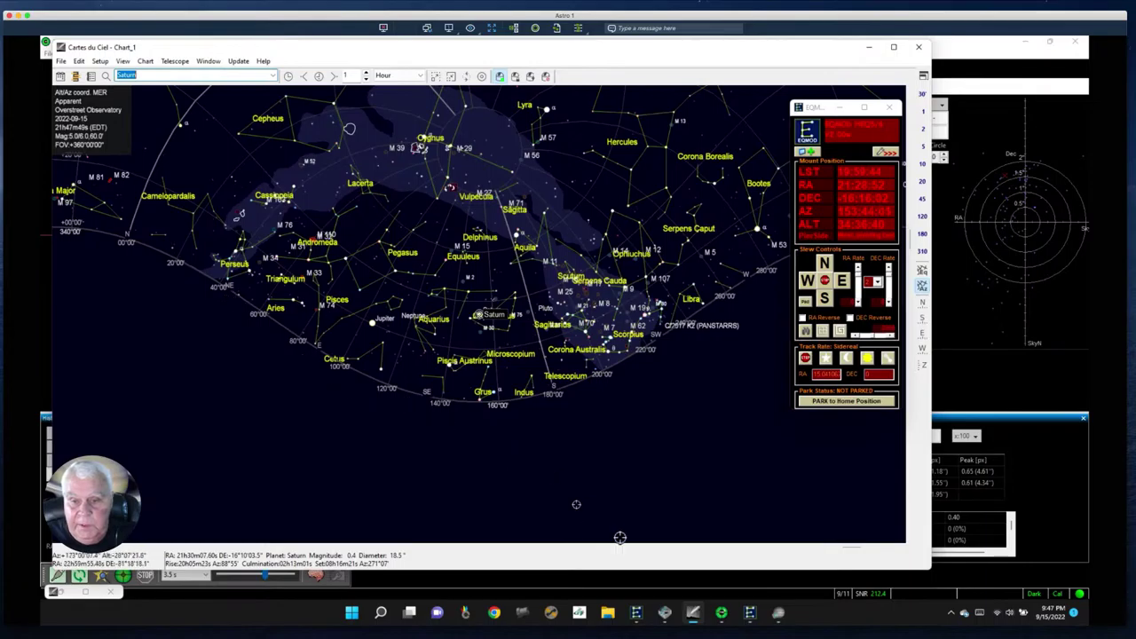
# - Switch to PHD2, loop exposures with an auto-selected guide star and clear the guiding history graph
pyautogui.click(719, 612)
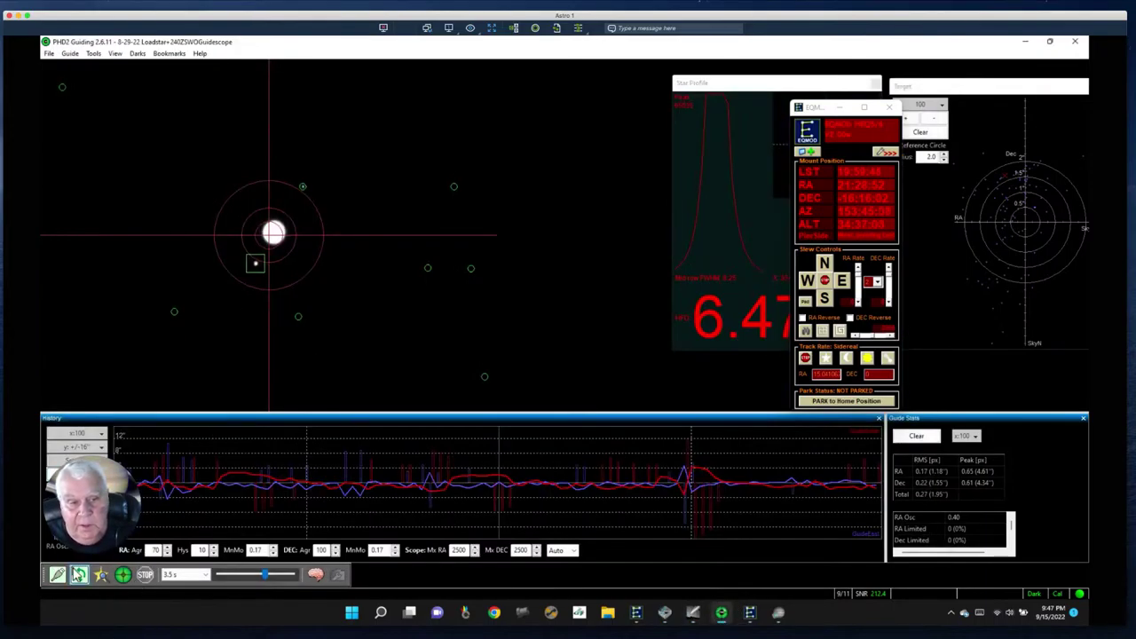
pyautogui.click(79, 575)
pyautogui.click(100, 577)
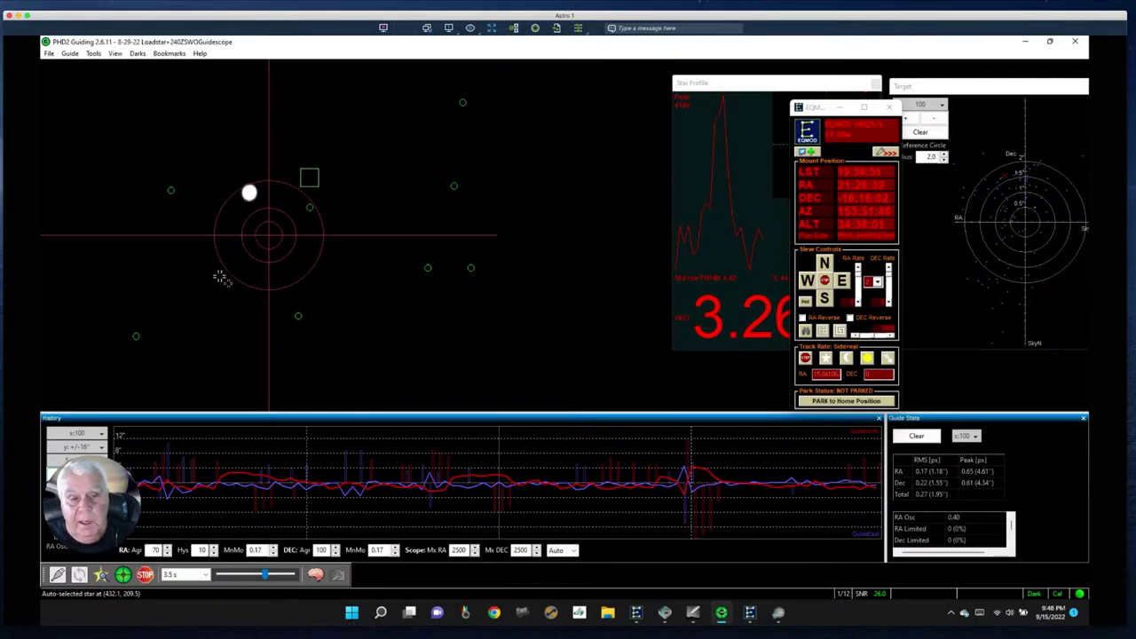
pyautogui.click(75, 472)
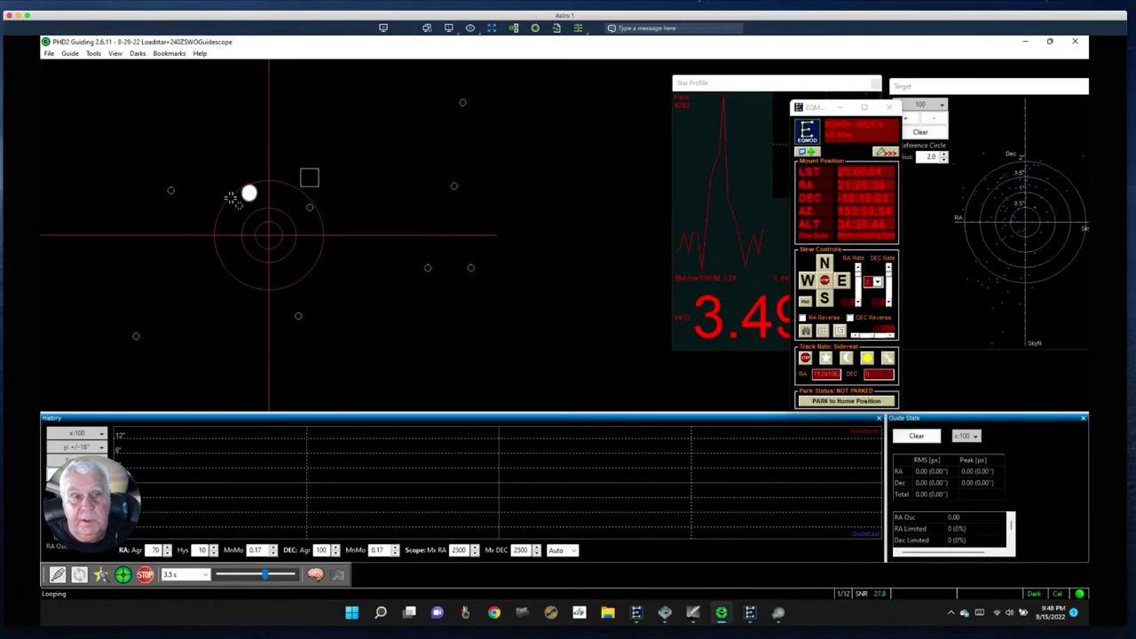
# - Try to bring Saturn toward the guide camera crosshair by nudging the mount west in EQMOD
pyautogui.click(808, 282)
pyautogui.click(808, 282)
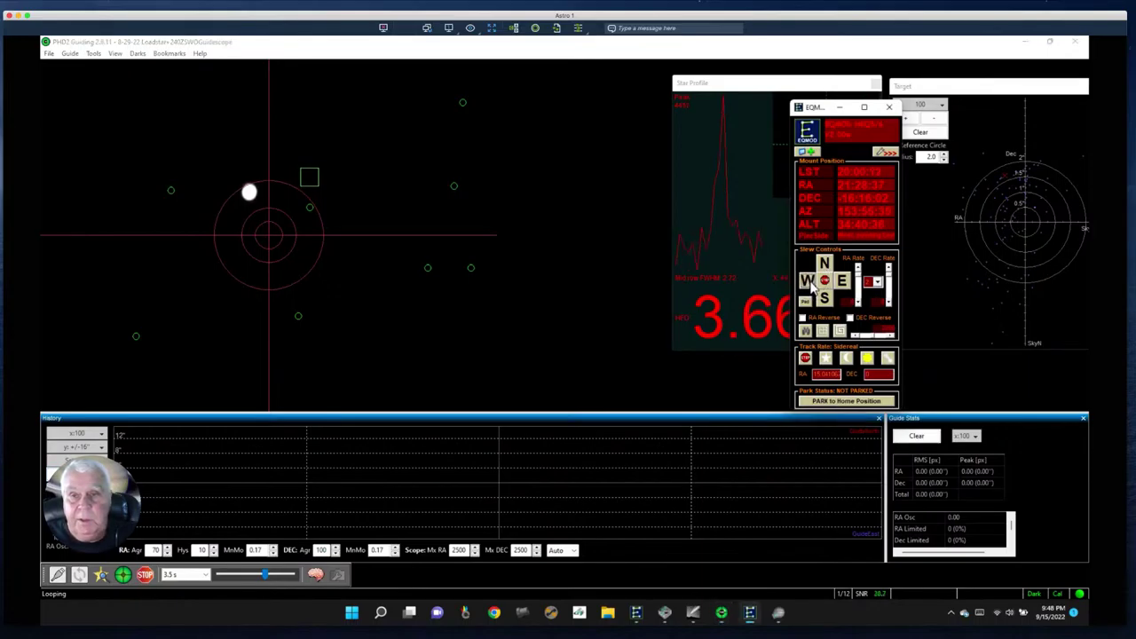
pyautogui.click(808, 282)
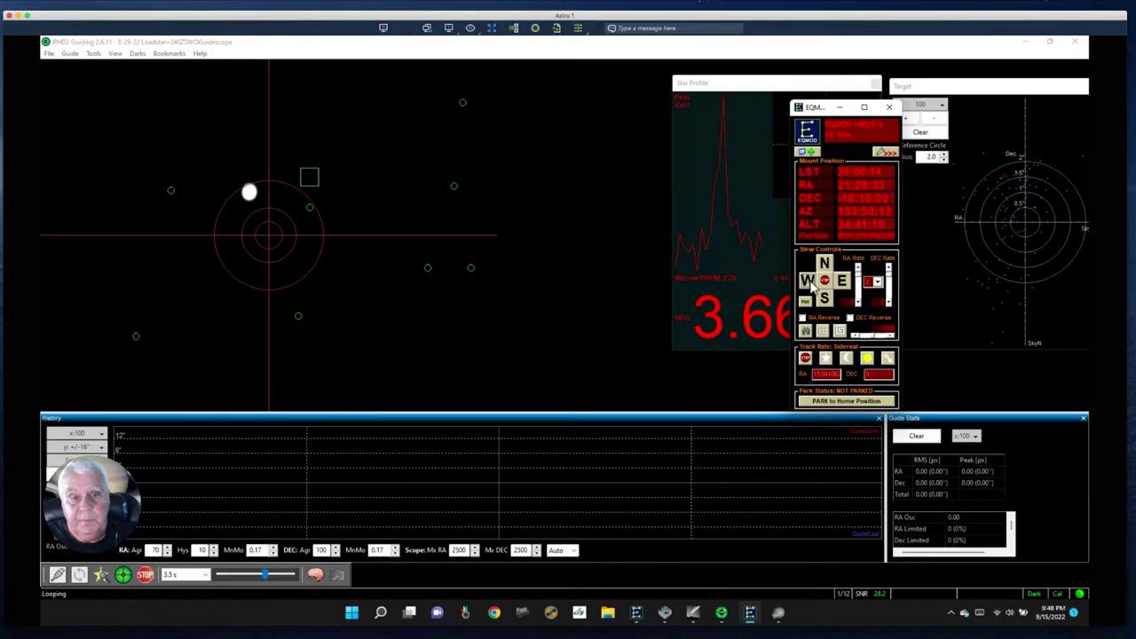
pyautogui.click(808, 282)
# - Set the guide exposure to 0.5 s and nudge the mount east and south to bring Saturn near the crosshair centre
pyautogui.click(205, 576)
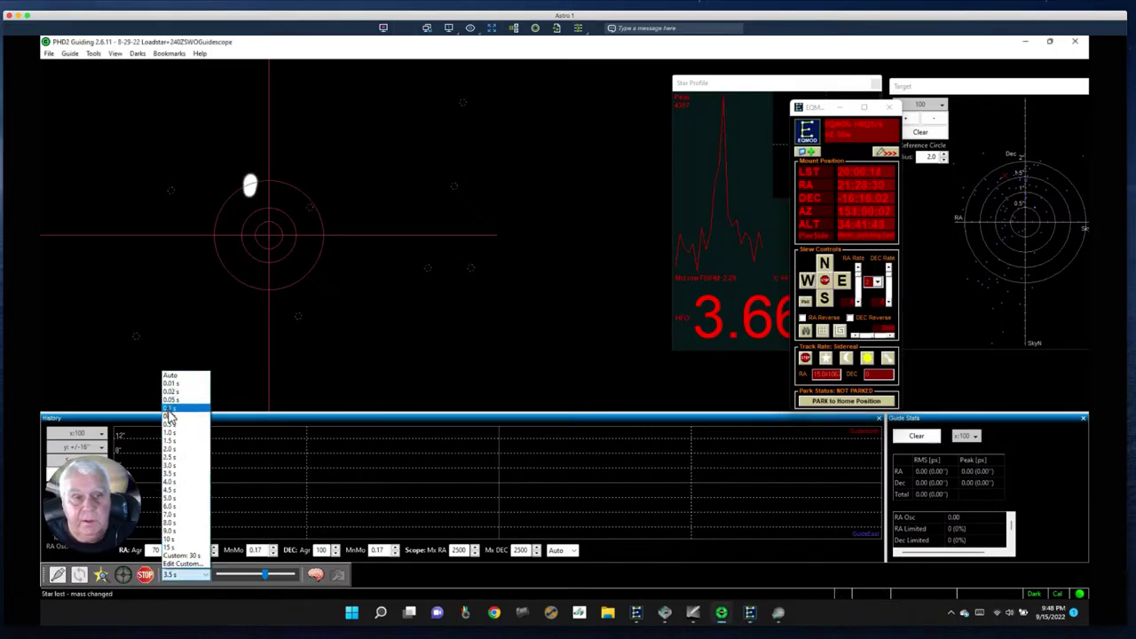
pyautogui.click(170, 424)
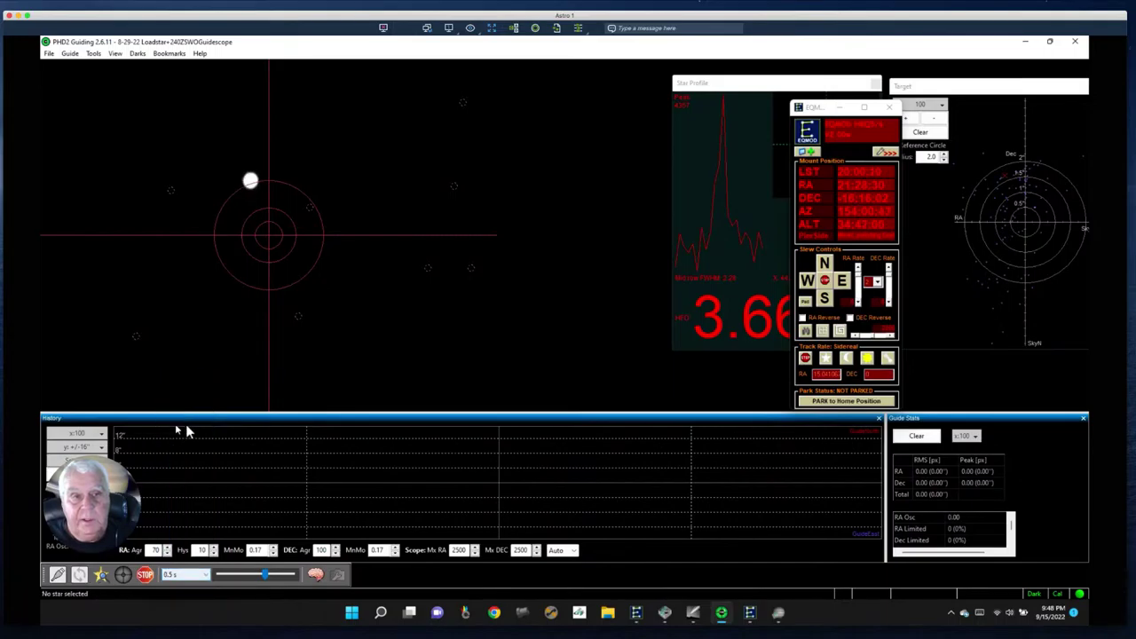
pyautogui.click(842, 281)
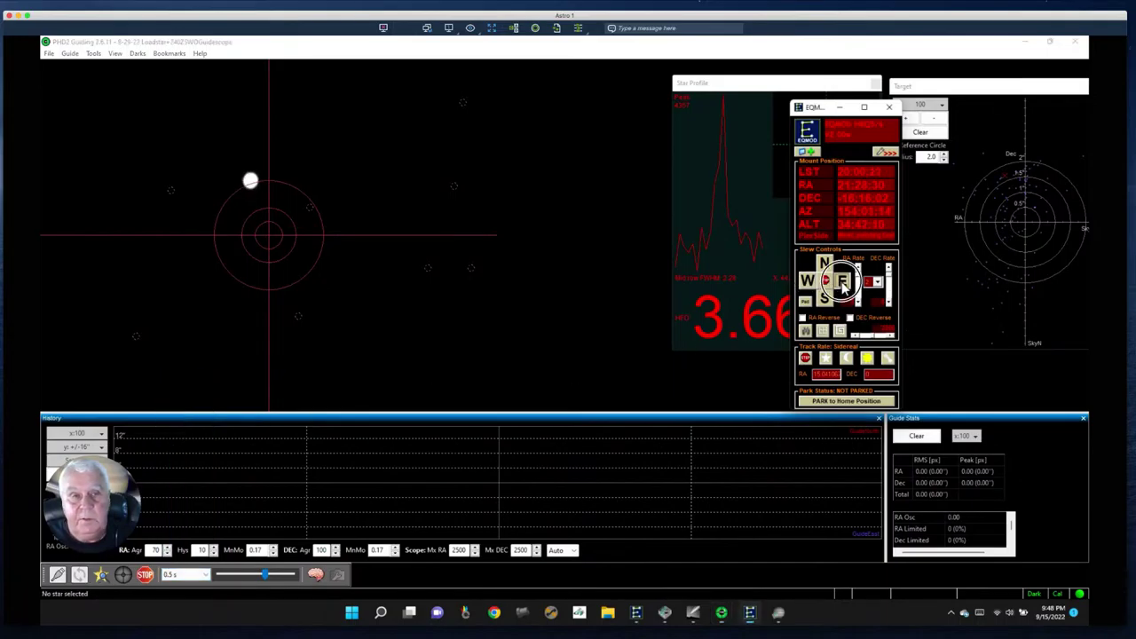
pyautogui.click(842, 282)
pyautogui.click(843, 284)
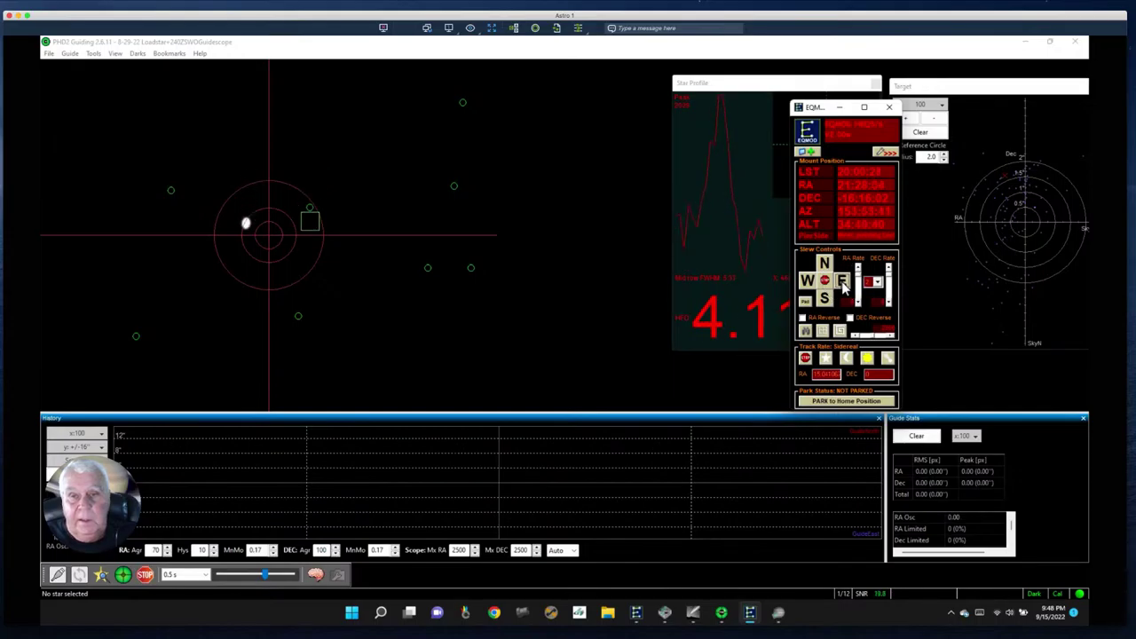
pyautogui.click(843, 283)
pyautogui.click(825, 299)
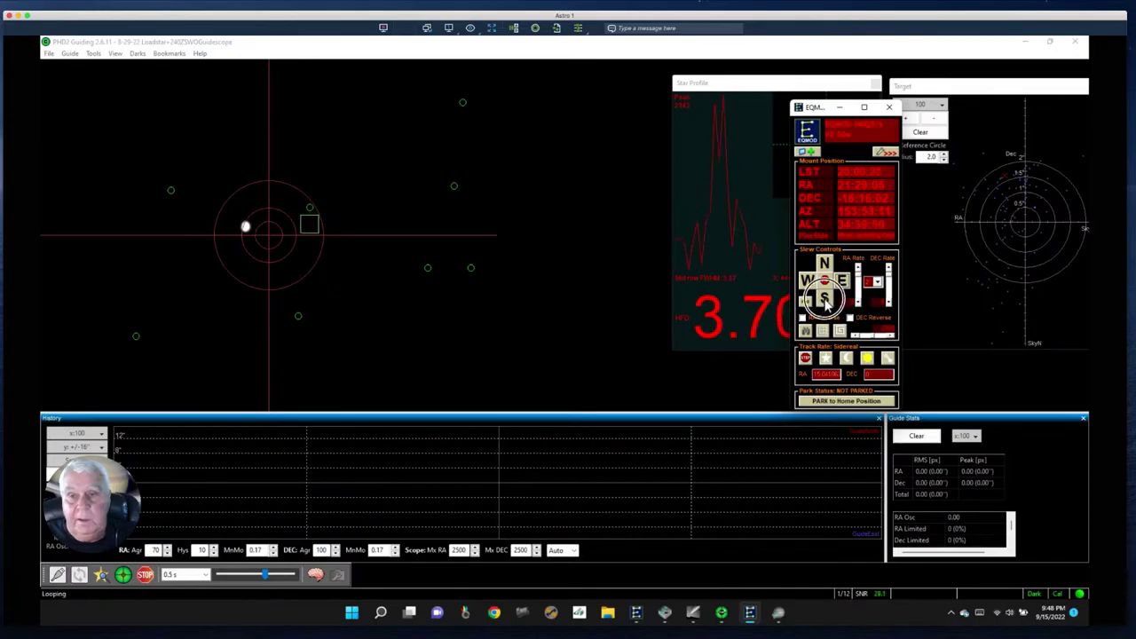
pyautogui.click(824, 299)
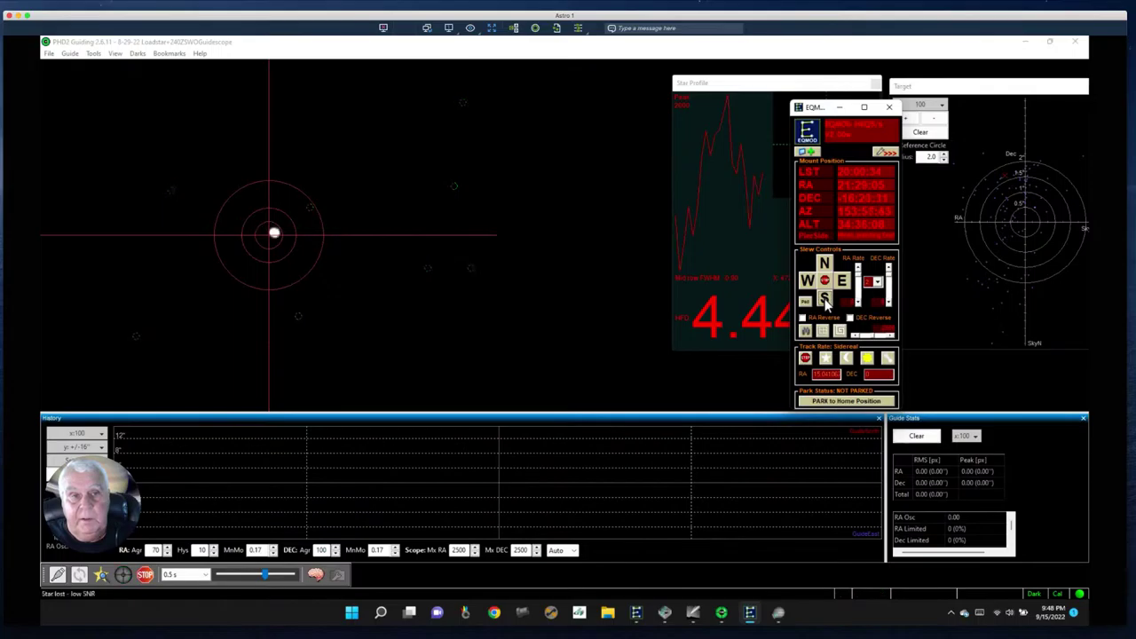
# - Fine-tune Saturn onto the centre of the guide crosshair with small north and south mount nudges
pyautogui.click(824, 263)
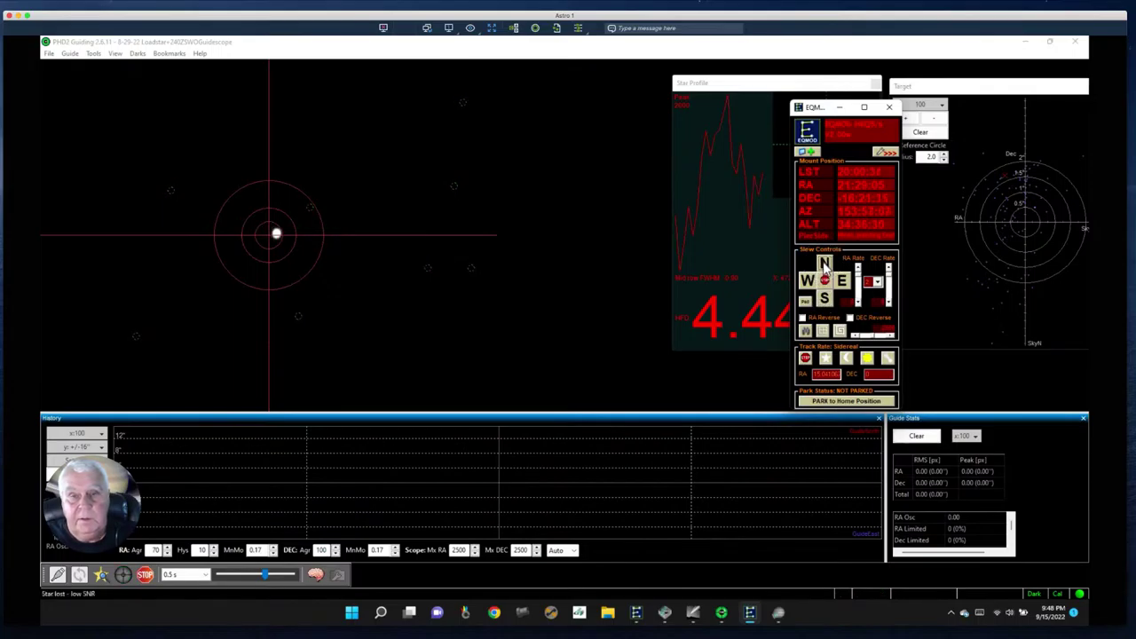
pyautogui.click(825, 265)
pyautogui.click(824, 264)
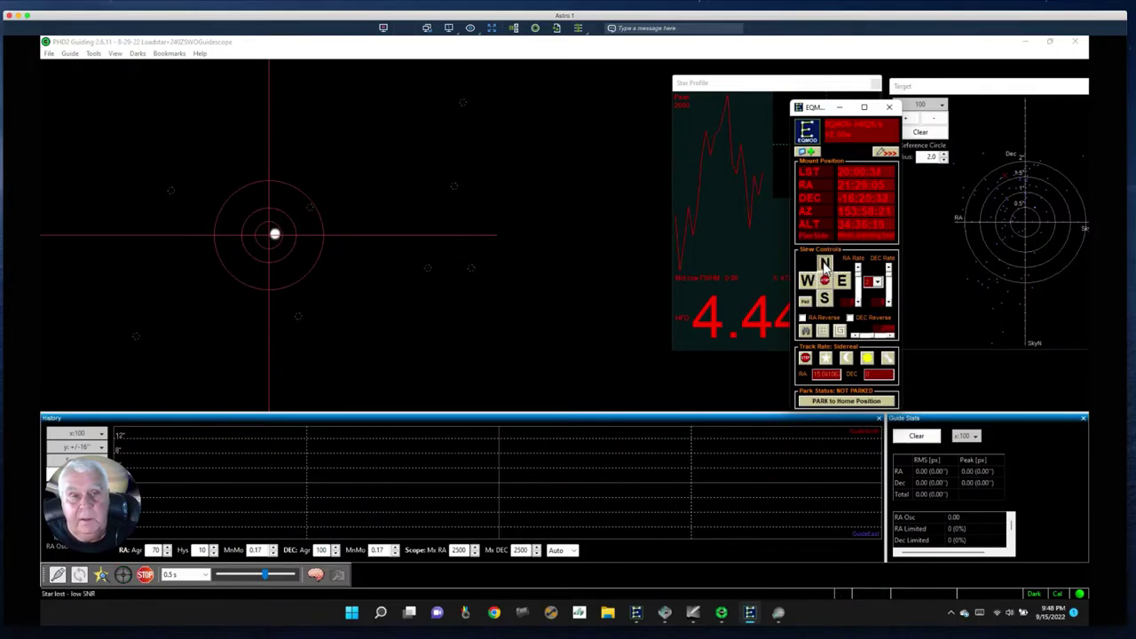
pyautogui.click(825, 263)
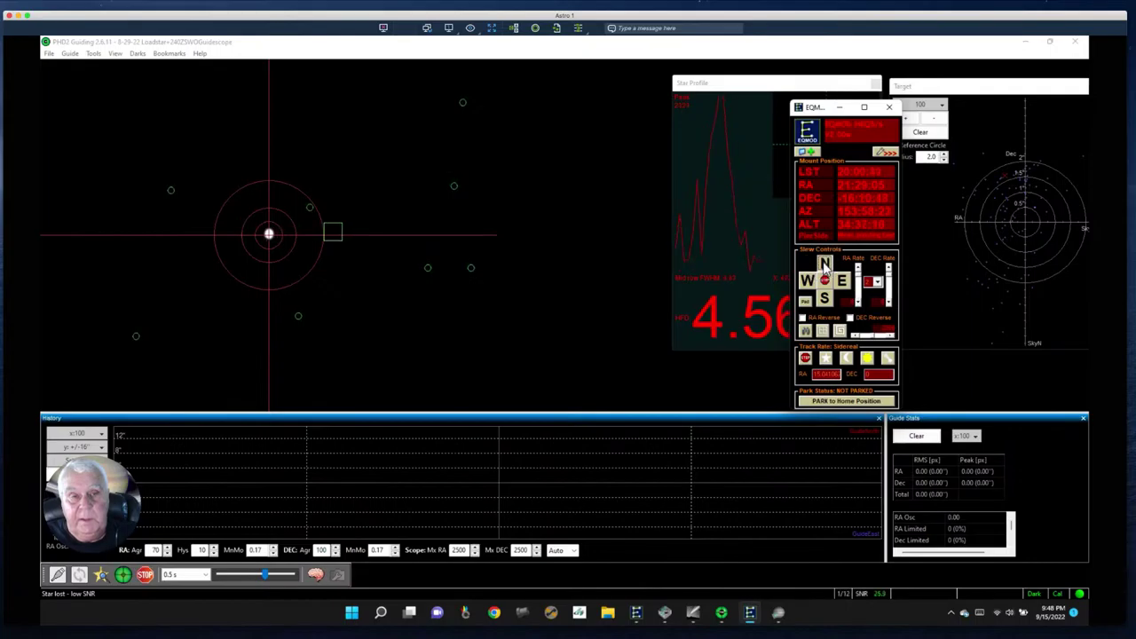
pyautogui.click(824, 299)
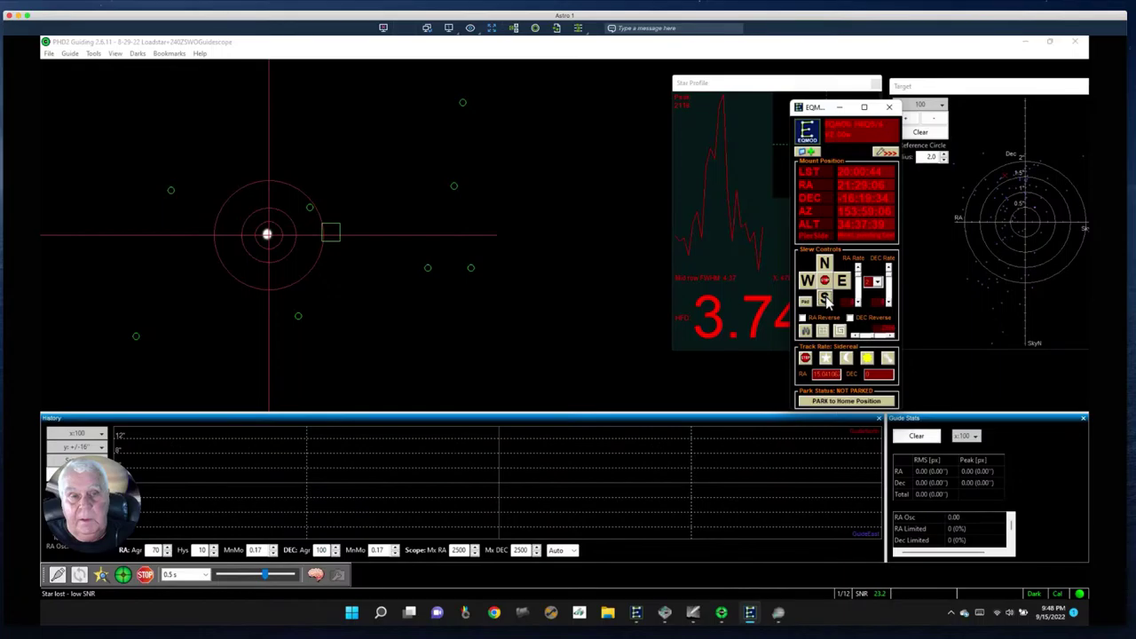
pyautogui.click(825, 301)
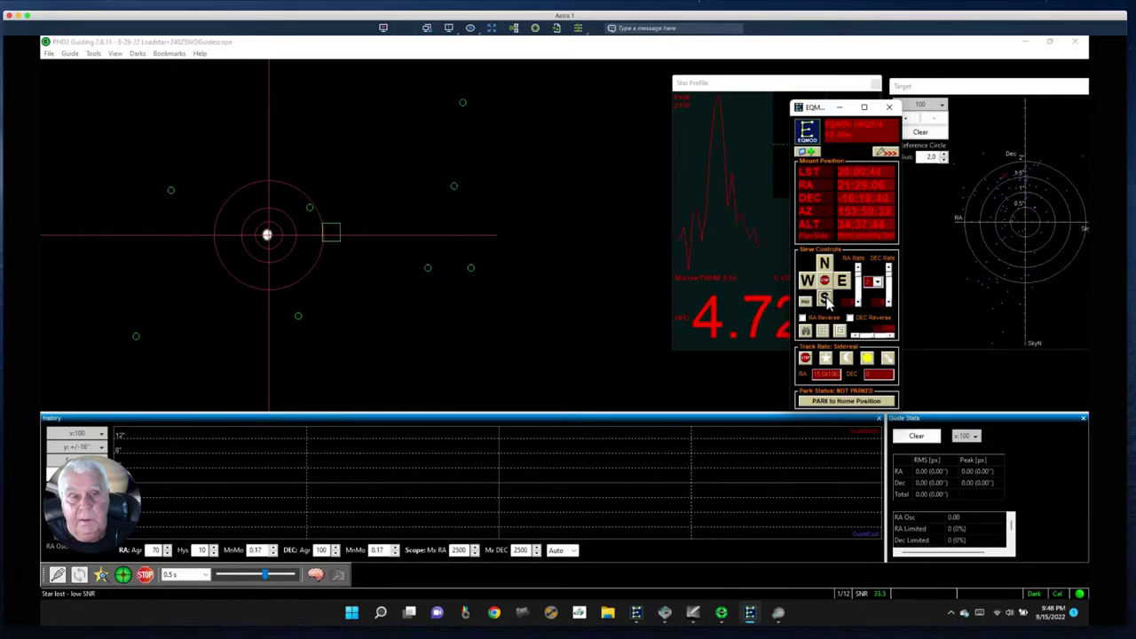
pyautogui.click(826, 300)
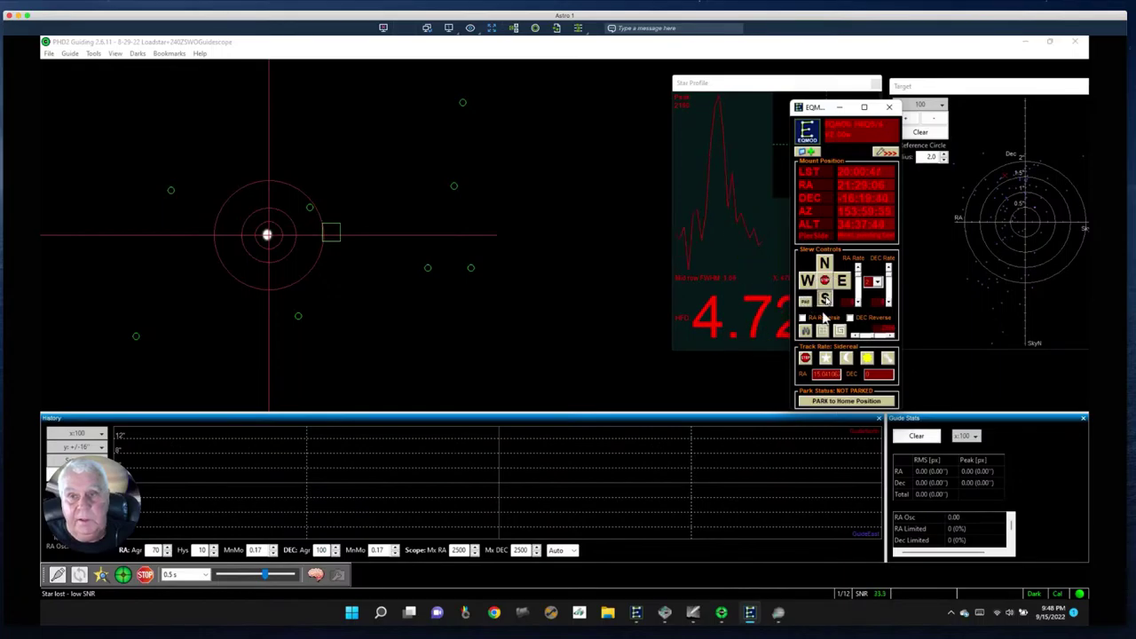
# - Switch to SharpCap and brighten the Saturn preview with gain 404 and an exposure of 48.1 ms
pyautogui.click(778, 613)
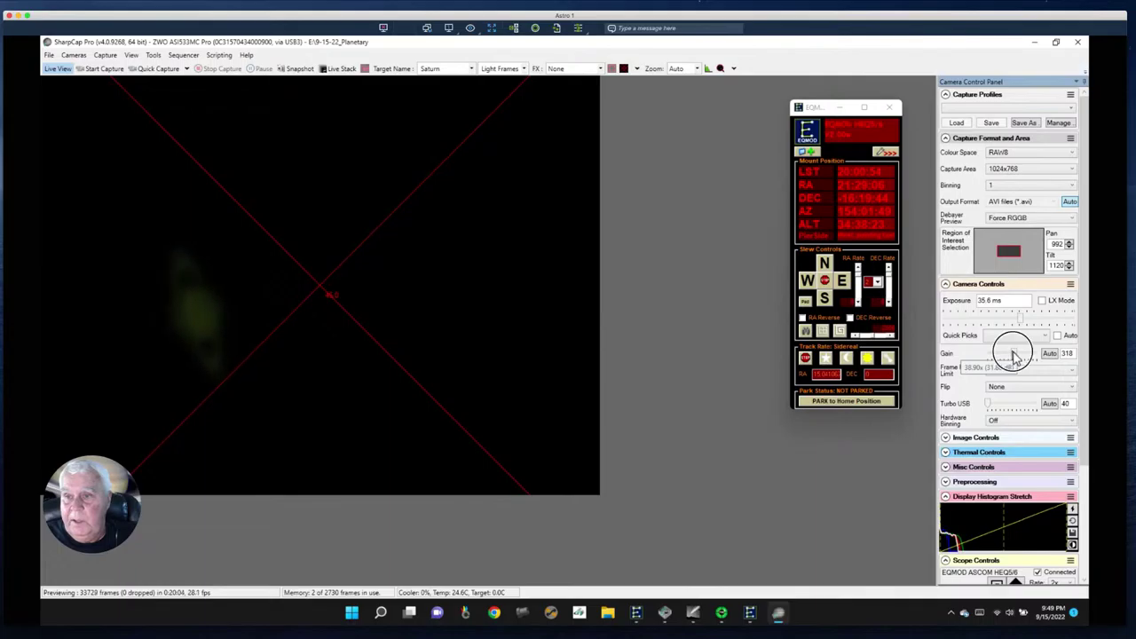
pyautogui.moveTo(1012, 355); pyautogui.dragTo(1025, 355)
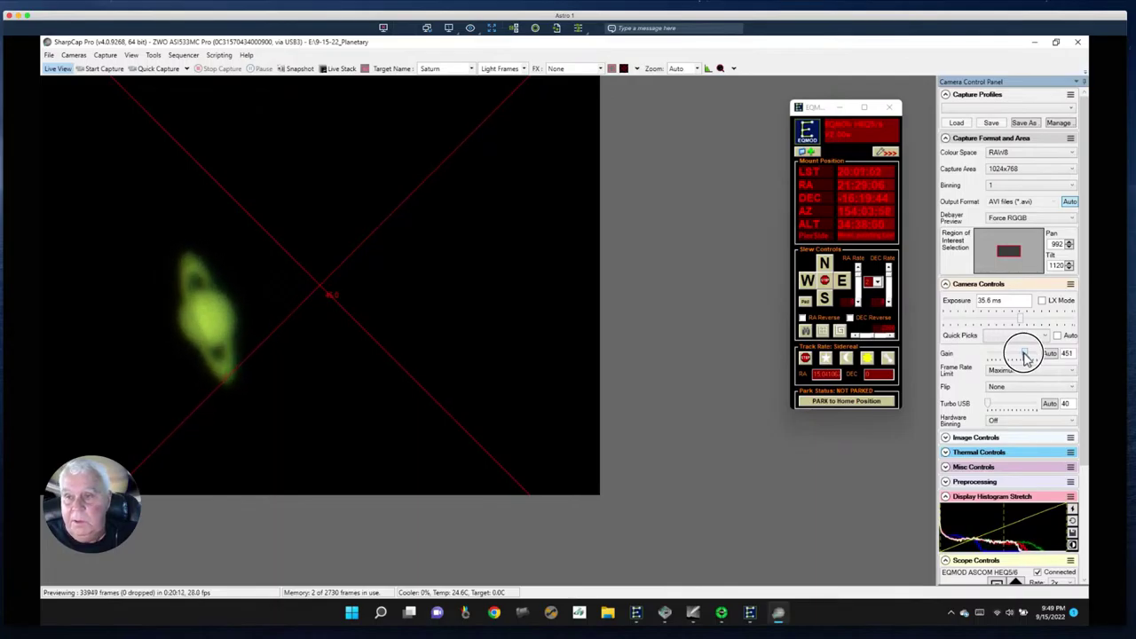
pyautogui.moveTo(1025, 356); pyautogui.dragTo(1022, 358)
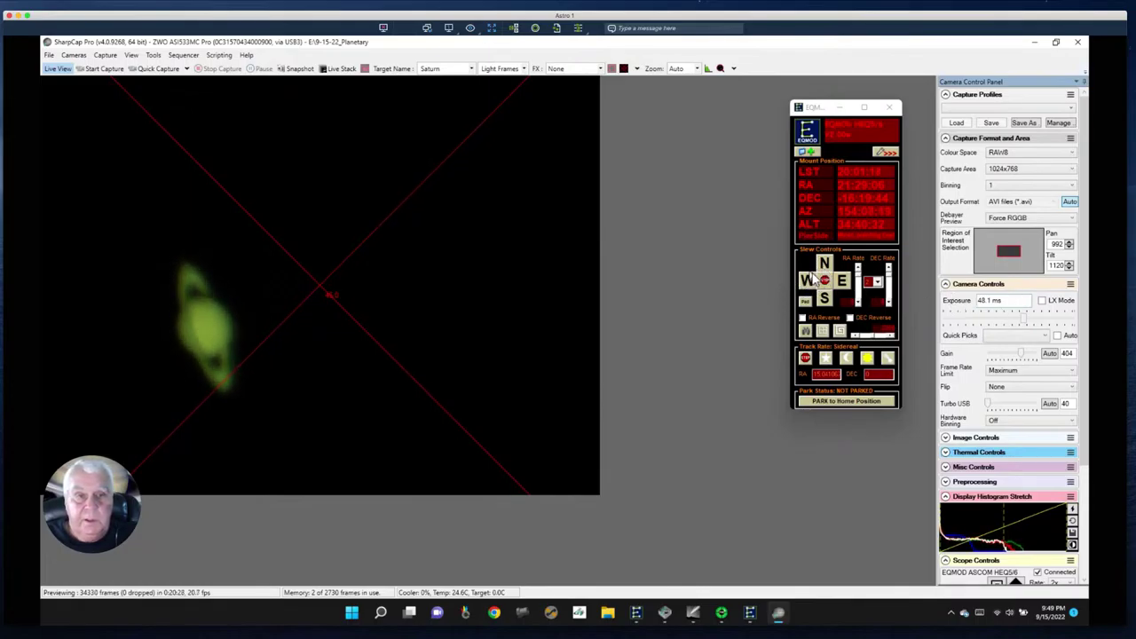
# - Centre Saturn on the SharpCap diagonal crosshair by nudging the mount west, south and east
pyautogui.click(806, 283)
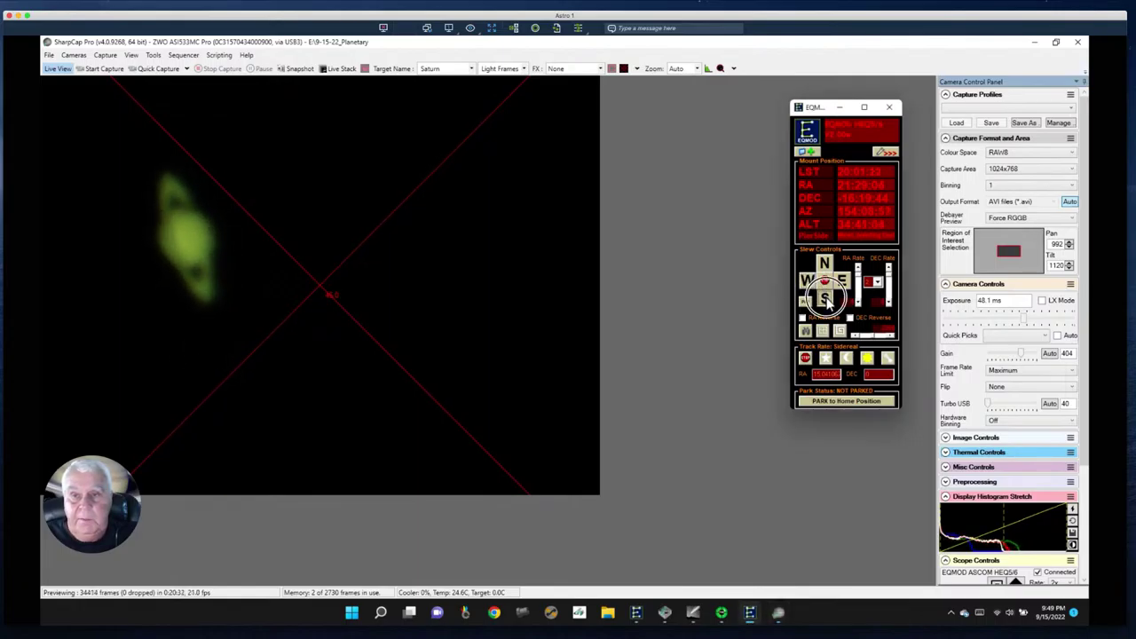
pyautogui.click(826, 300)
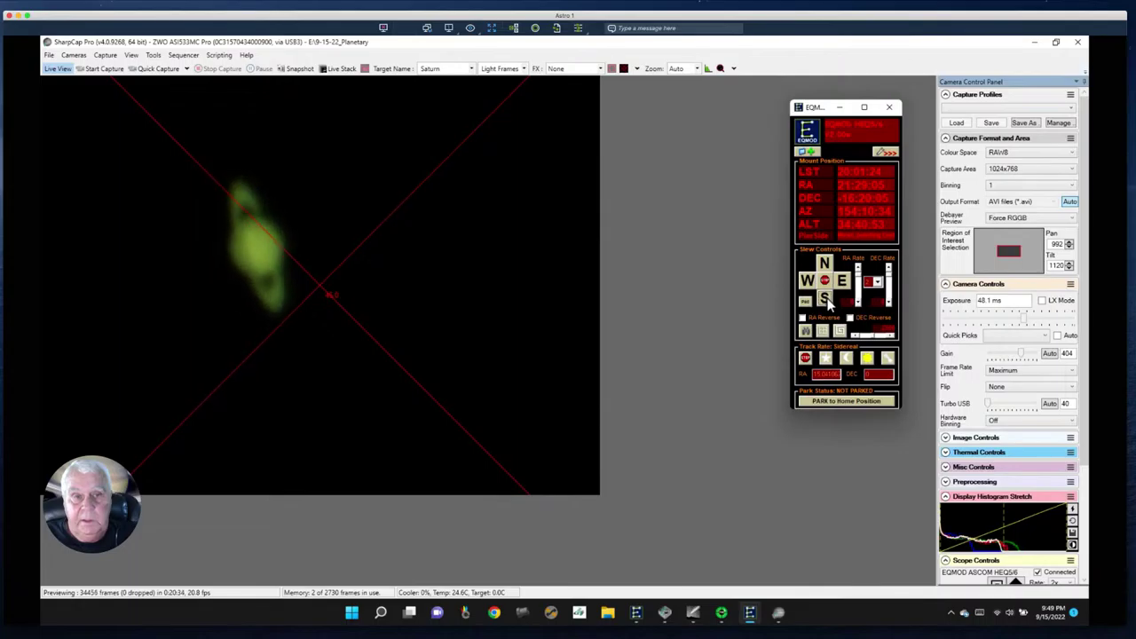
pyautogui.click(826, 301)
pyautogui.click(842, 282)
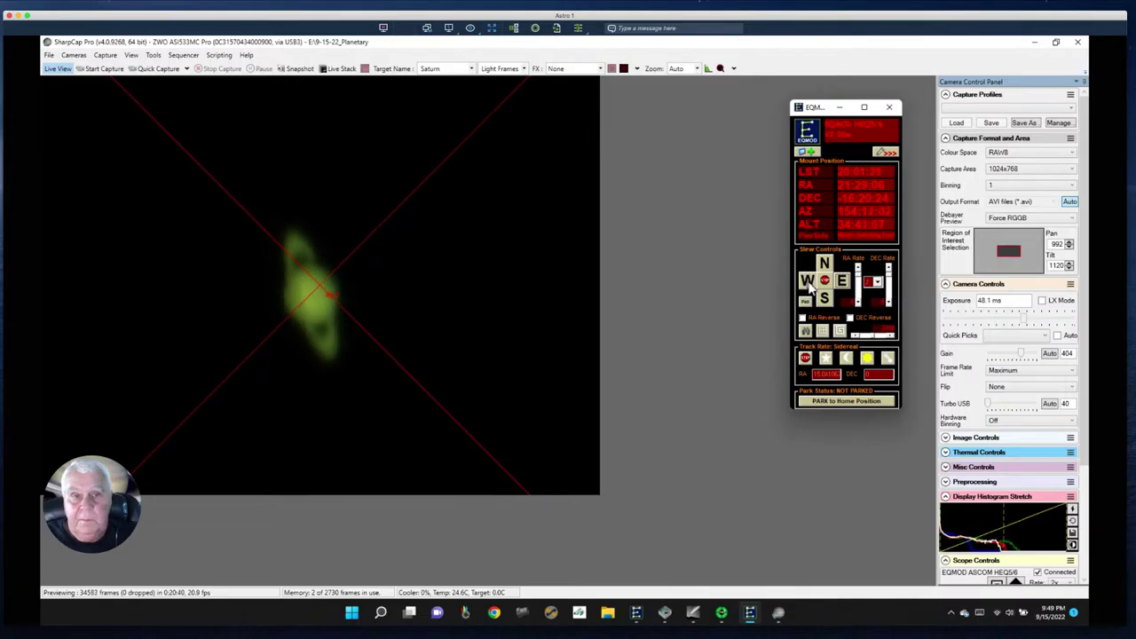
pyautogui.click(826, 300)
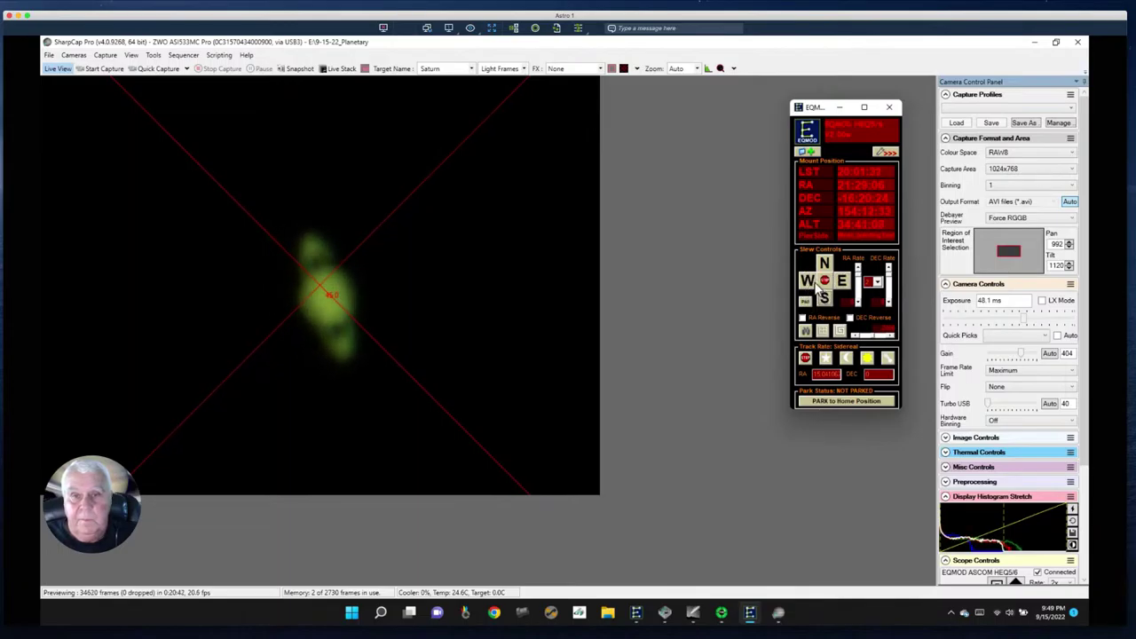
pyautogui.click(809, 282)
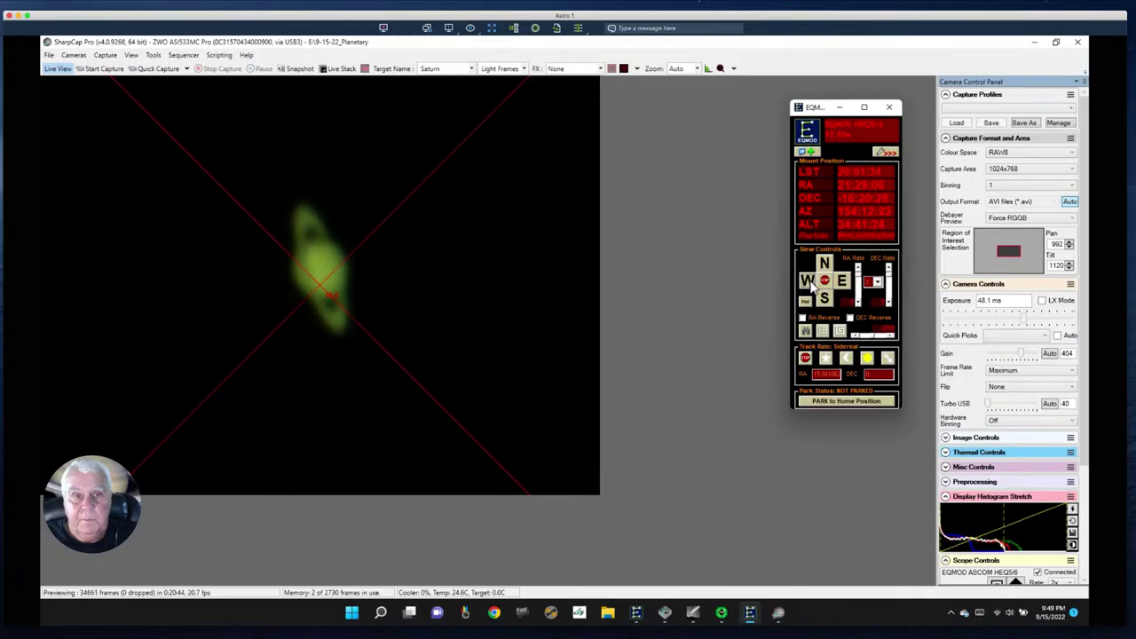
# - Switch to PHD2, set the guide exposure to 3.0 s, auto-select a guide star and start guiding
pyautogui.click(721, 614)
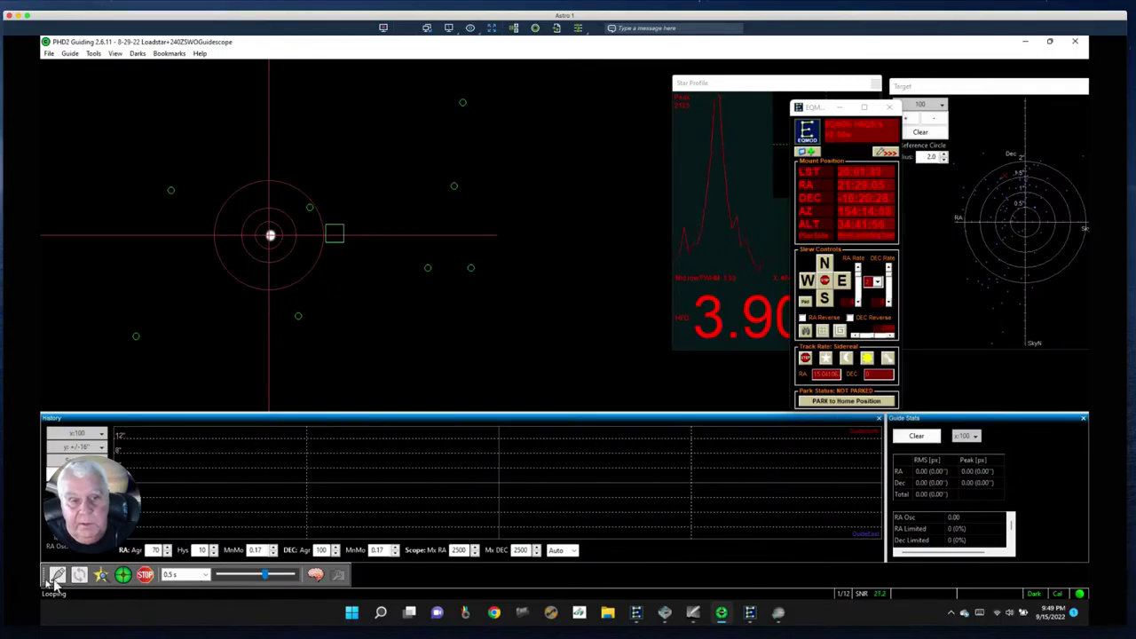
pyautogui.click(205, 575)
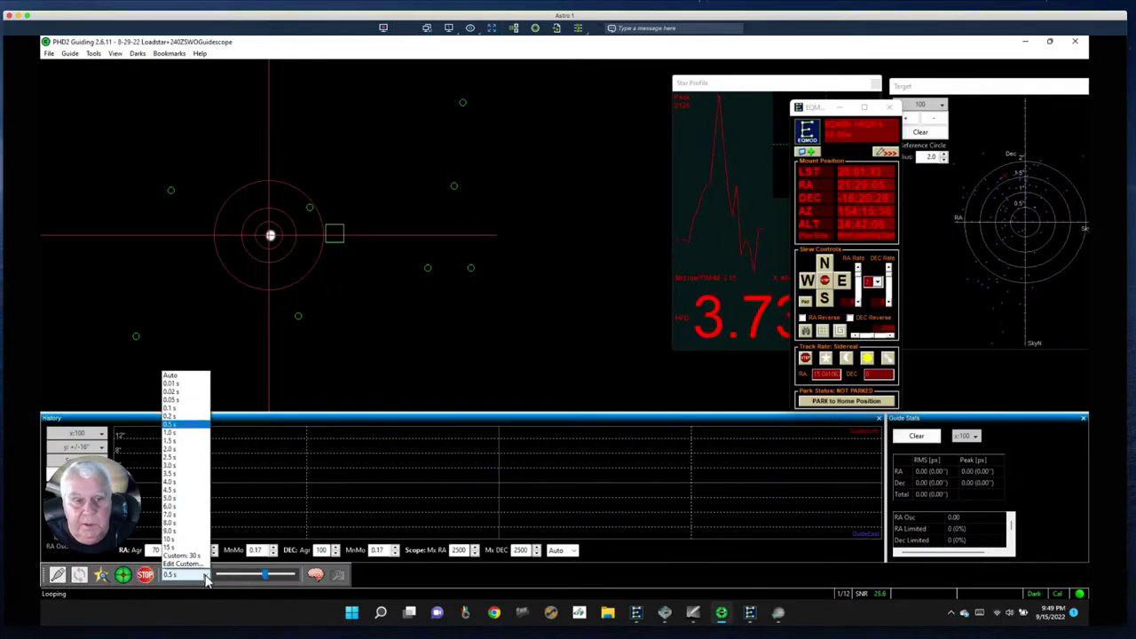
pyautogui.click(169, 466)
pyautogui.click(100, 575)
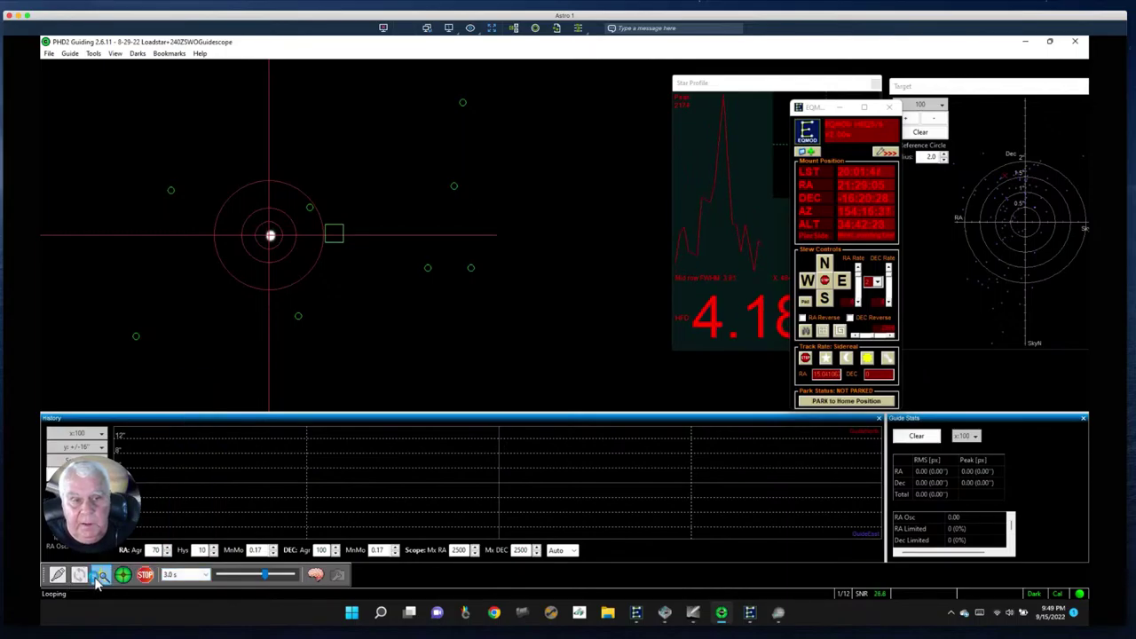
pyautogui.click(123, 575)
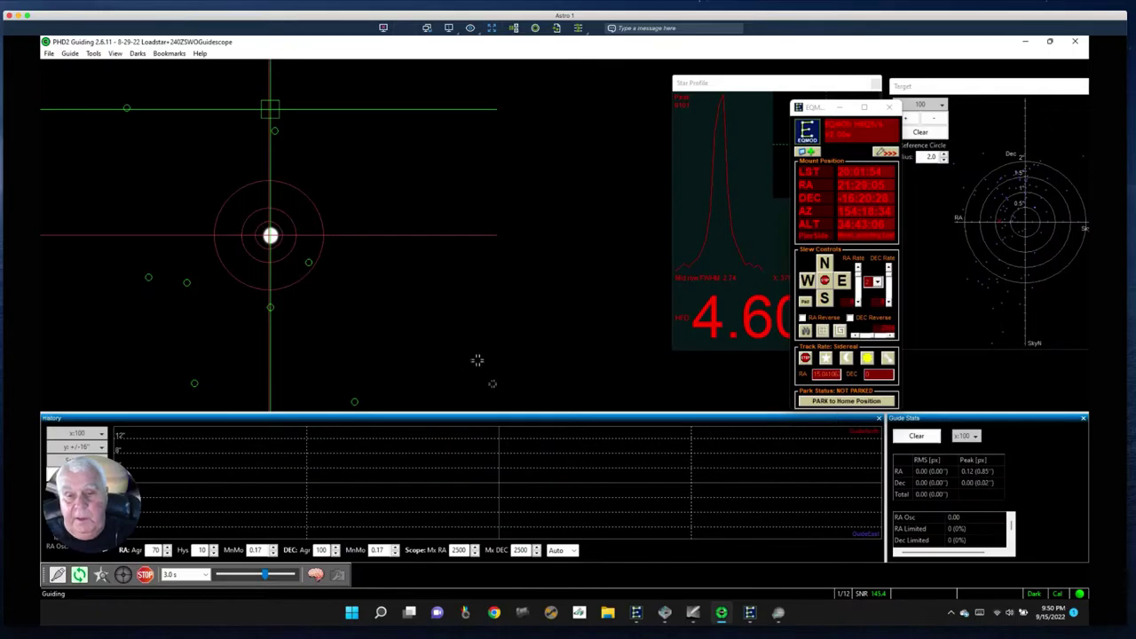
# - Switch back to SharpCap to check Saturn and cancel the Astro 1 camera's sleep-mode warning
pyautogui.click(778, 612)
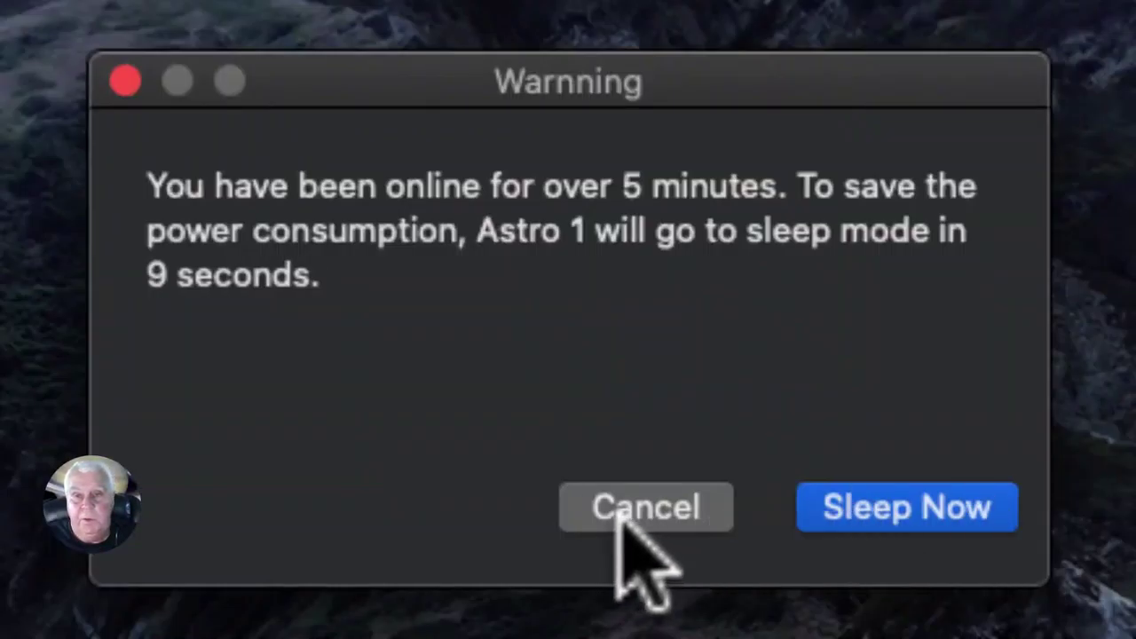
pyautogui.click(692, 504)
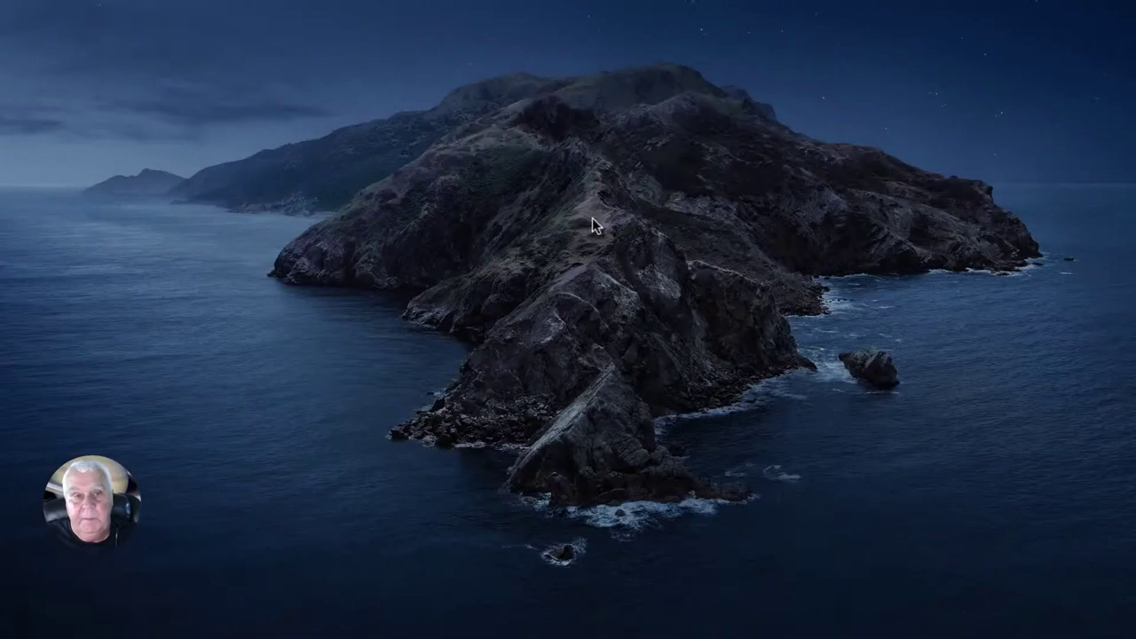
pyautogui.click(632, 306)
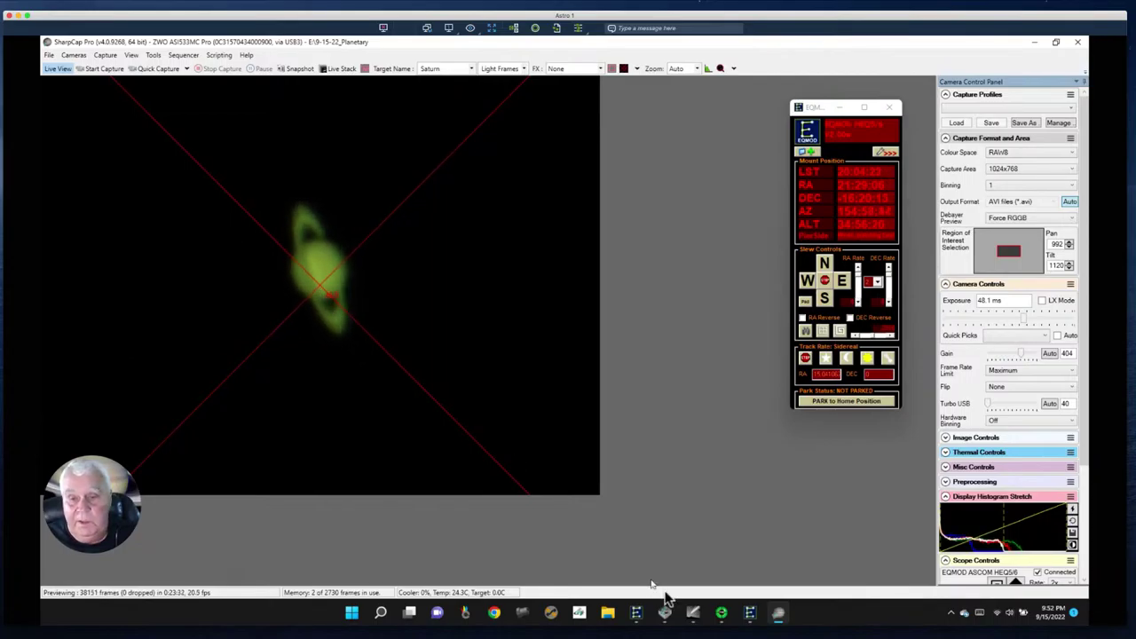
pyautogui.moveTo(721, 619)
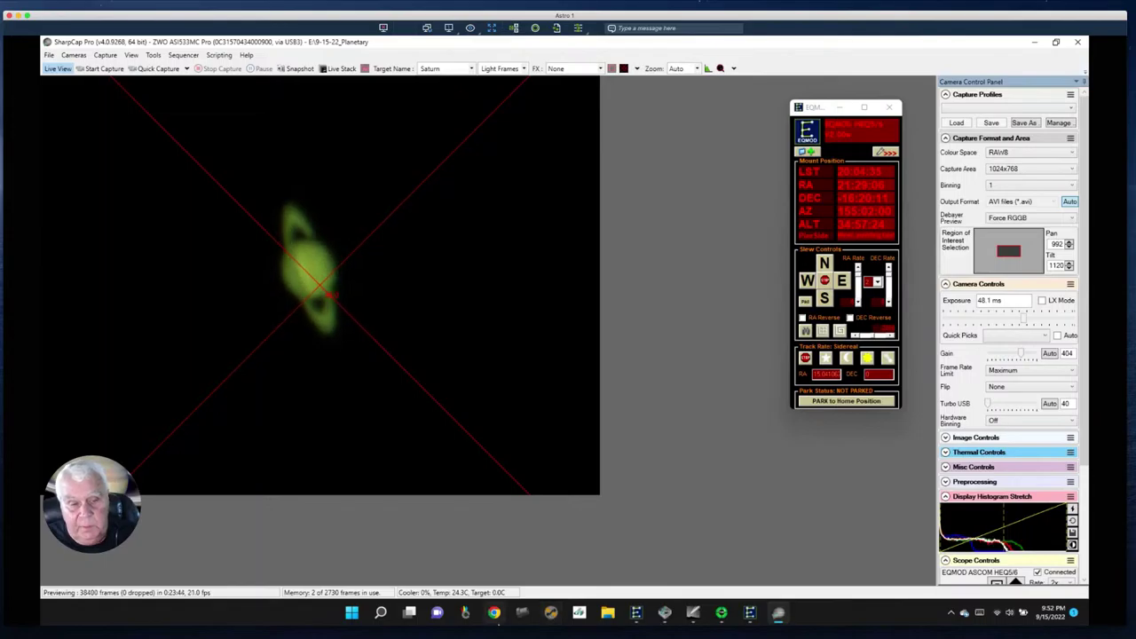
# - Switch to Sequence Generator Pro on Astro 2 Vixen, hide the sequence window and apply a high auto stretch to frame Ha_0052
pyautogui.hotkey('ctrl', 'Right')
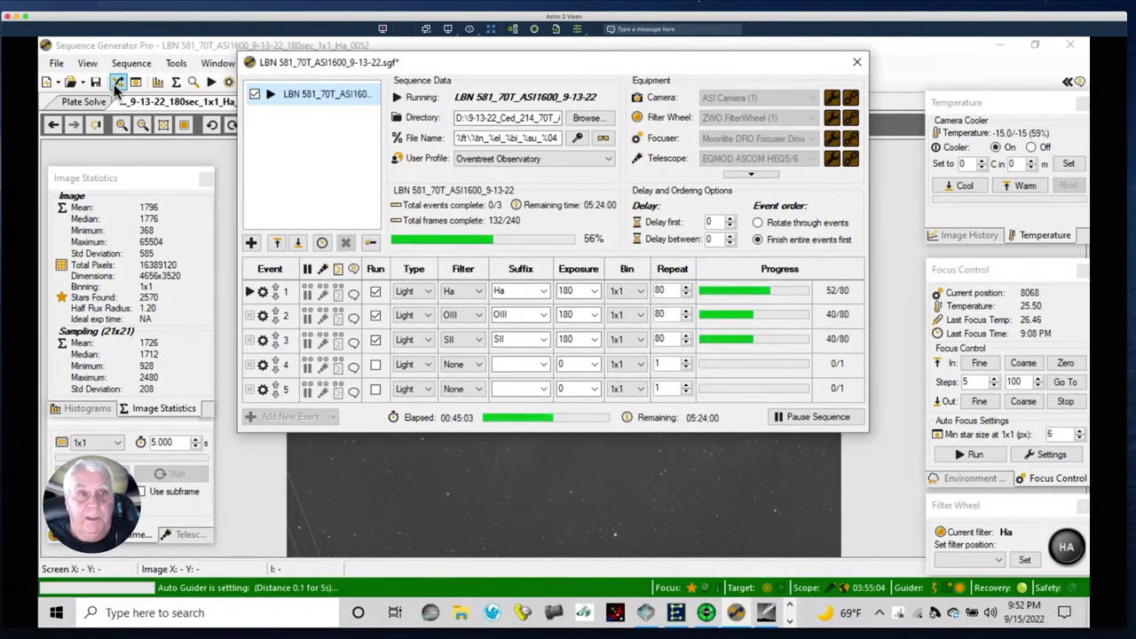
pyautogui.click(116, 84)
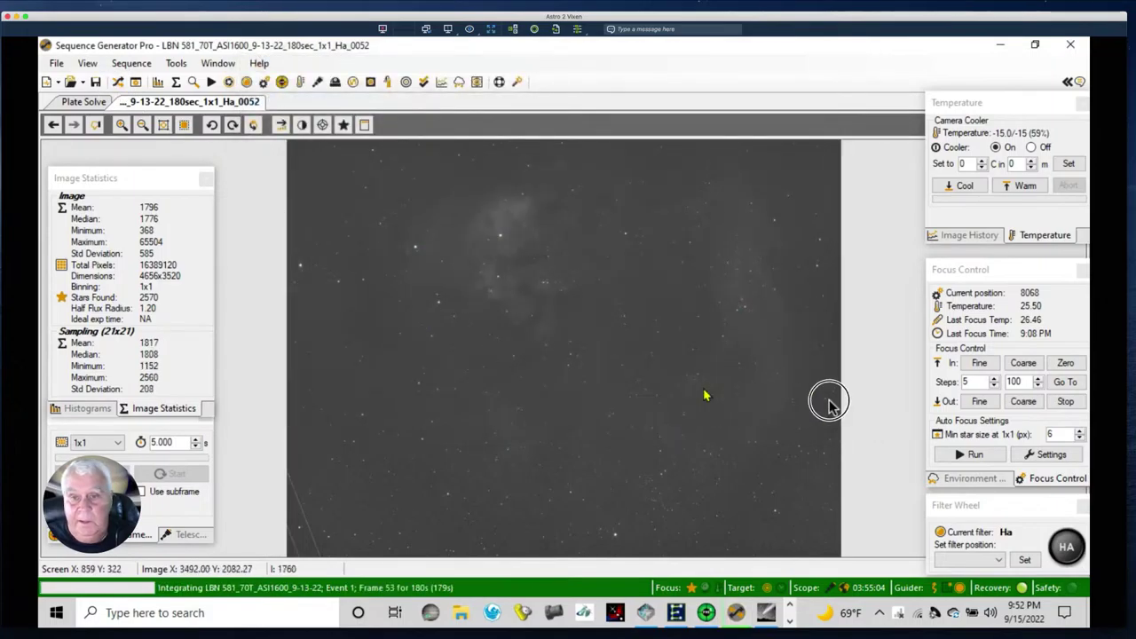
pyautogui.rightClick(489, 335)
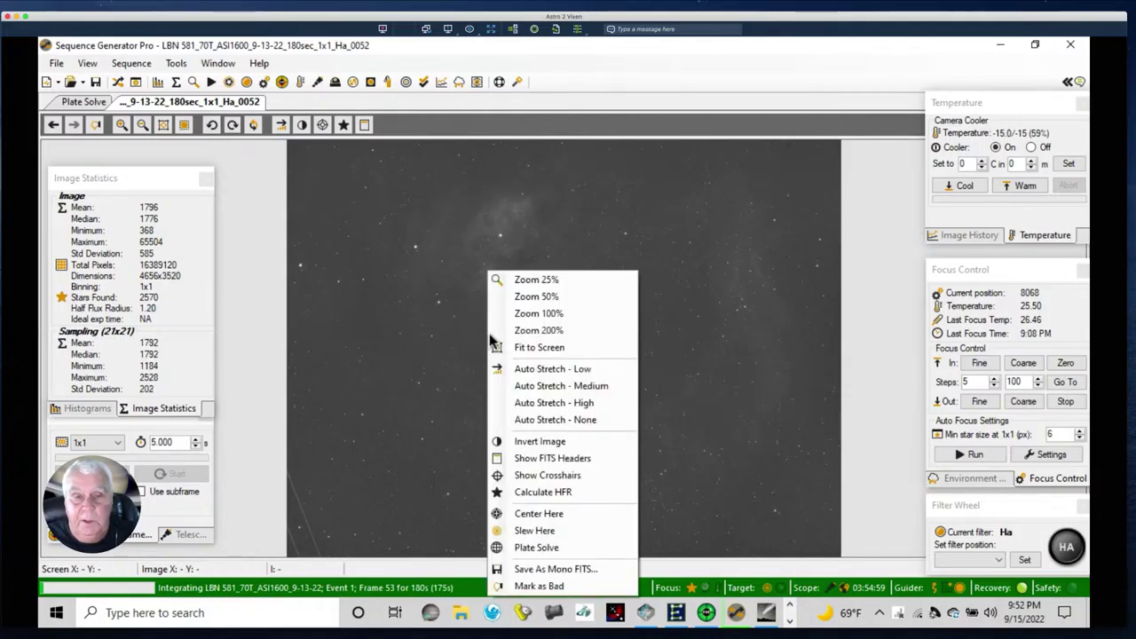
pyautogui.click(543, 397)
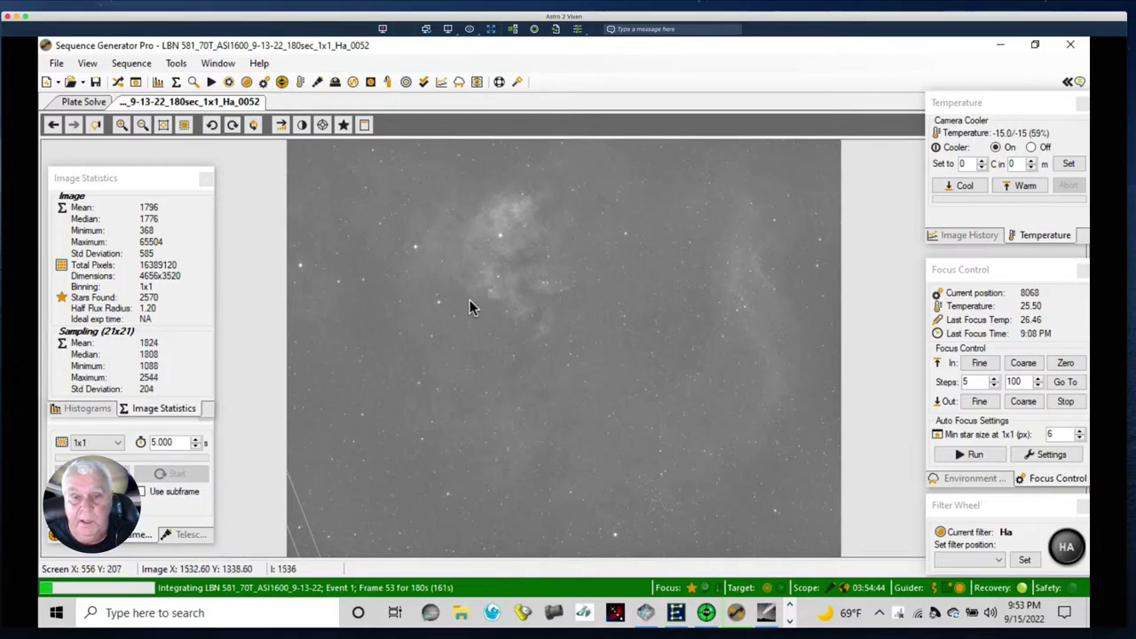
# - Check the guiding graph and statistics in PHD2 on Astro 2 Vixen, and return to Sequence Generator Pro
pyautogui.click(706, 612)
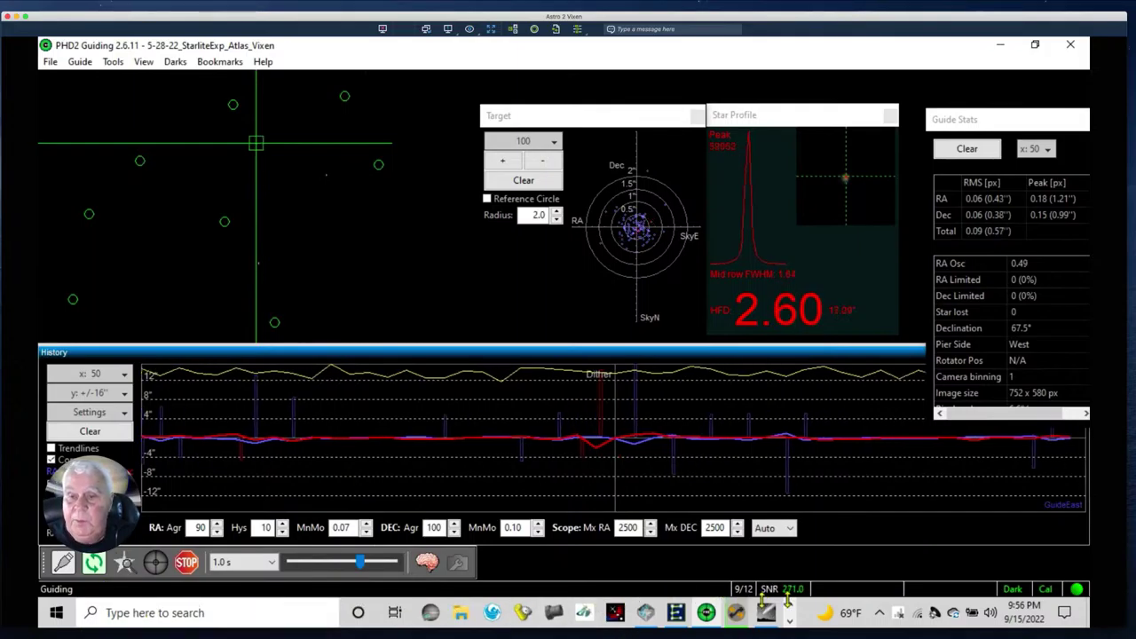
pyautogui.moveTo(735, 618)
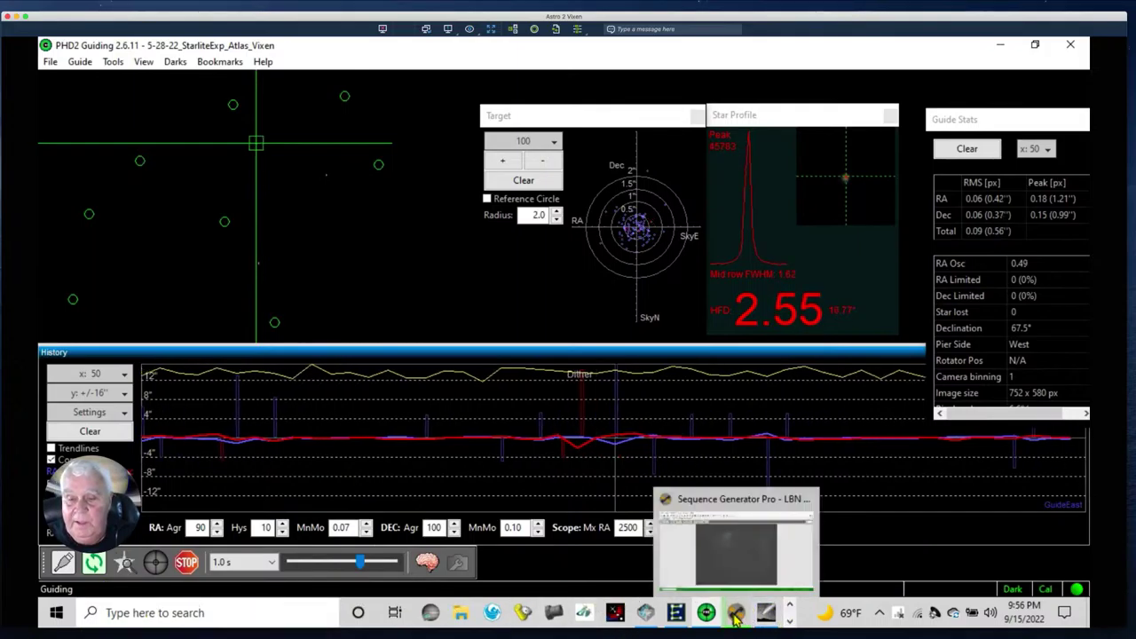
pyautogui.click(714, 575)
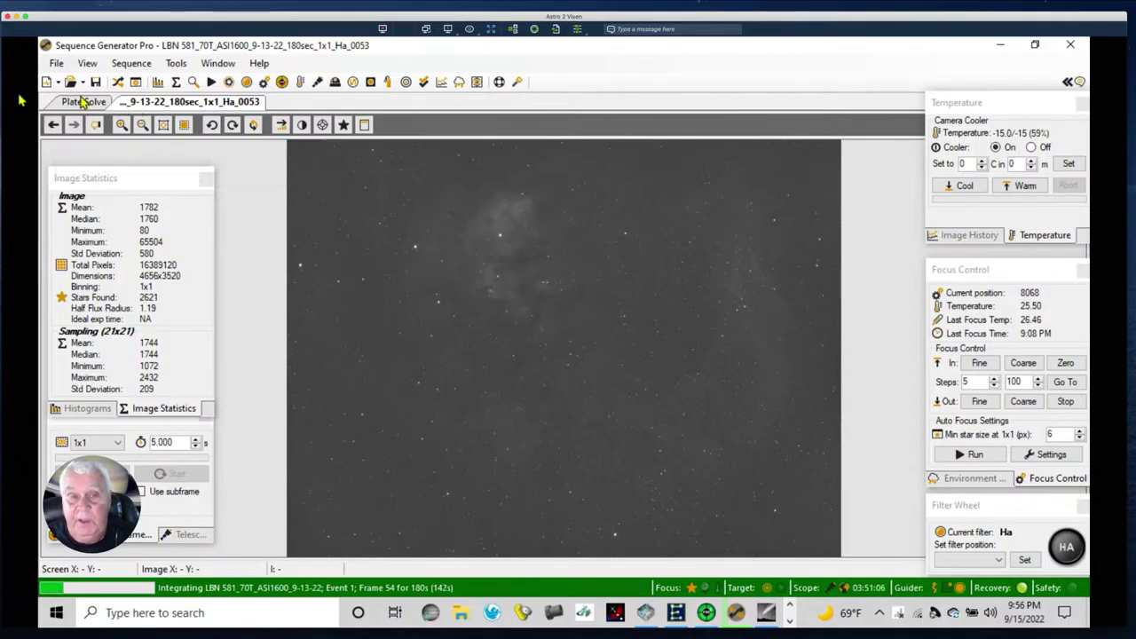
# - Review the Ha frames back to 0050 and forward to 0053 for satellite trails, cancelling the Reolink camera's sleep warning
pyautogui.click(53, 127)
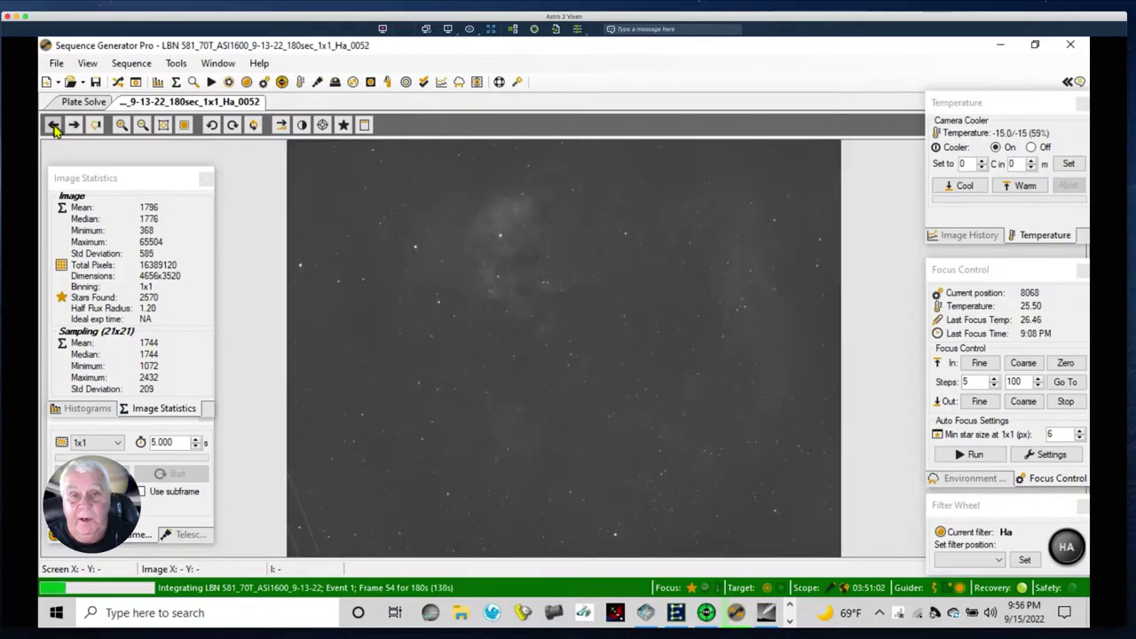
pyautogui.click(54, 127)
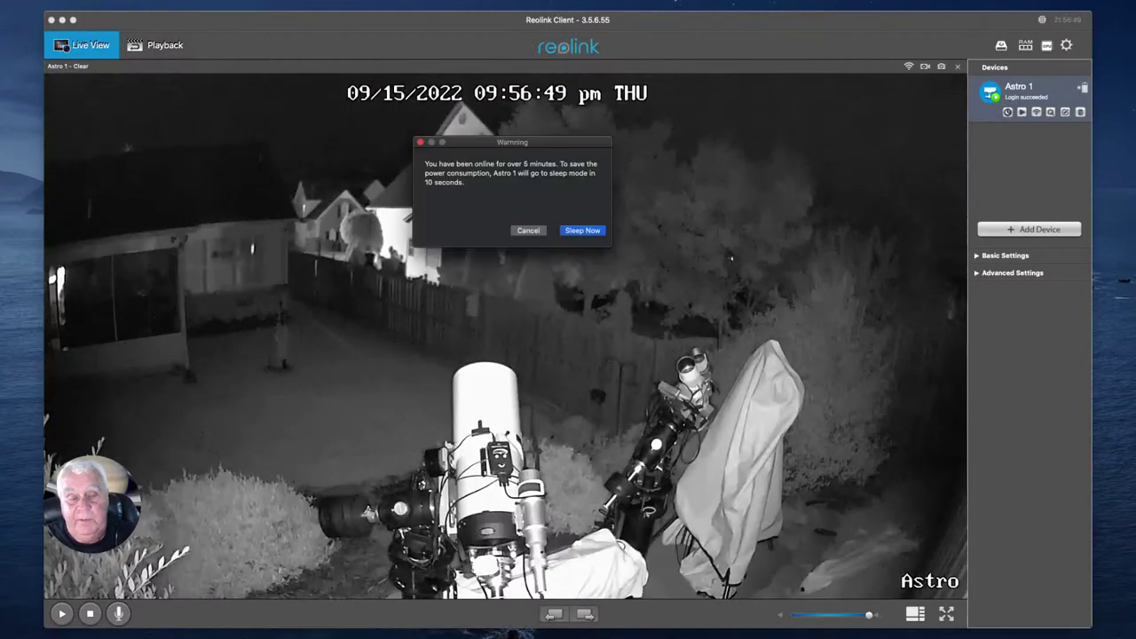
pyautogui.click(524, 231)
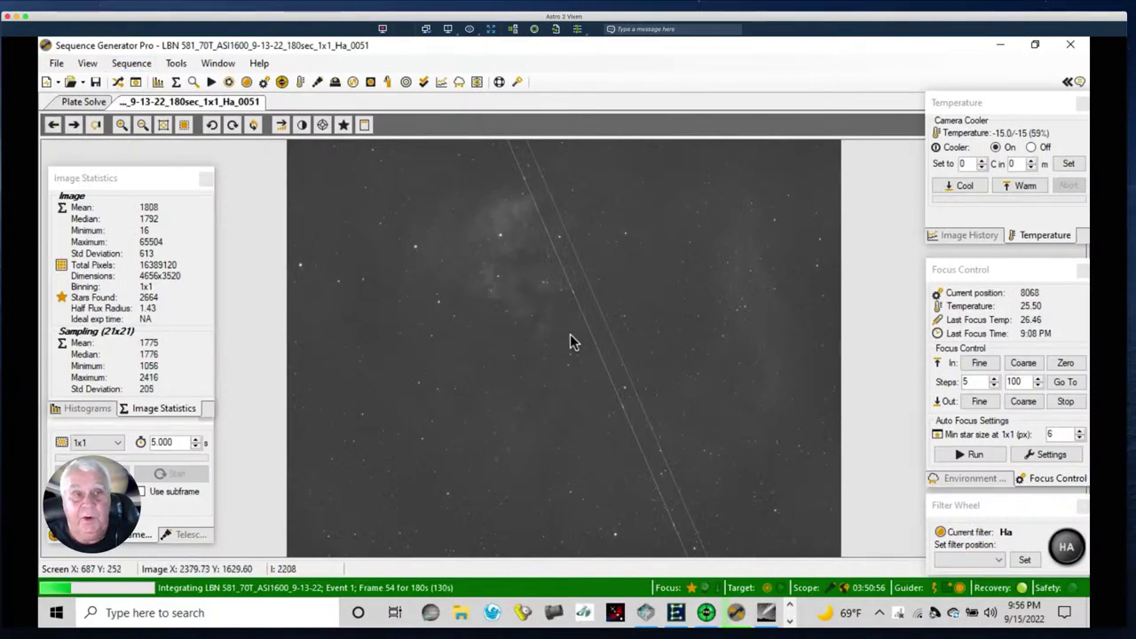
pyautogui.click(54, 127)
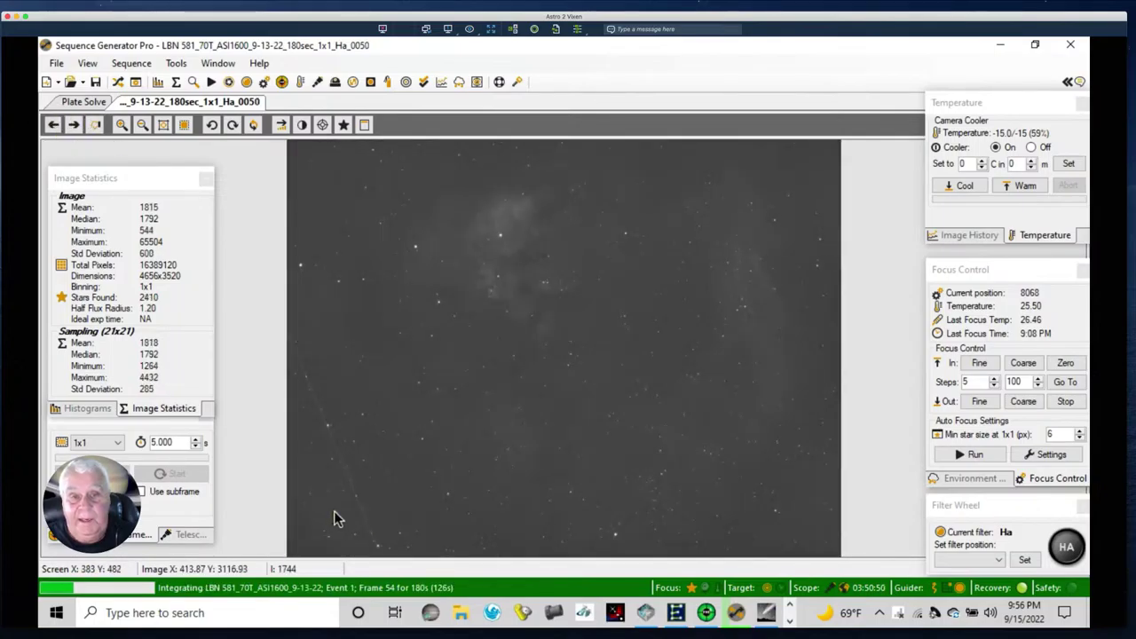
pyautogui.click(76, 126)
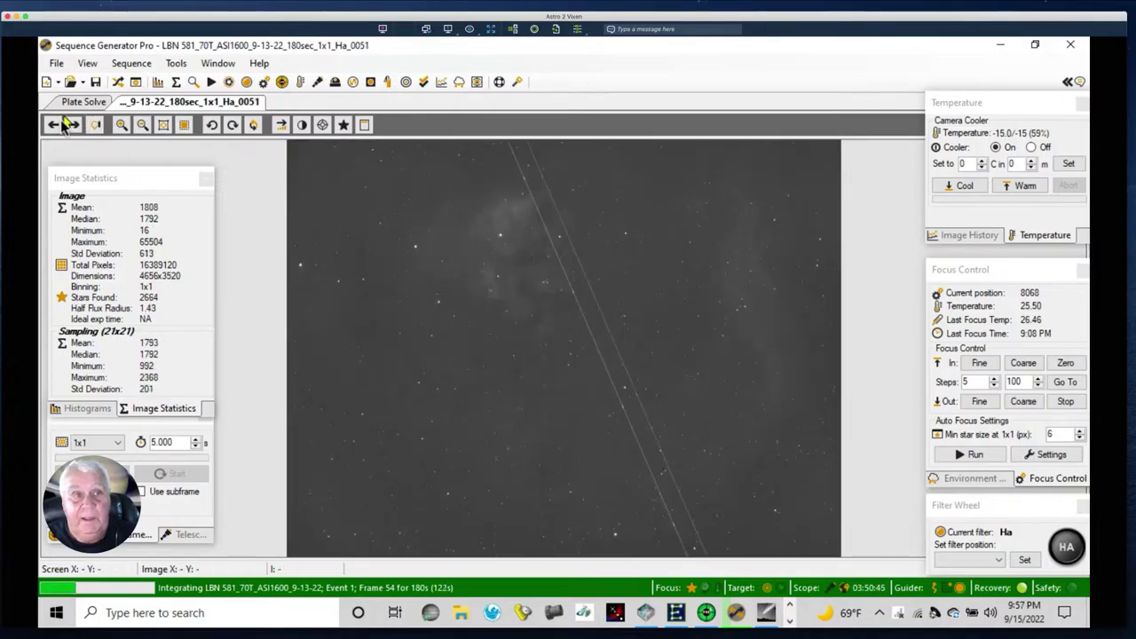
pyautogui.click(73, 125)
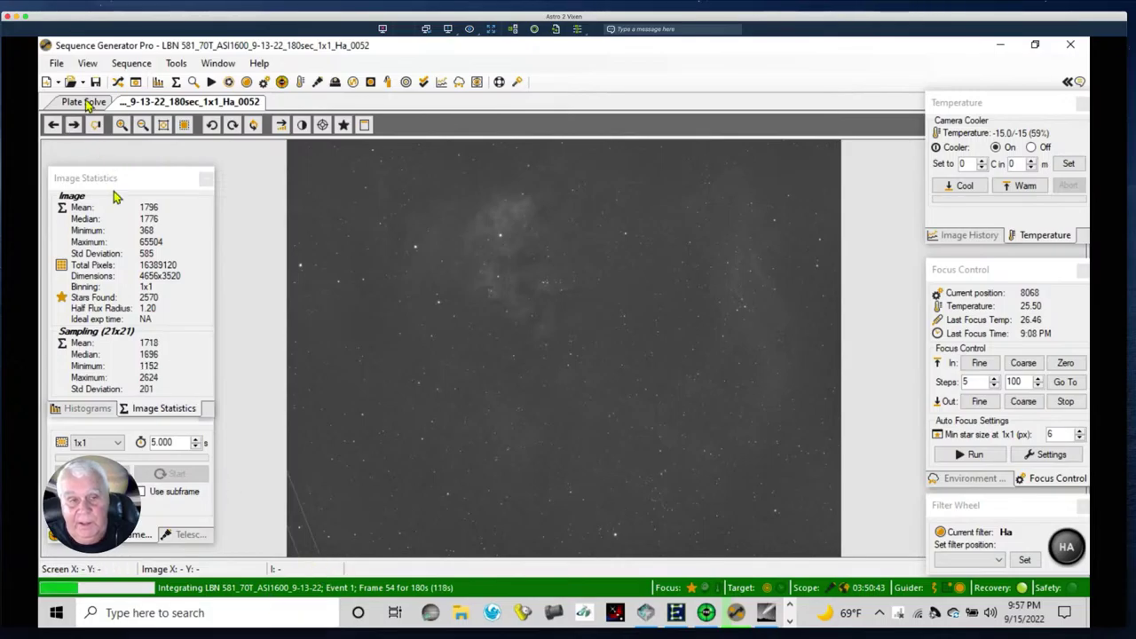
pyautogui.click(73, 125)
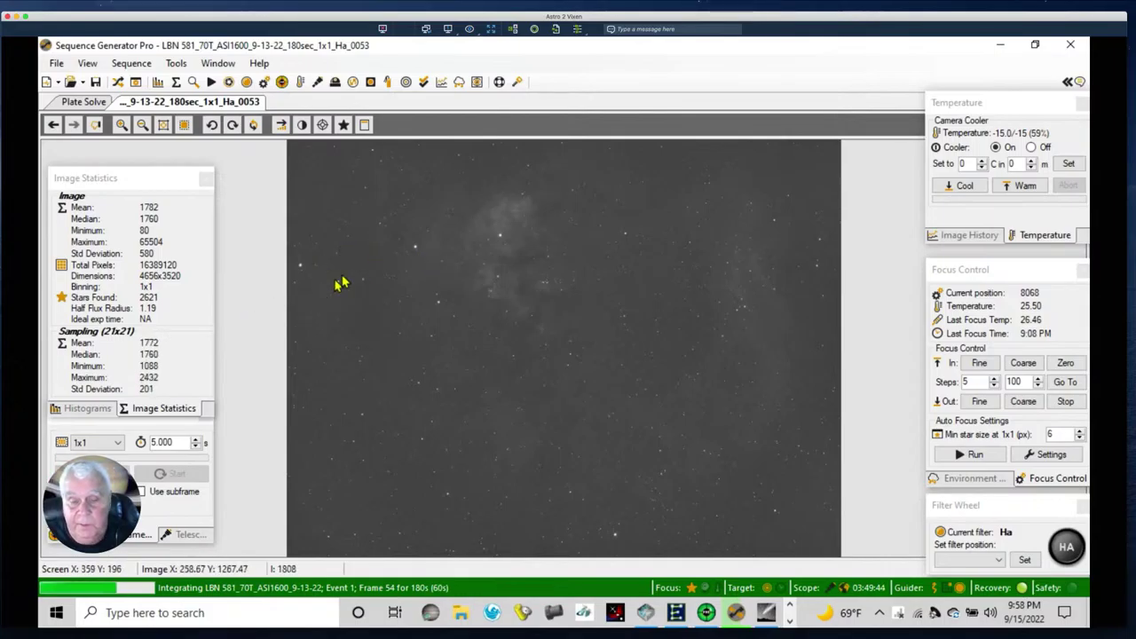
# - Check the Ultimate Powerbox dew settings on Astro 2 Vixen, and set Auto Dew to A+B on Astro 1's Powerbox
pyautogui.click(645, 614)
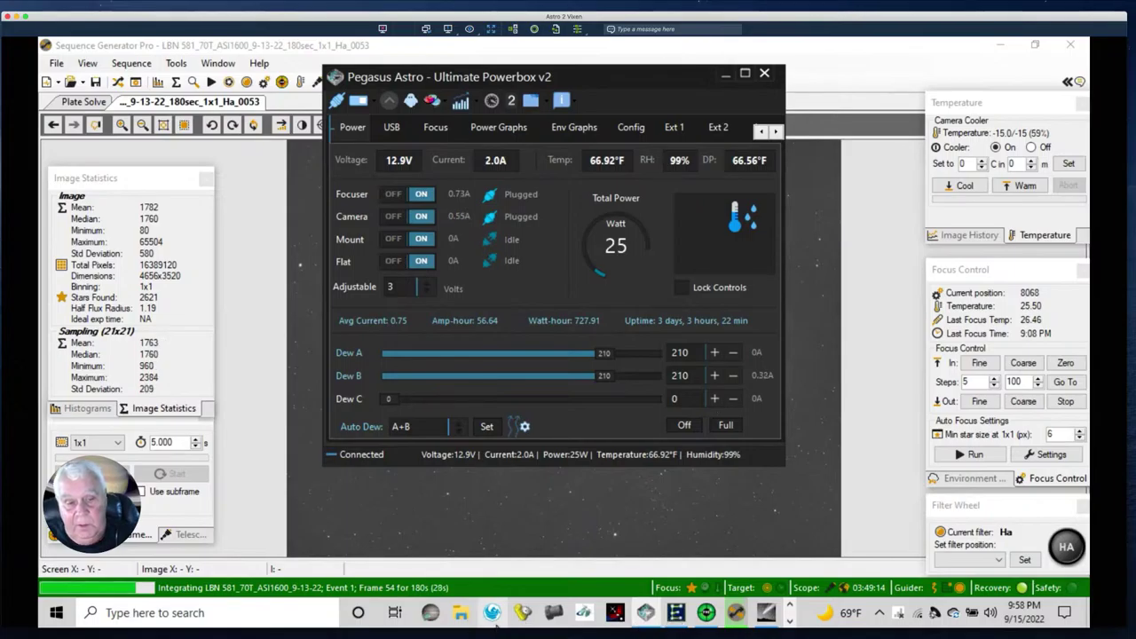
pyautogui.hotkey('ctrl', 'Left')
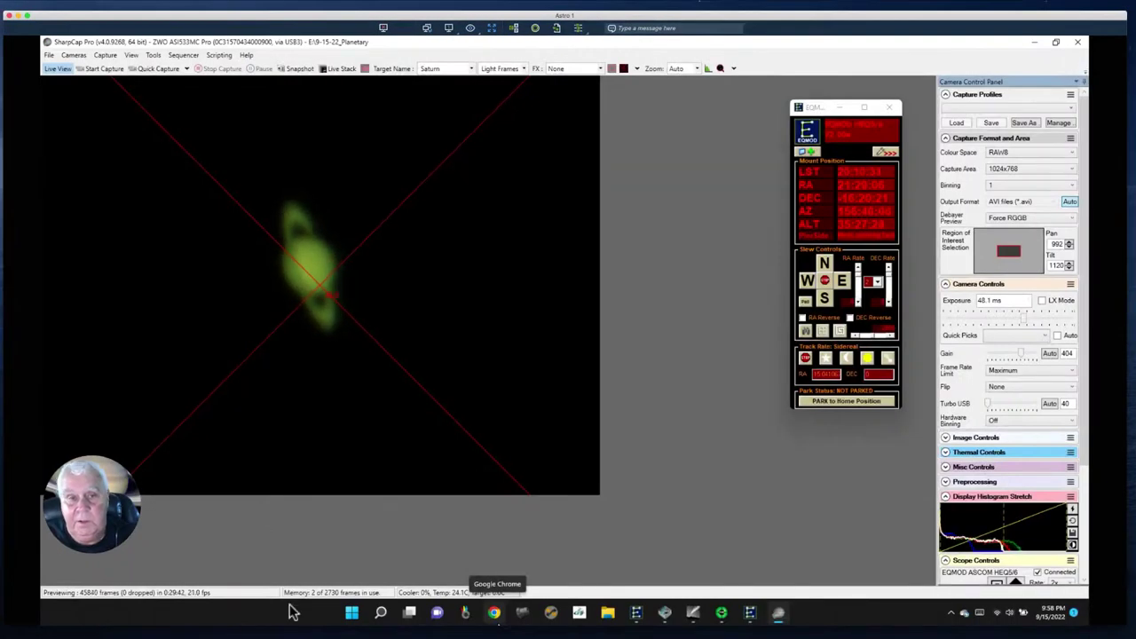
pyautogui.click(666, 614)
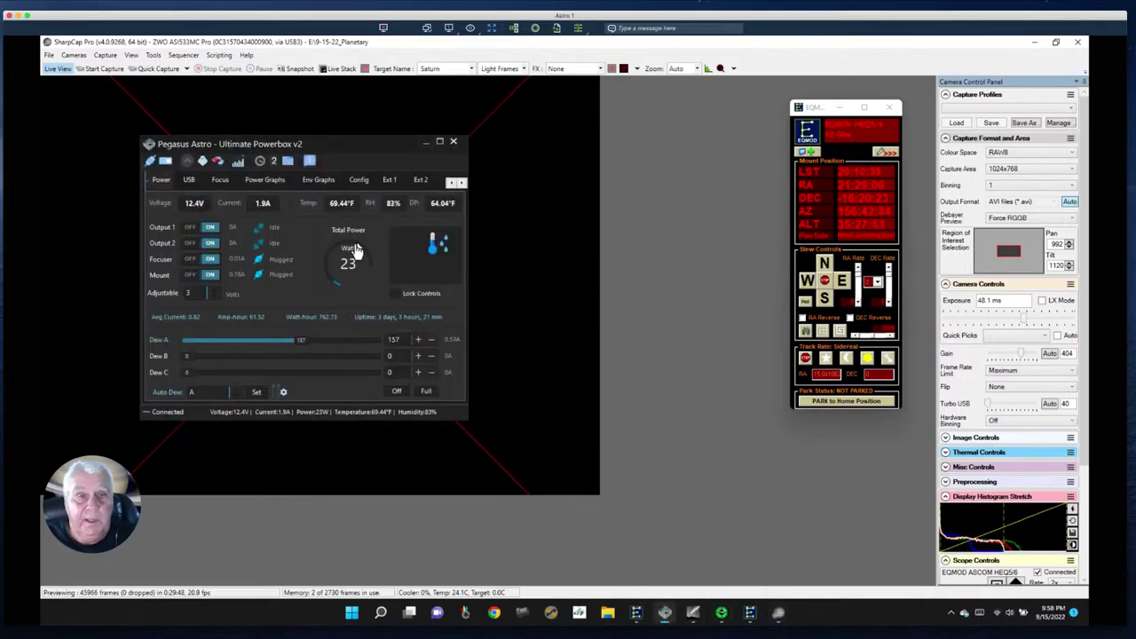
pyautogui.click(209, 391)
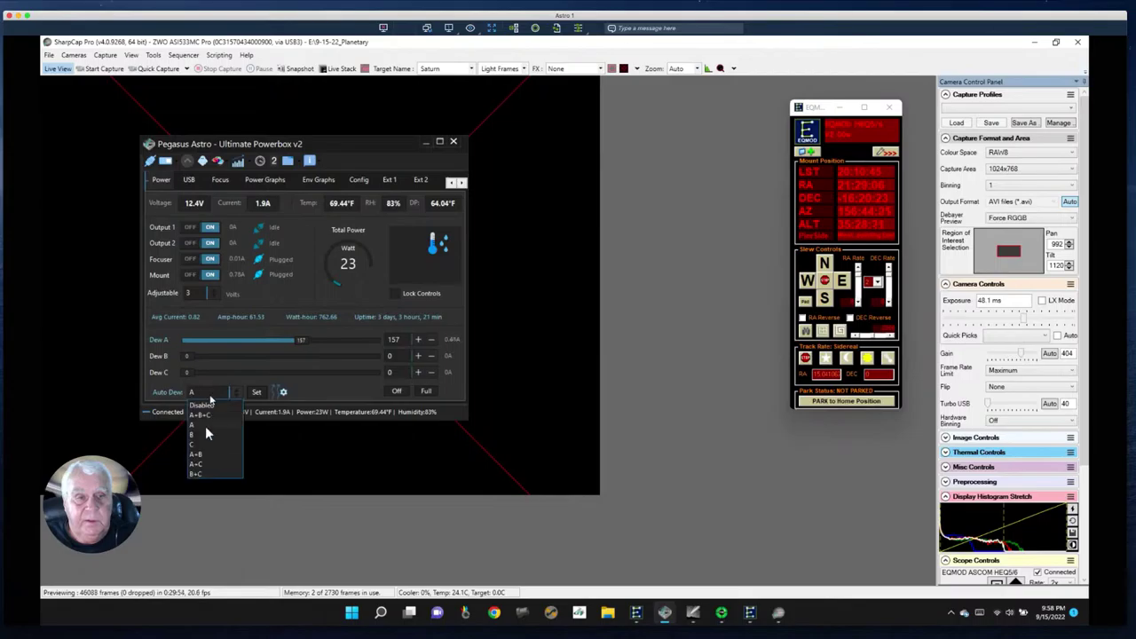
pyautogui.click(196, 456)
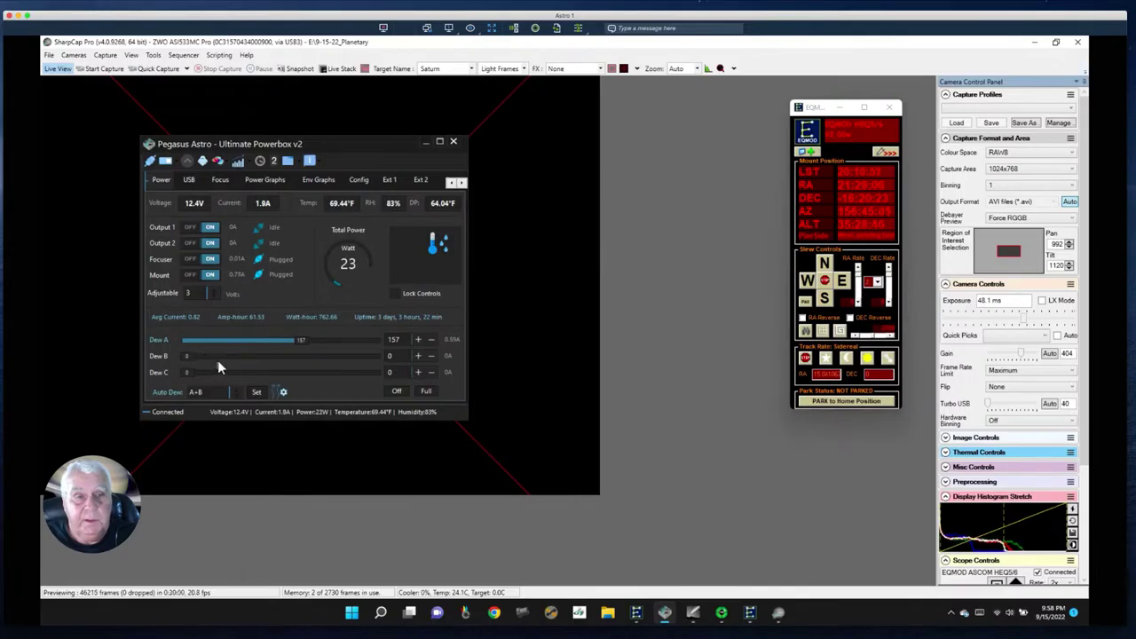
pyautogui.click(257, 391)
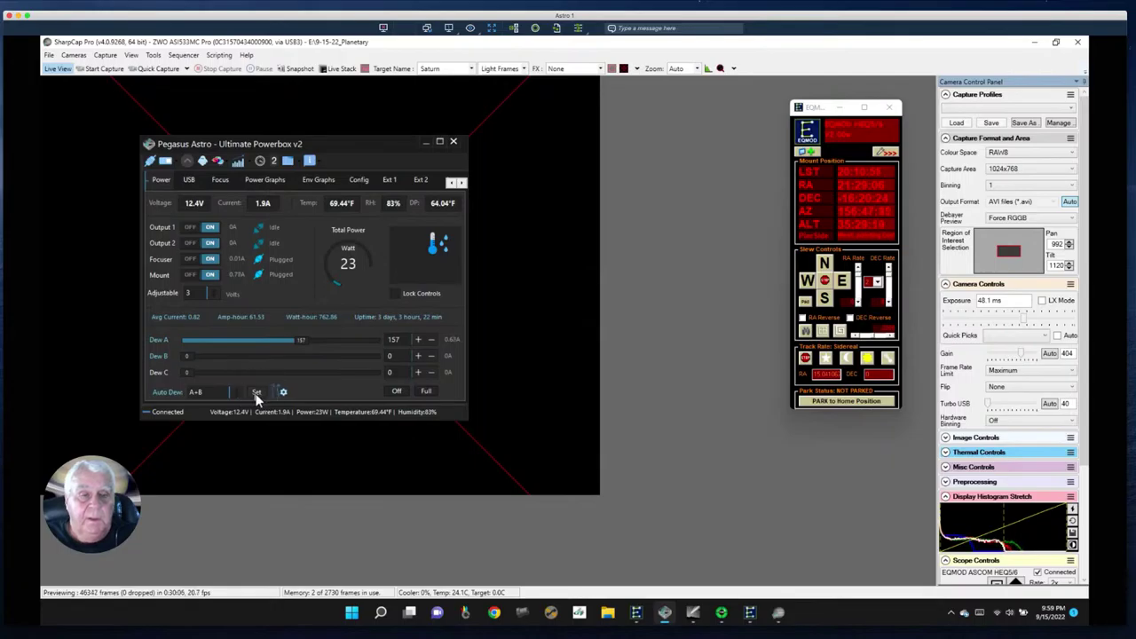
pyautogui.click(256, 392)
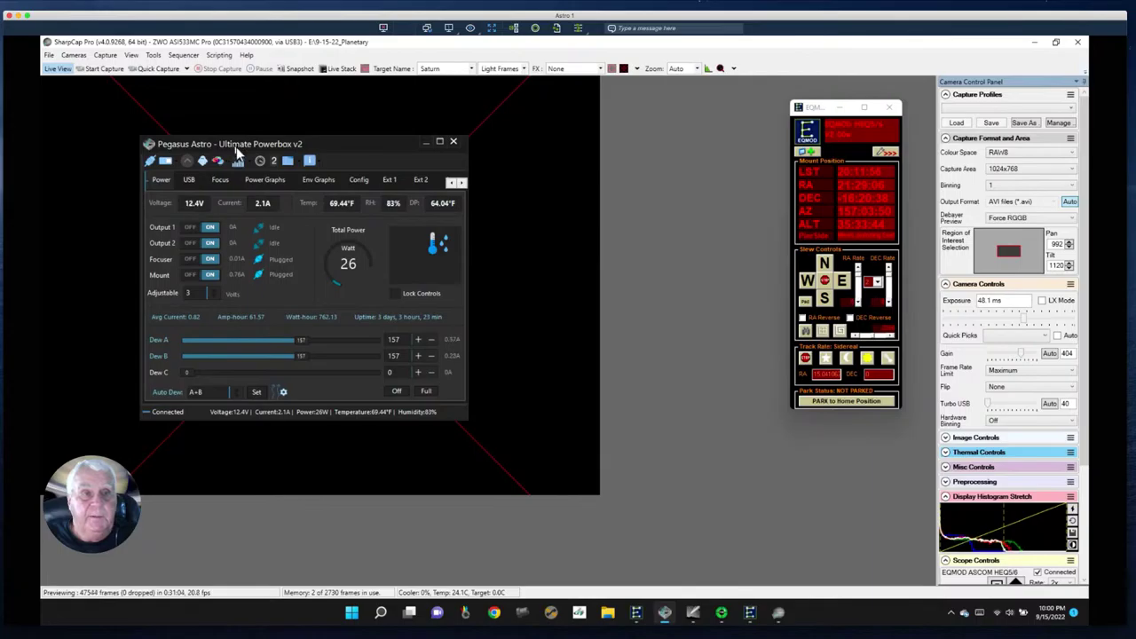
# - View the Powerbox environment graphs before closing its window, and start a 5000-frame Quick Capture of Saturn in SharpCap
pyautogui.click(318, 181)
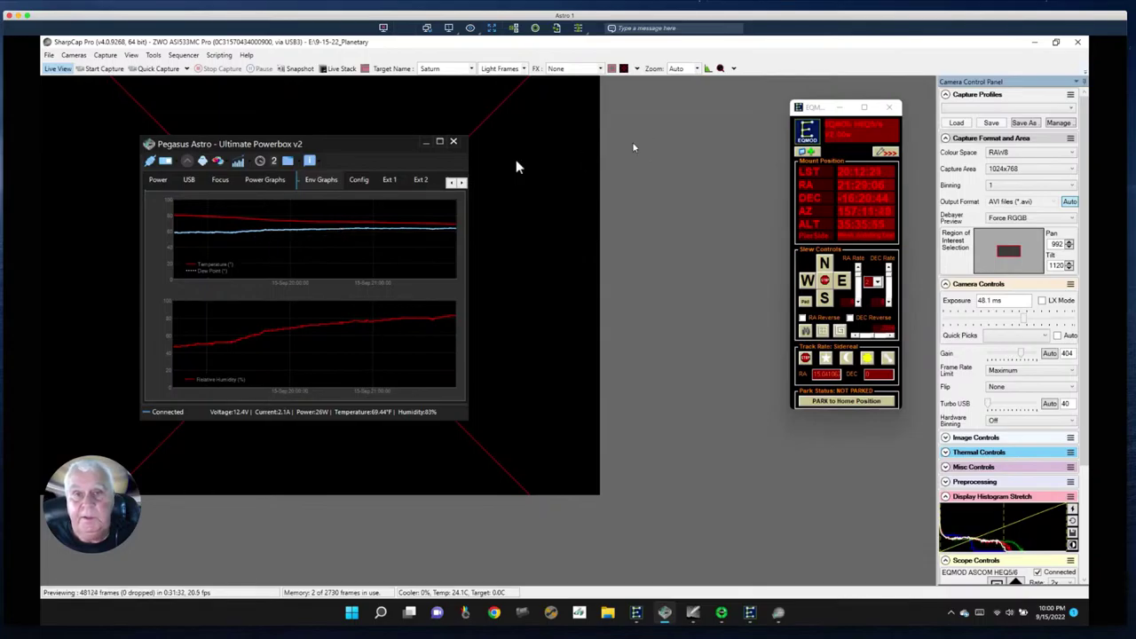
pyautogui.click(456, 142)
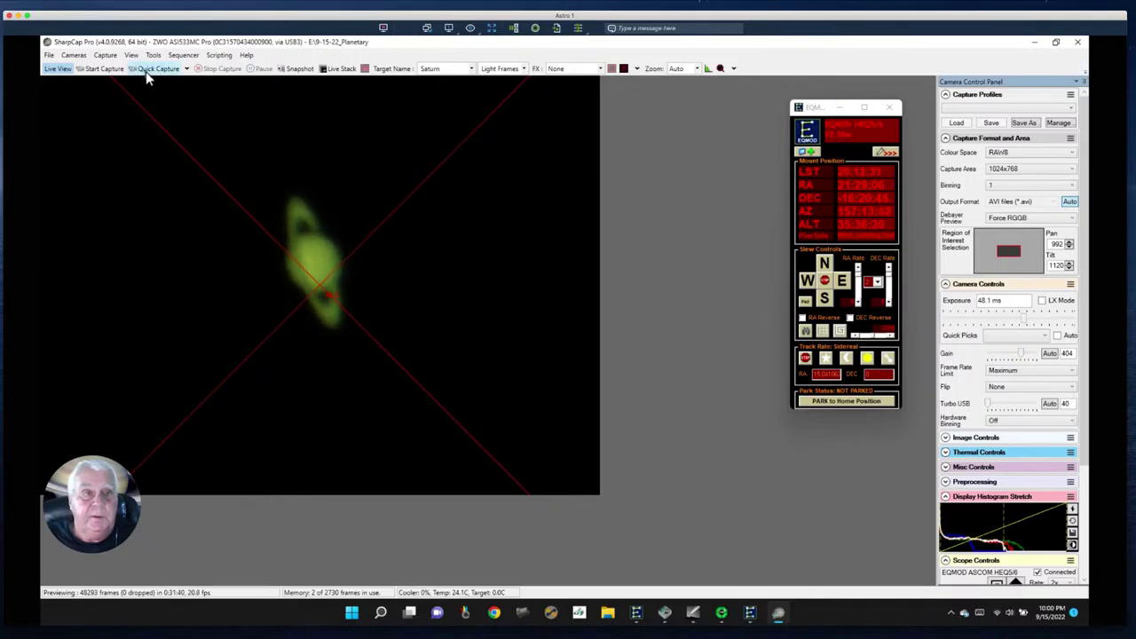
pyautogui.click(185, 70)
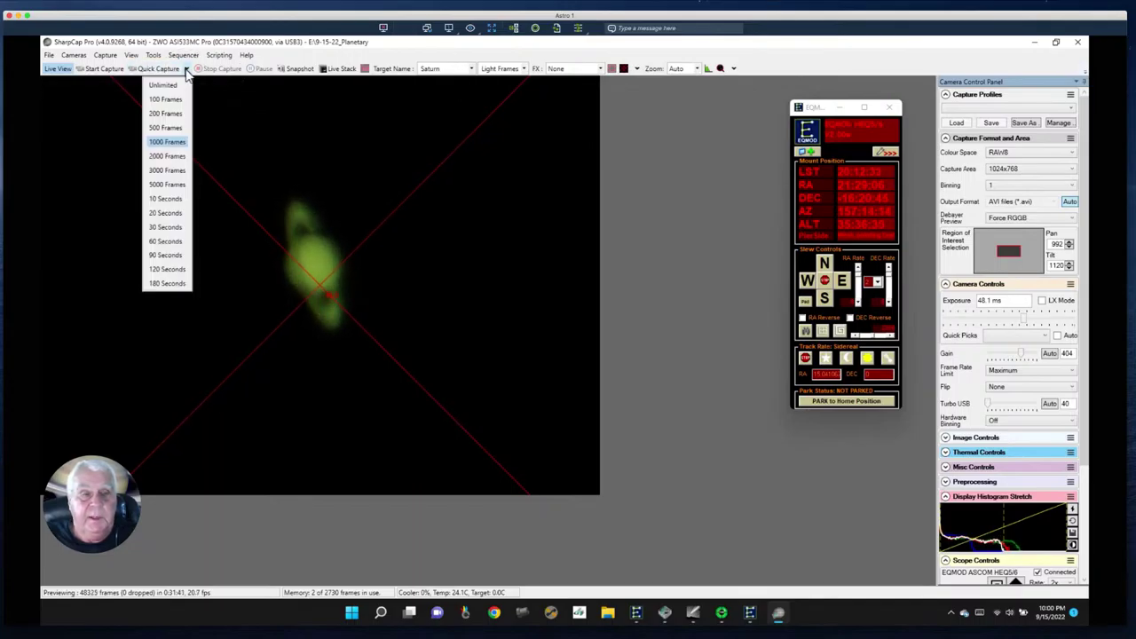
pyautogui.click(166, 184)
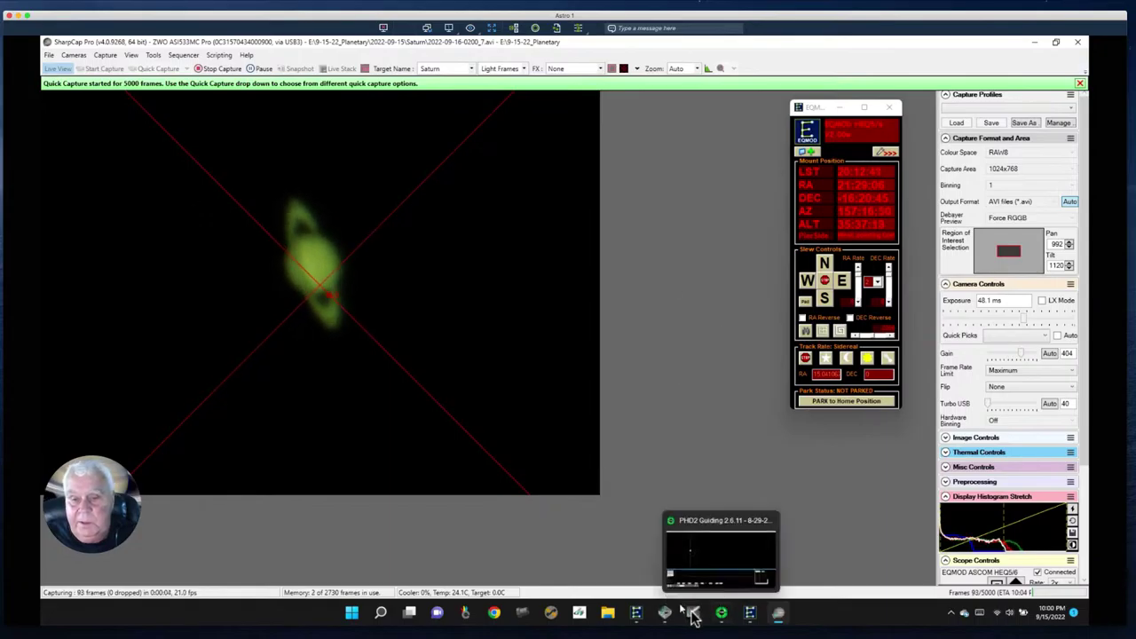
# - Switch to PHD2 on Astro 1 and stop guiding
pyautogui.click(720, 618)
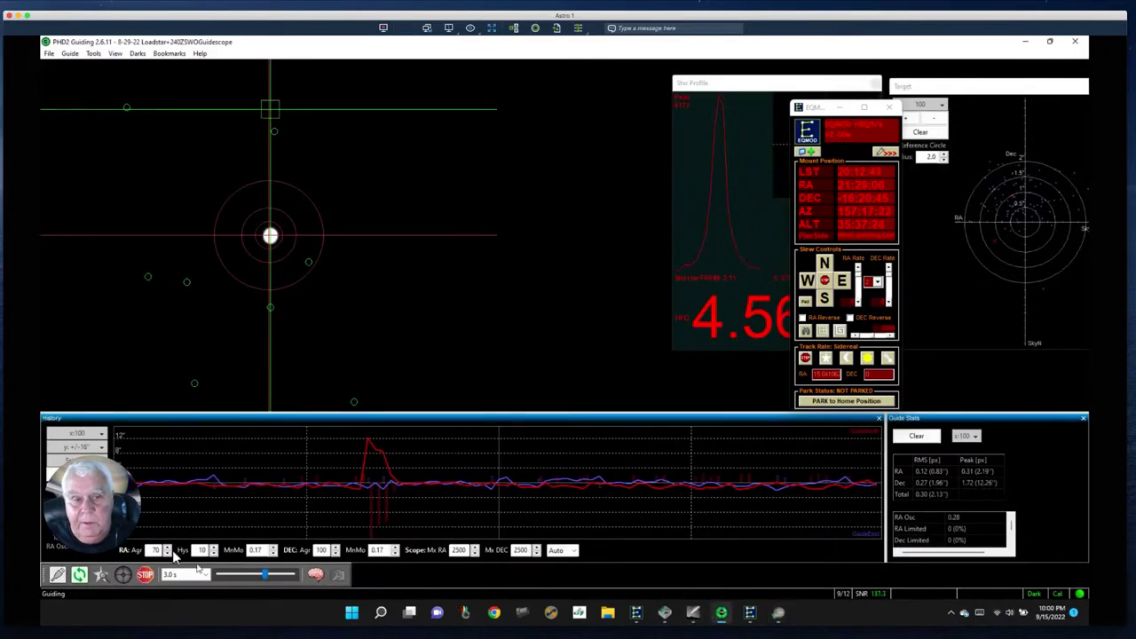
pyautogui.click(144, 574)
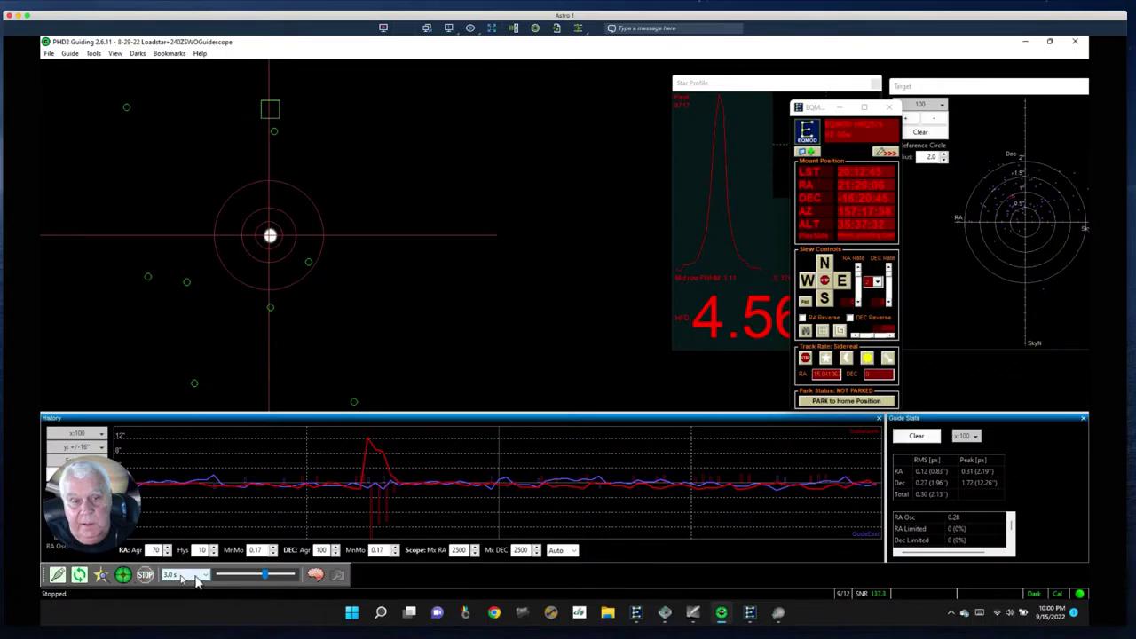
# - Switch to Astro 2 Vixen and view the Ultimate Powerbox environment graphs, then put its window away
pyautogui.click(777, 613)
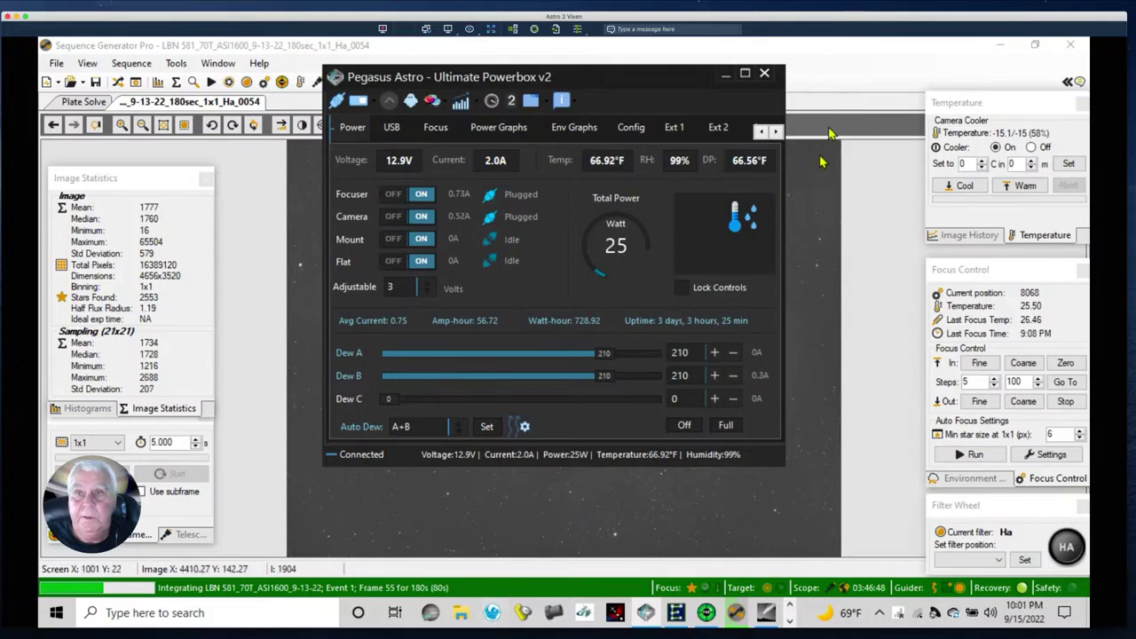
pyautogui.click(575, 129)
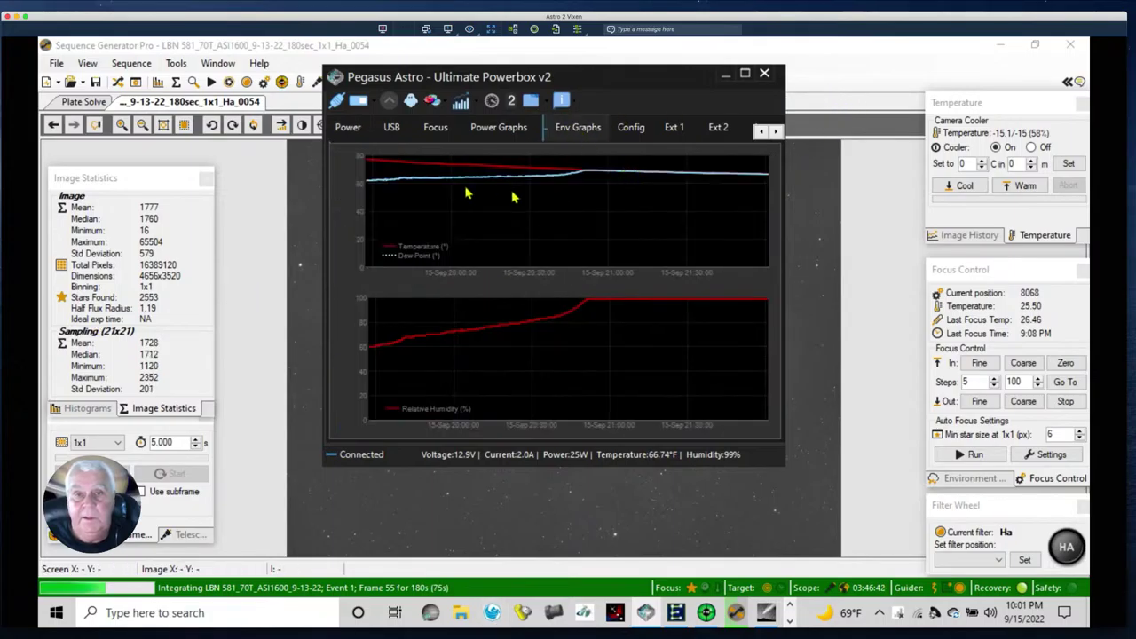
pyautogui.click(837, 71)
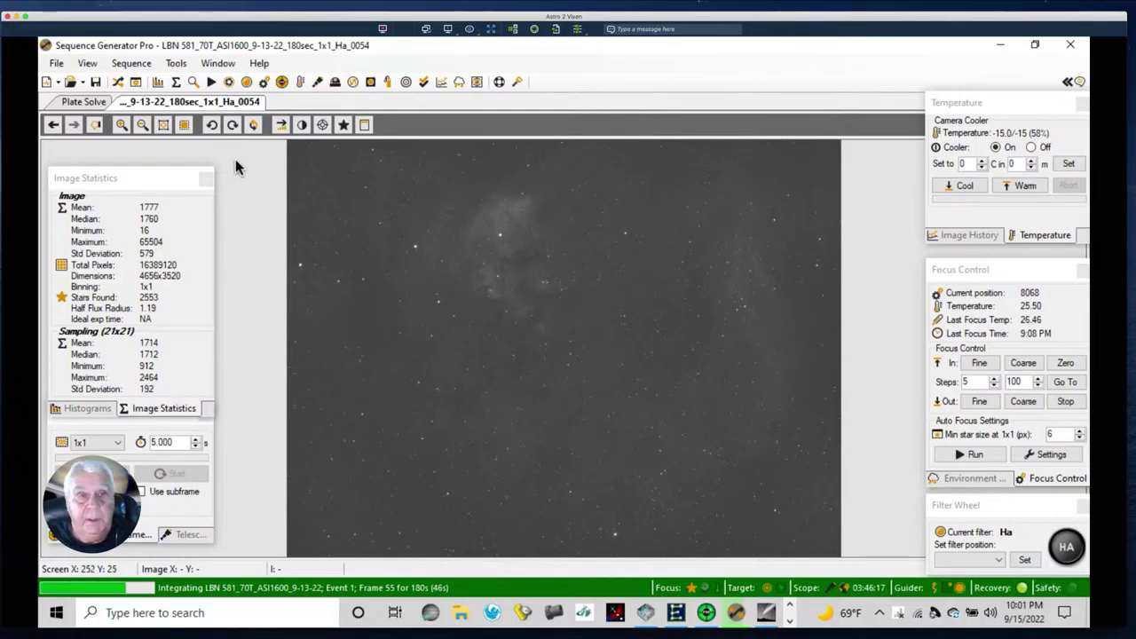
# - Inspect Ha frame 0054 with a medium auto stretch at 100% zoom
pyautogui.rightClick(389, 236)
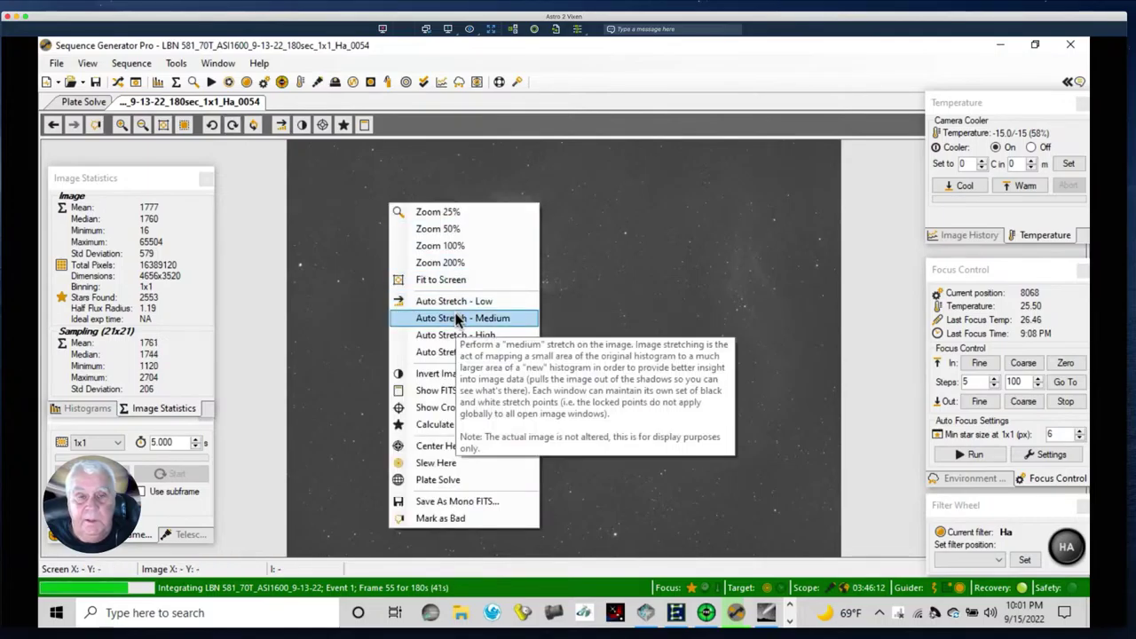
pyautogui.click(456, 319)
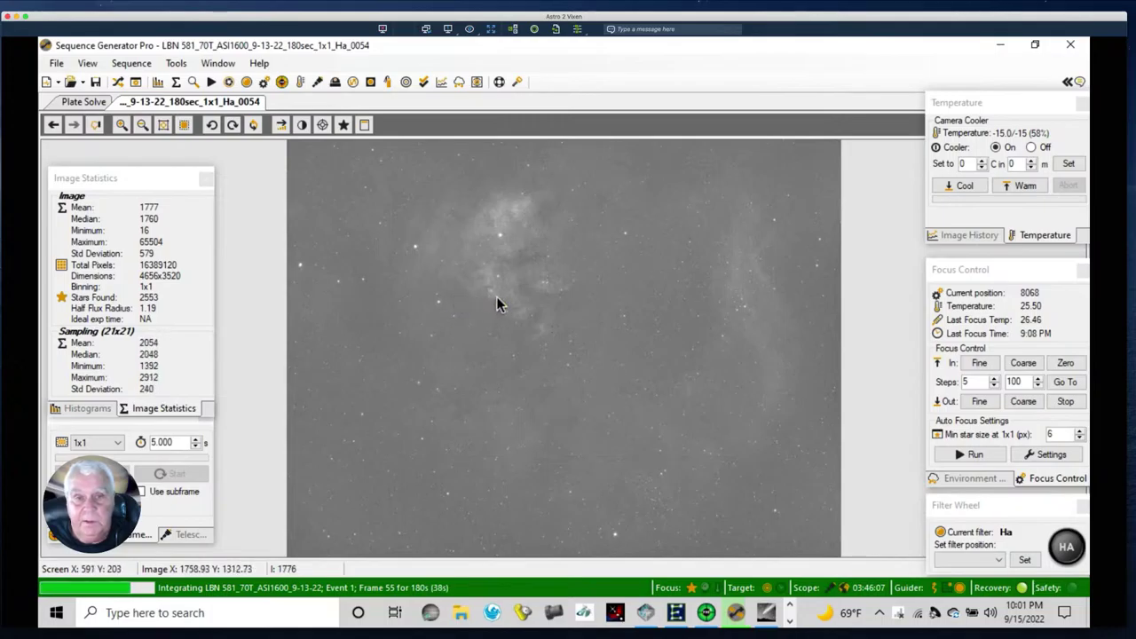
pyautogui.rightClick(528, 285)
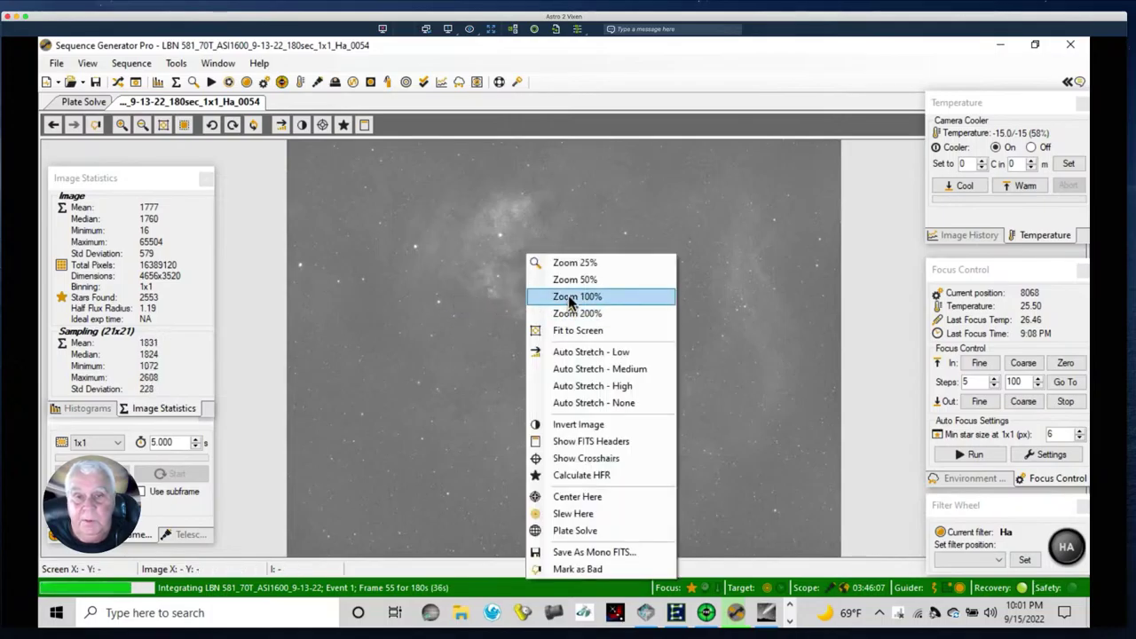
pyautogui.click(569, 298)
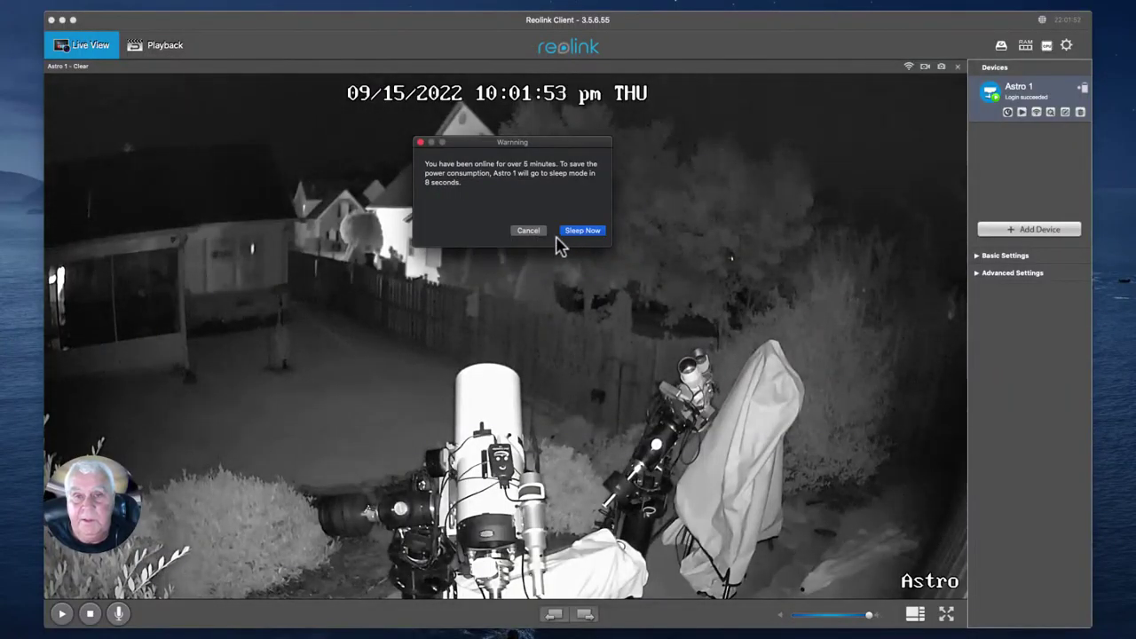
# - Put the Reolink camera to sleep, and return the Ha frame to a low auto stretch fitted to the screen
pyautogui.click(582, 232)
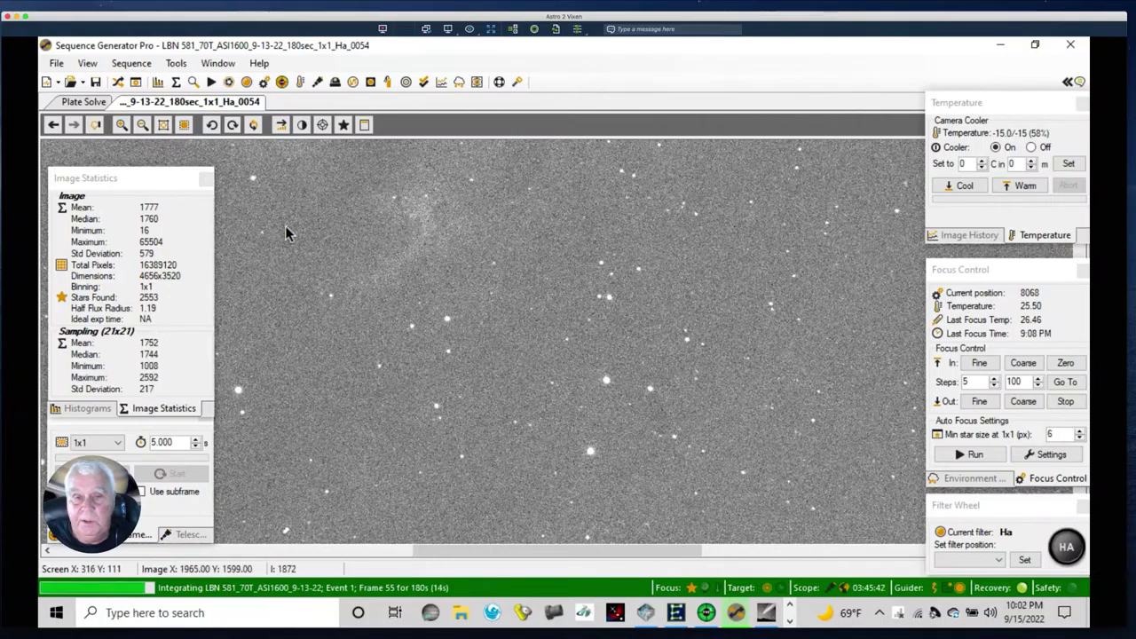
pyautogui.rightClick(482, 251)
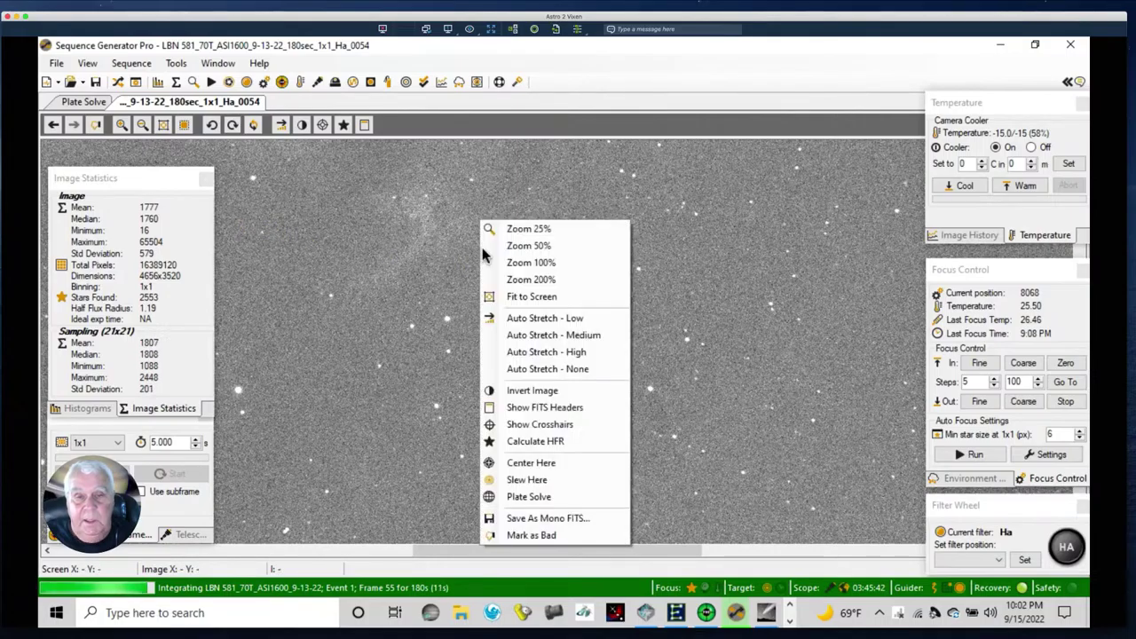
pyautogui.click(523, 321)
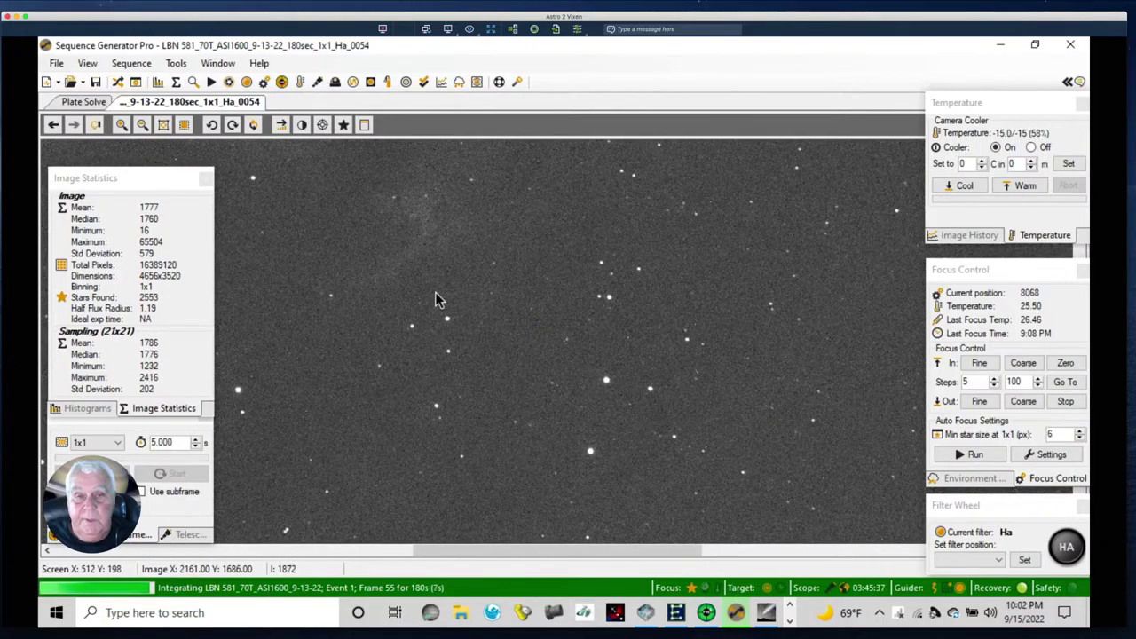
pyautogui.rightClick(434, 292)
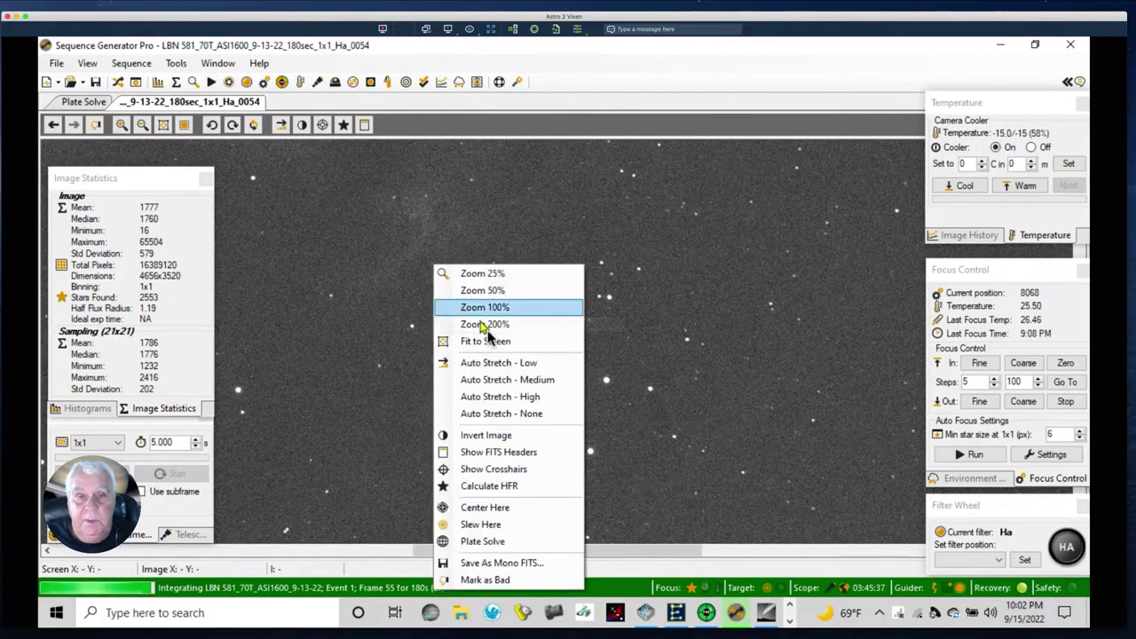
pyautogui.click(470, 340)
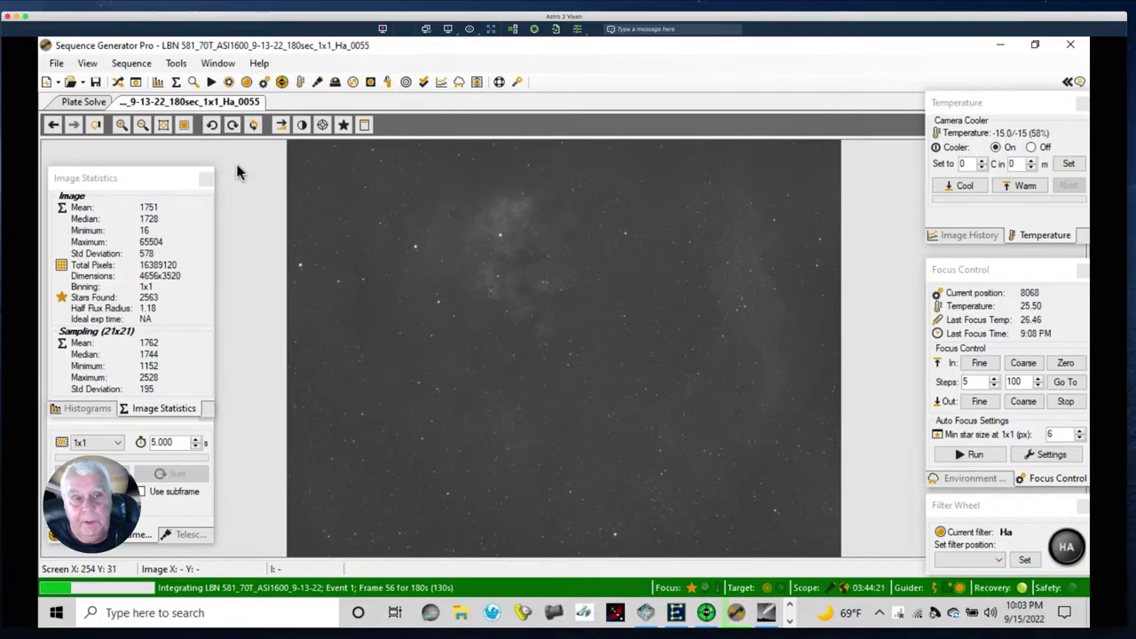
# - Open the LBN 581_70T sequence window and reposition it below the toolbar
pyautogui.click(116, 82)
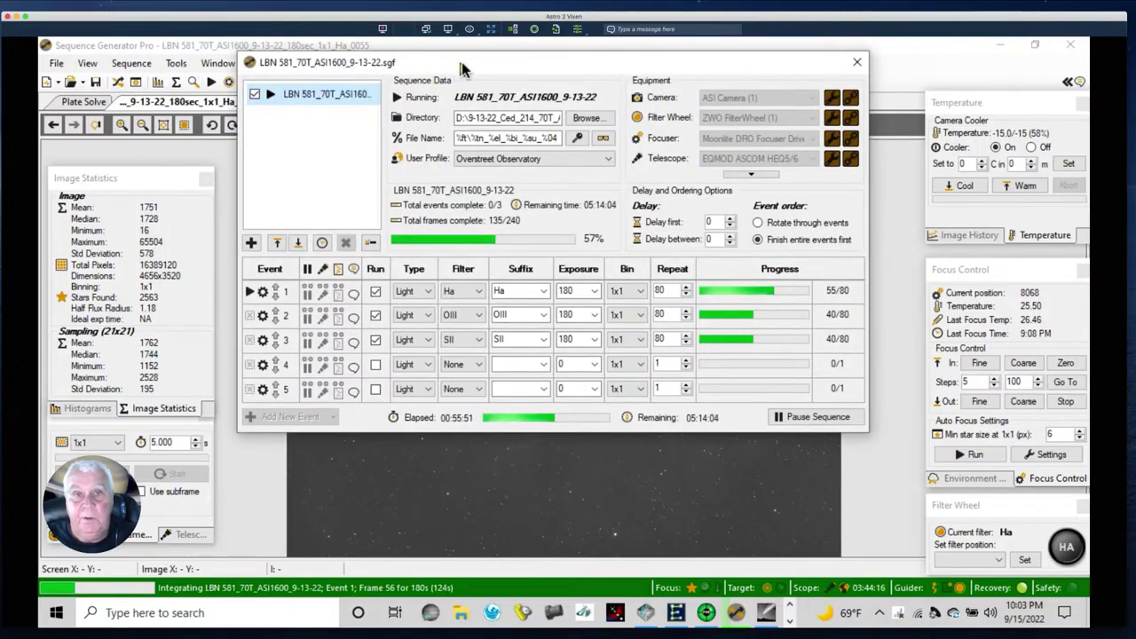
pyautogui.moveTo(459, 59); pyautogui.dragTo(439, 59)
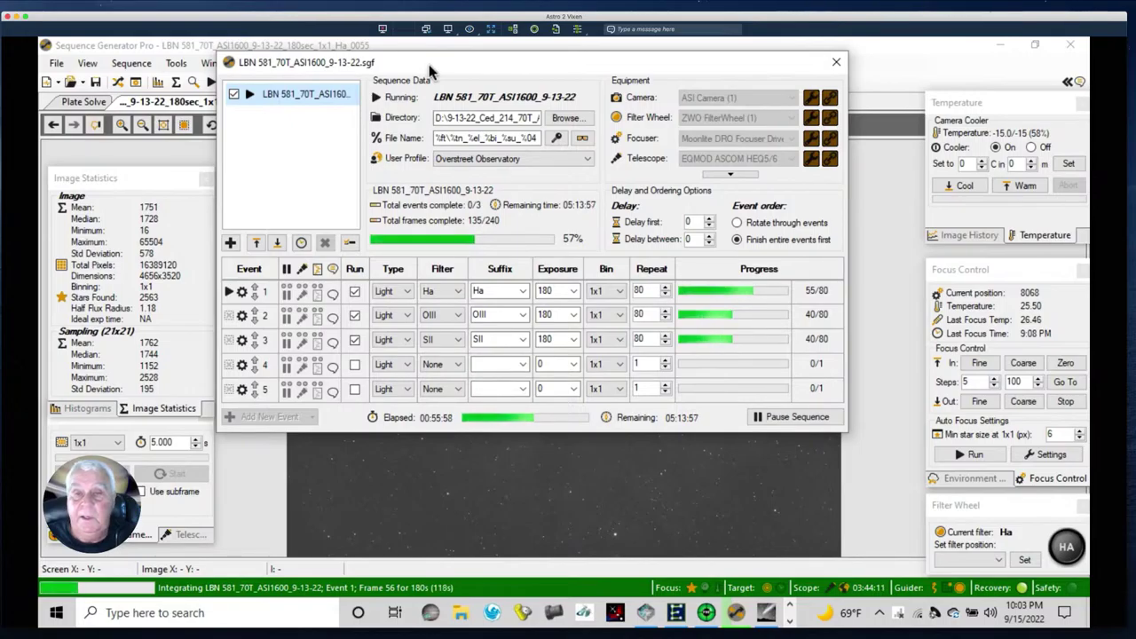
pyautogui.moveTo(428, 67); pyautogui.dragTo(451, 87)
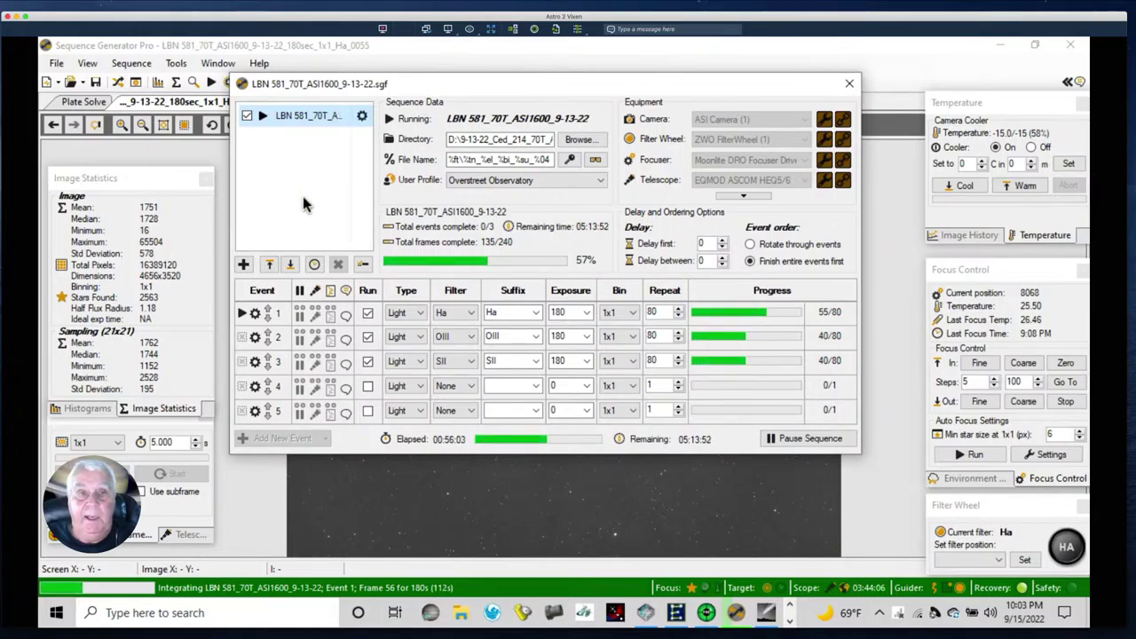
pyautogui.moveTo(428, 85); pyautogui.dragTo(419, 124)
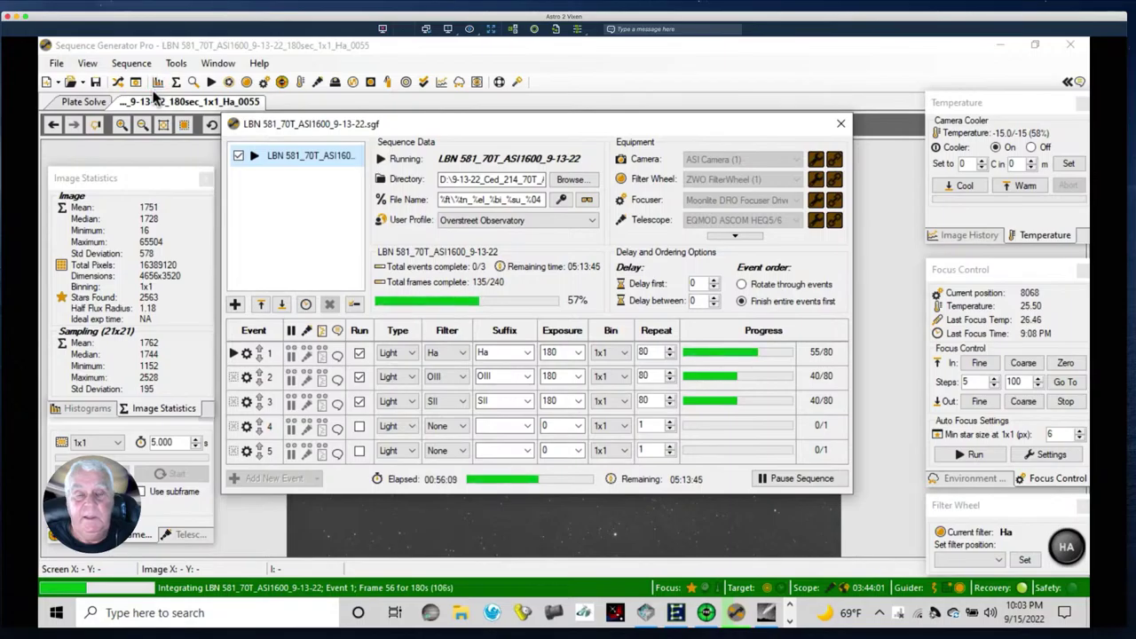
# - Fetch the sky image of M31 in the Framing & Mosaic Wizard, retrying the fetch after dismissing the error
pyautogui.click(176, 64)
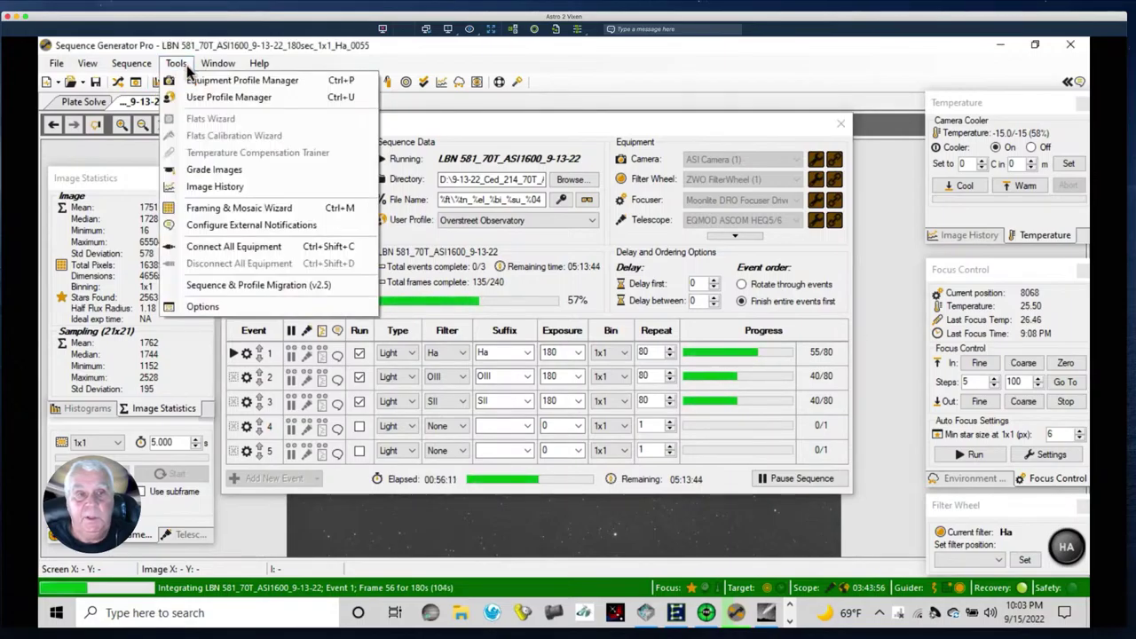
pyautogui.click(228, 207)
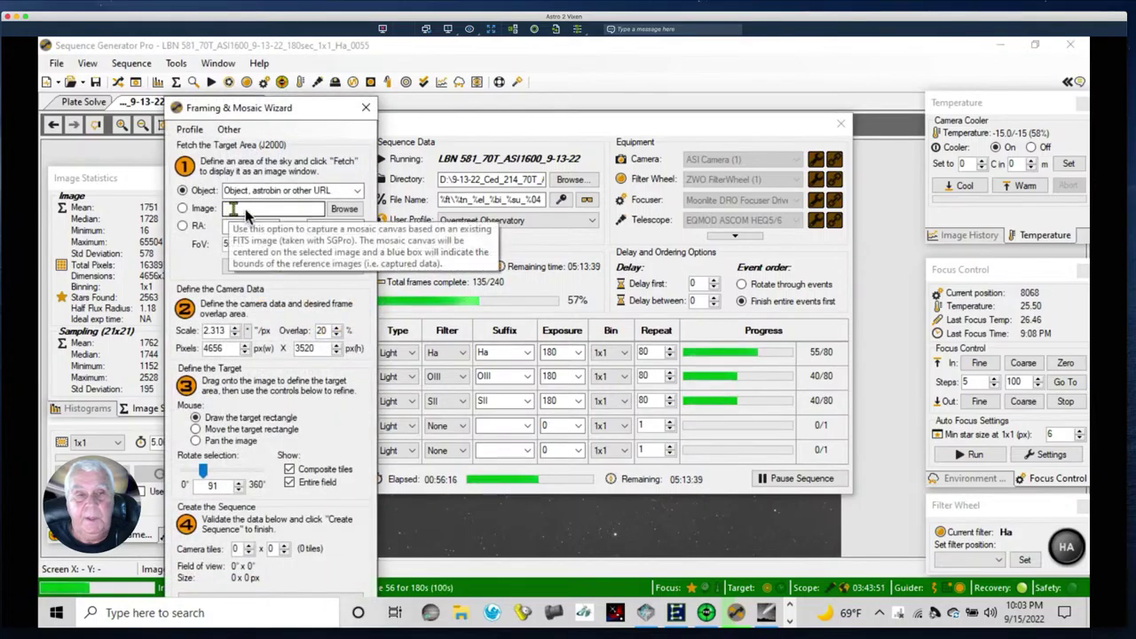
pyautogui.click(293, 194)
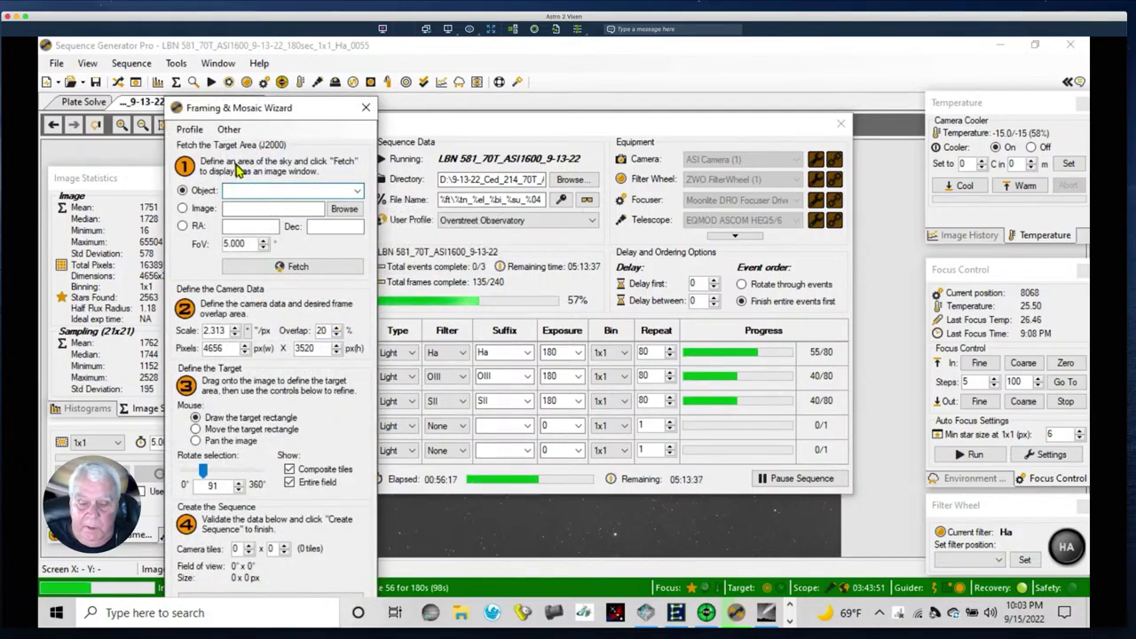
pyautogui.write('M31')
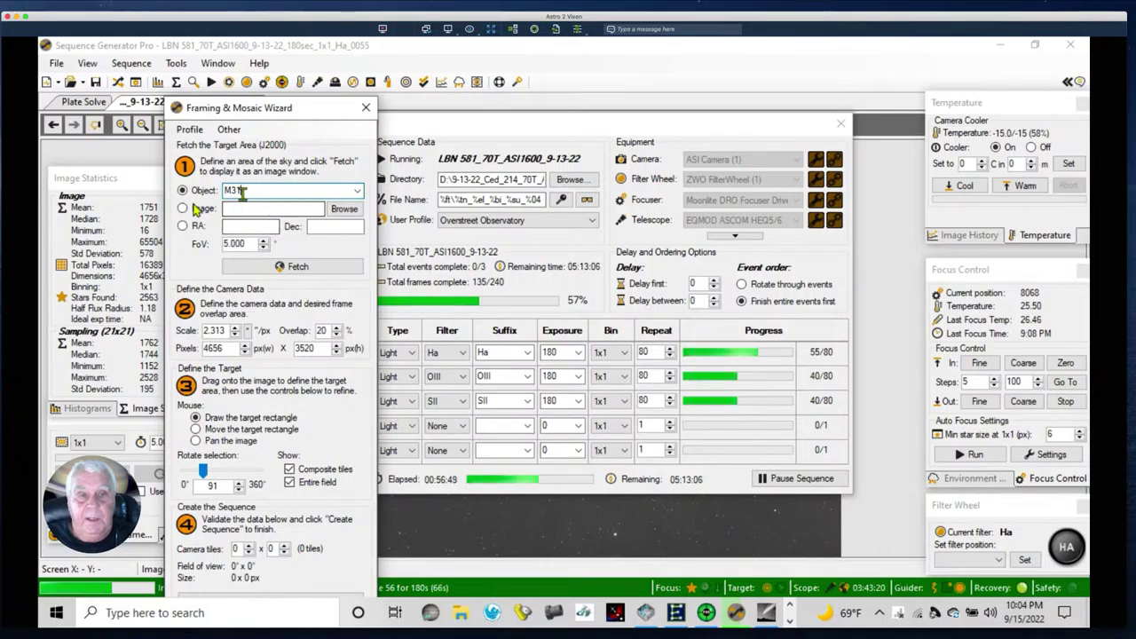
pyautogui.click(274, 268)
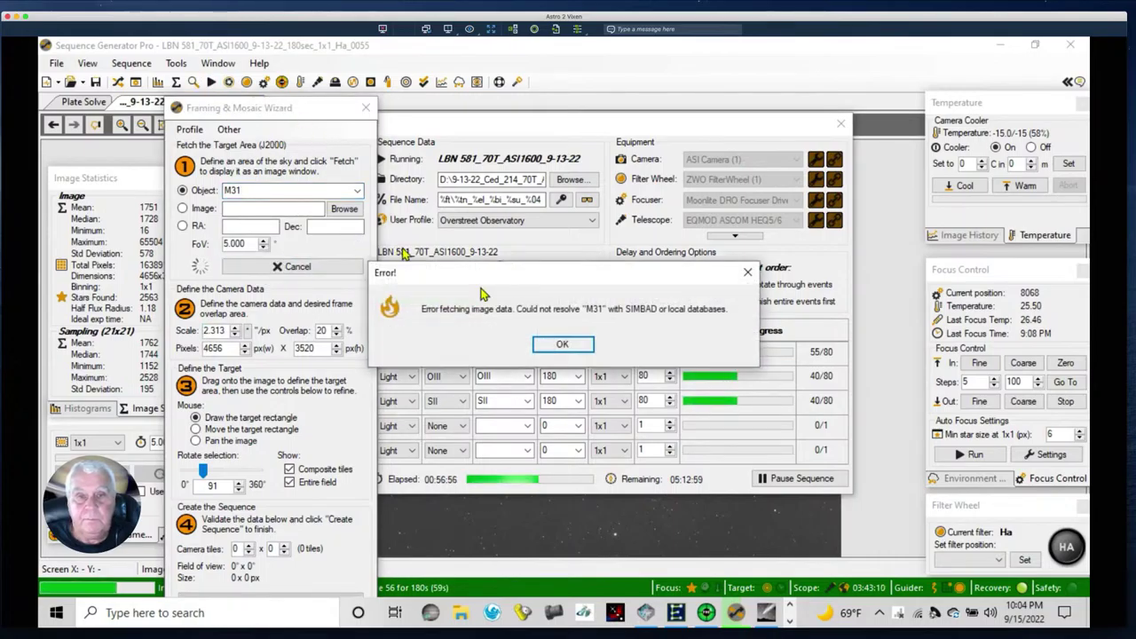
pyautogui.click(556, 345)
pyautogui.click(277, 270)
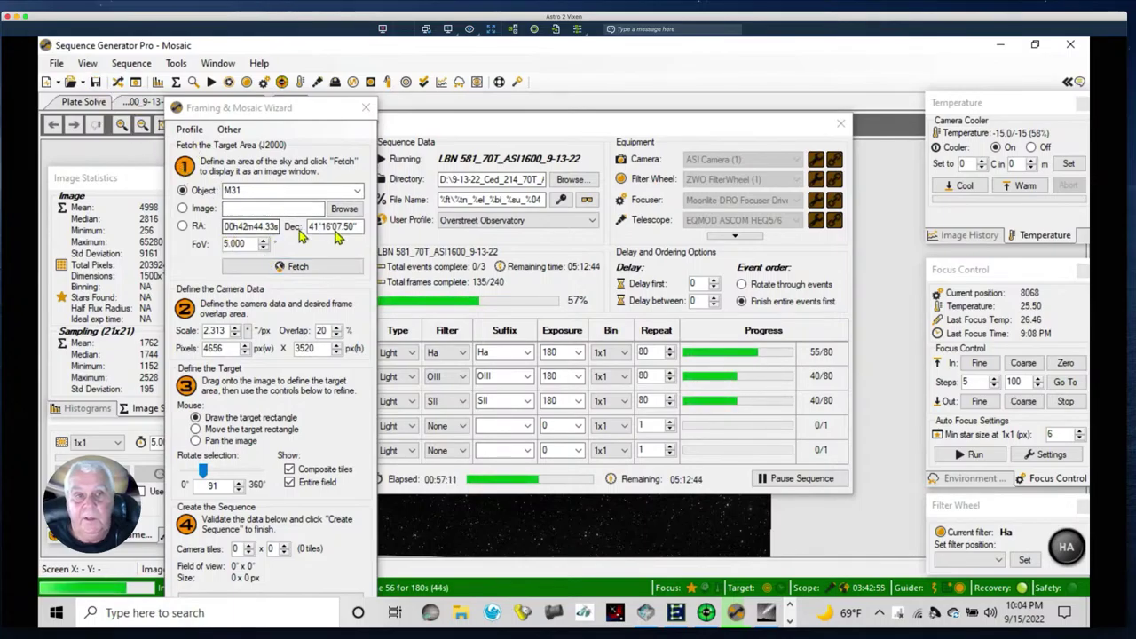
# - Clear the sequence window and wizard away from the M31 image, and draw a single-tile target rectangle around the galaxy
pyautogui.click(118, 82)
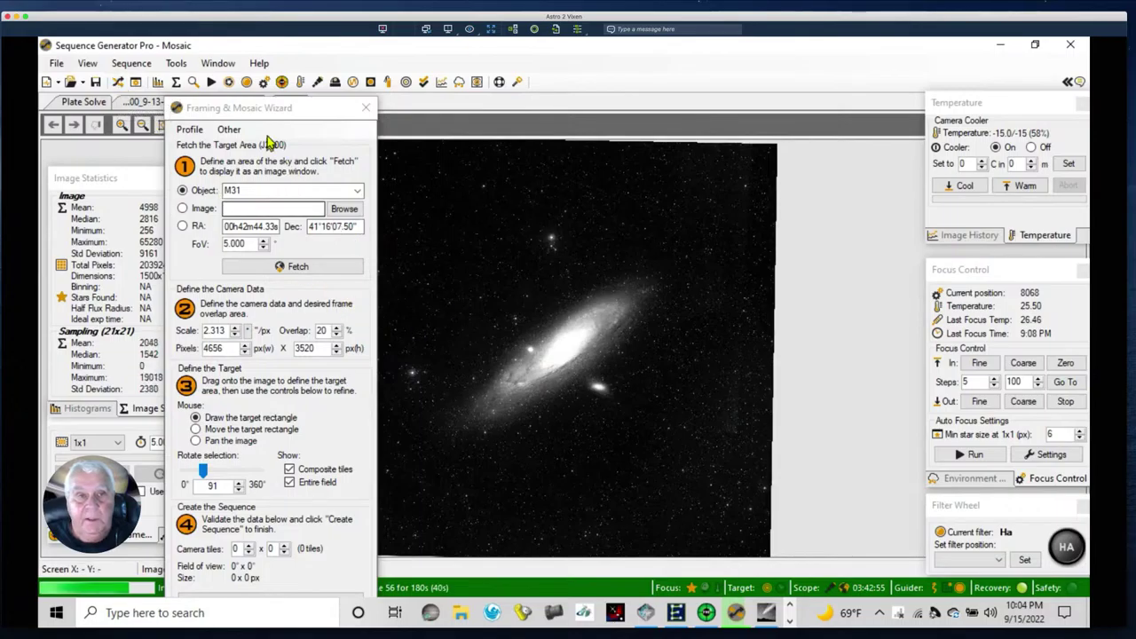
pyautogui.click(260, 107)
pyautogui.moveTo(260, 106); pyautogui.dragTo(175, 52)
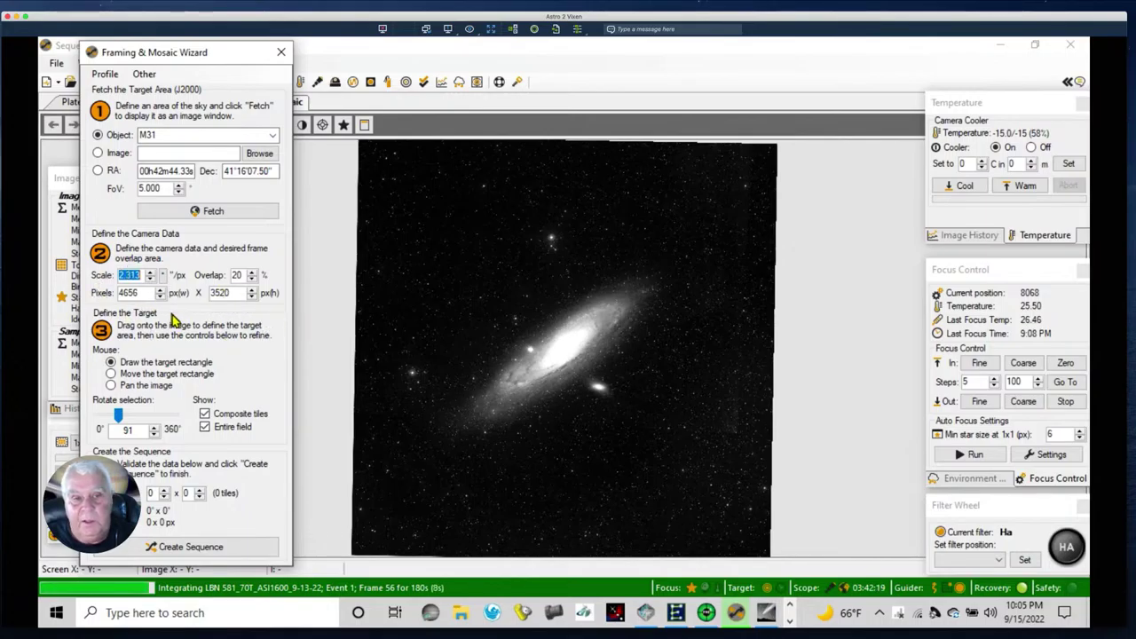
pyautogui.click(461, 263)
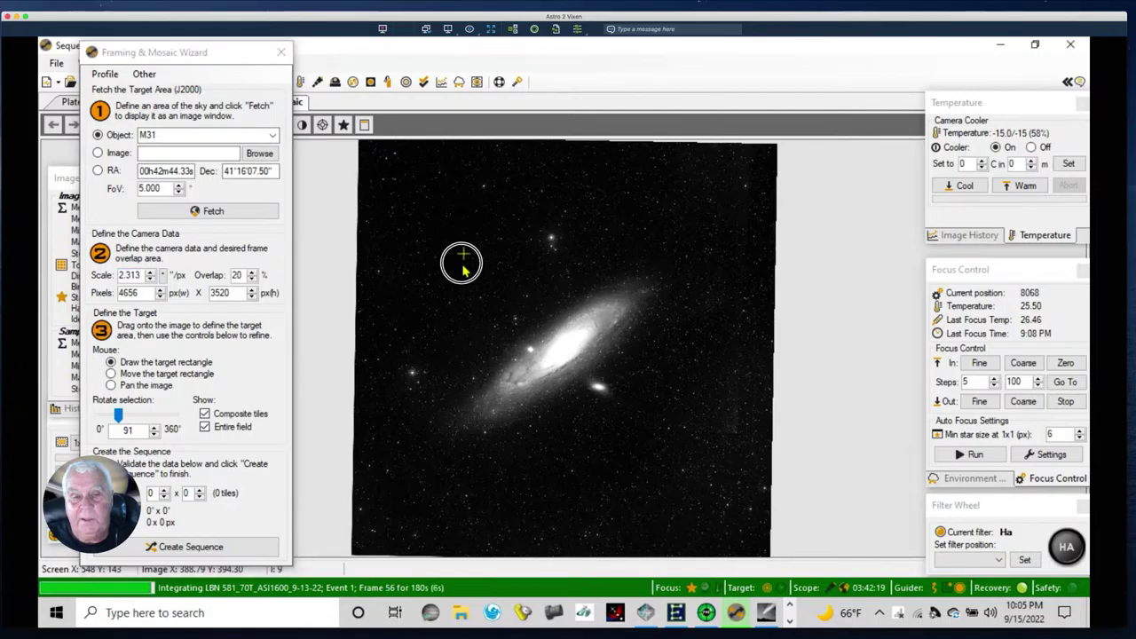
pyautogui.moveTo(462, 262)
pyautogui.mouseDown()
pyautogui.moveTo(502, 306)
pyautogui.moveTo(490, 307)
pyautogui.mouseUp()
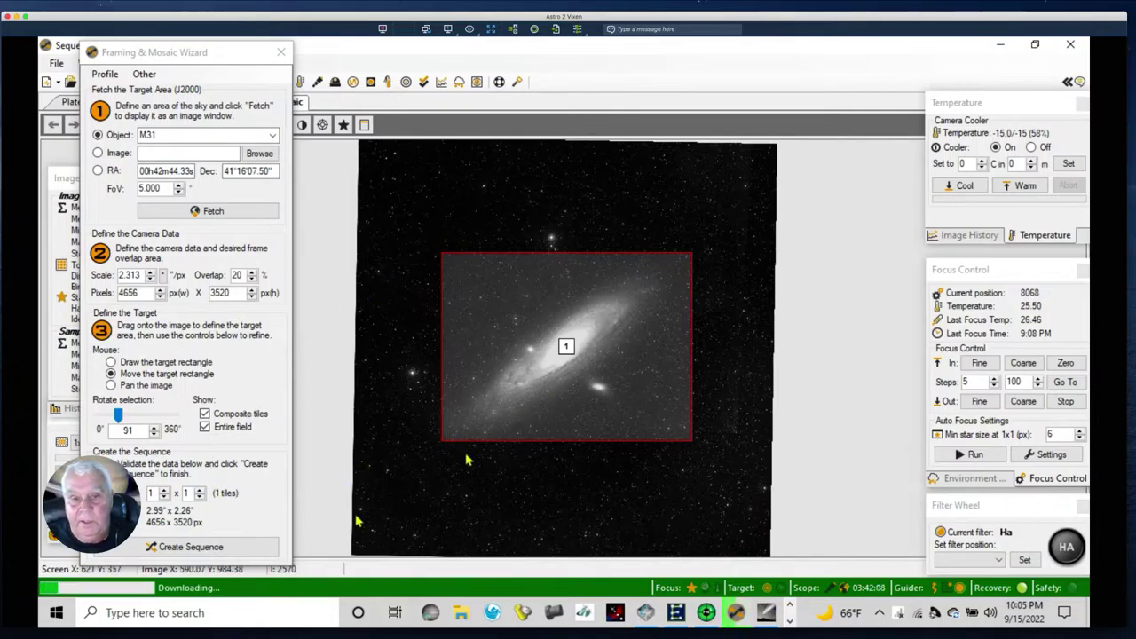
# - Append M31 as a new target to the sequence, with slew and center on and camera angle rotation or validation off
pyautogui.click(185, 550)
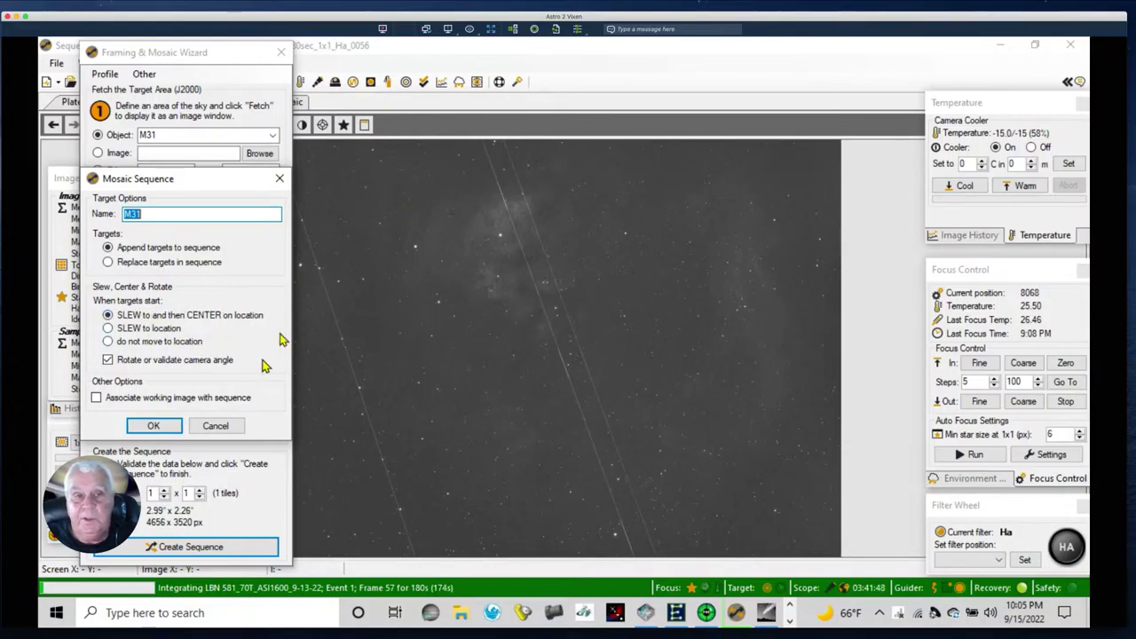
pyautogui.click(108, 362)
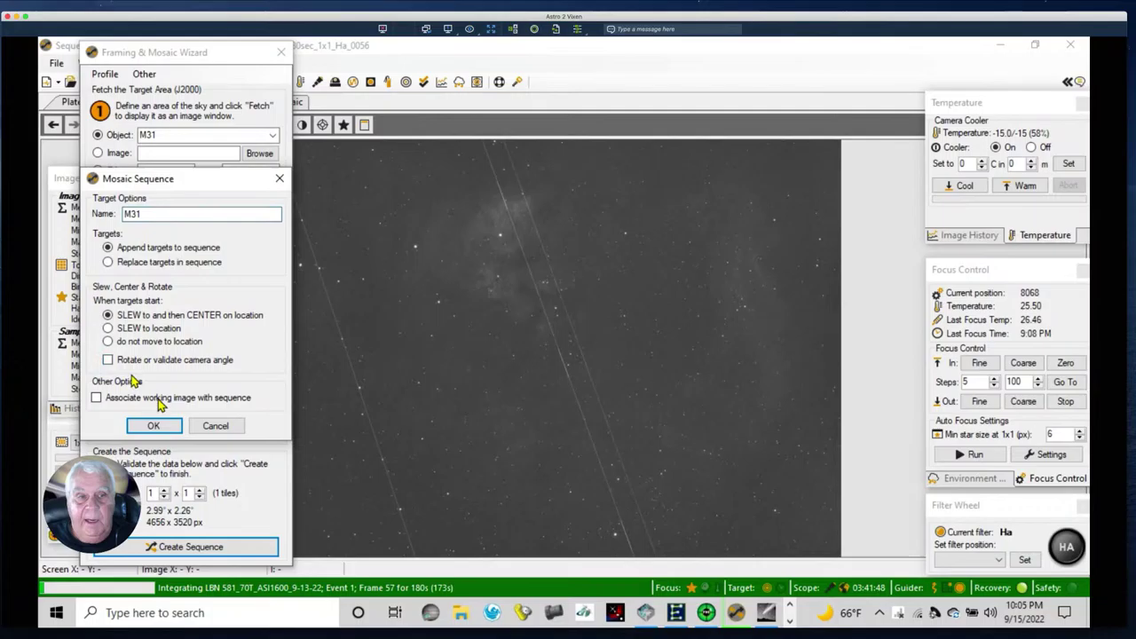
pyautogui.click(150, 428)
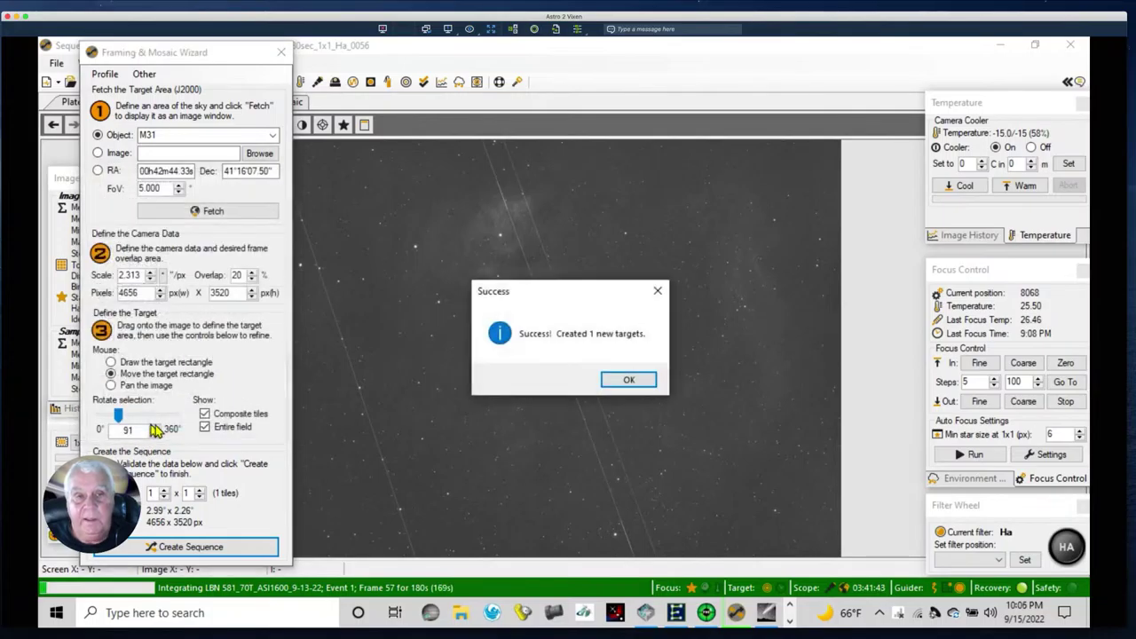
pyautogui.click(654, 383)
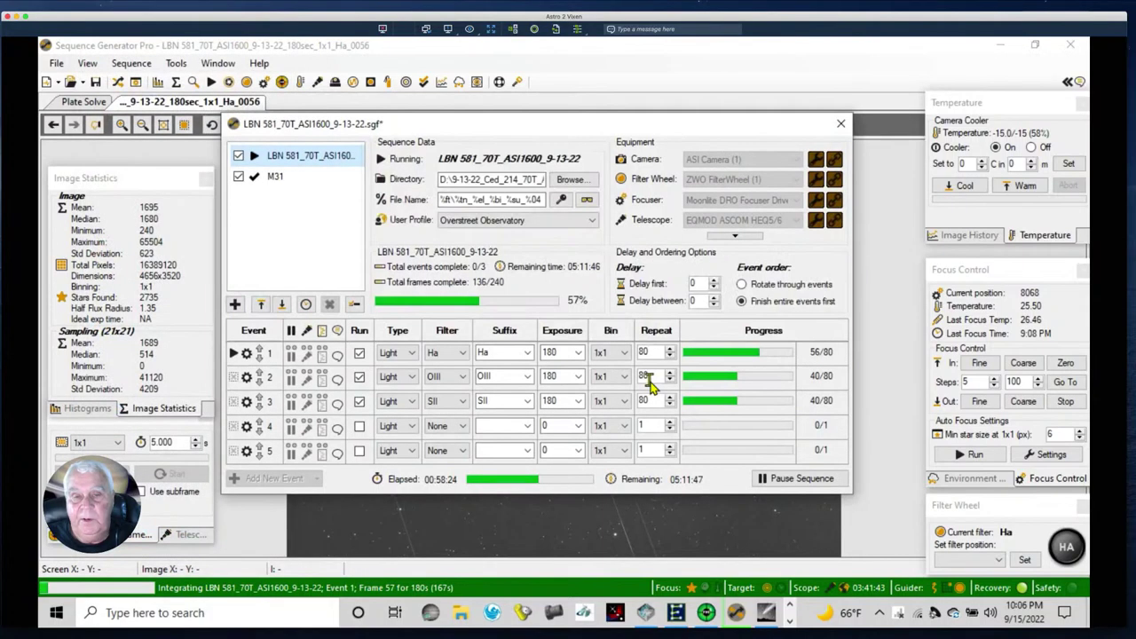
# - Select the M31 target in the sequence and enable events 1 to 4 to run
pyautogui.click(279, 177)
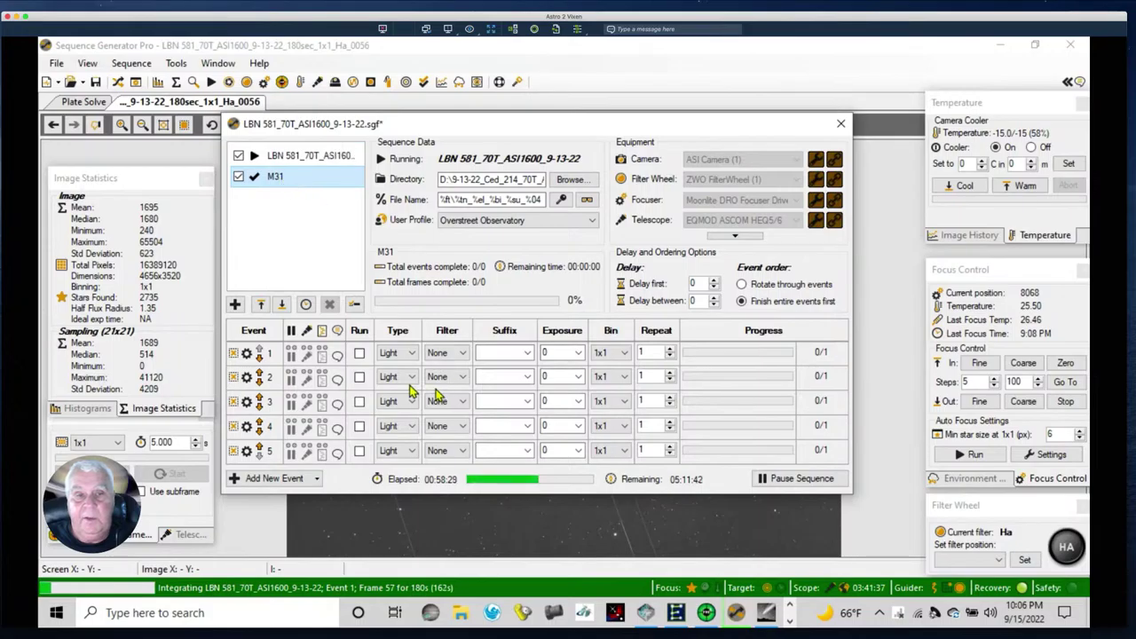
pyautogui.click(359, 352)
pyautogui.click(360, 376)
pyautogui.click(360, 401)
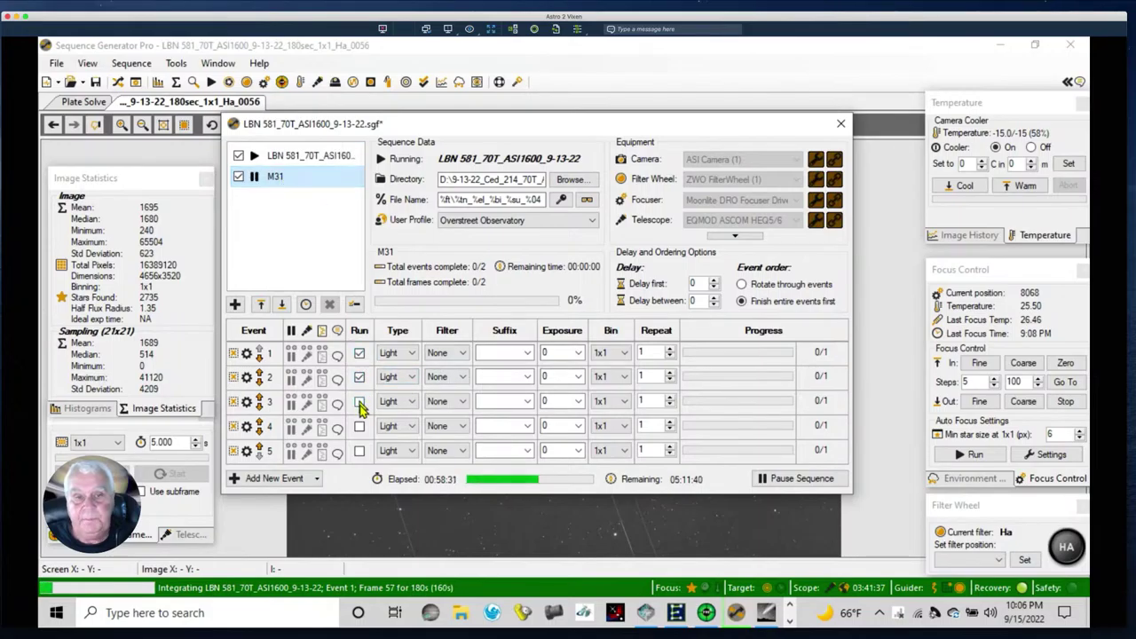
pyautogui.click(359, 426)
# - Assign the filters Lum, Red, Green and Blue to M31 events 1 through 4 respectively
pyautogui.click(461, 352)
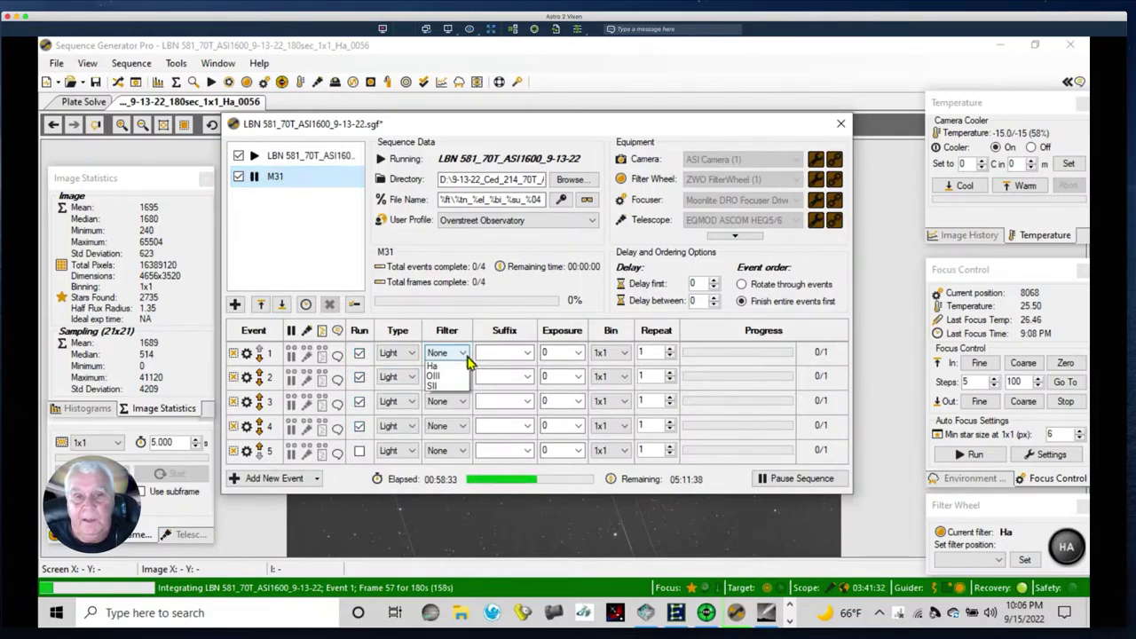
pyautogui.click(435, 377)
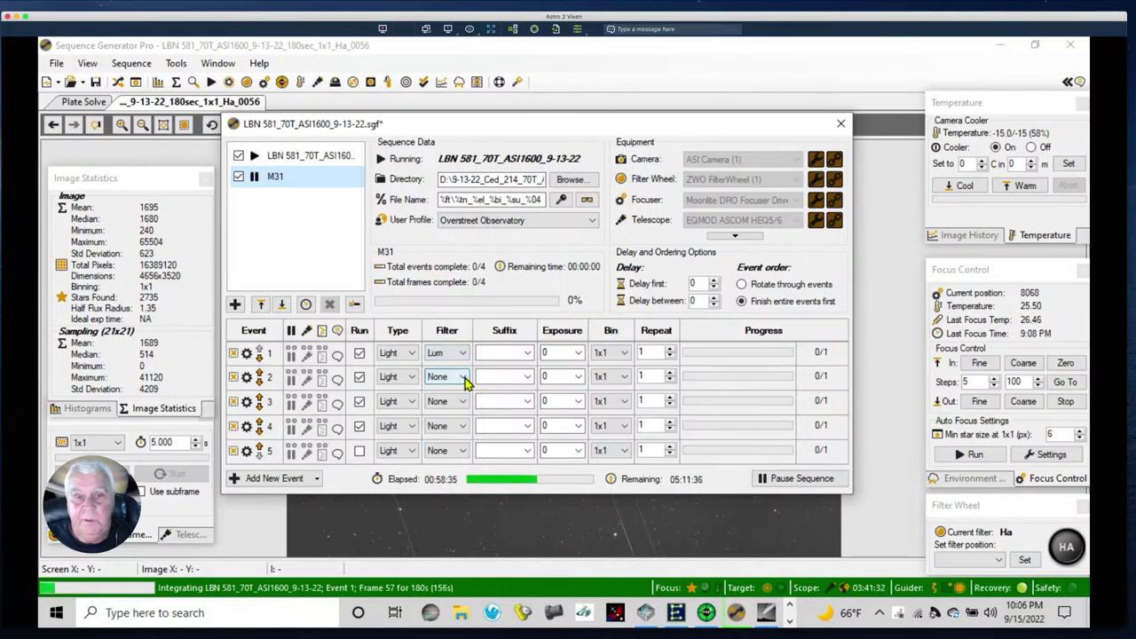
pyautogui.click(462, 377)
pyautogui.click(435, 410)
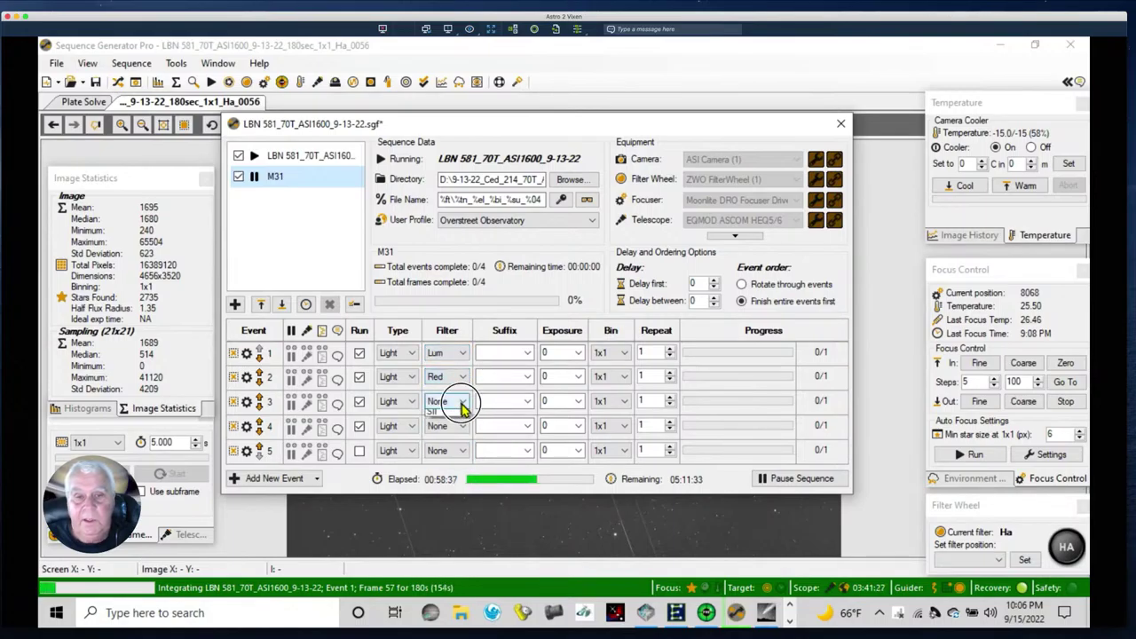
pyautogui.click(462, 401)
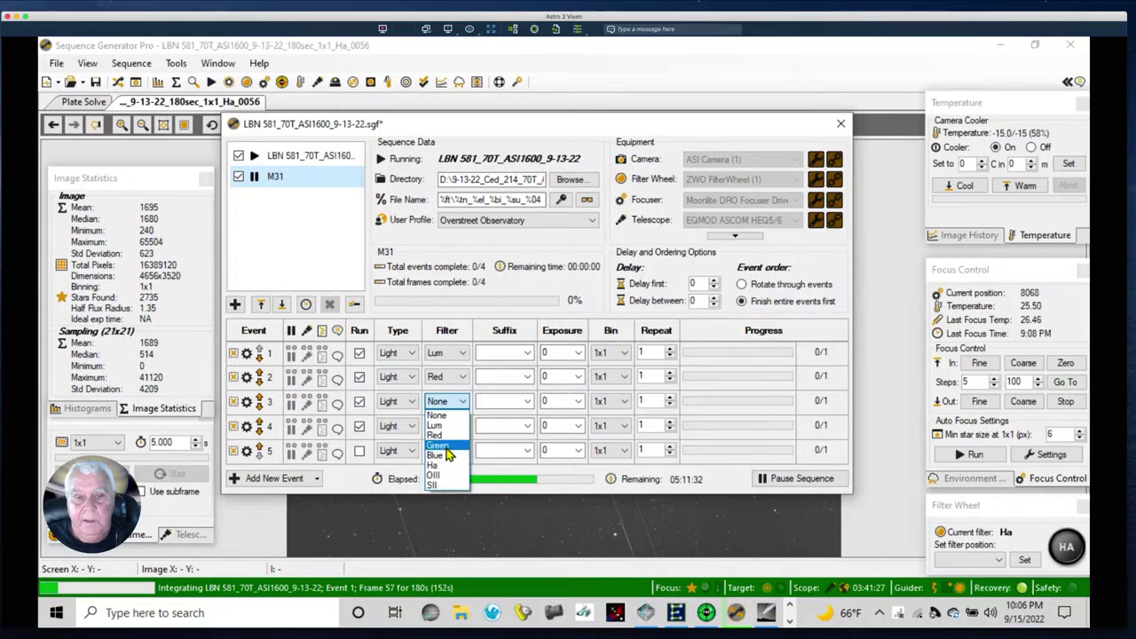
pyautogui.click(443, 445)
pyautogui.click(460, 429)
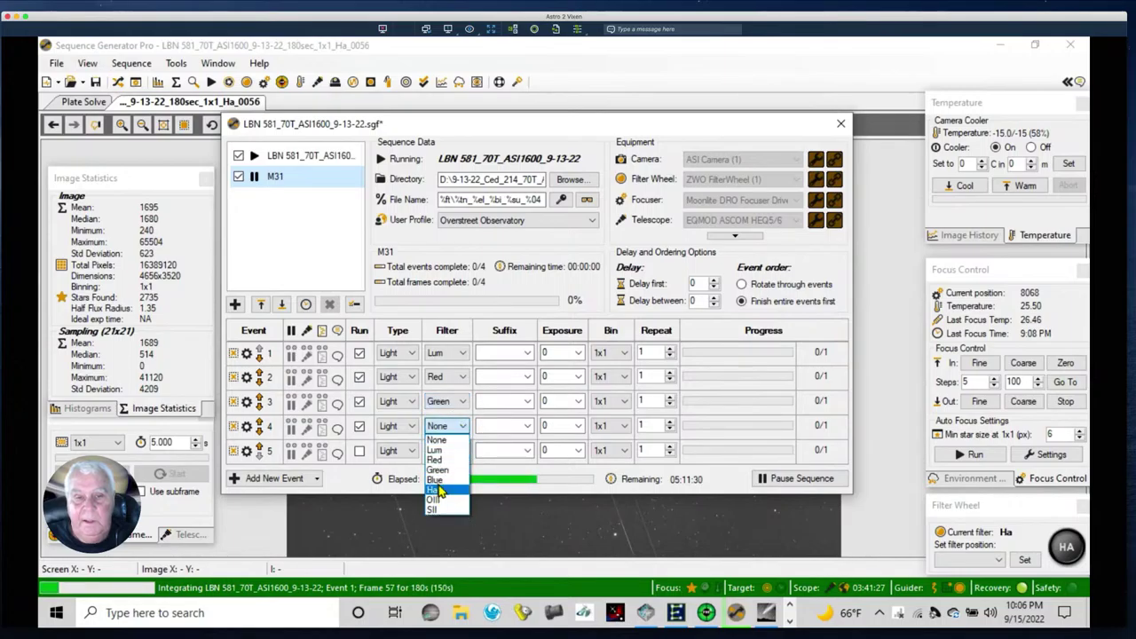
pyautogui.click(441, 481)
# - Set the file suffixes of M31 events 1 to 4 to L, R, G and B to match their filters
pyautogui.click(527, 353)
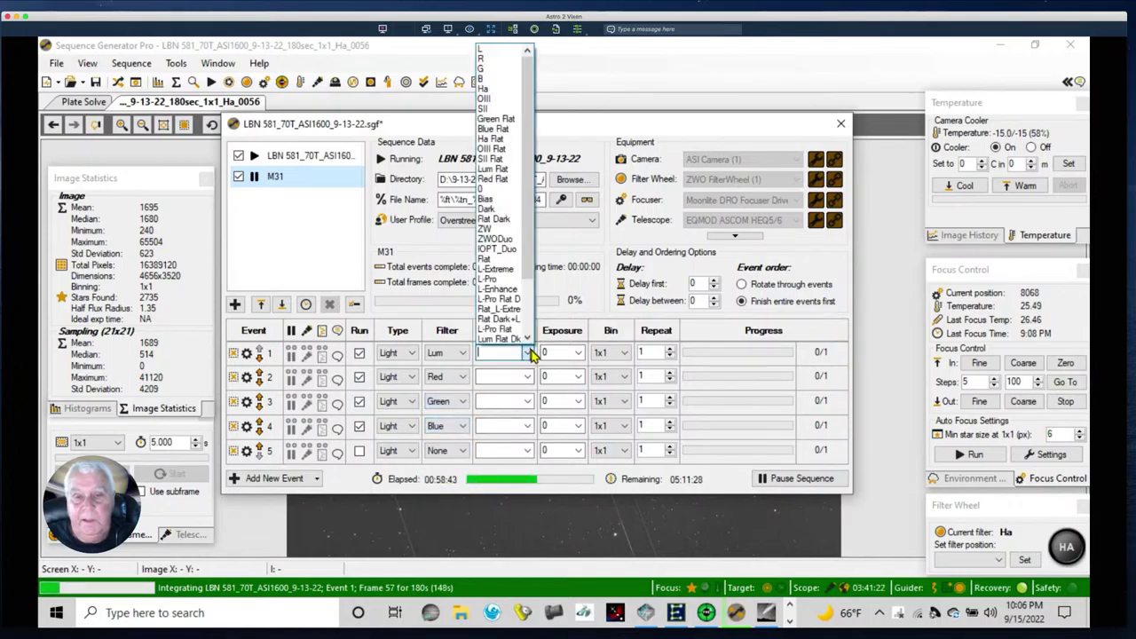
pyautogui.click(483, 48)
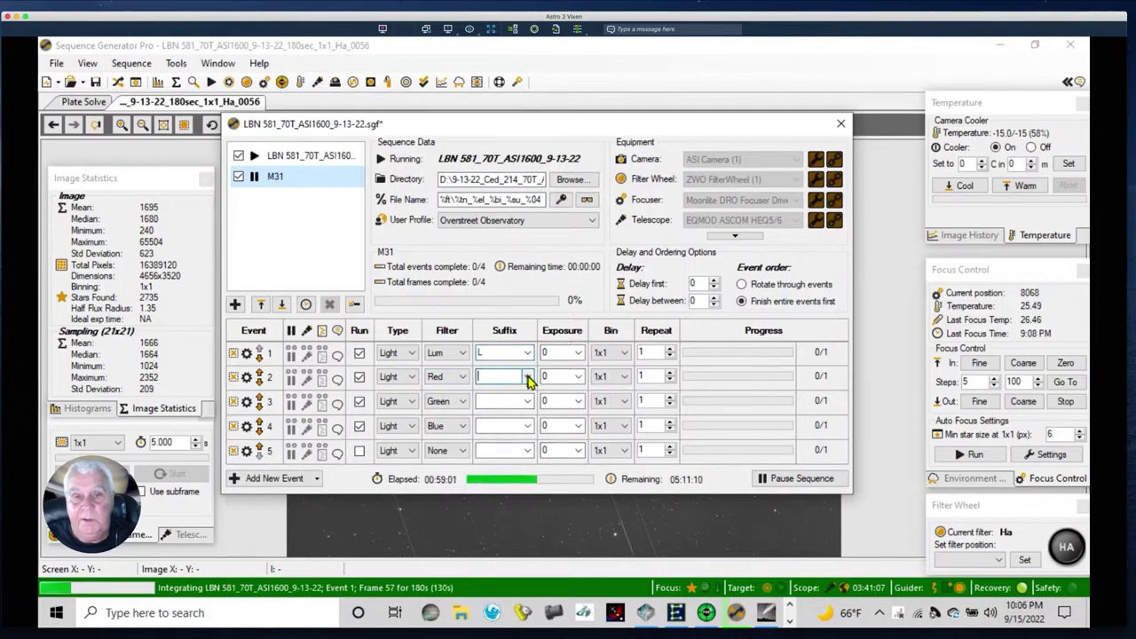
pyautogui.click(527, 376)
pyautogui.click(481, 83)
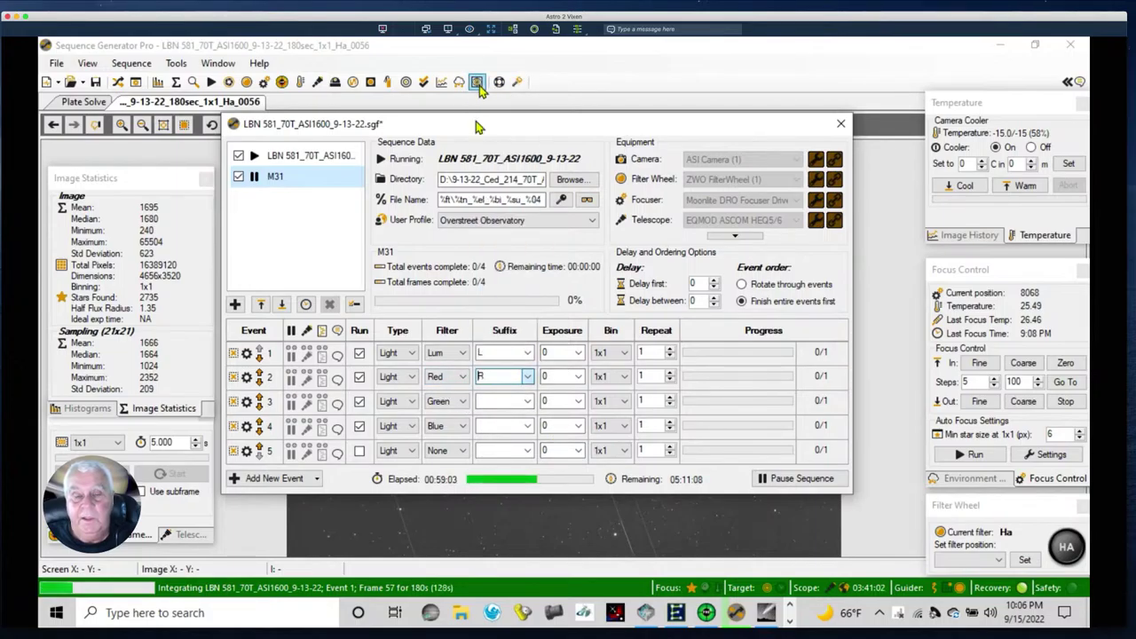
pyautogui.click(527, 401)
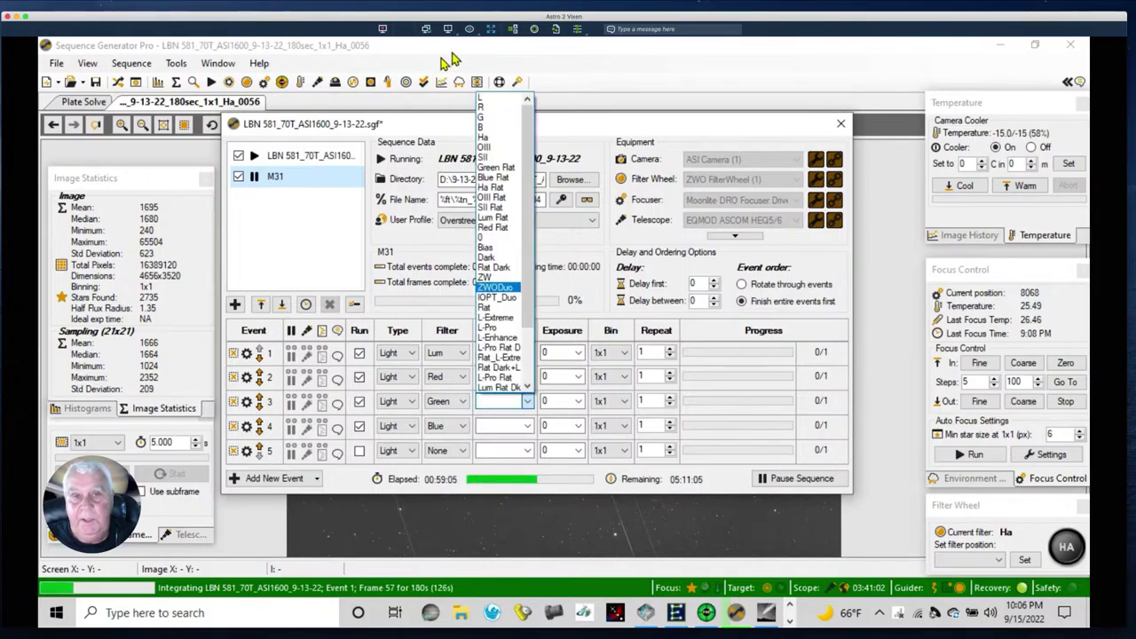
pyautogui.click(482, 116)
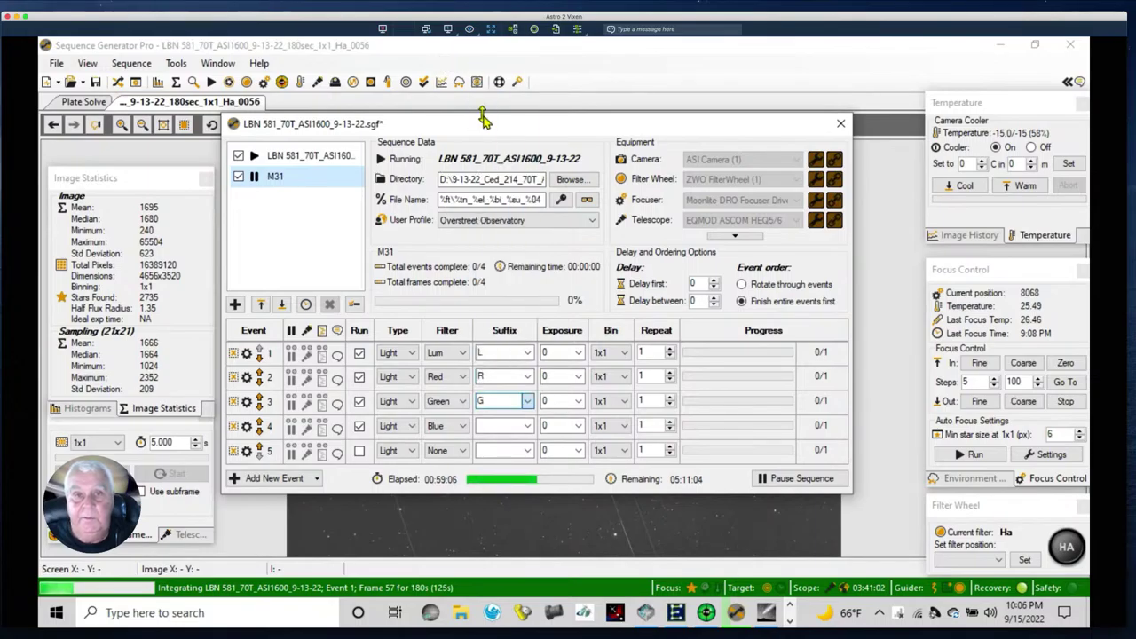
pyautogui.click(527, 426)
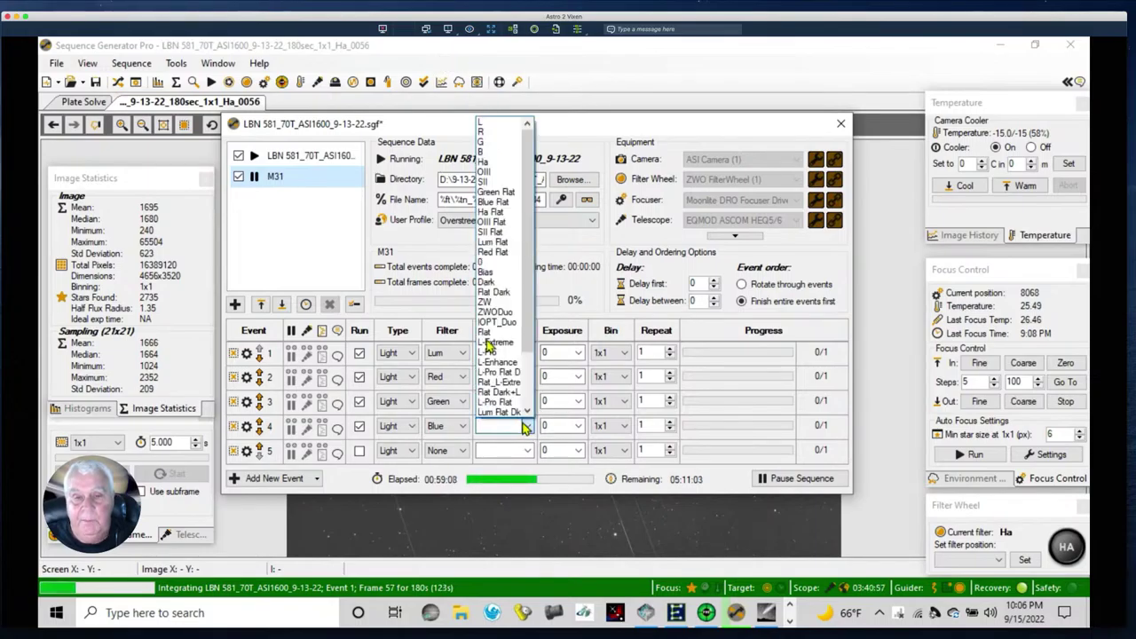
pyautogui.click(481, 151)
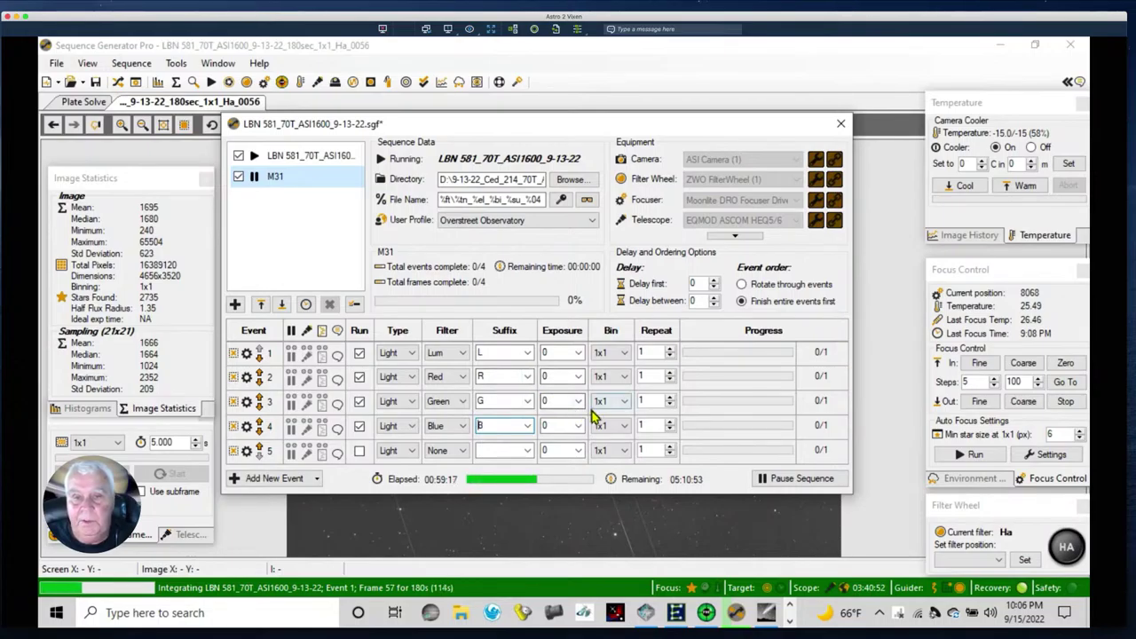
# - Set the exposure to 30 seconds for the Lum event and 45 seconds for the Red, Green and Blue events
pyautogui.click(543, 352)
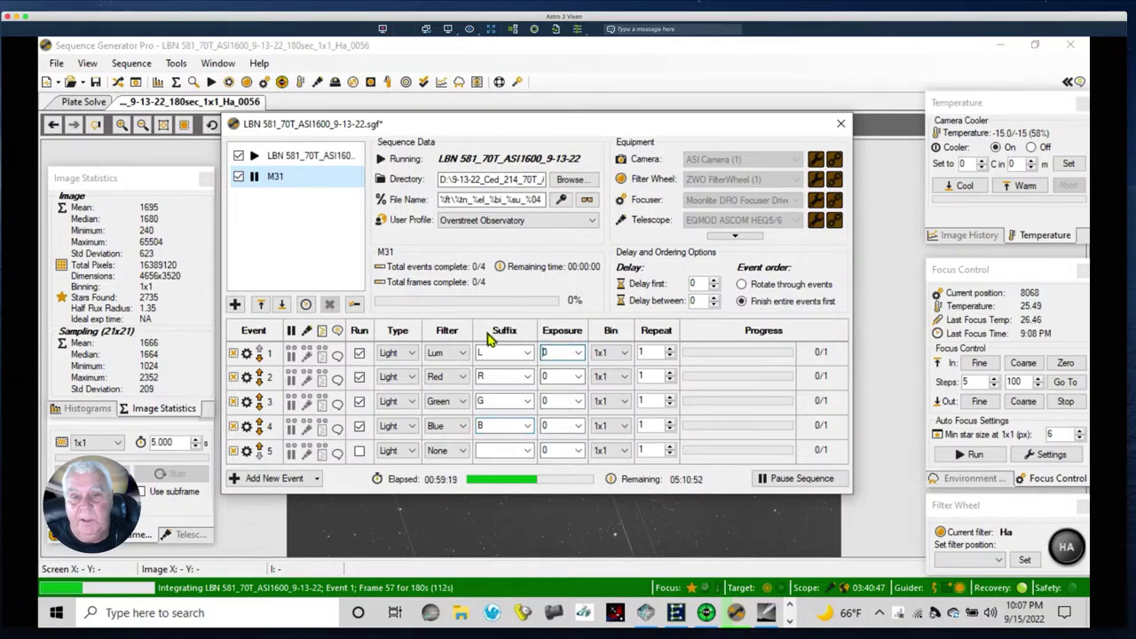
pyautogui.write('3')
pyautogui.click(564, 376)
pyautogui.write('45')
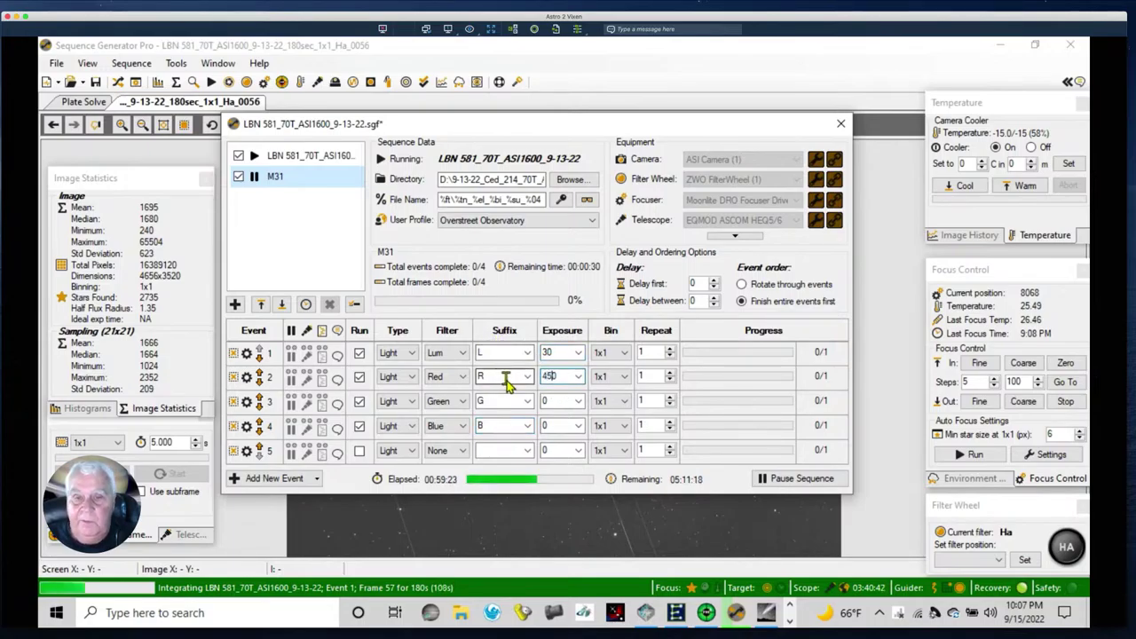
pyautogui.click(545, 401)
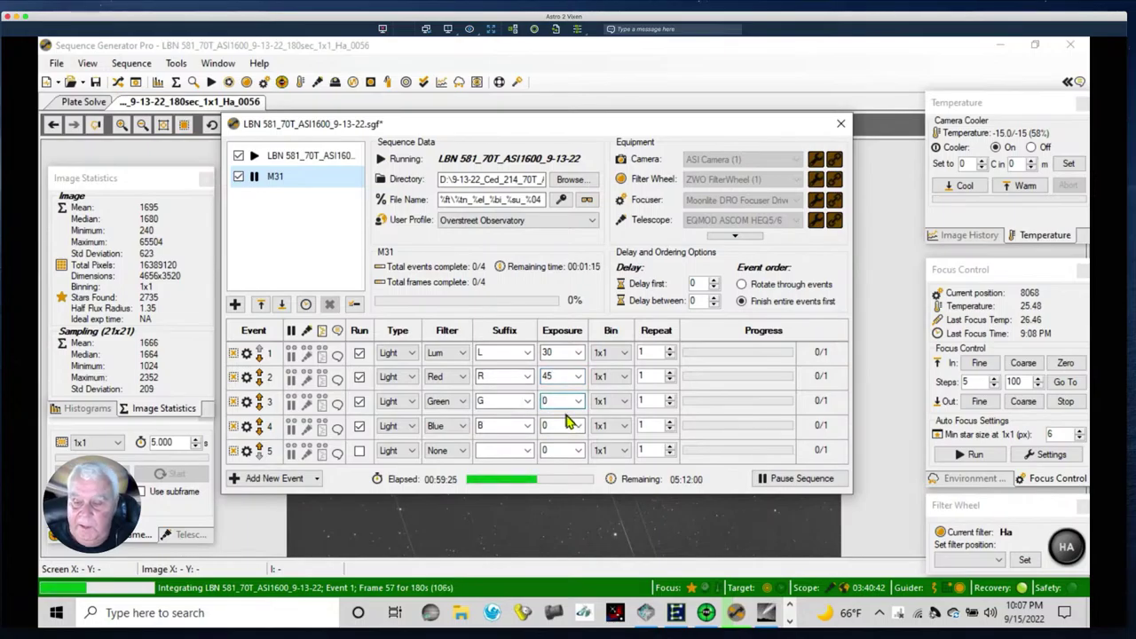
pyautogui.write('45')
pyautogui.click(541, 429)
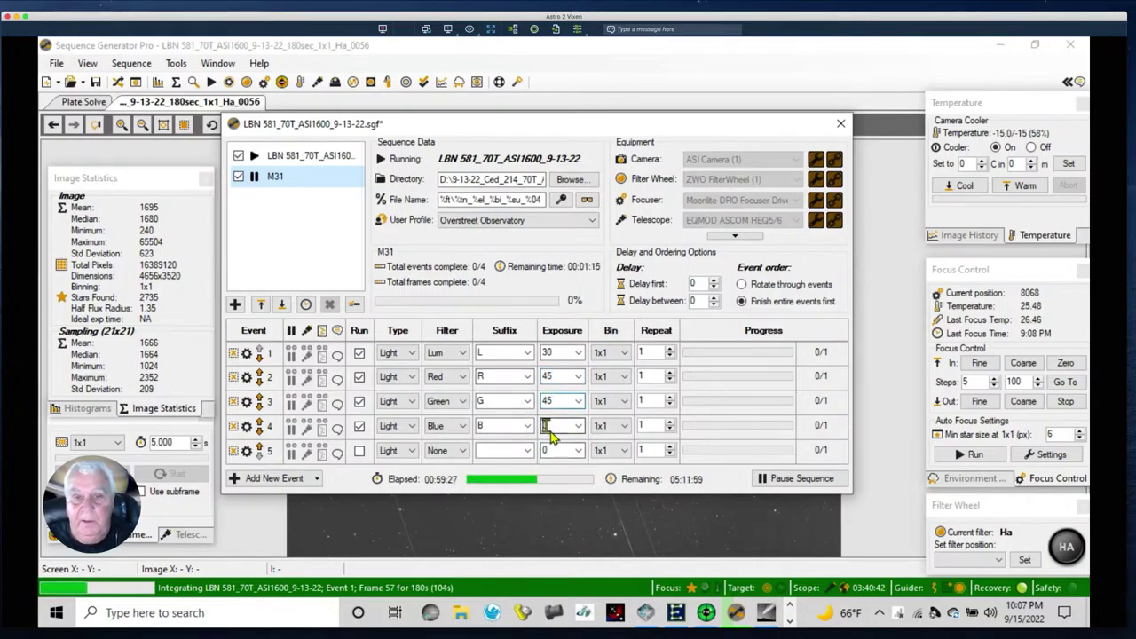
pyautogui.write('45')
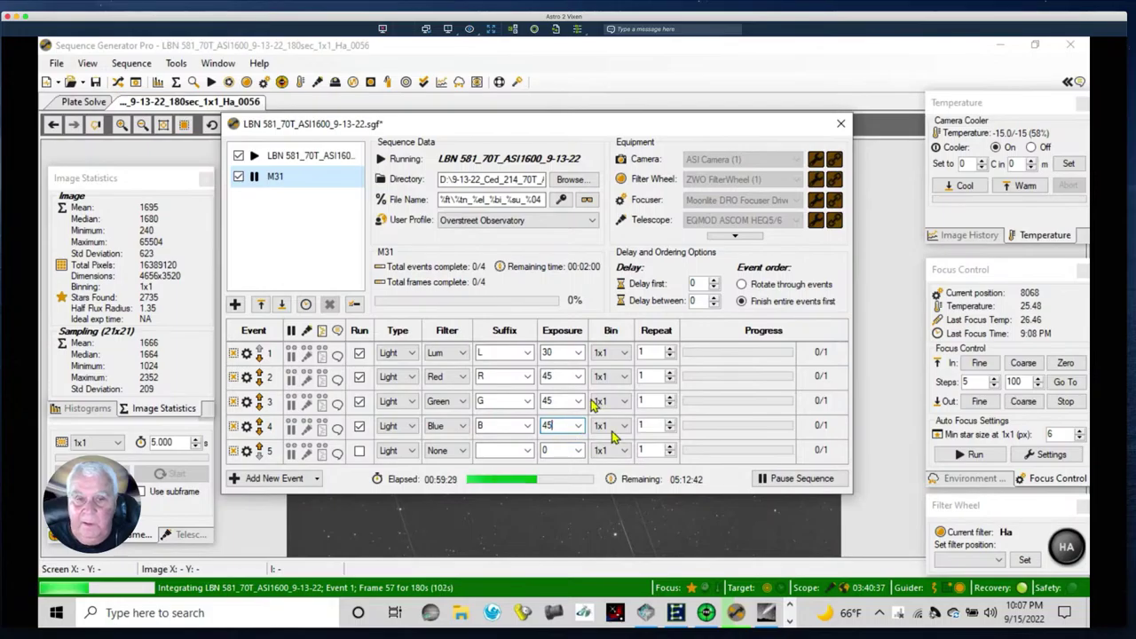
# - Set the repeat count to 50 for each of the four LRGB events of M31
pyautogui.click(651, 355)
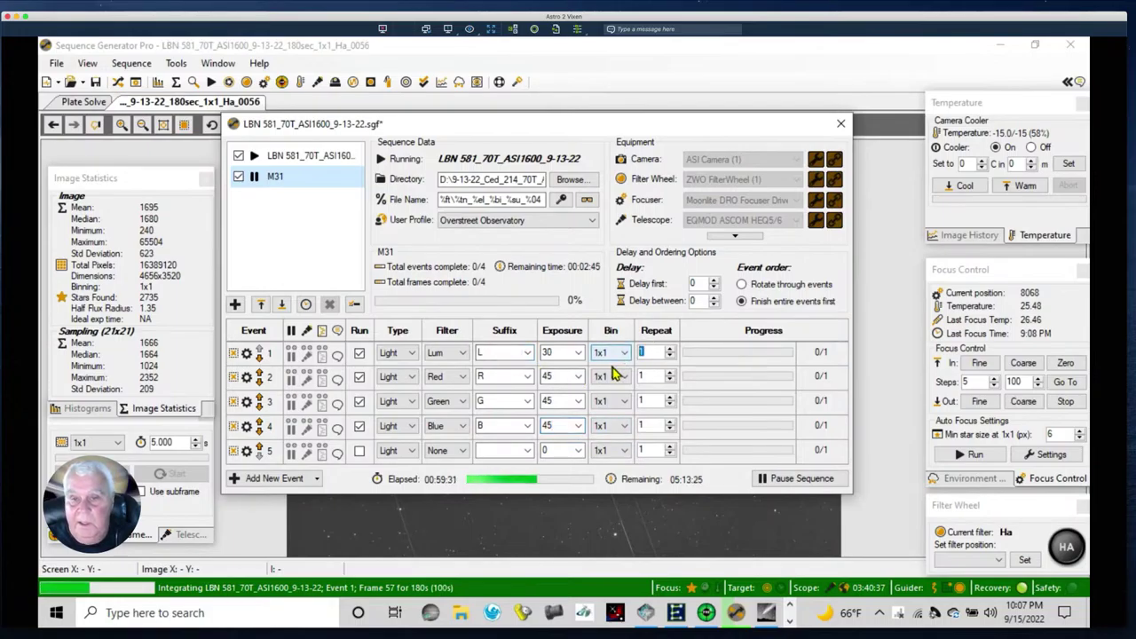
pyautogui.write('50')
pyautogui.click(650, 376)
pyautogui.write('50')
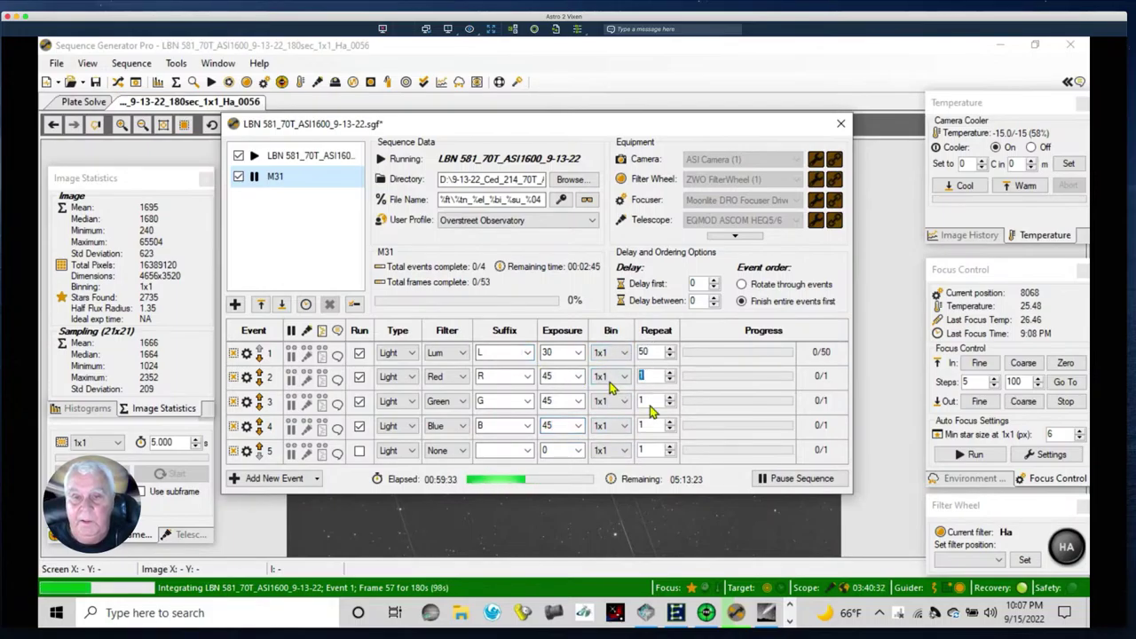
pyautogui.click(650, 402)
pyautogui.write('50')
pyautogui.click(650, 426)
pyautogui.write('50')
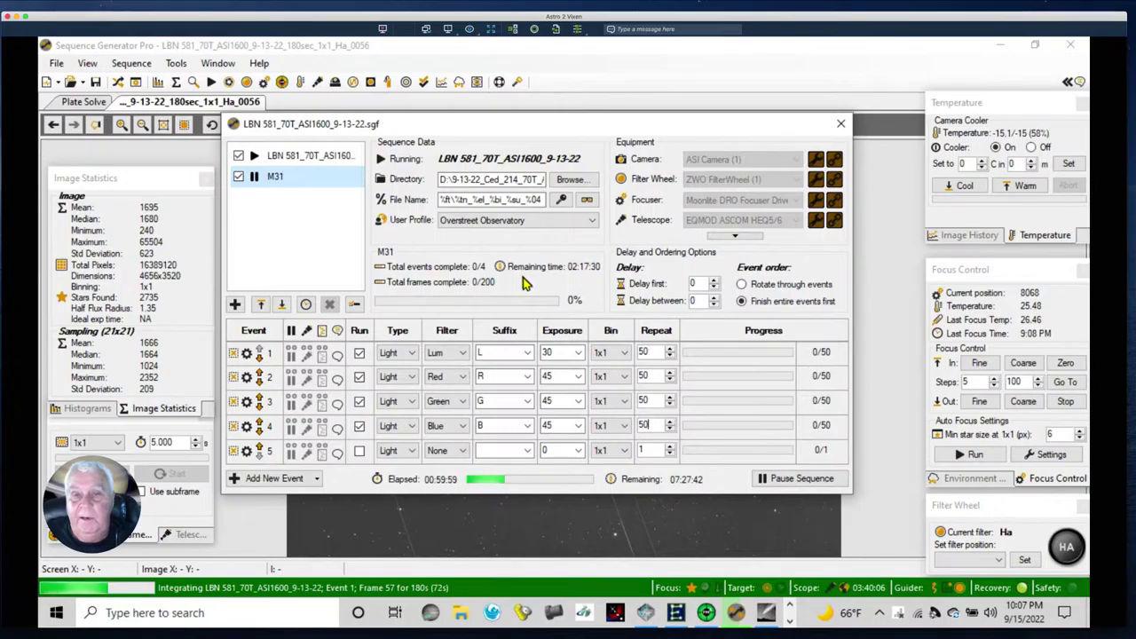
# - Check the M31 remaining time estimate, and open the M31 target settings to review its coordinates and start options
pyautogui.moveTo(572, 273)
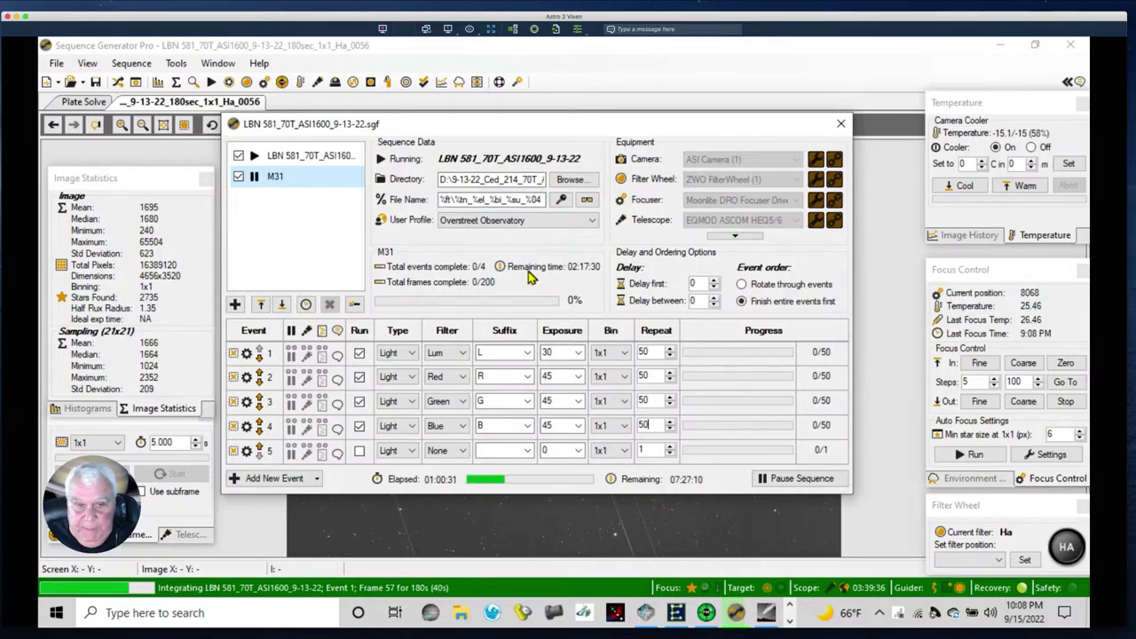
pyautogui.moveTo(528, 277)
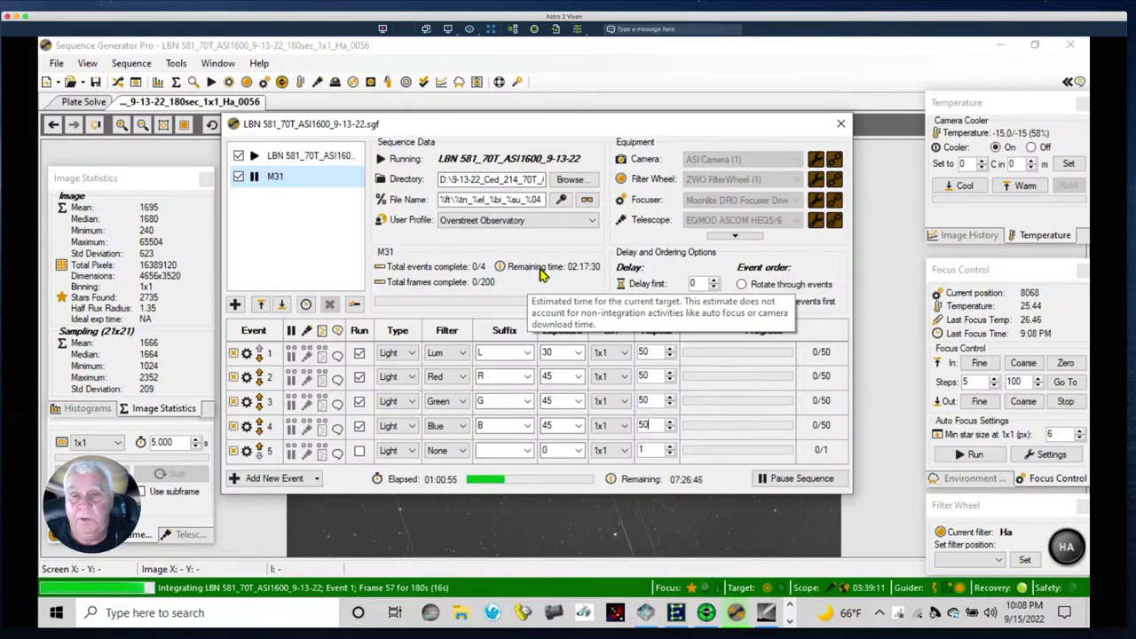
pyautogui.moveTo(619, 123); pyautogui.dragTo(548, 80)
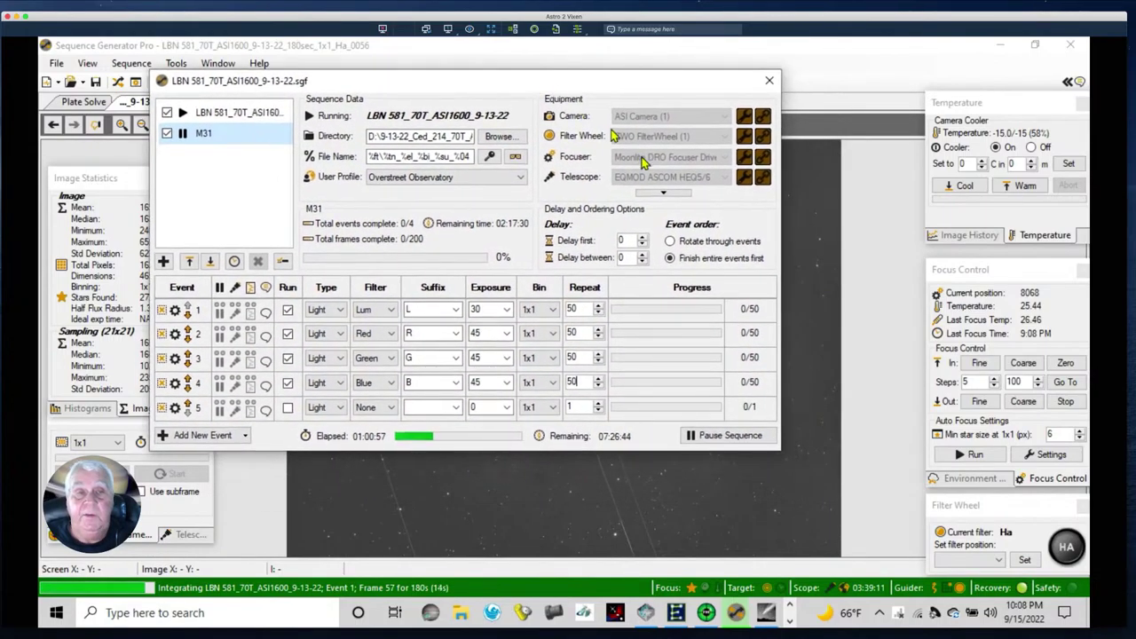
pyautogui.moveTo(218, 158)
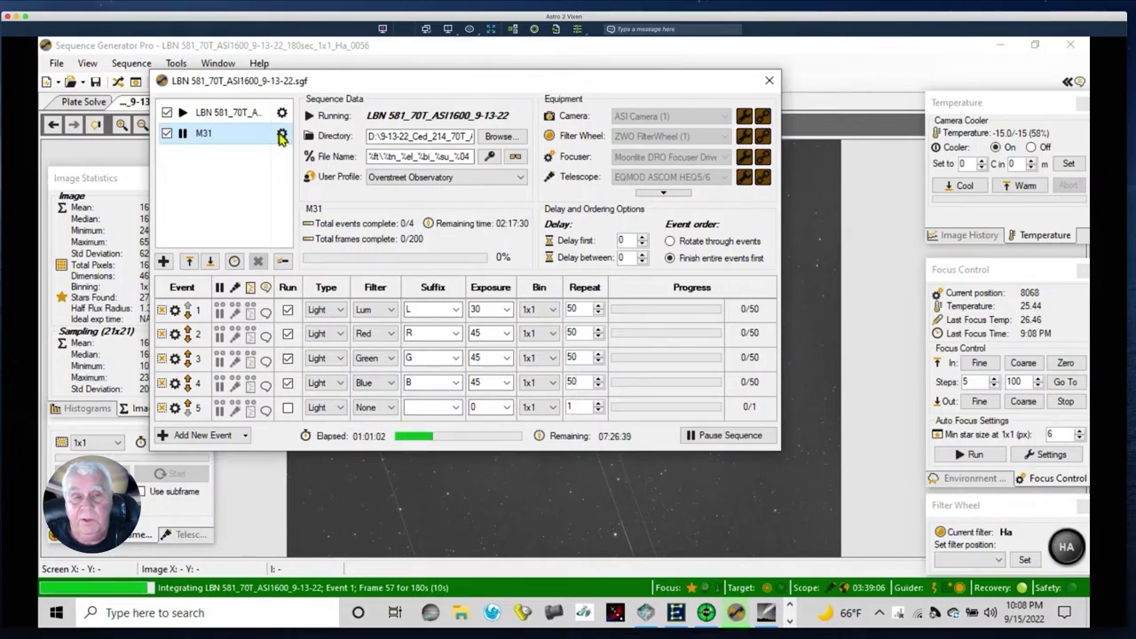
pyautogui.click(281, 138)
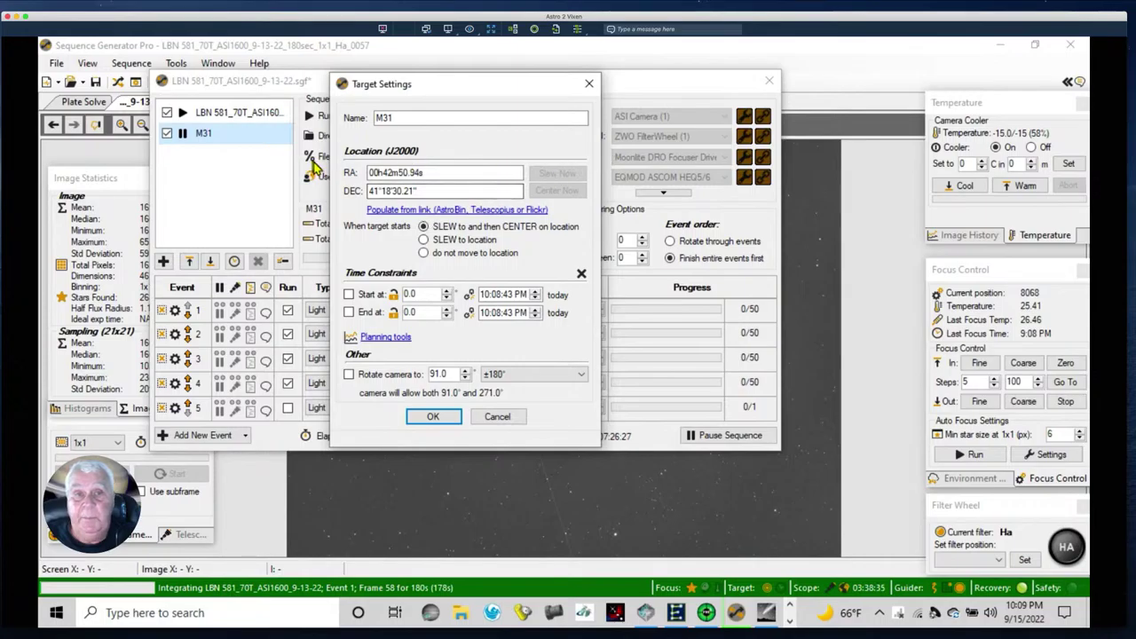
pyautogui.moveTo(361, 175)
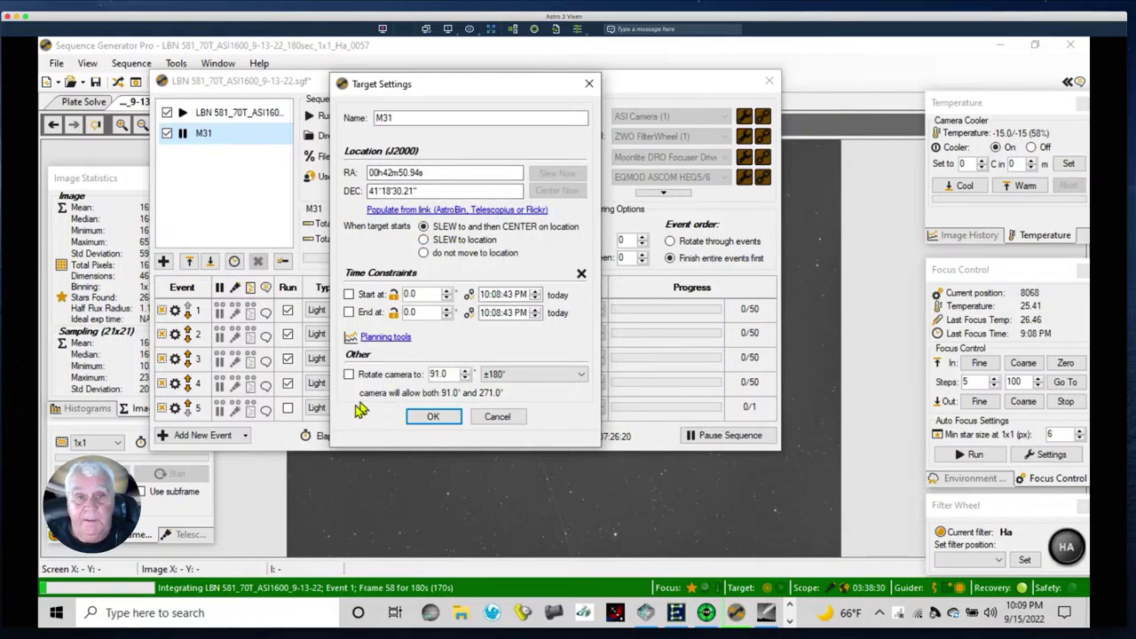
# - Examine M31's altitude curve, transit and moon data in the planning tools, and close the chart and the target settings
pyautogui.click(383, 338)
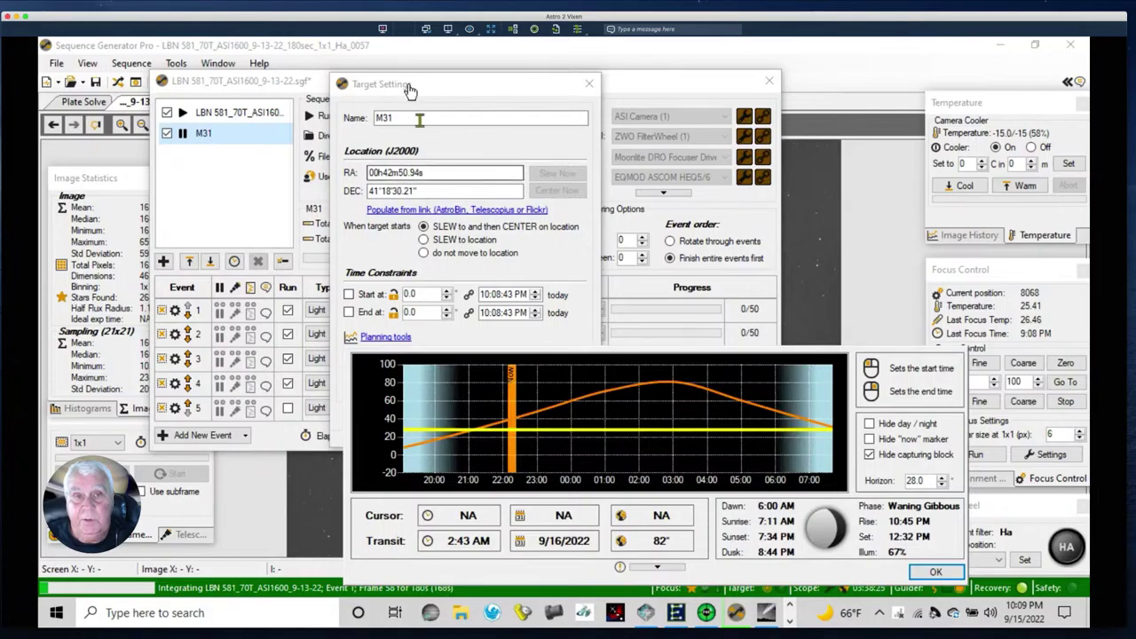
pyautogui.moveTo(424, 82); pyautogui.dragTo(329, 47)
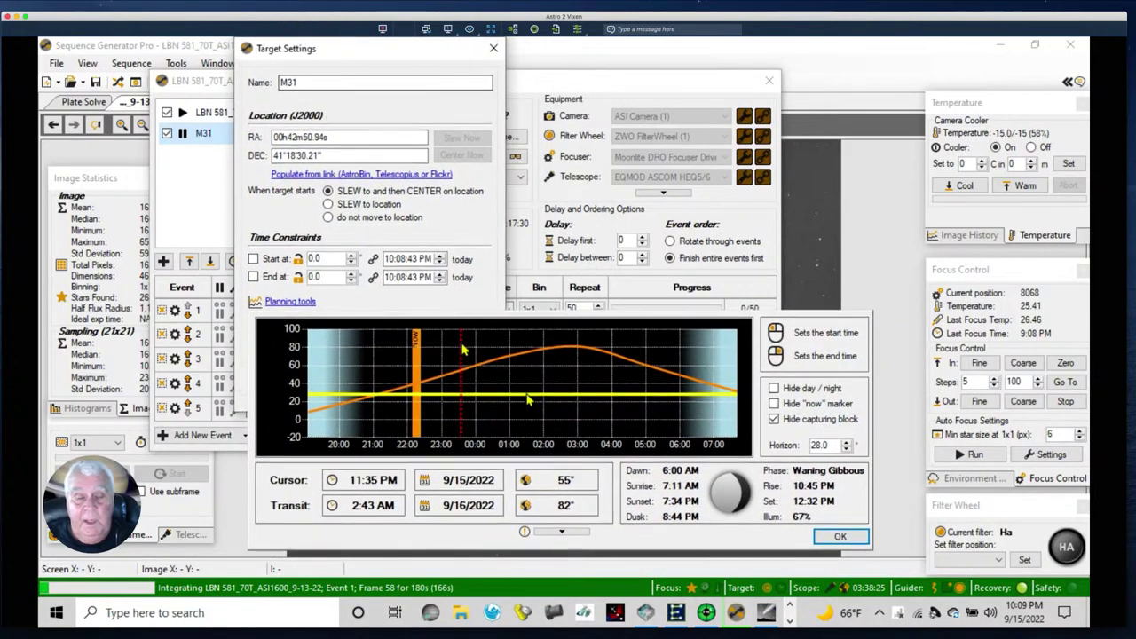
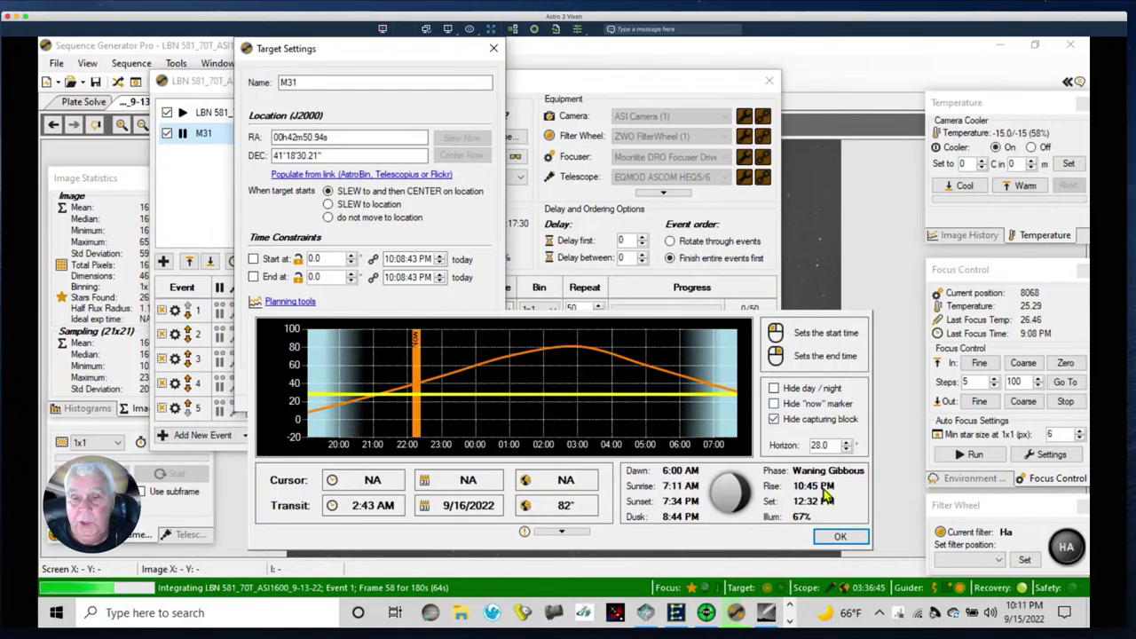
pyautogui.click(839, 538)
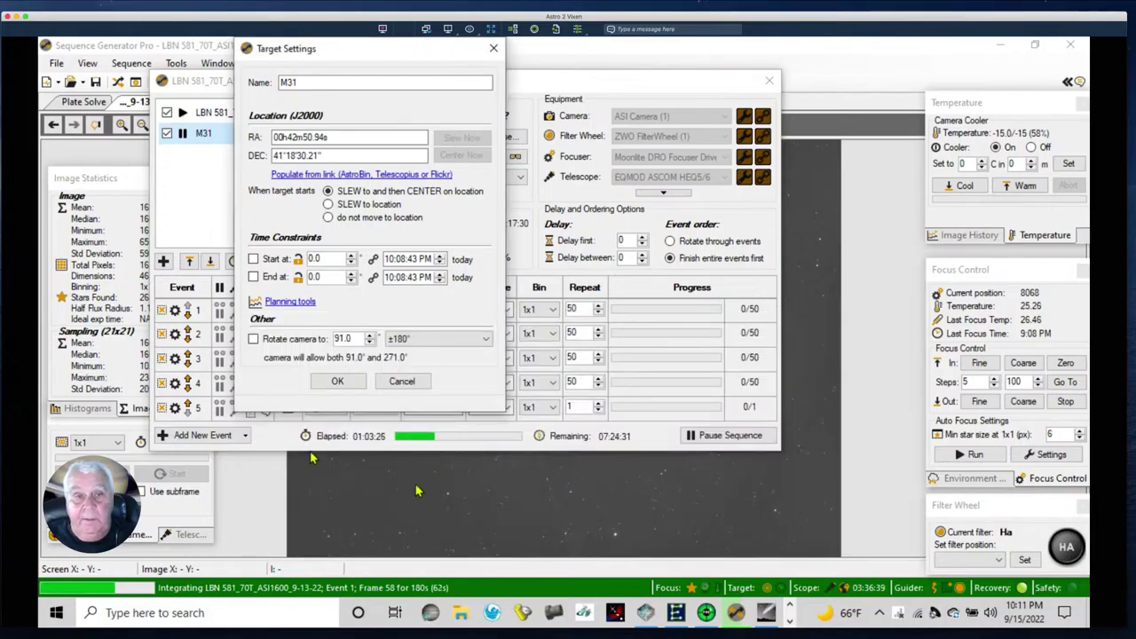
pyautogui.click(337, 382)
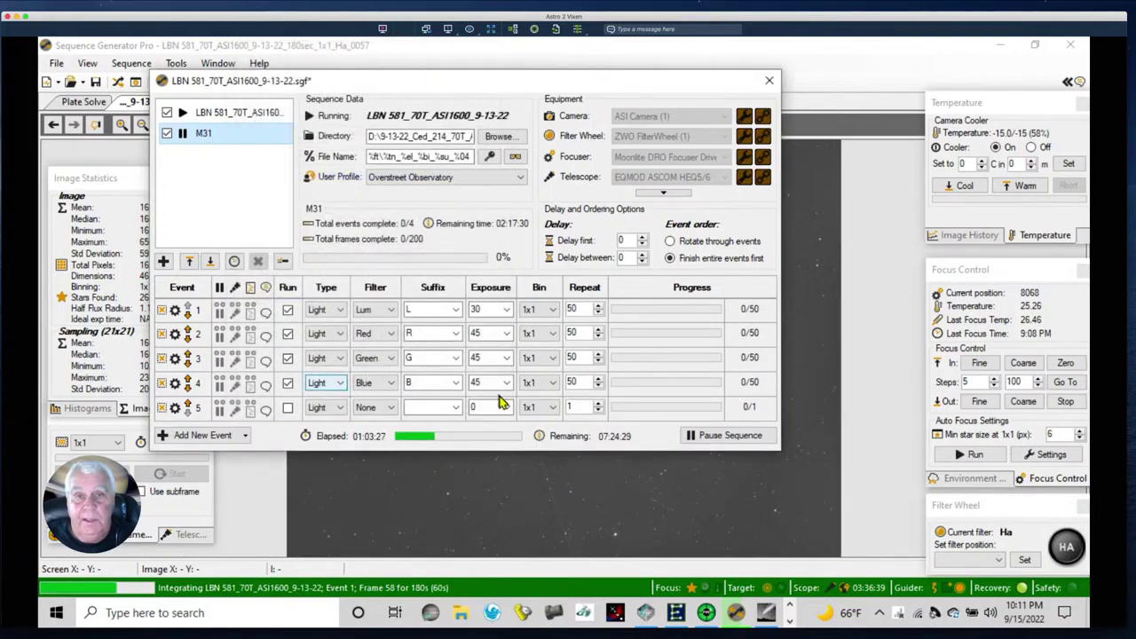
# - Open the Equipment Profile Manager and load the ASI1600MM_SV70T+.80R_AtlasPro profile to review its camera settings
pyautogui.moveTo(345, 87); pyautogui.dragTo(422, 149)
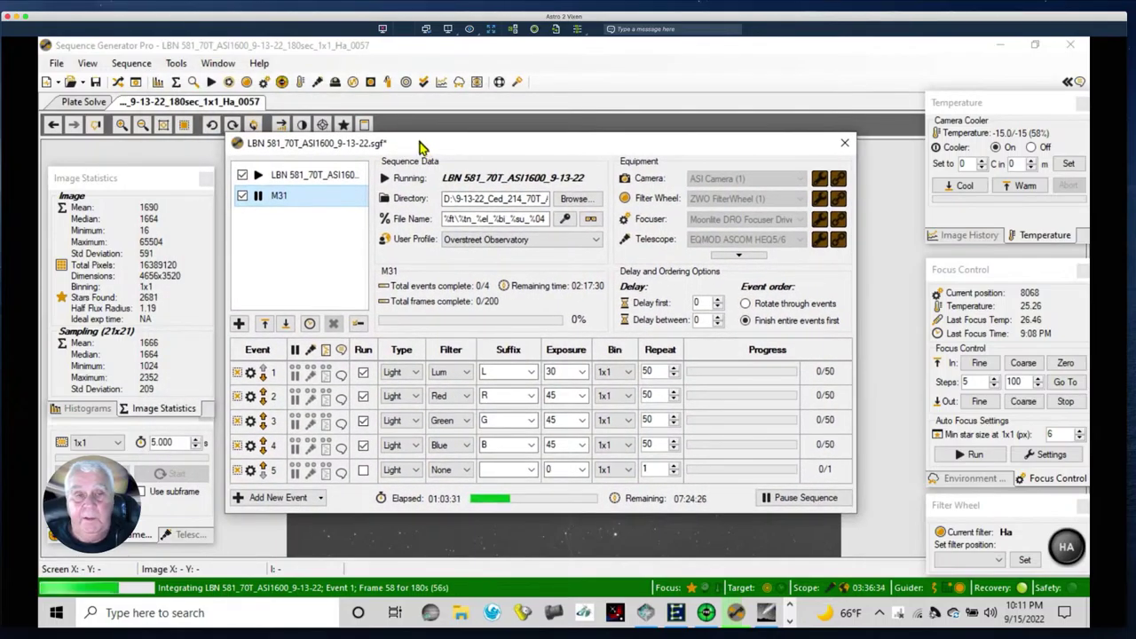
pyautogui.moveTo(421, 147); pyautogui.dragTo(398, 145)
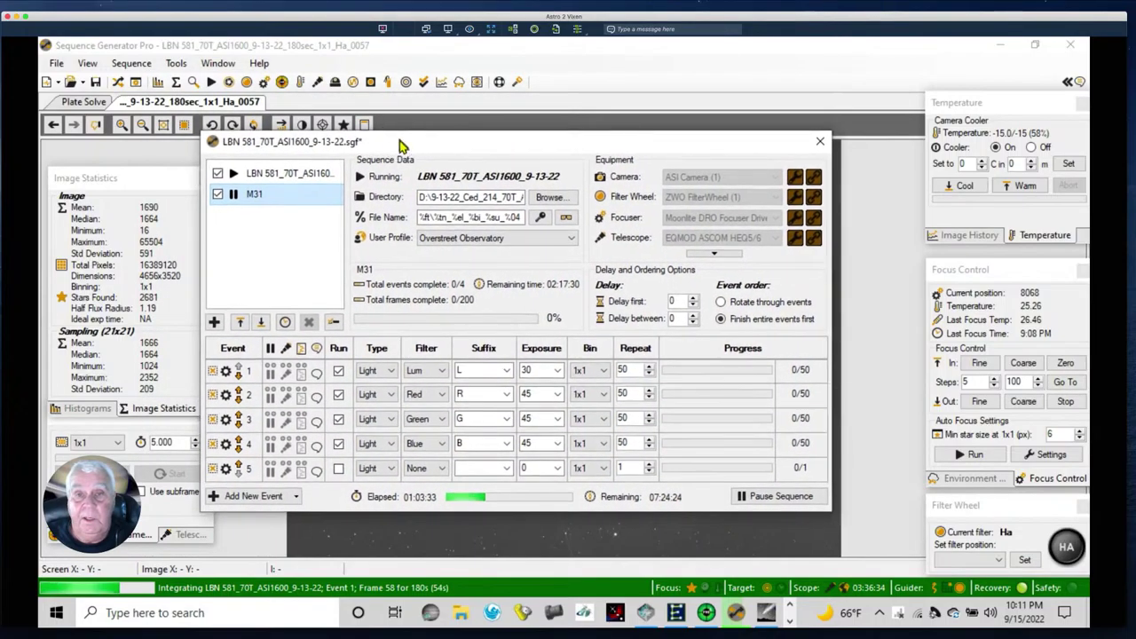
pyautogui.click(174, 64)
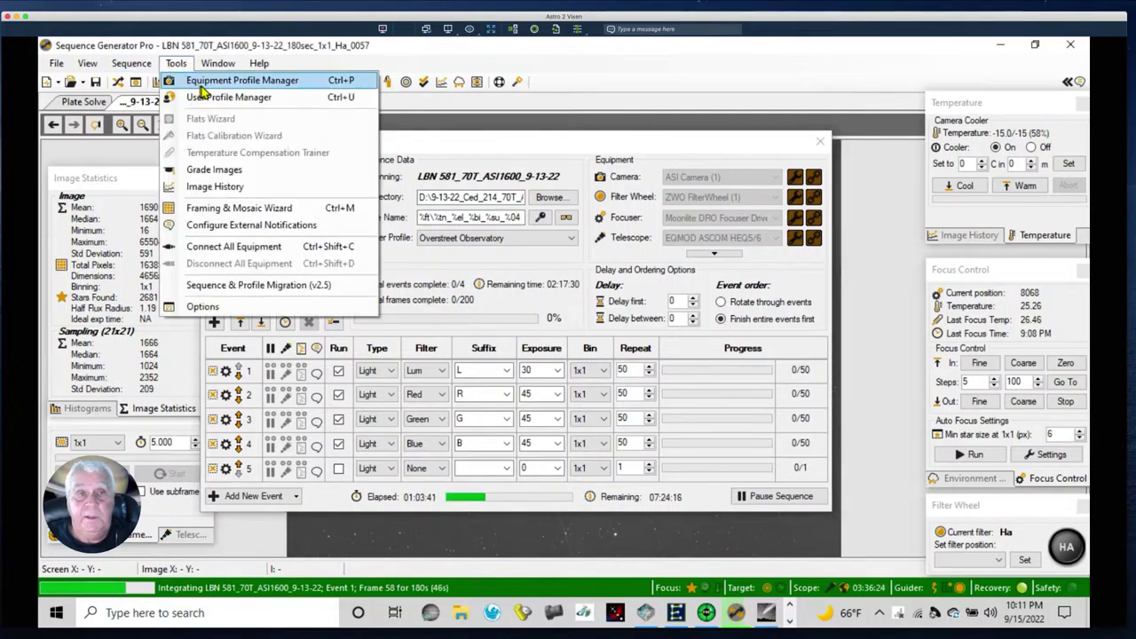
pyautogui.click(211, 86)
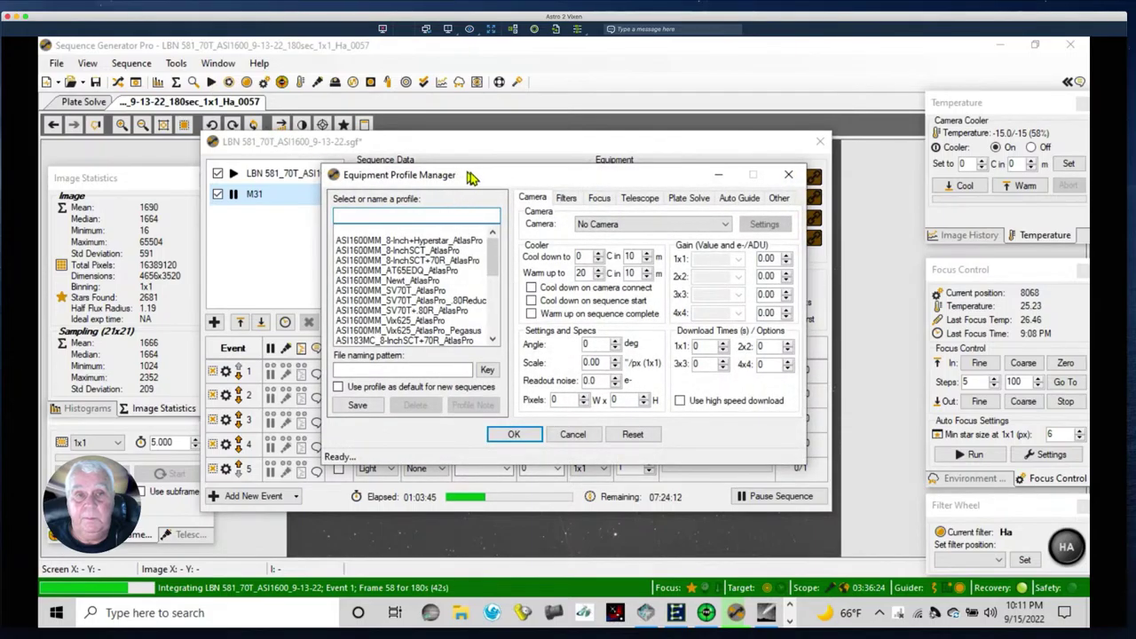
pyautogui.moveTo(468, 174); pyautogui.dragTo(352, 129)
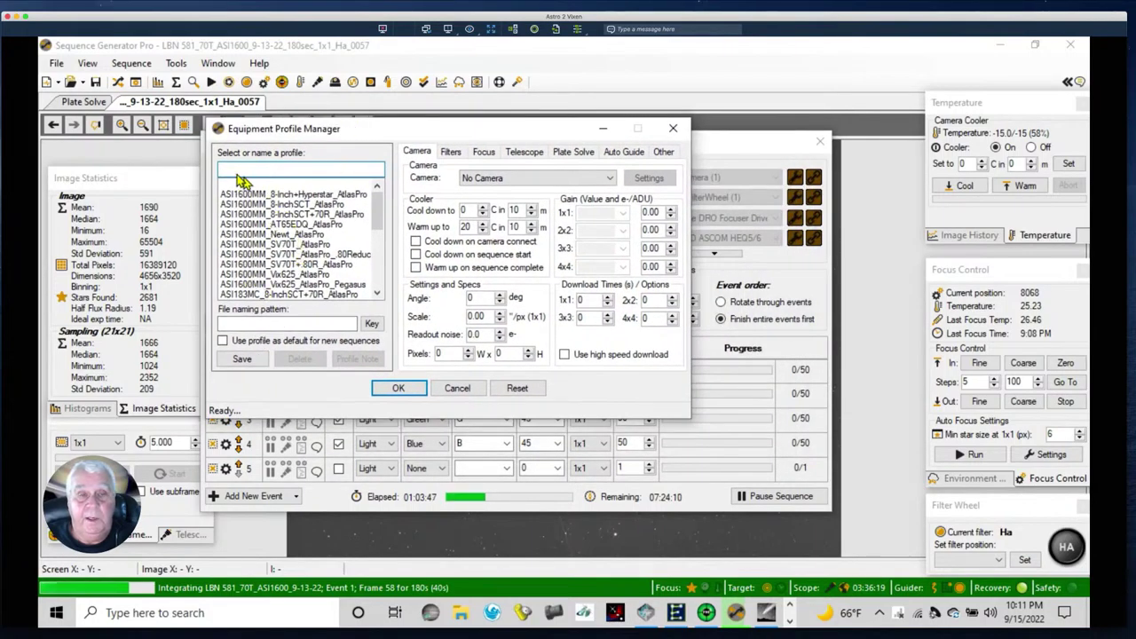
pyautogui.moveTo(251, 169)
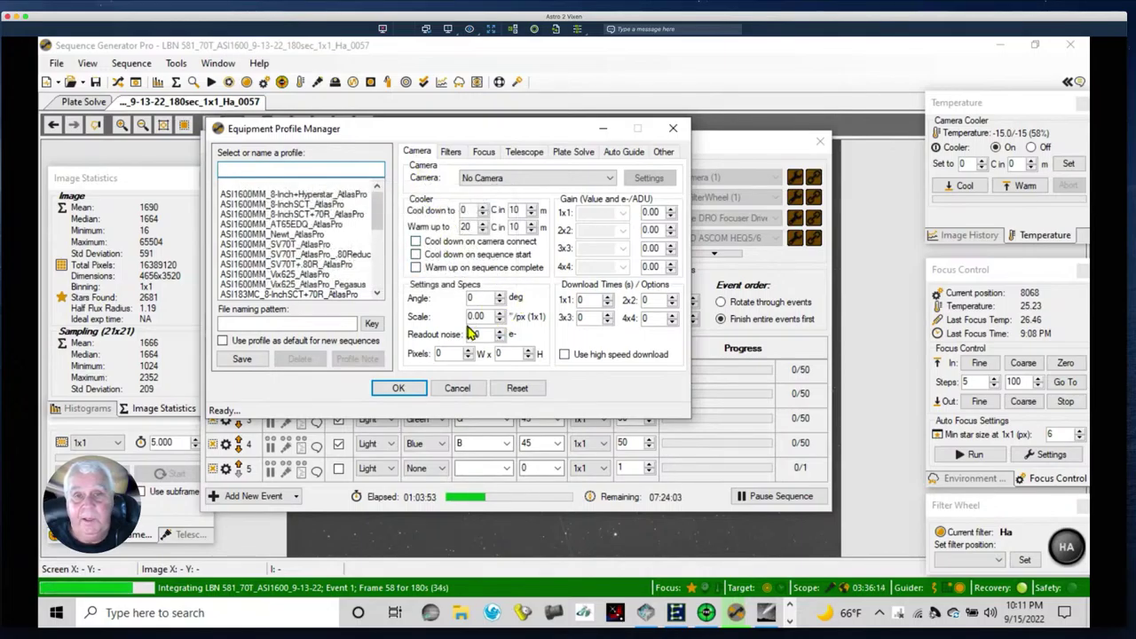
pyautogui.click(264, 264)
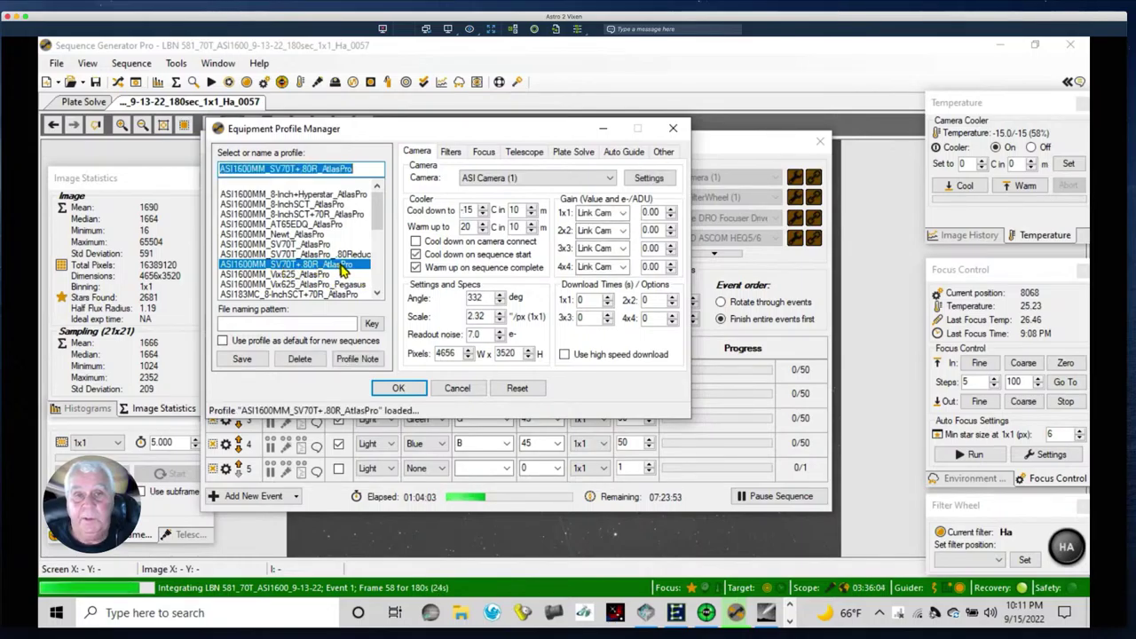
pyautogui.moveTo(377, 223); pyautogui.dragTo(359, 178)
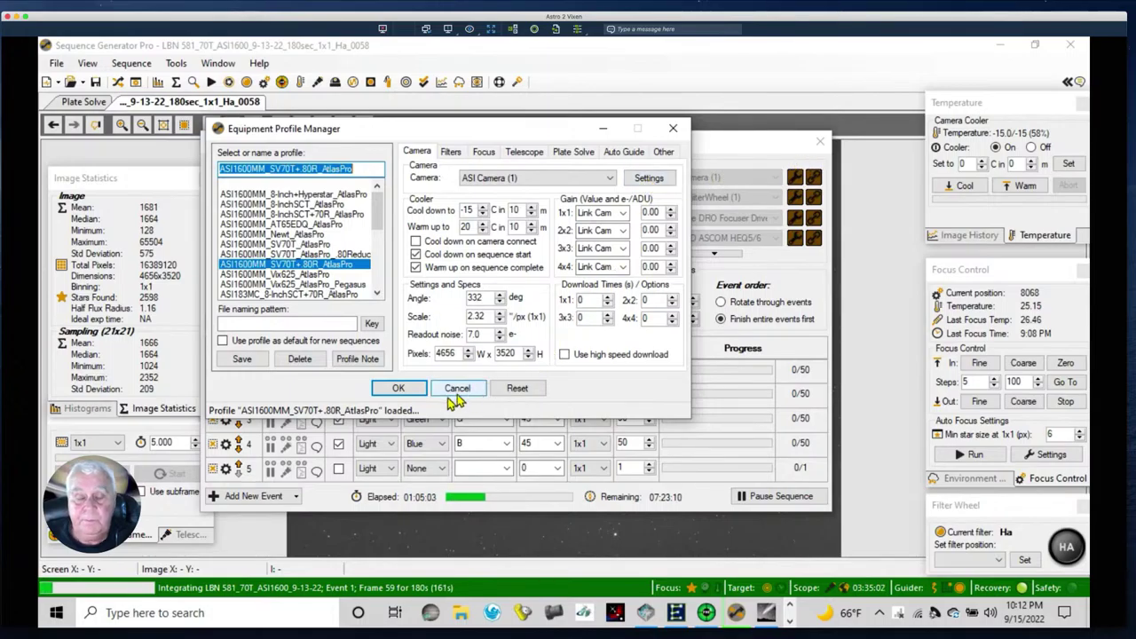
# - Examine the profile's filter wheel choices, ZWO FilterWheel (1) driver setup and filter list, and close each dialog
pyautogui.click(451, 153)
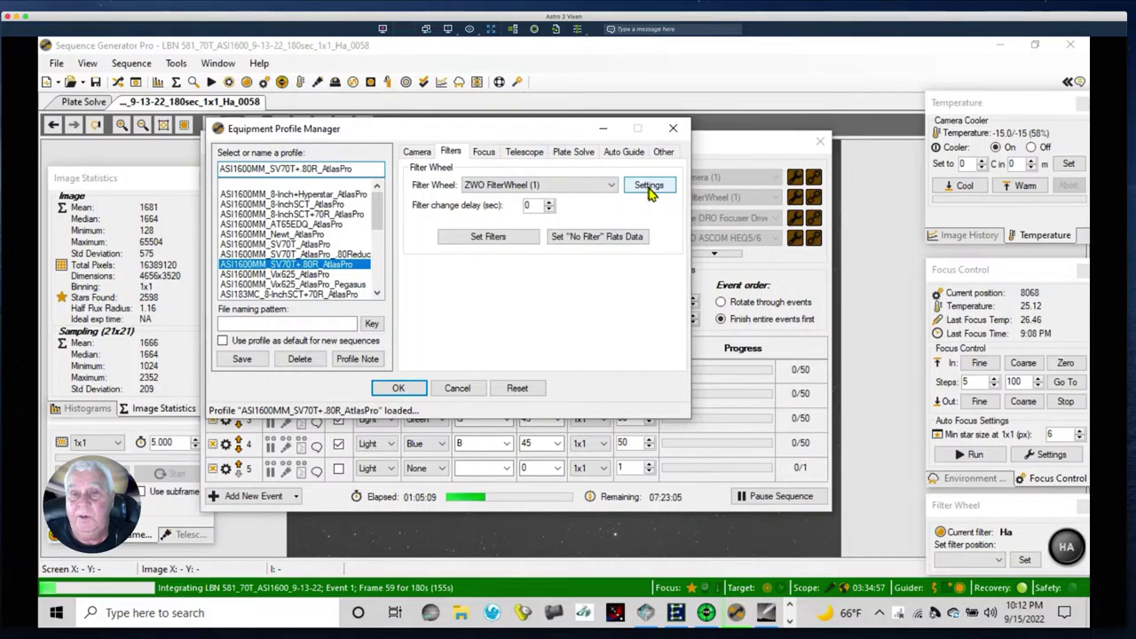
pyautogui.click(610, 189)
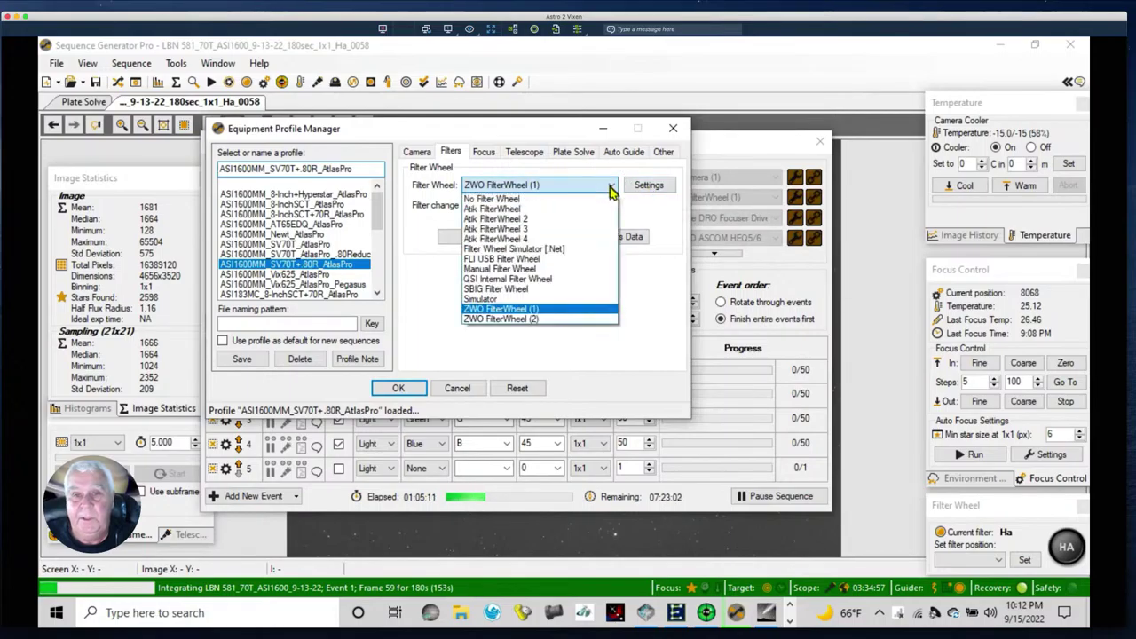
pyautogui.click(610, 189)
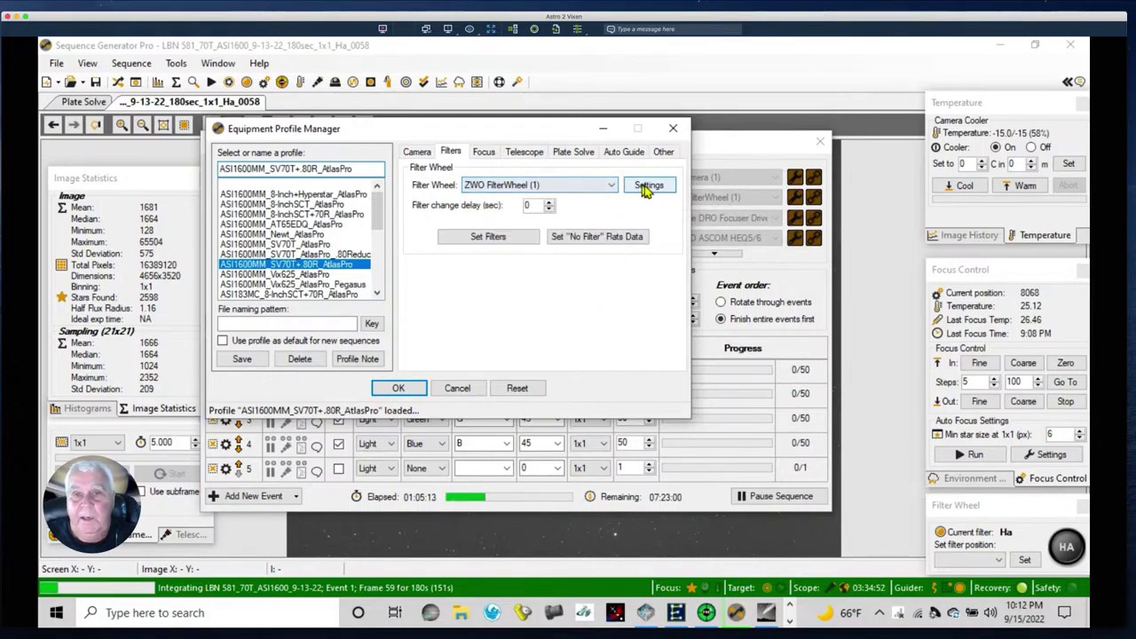
pyautogui.click(647, 186)
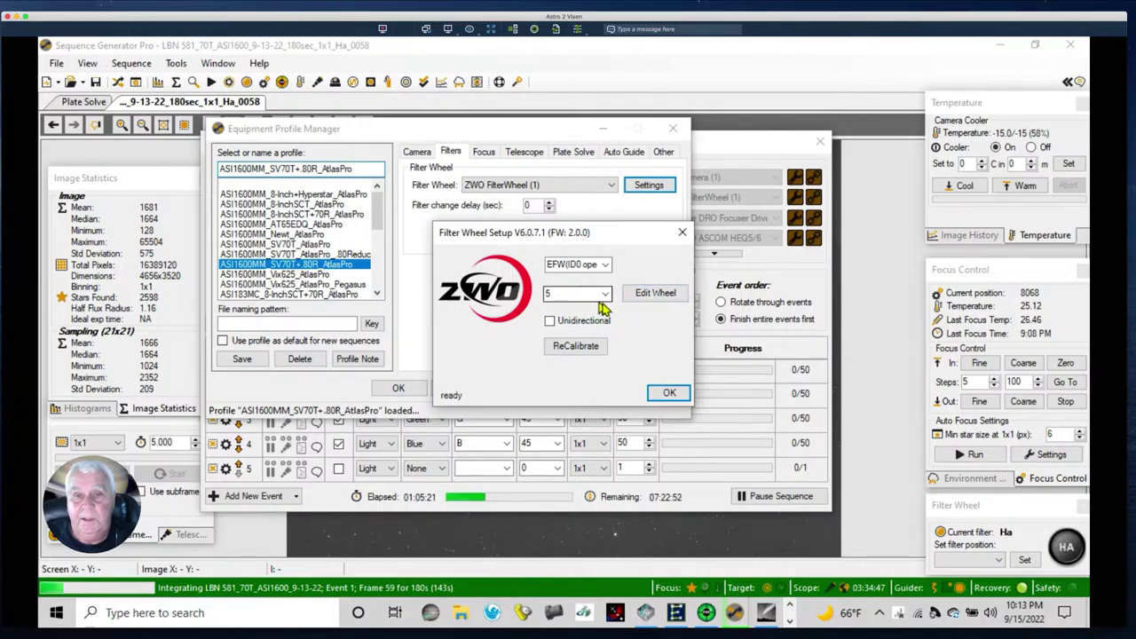
pyautogui.click(669, 392)
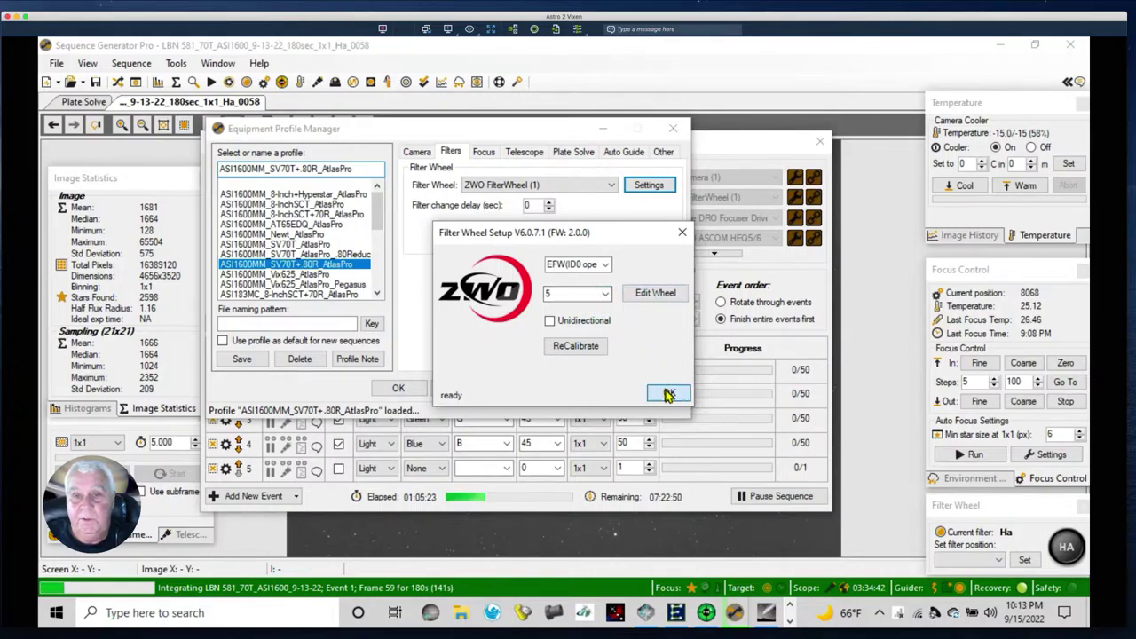
pyautogui.click(480, 240)
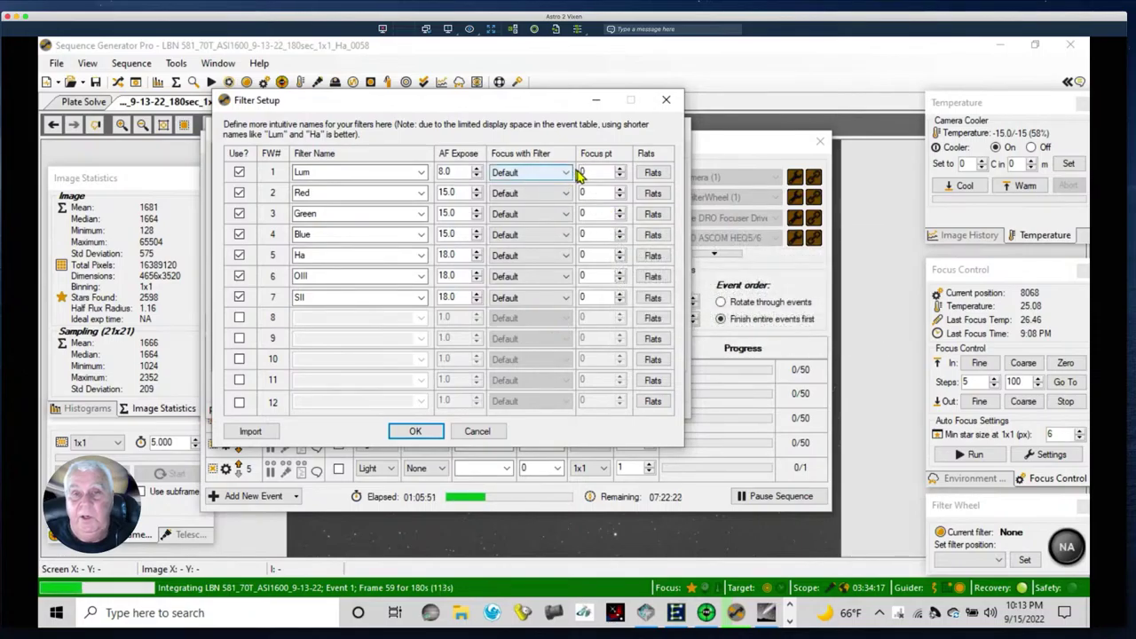
pyautogui.click(430, 434)
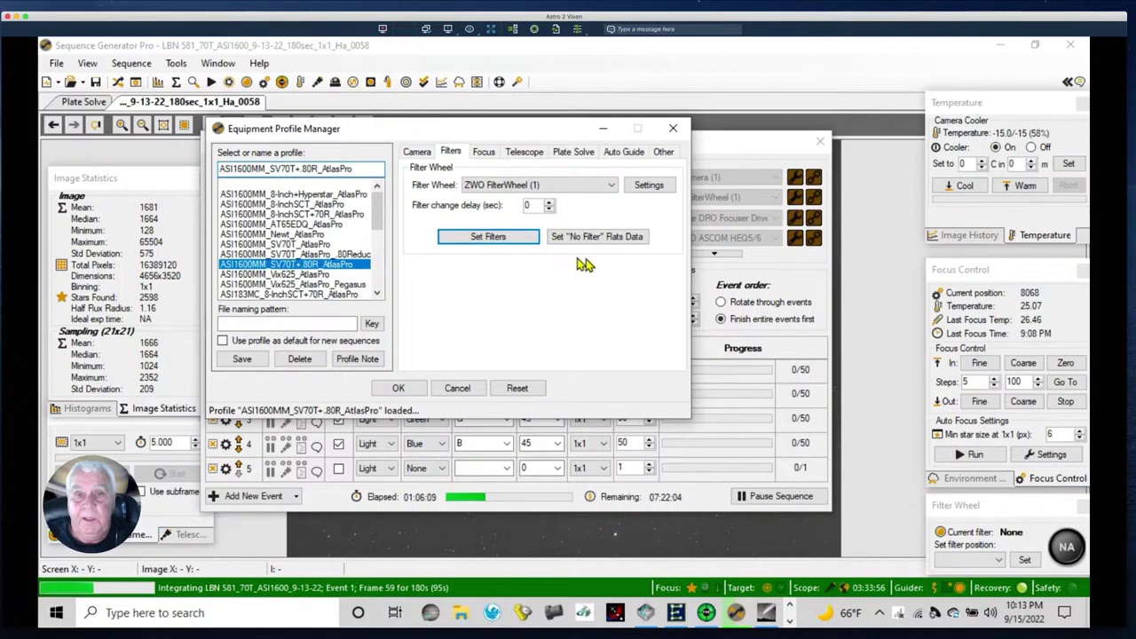
# - In the profile's auto focus options, enable auto focus every 2.0 degree change and accept the settings
pyautogui.click(483, 152)
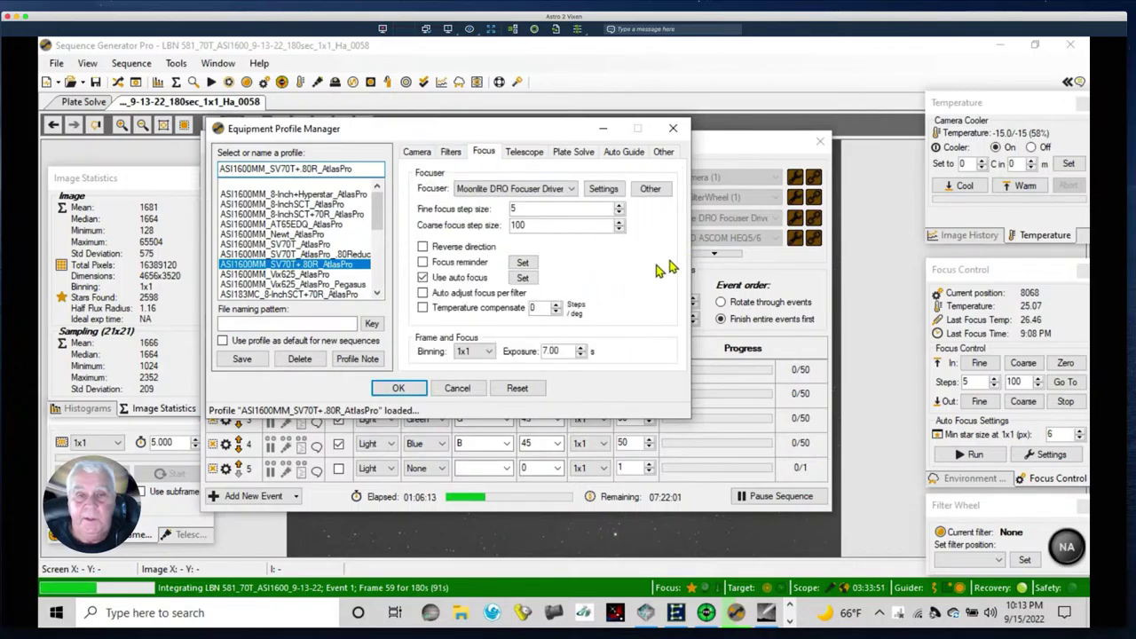
pyautogui.click(523, 278)
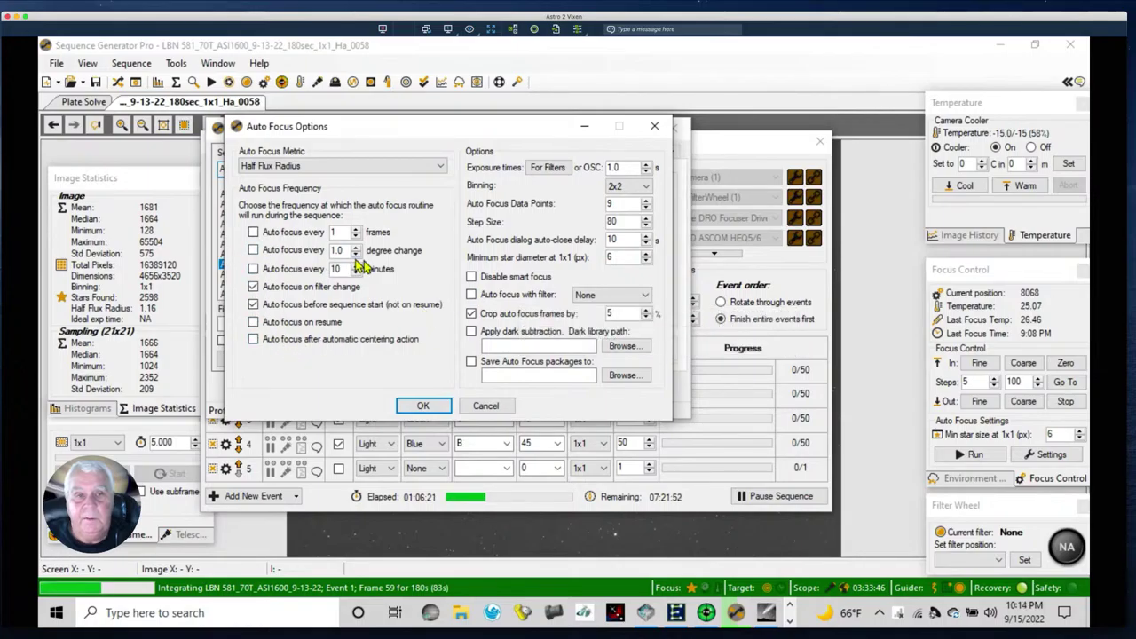
pyautogui.click(253, 250)
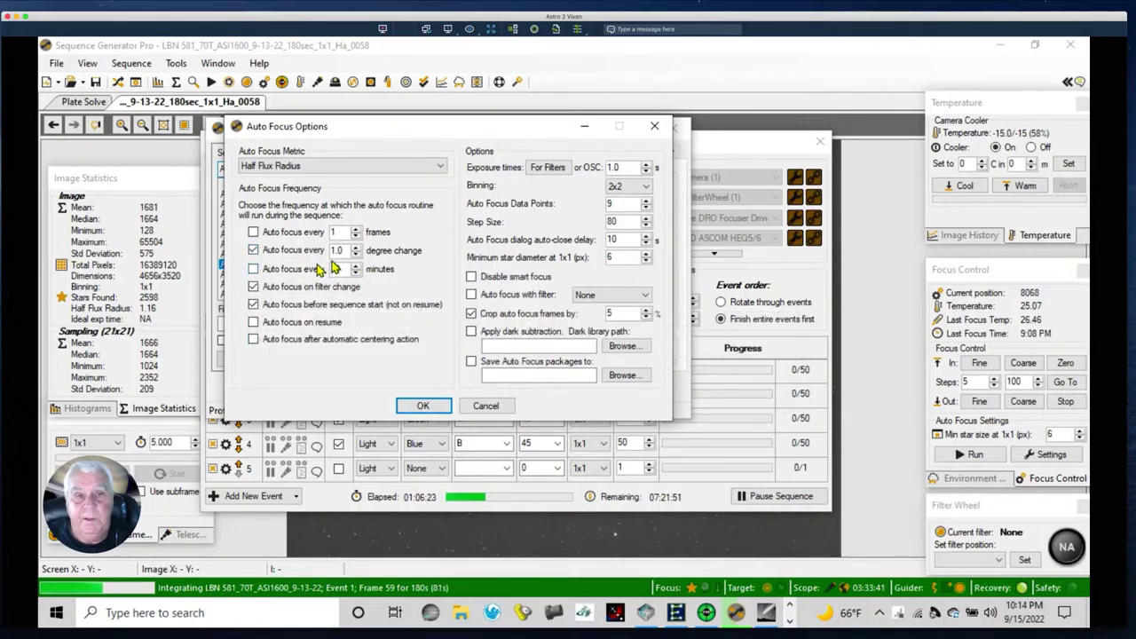
pyautogui.click(355, 246)
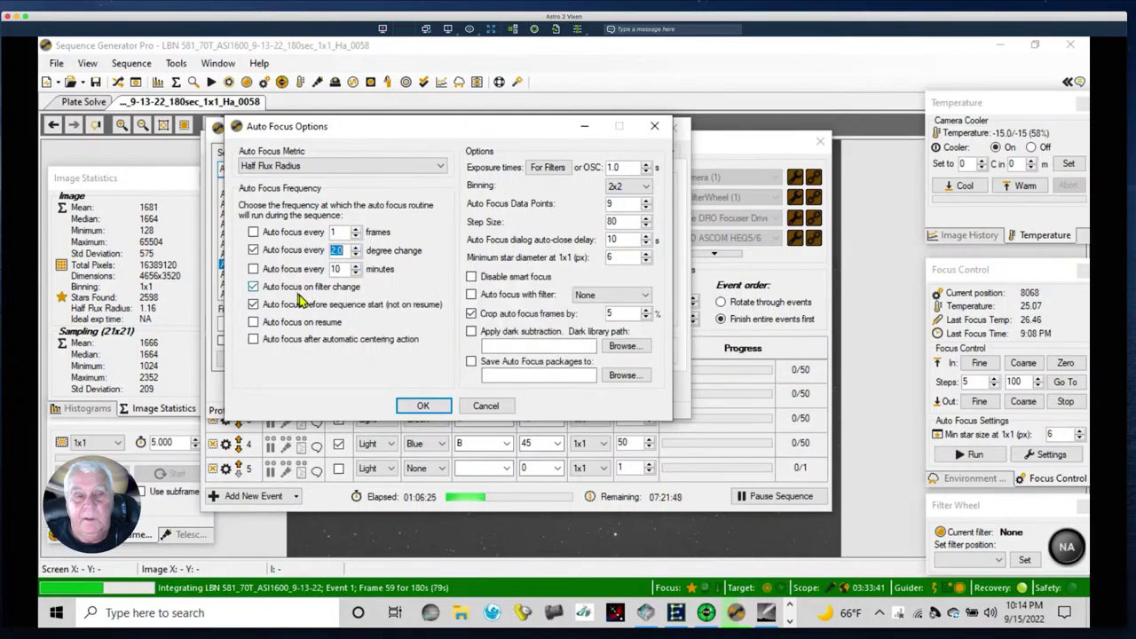
pyautogui.moveTo(274, 254)
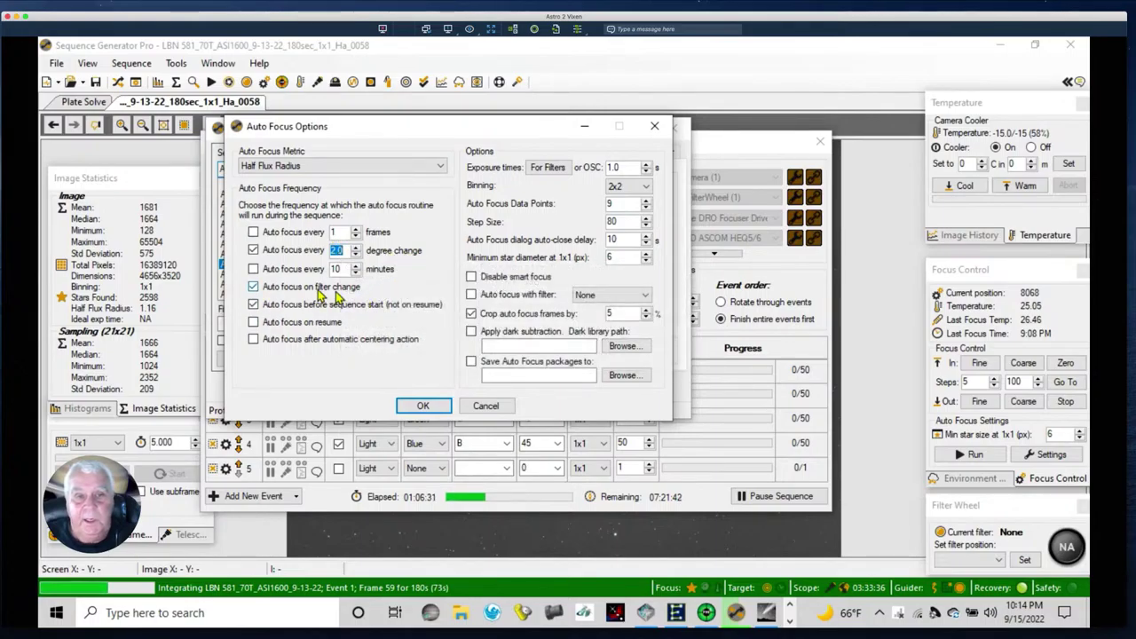
pyautogui.moveTo(324, 312)
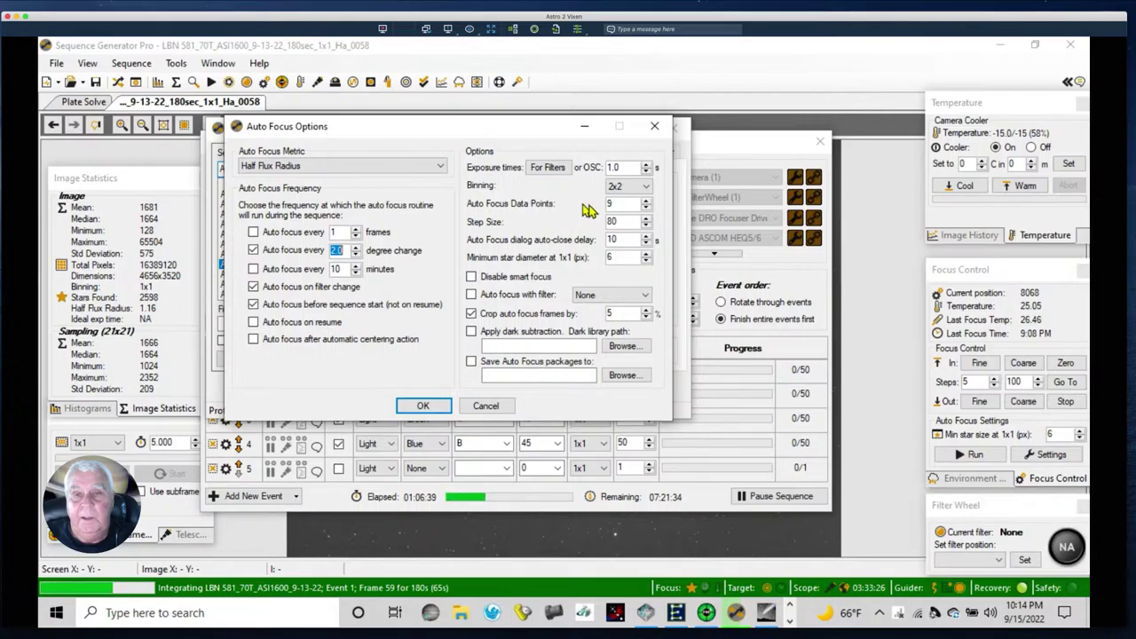
pyautogui.moveTo(618, 195)
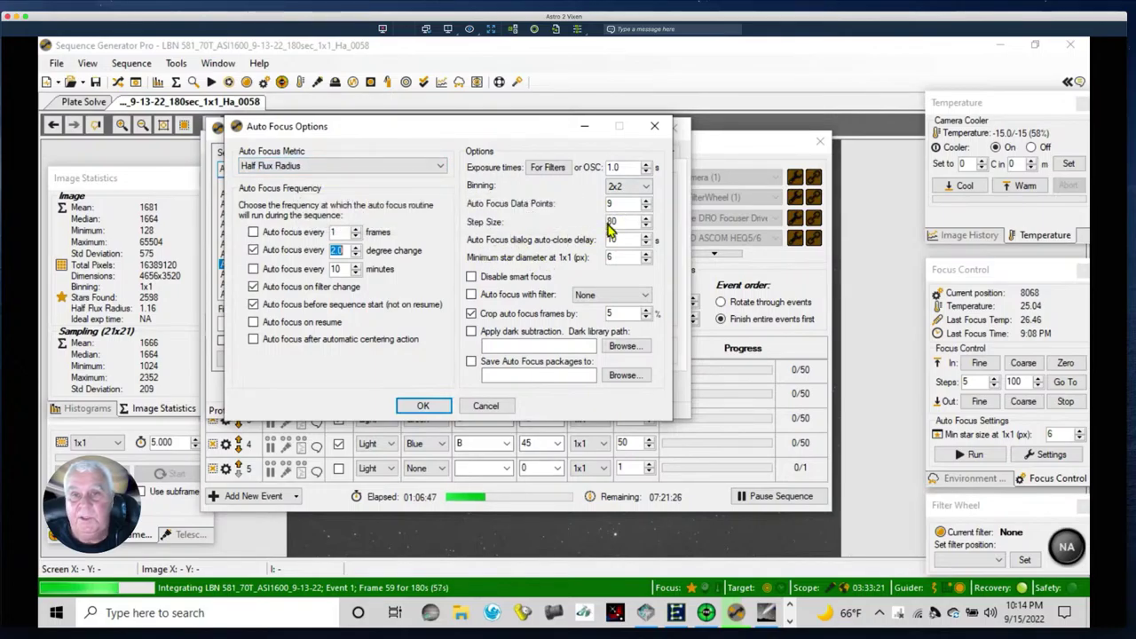
pyautogui.moveTo(610, 228)
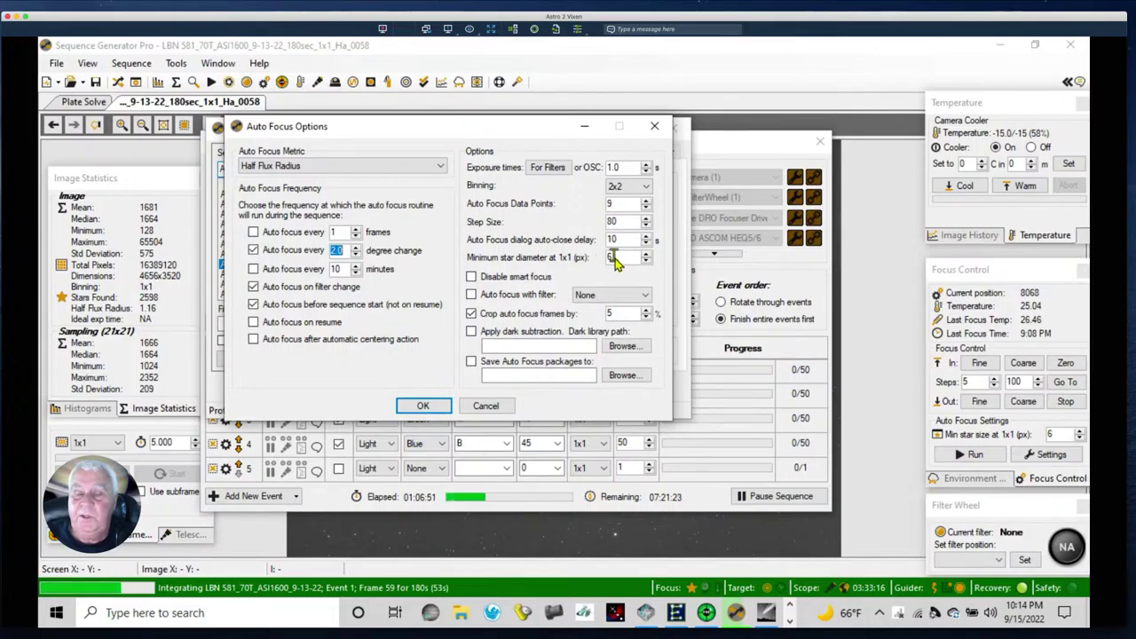
pyautogui.moveTo(611, 257)
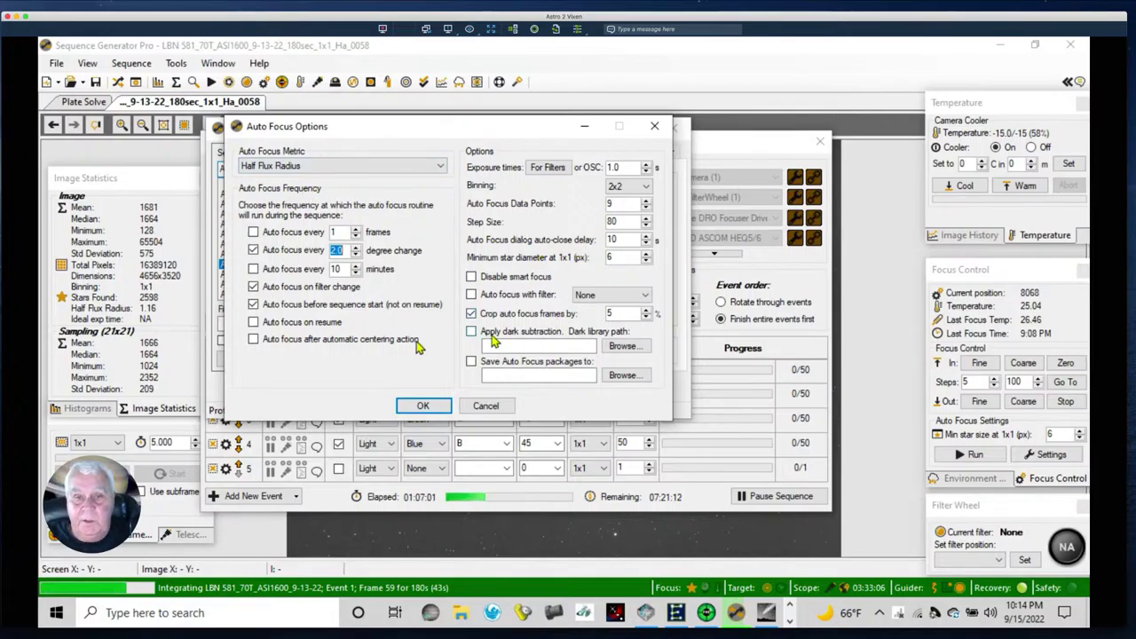
pyautogui.moveTo(419, 342)
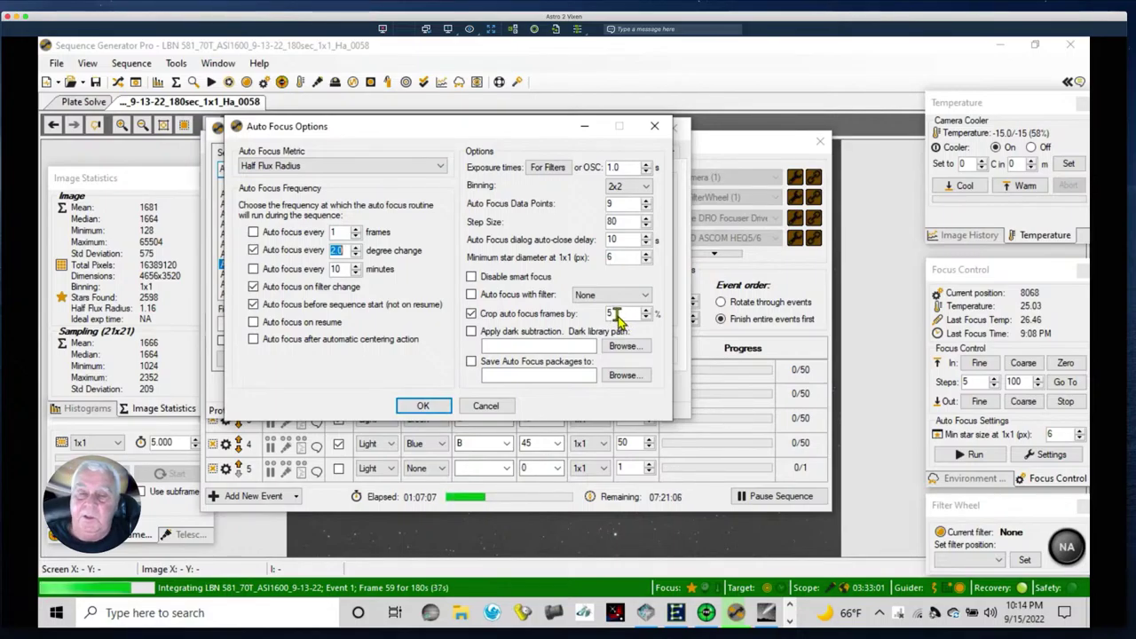
pyautogui.moveTo(599, 303)
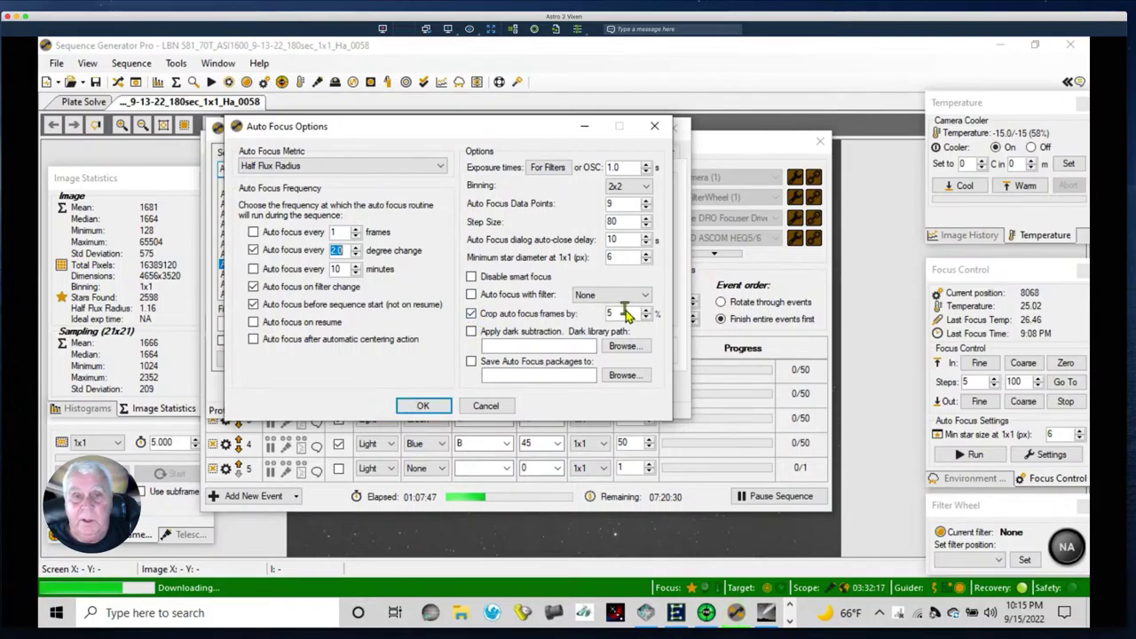
pyautogui.click(418, 406)
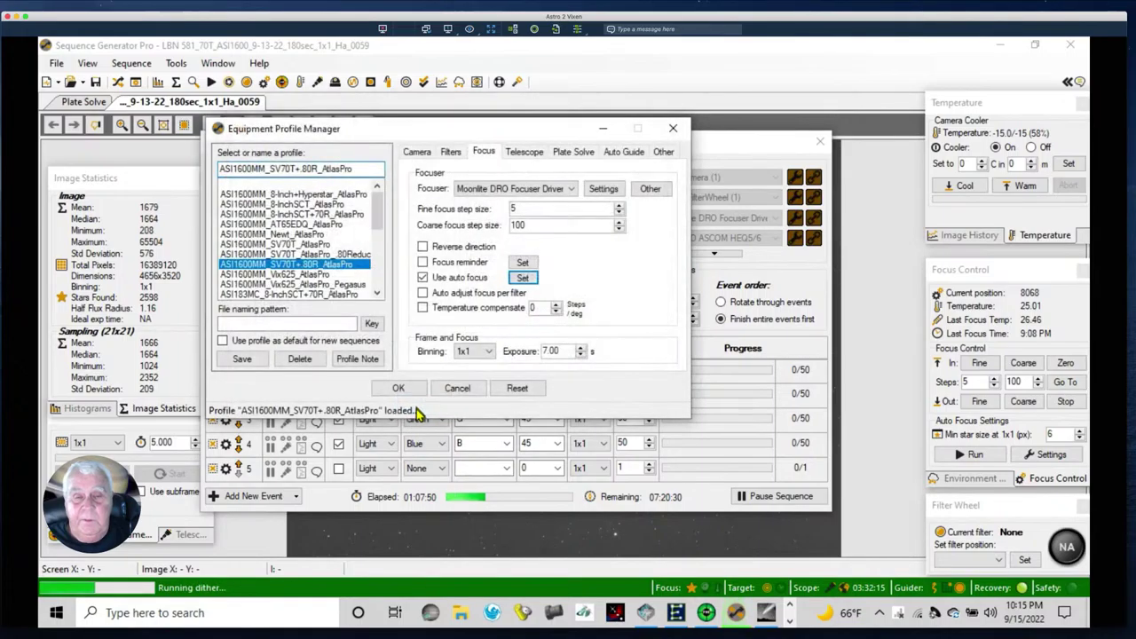
# - Set the profile's meridian flip to 10 minutes past meridian, disable Wait For Meridian, and set the auto-close delay to 10
pyautogui.click(530, 151)
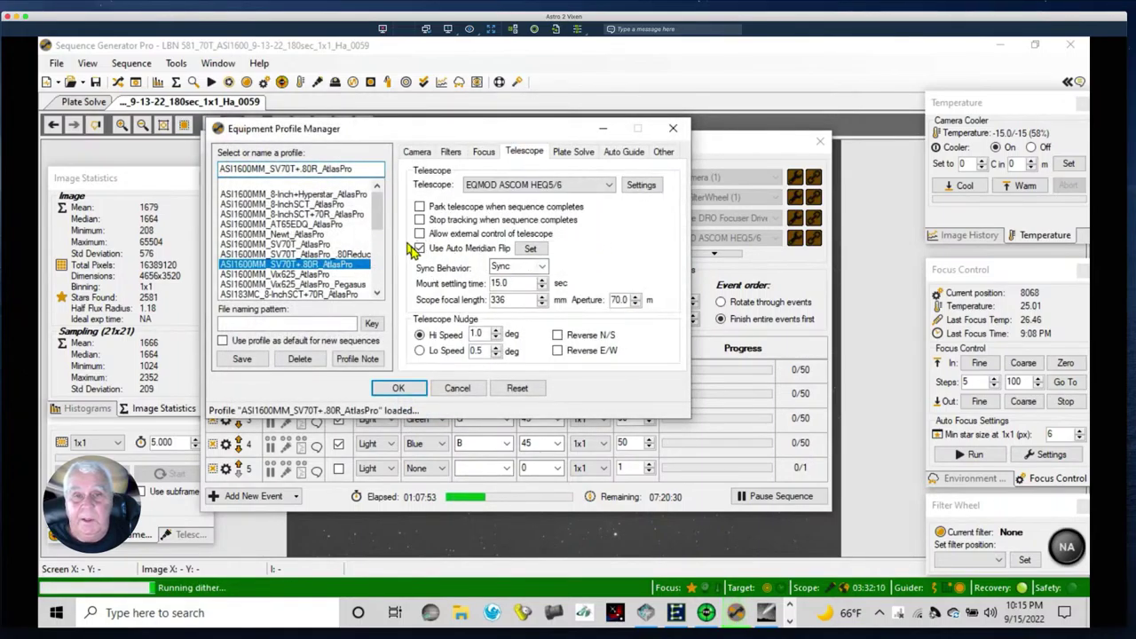
pyautogui.click(532, 251)
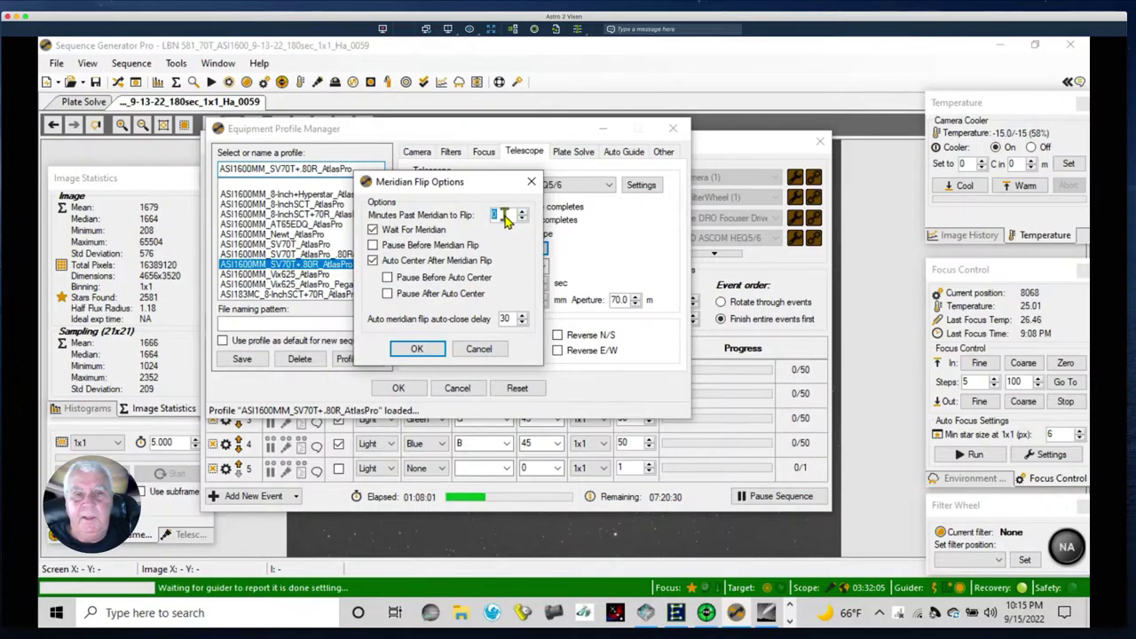
pyautogui.write('10')
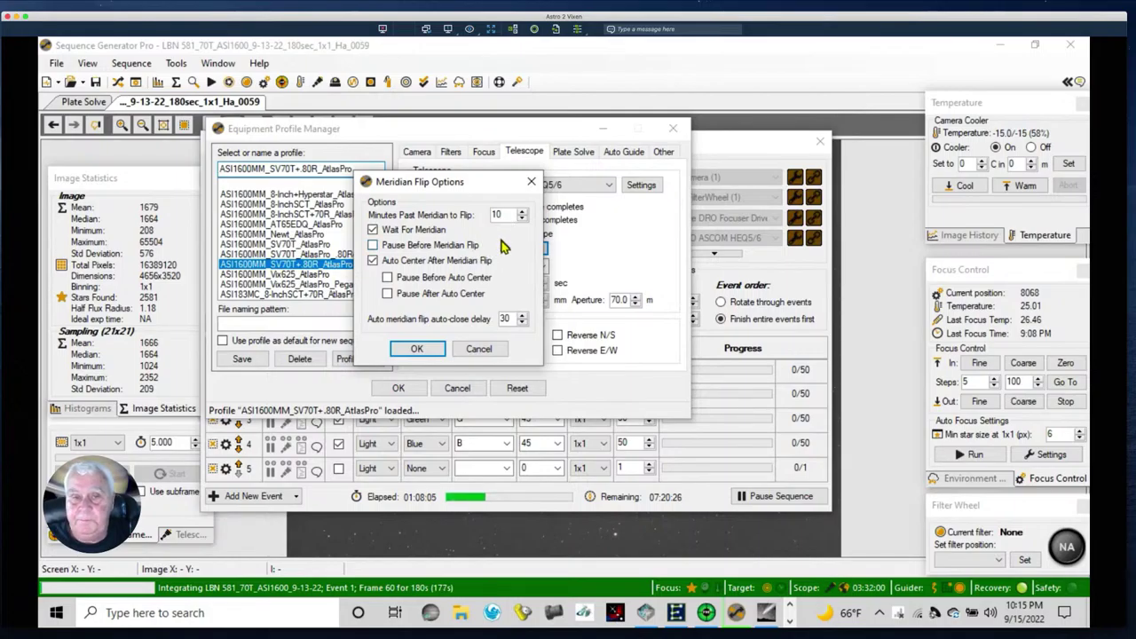
pyautogui.click(373, 229)
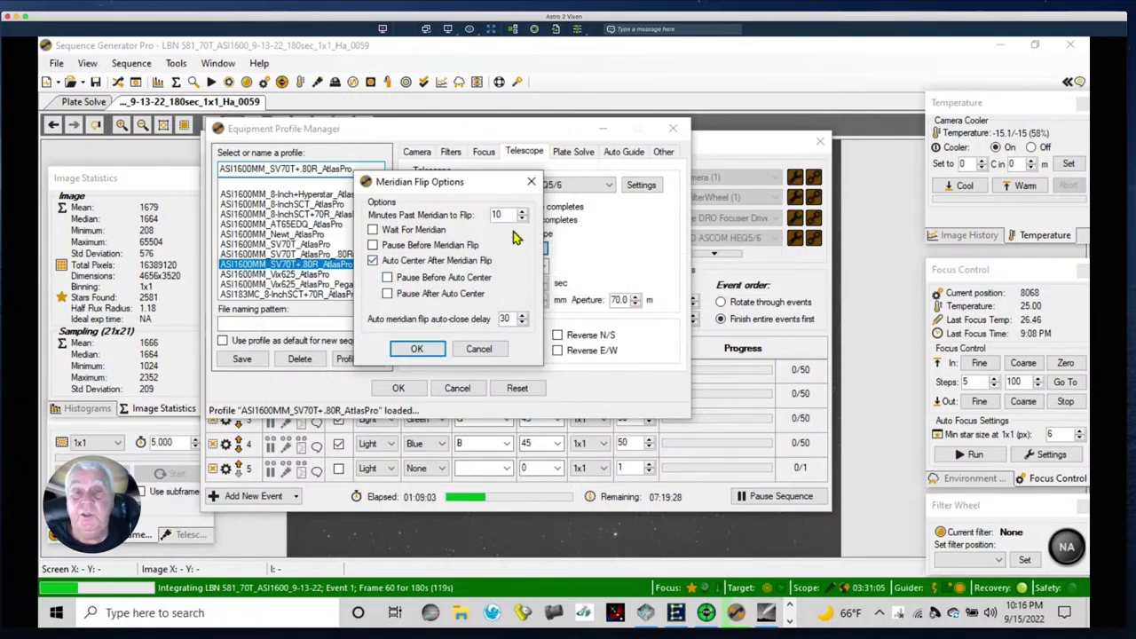
pyautogui.doubleClick(504, 320)
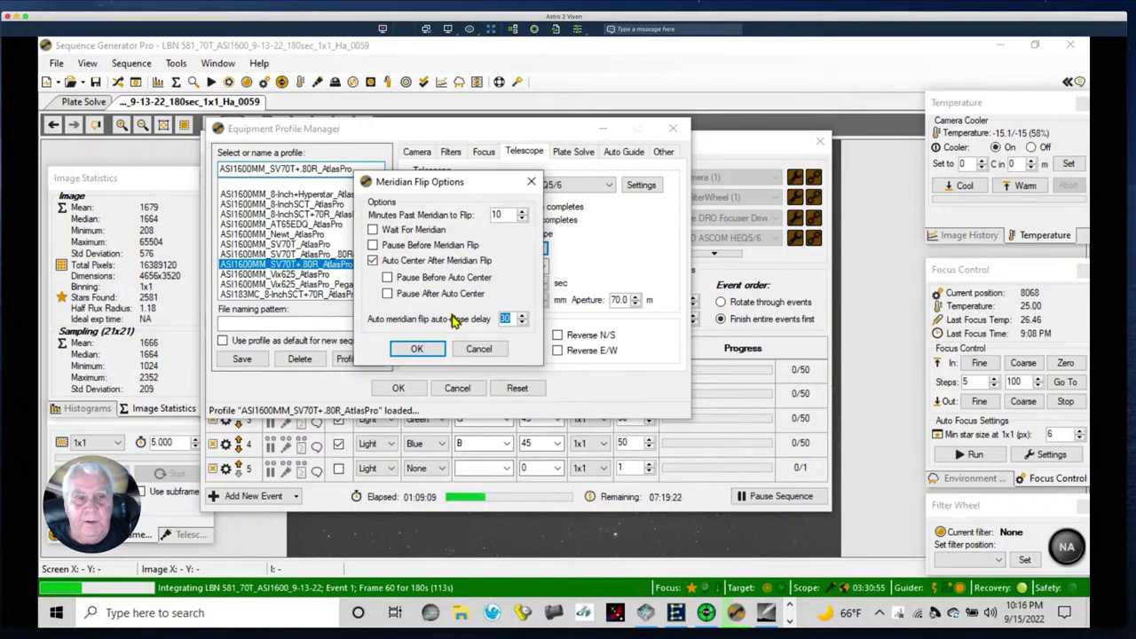
pyautogui.write('10')
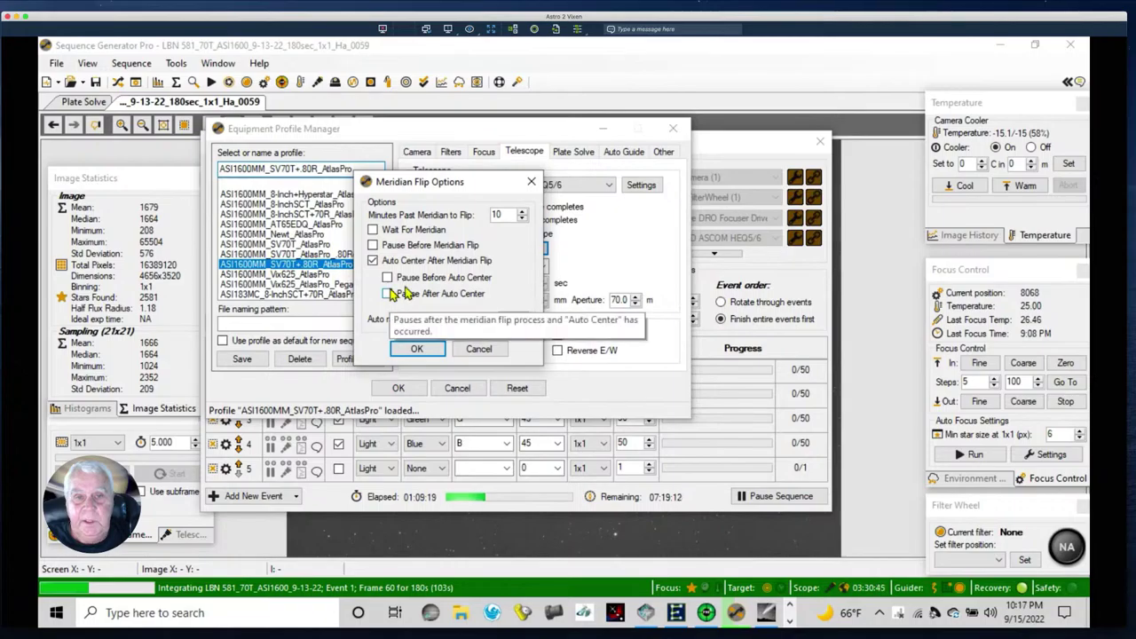
pyautogui.click(415, 351)
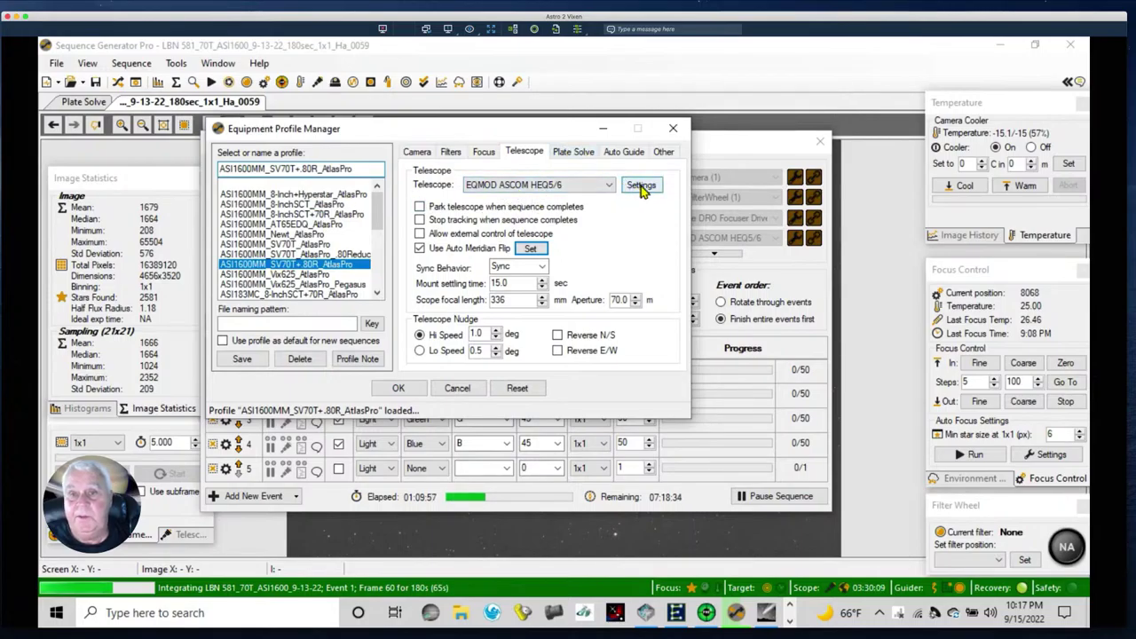
# - Review the profile's plate solve options and the available solver interfaces, keeping ASTAP selected
pyautogui.click(567, 155)
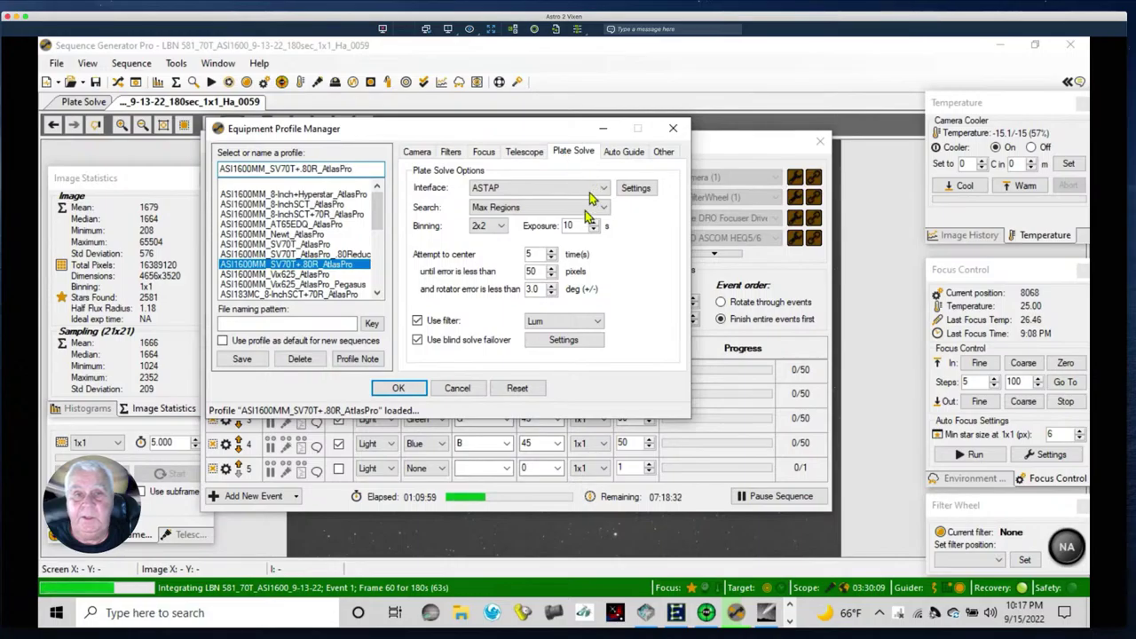
pyautogui.click(602, 190)
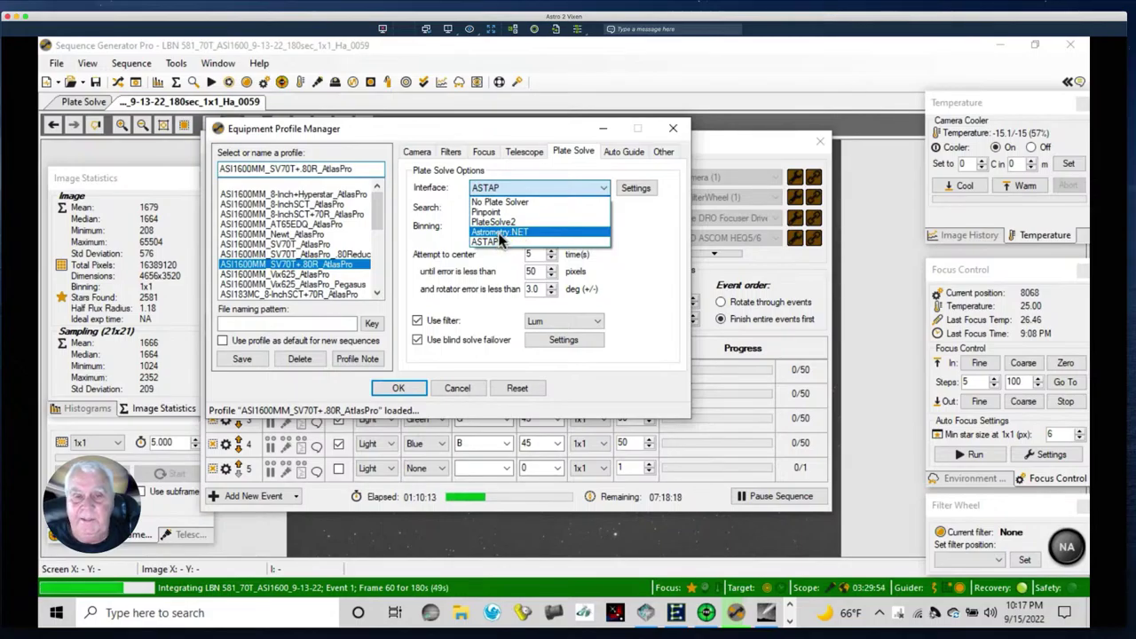
pyautogui.click(466, 306)
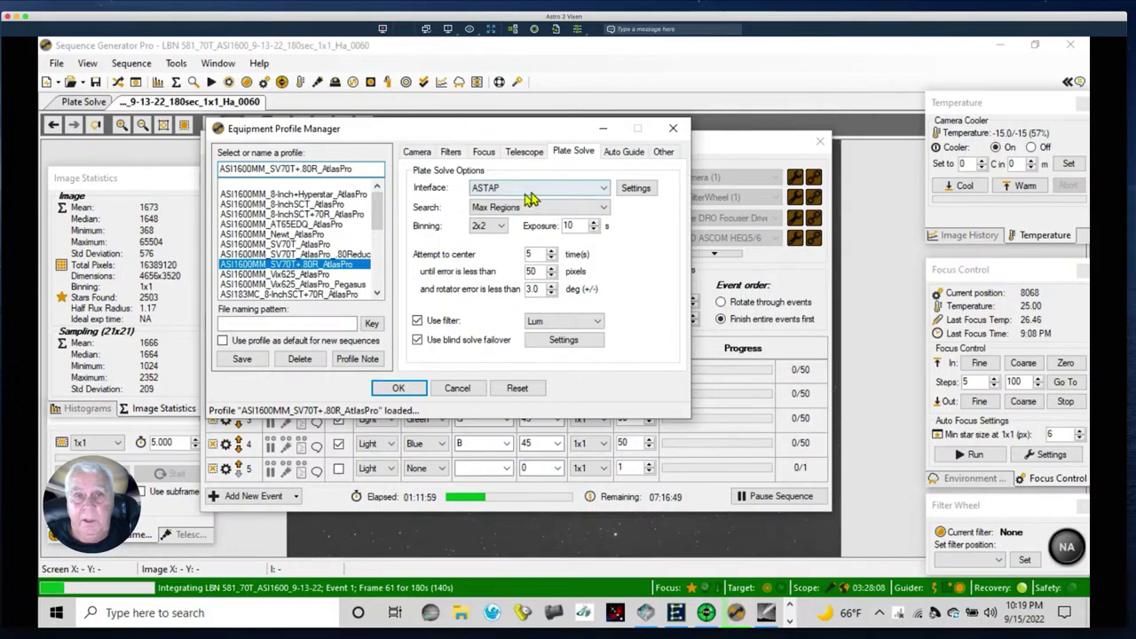
# - Open the PHD2 connection settings in the profile's auto guide options and view the available PHD2 equipment profiles
pyautogui.click(623, 152)
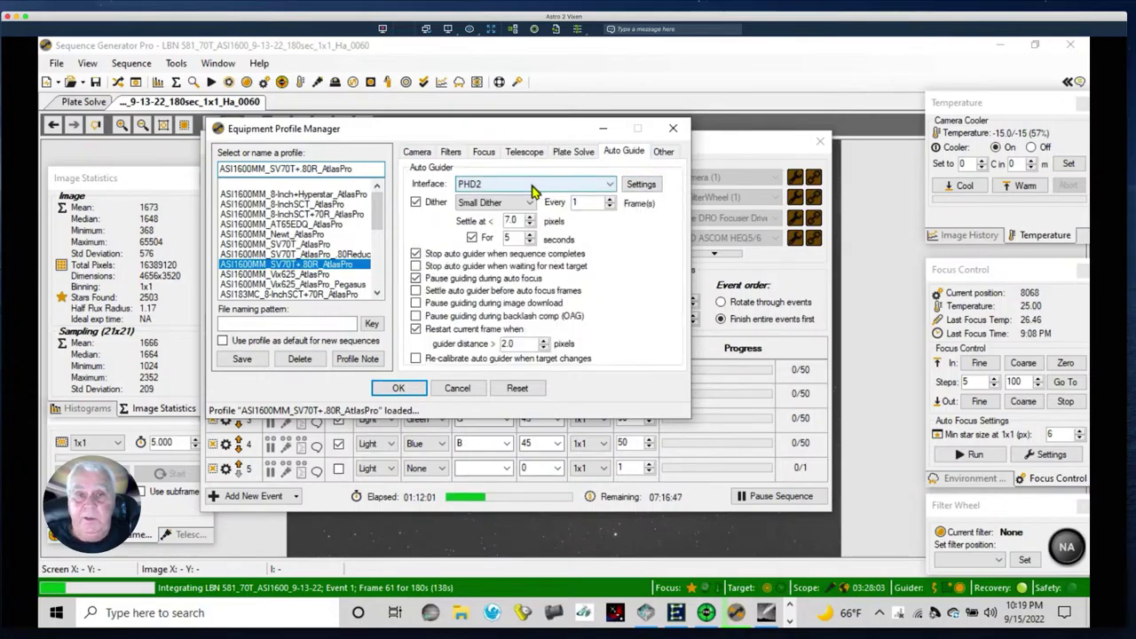
pyautogui.click(639, 185)
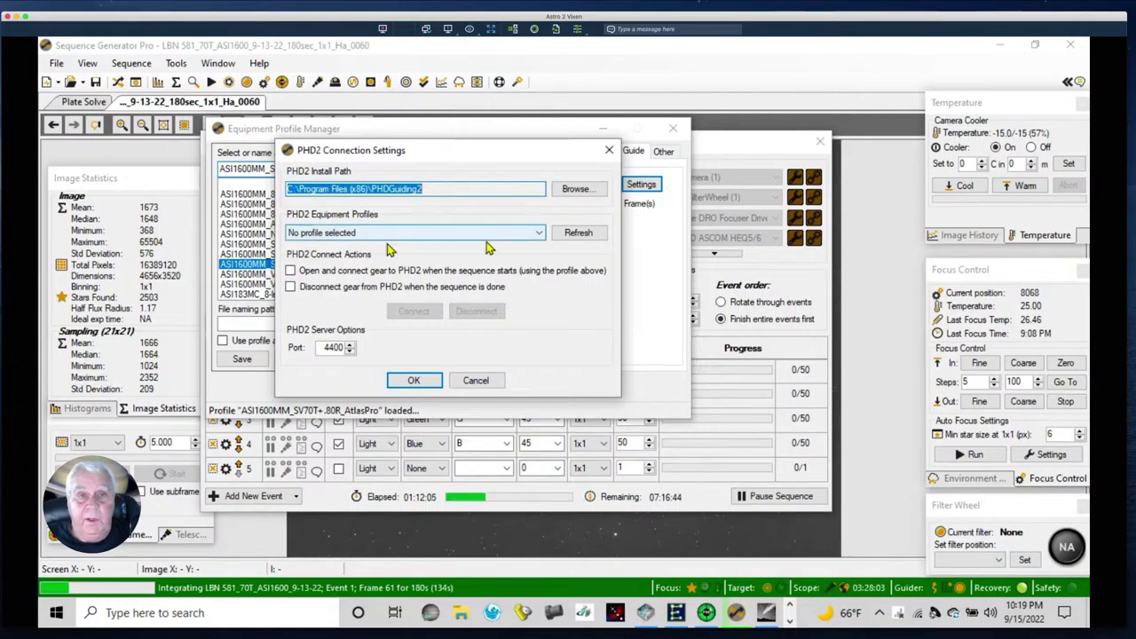
pyautogui.click(541, 234)
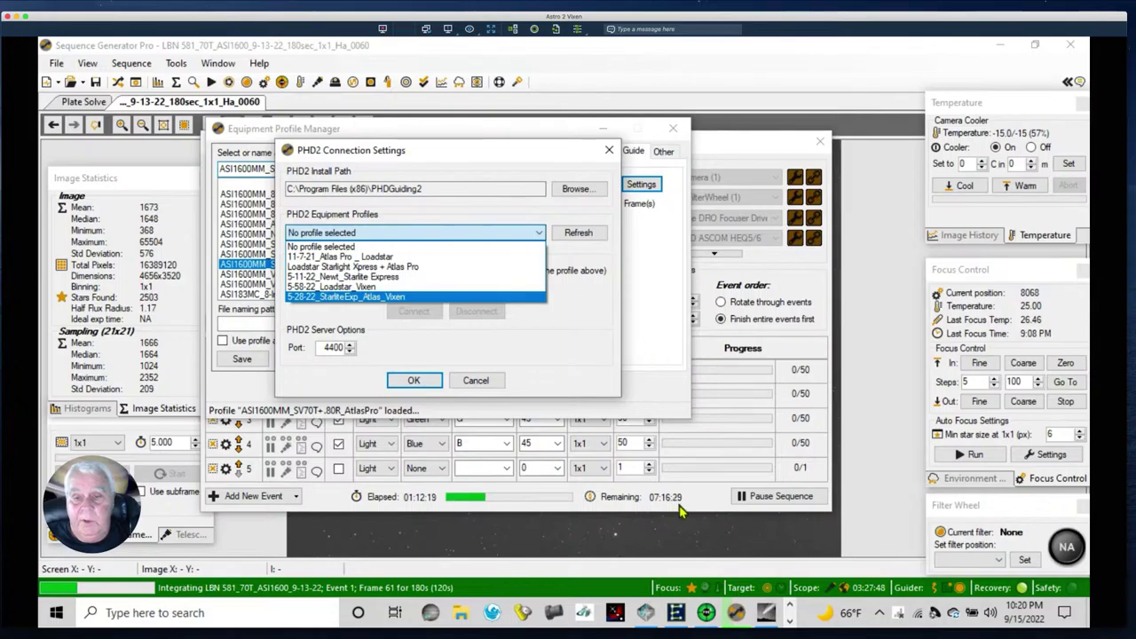
# - Switch to PHD2 Guiding and view its global advanced settings, closing them without changes
pyautogui.click(707, 612)
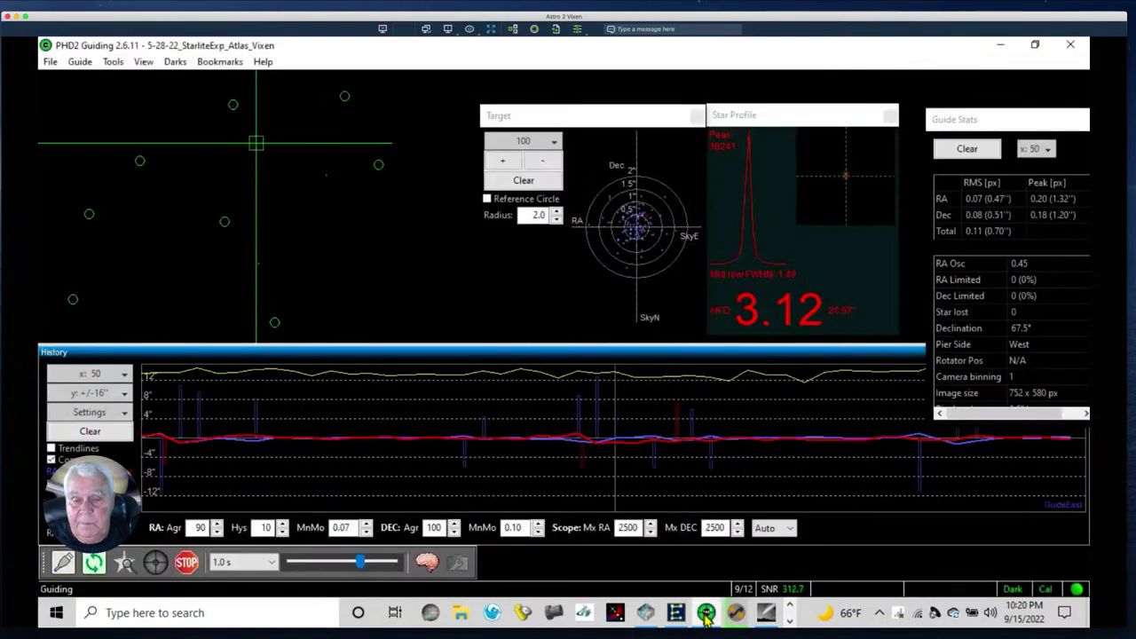
pyautogui.click(426, 563)
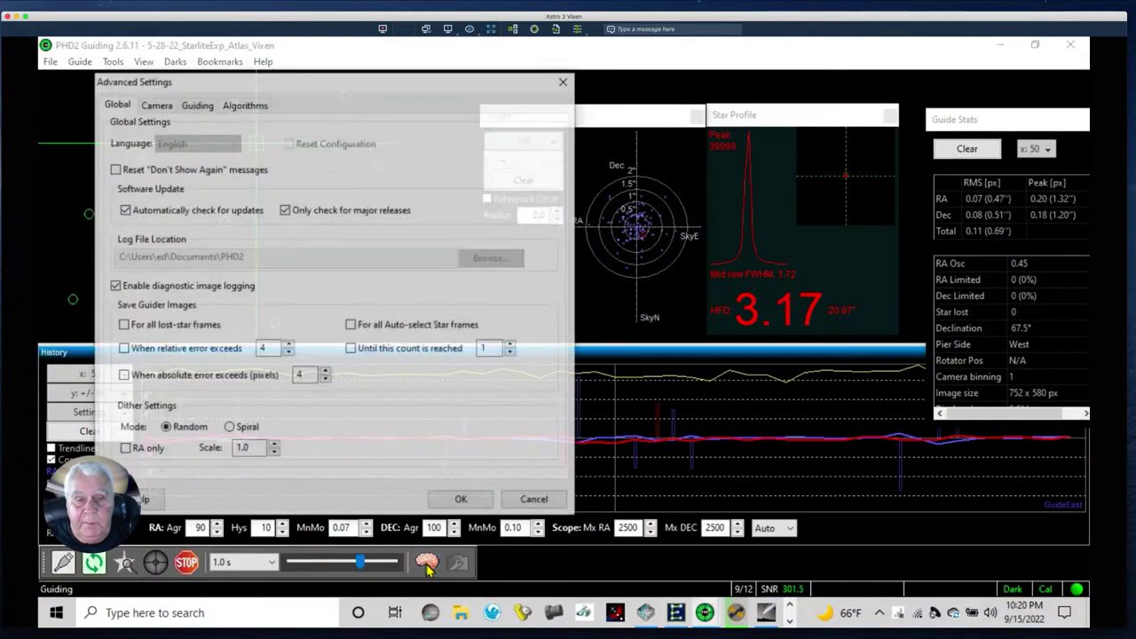
pyautogui.click(538, 505)
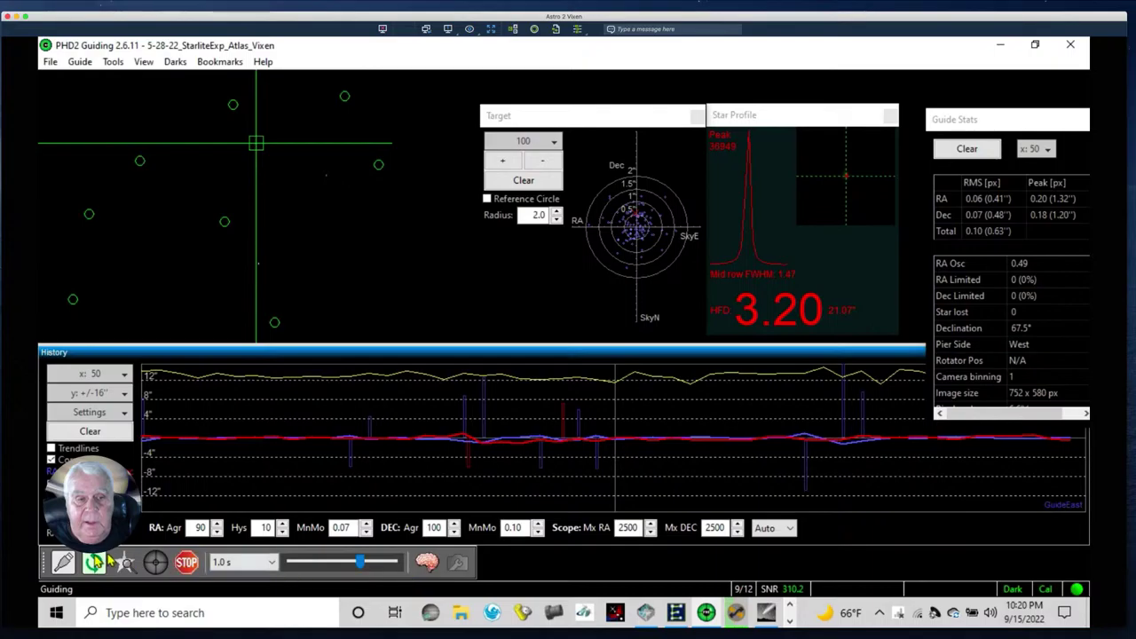
# - Stop PHD2 guiding, check the equipment profile in use in Connect Equipment, and close the dialog
pyautogui.click(187, 568)
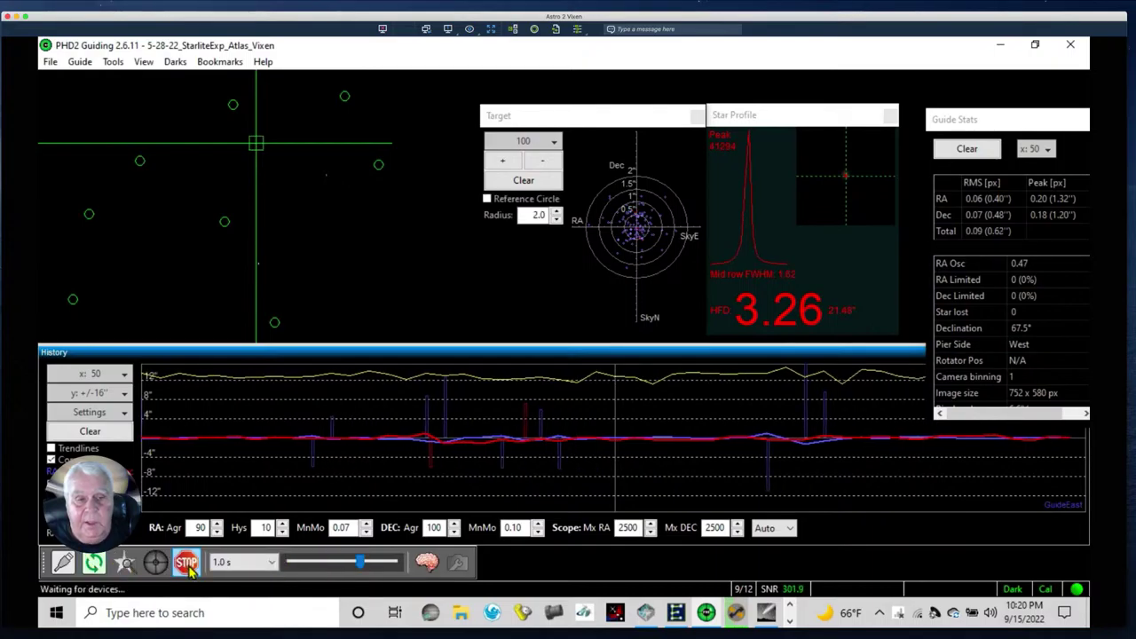
pyautogui.click(95, 565)
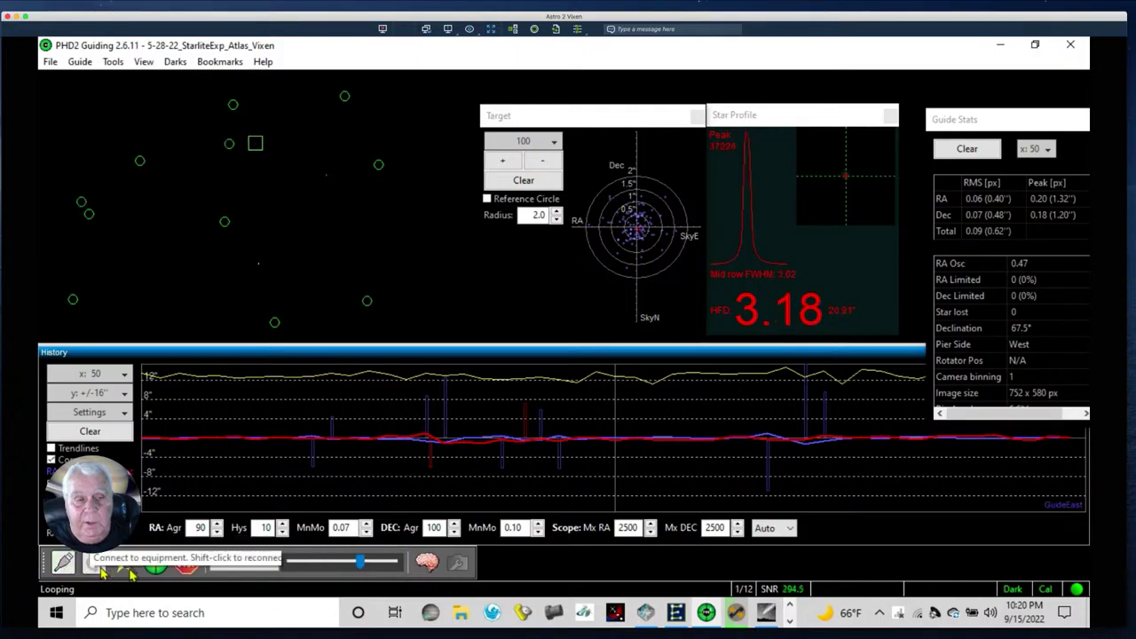
pyautogui.click(188, 568)
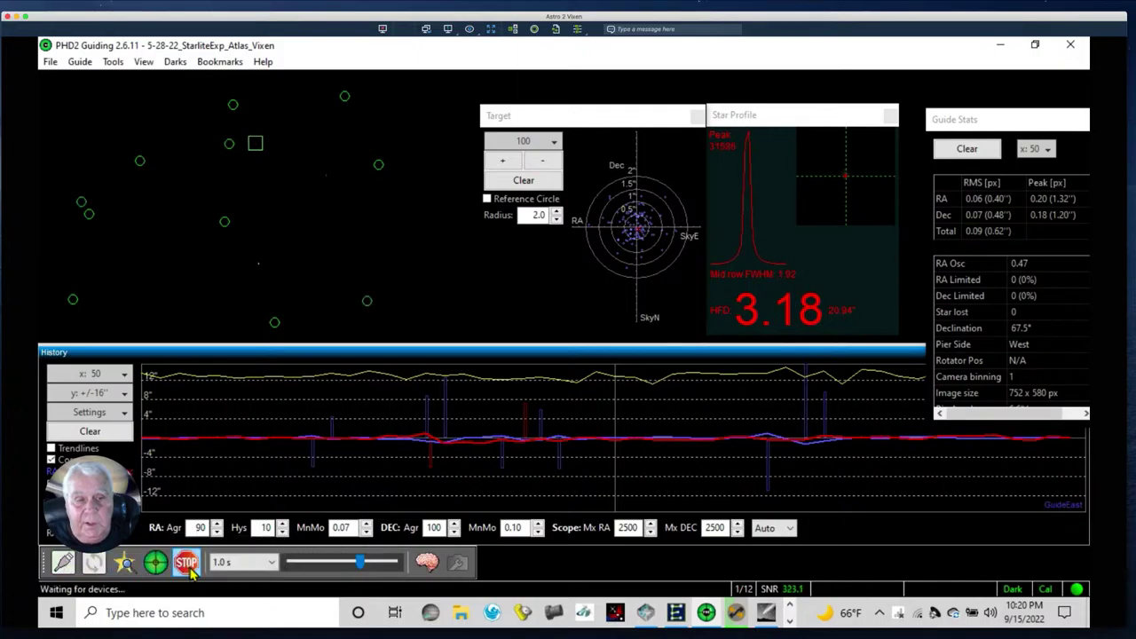
pyautogui.click(64, 564)
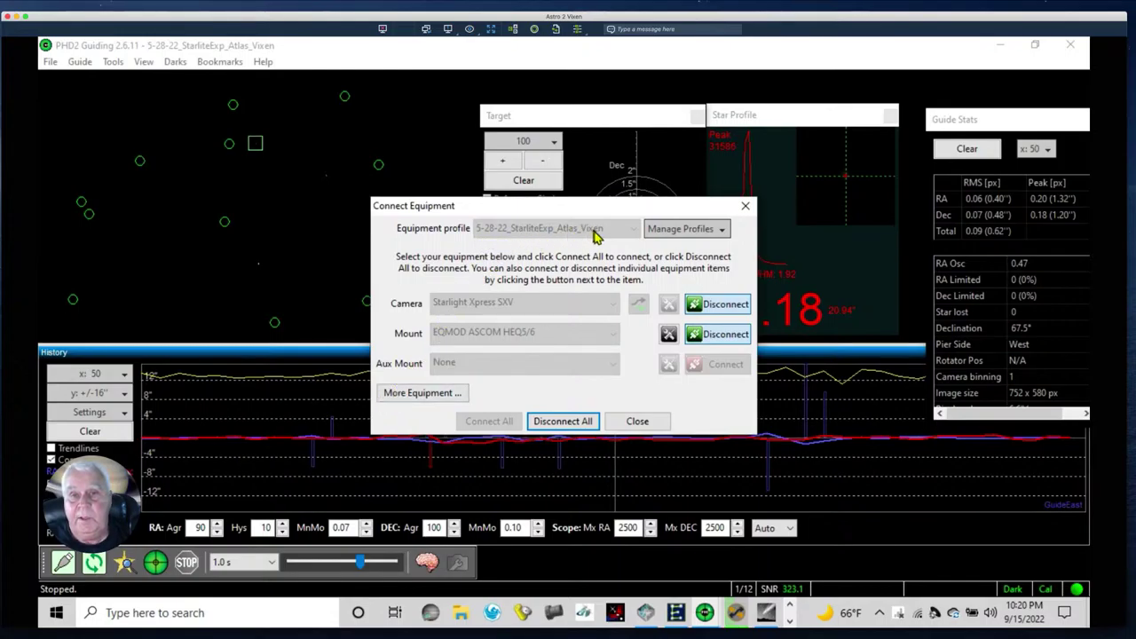
pyautogui.click(635, 422)
# - Restart the looping exposures, auto-select a guide star and resume guiding
pyautogui.click(93, 562)
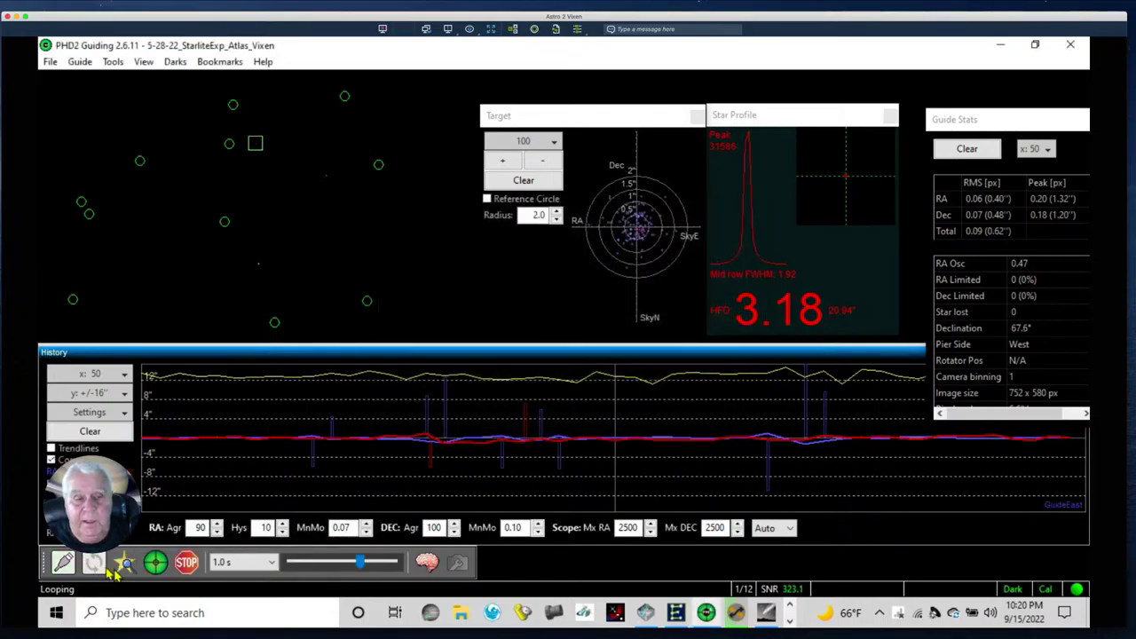
pyautogui.click(124, 564)
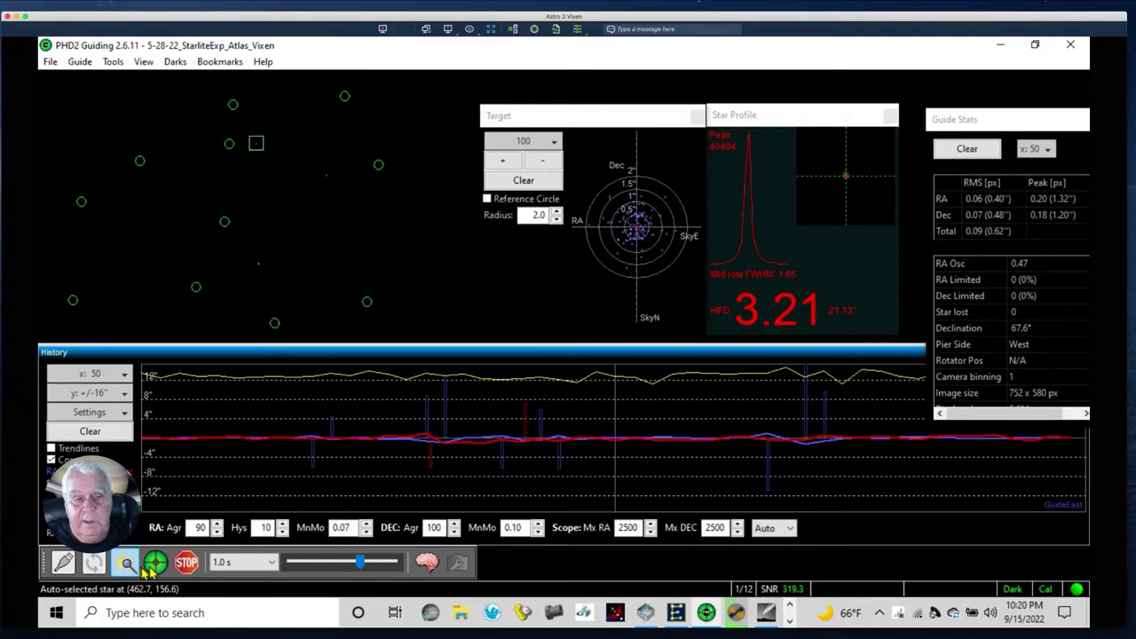
pyautogui.click(153, 566)
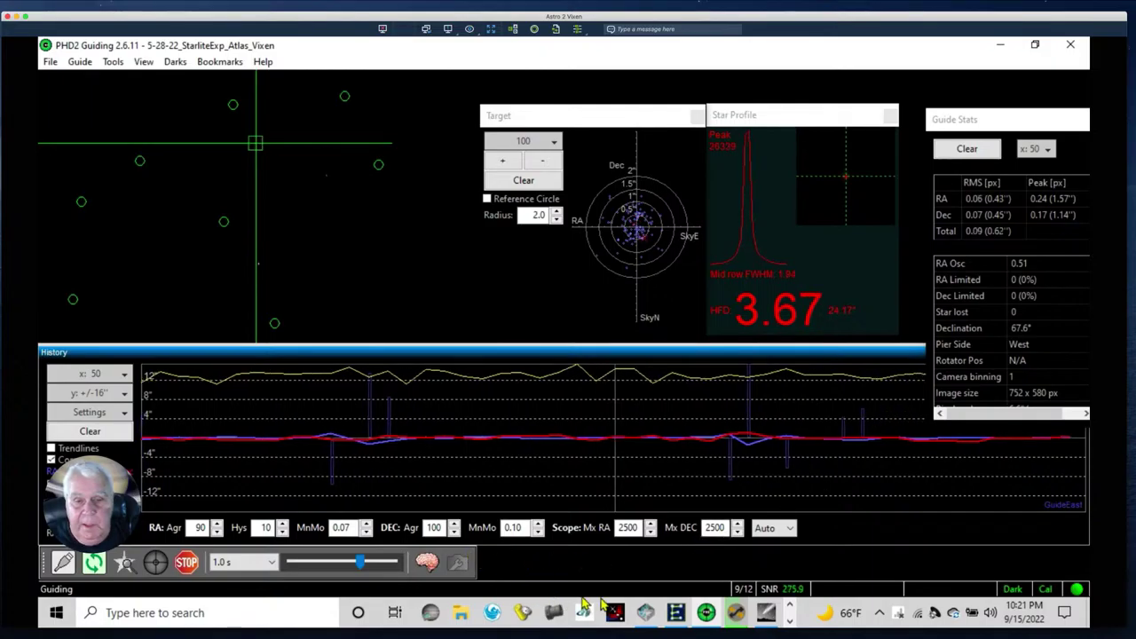
# - Back in Sequence Generator Pro, choose the PHD2 equipment profile 5-28-22_StarliteExp_Atlas_Vixen and accept the connection settings
pyautogui.click(708, 614)
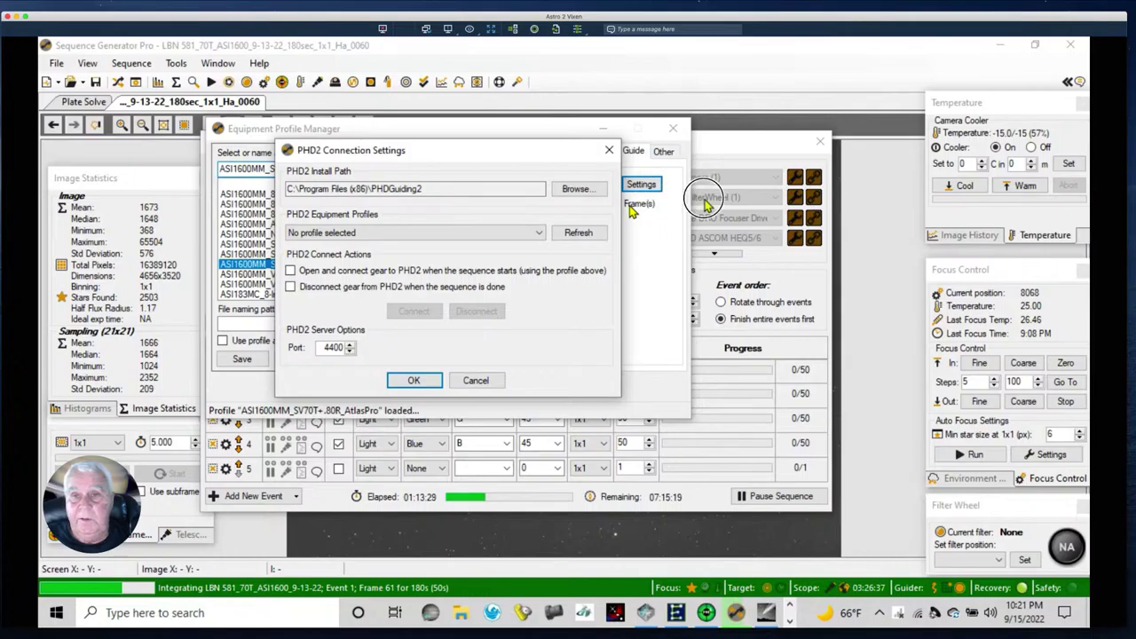
pyautogui.click(540, 232)
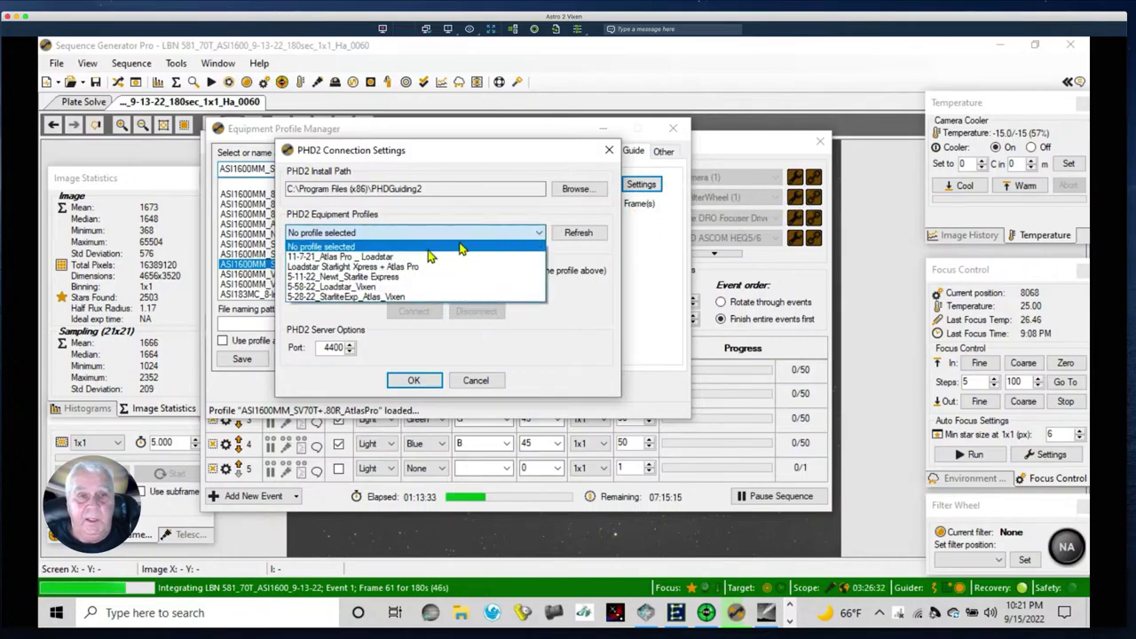
pyautogui.click(359, 296)
pyautogui.click(581, 234)
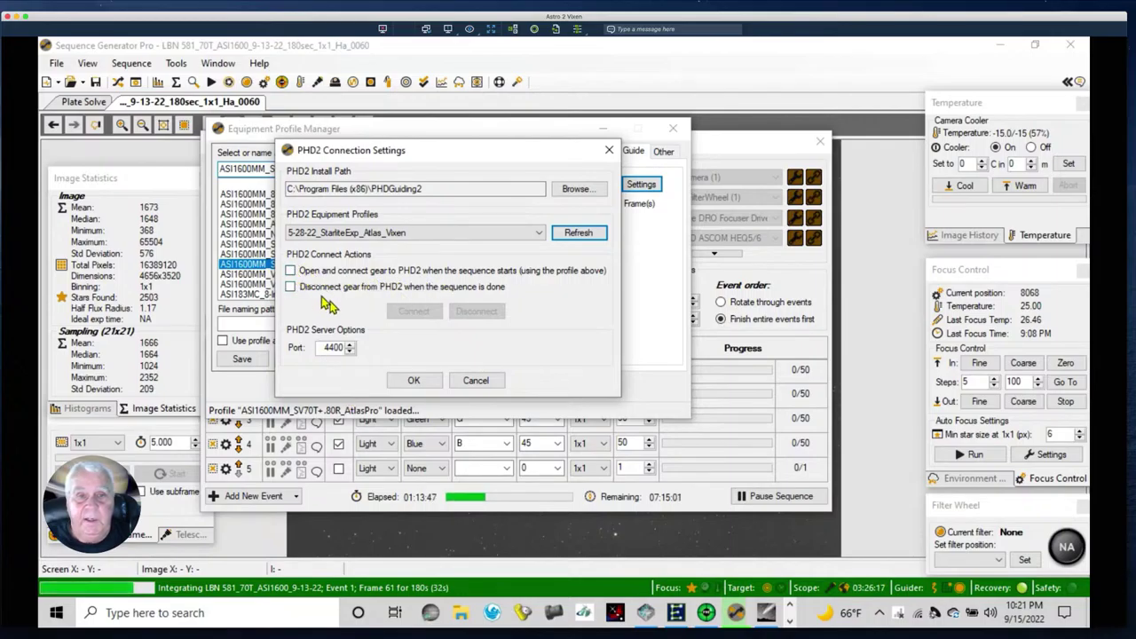
pyautogui.click(291, 287)
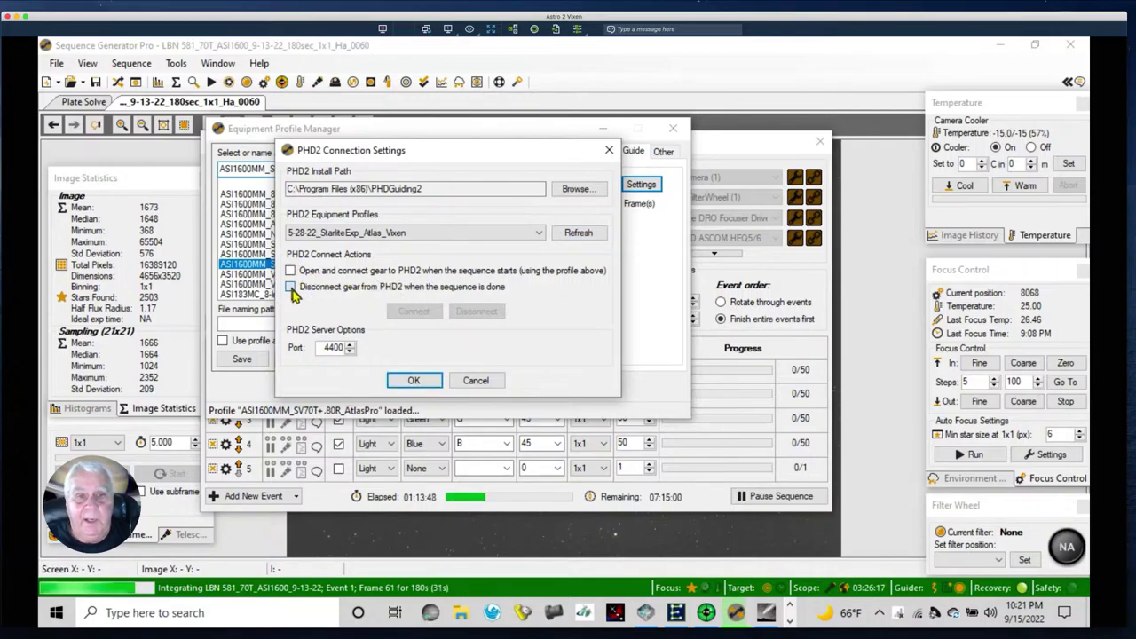
pyautogui.click(413, 381)
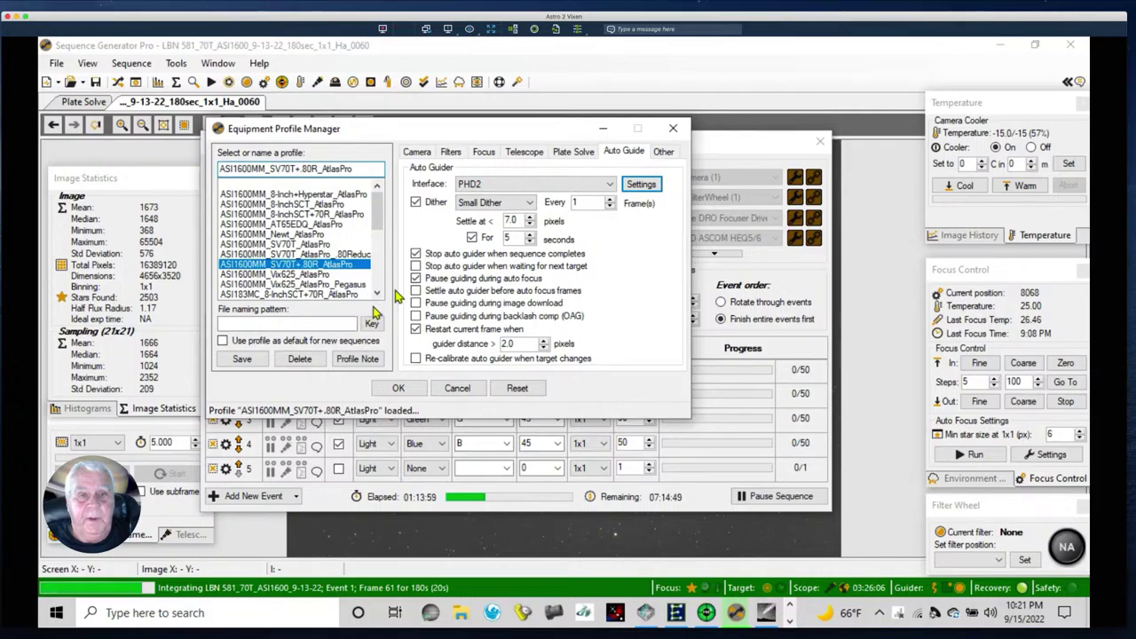
# - Save the changed profile while switching to the ASI1600MM_SV70T_AtlasPro_.80Reducer profile, and accept the Equipment Profile Manager
pyautogui.scroll(-1, 380, 229)
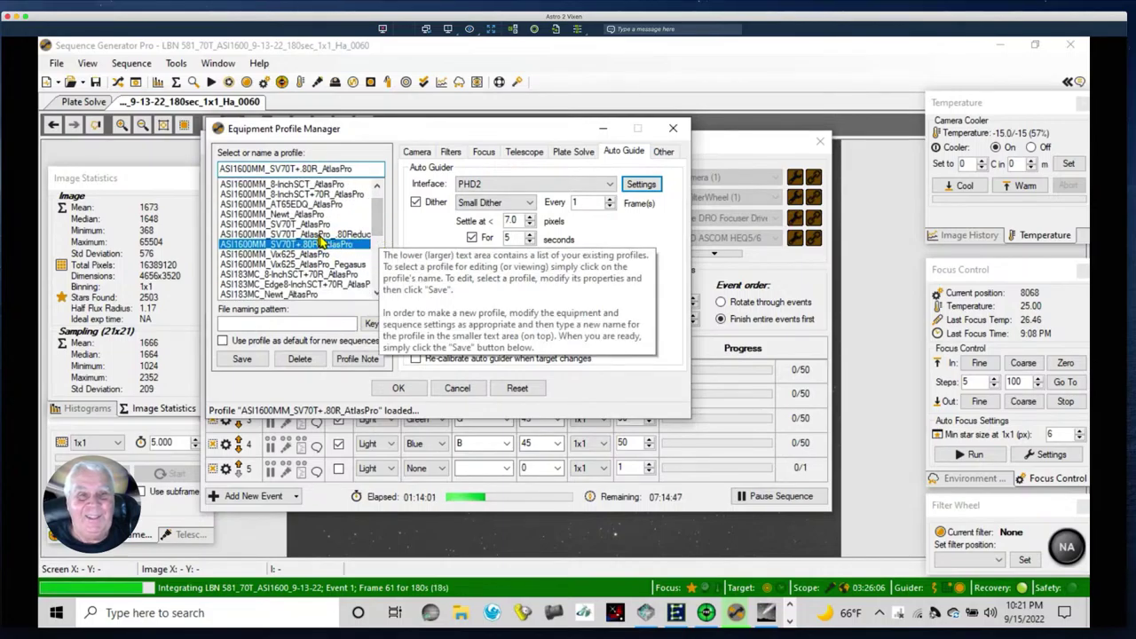
pyautogui.click(323, 235)
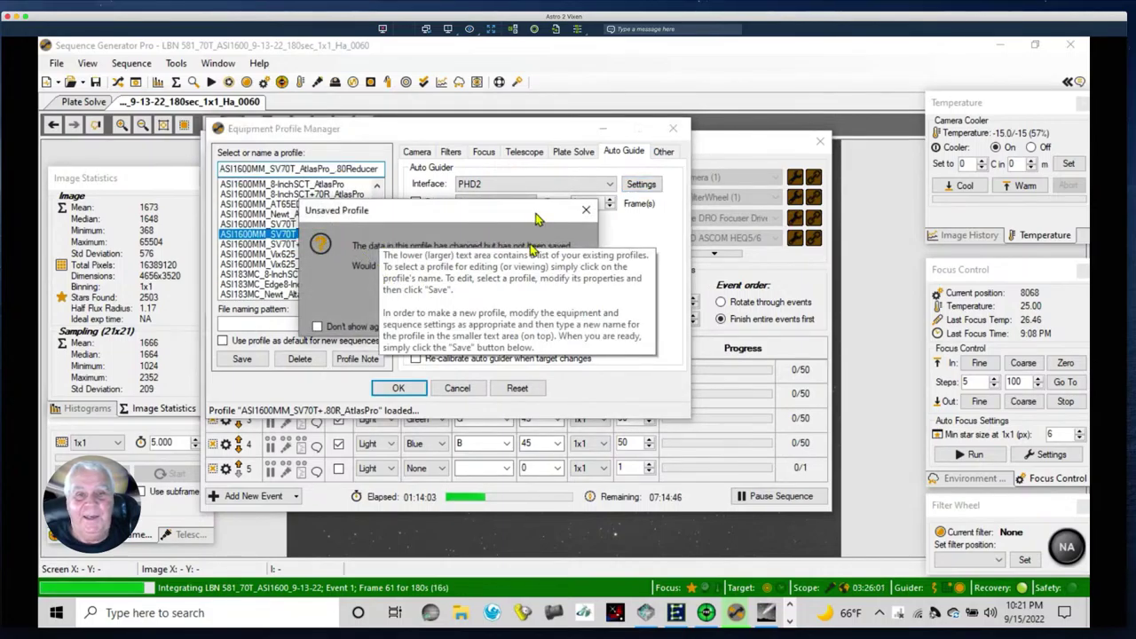
pyautogui.moveTo(486, 215); pyautogui.dragTo(375, 132)
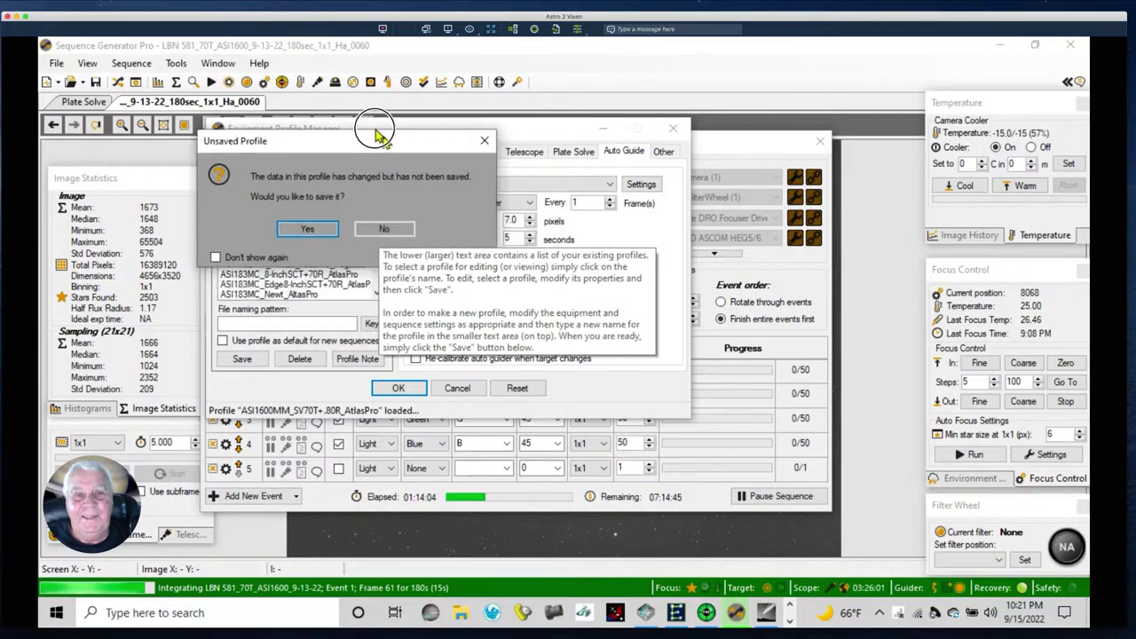
pyautogui.click(300, 222)
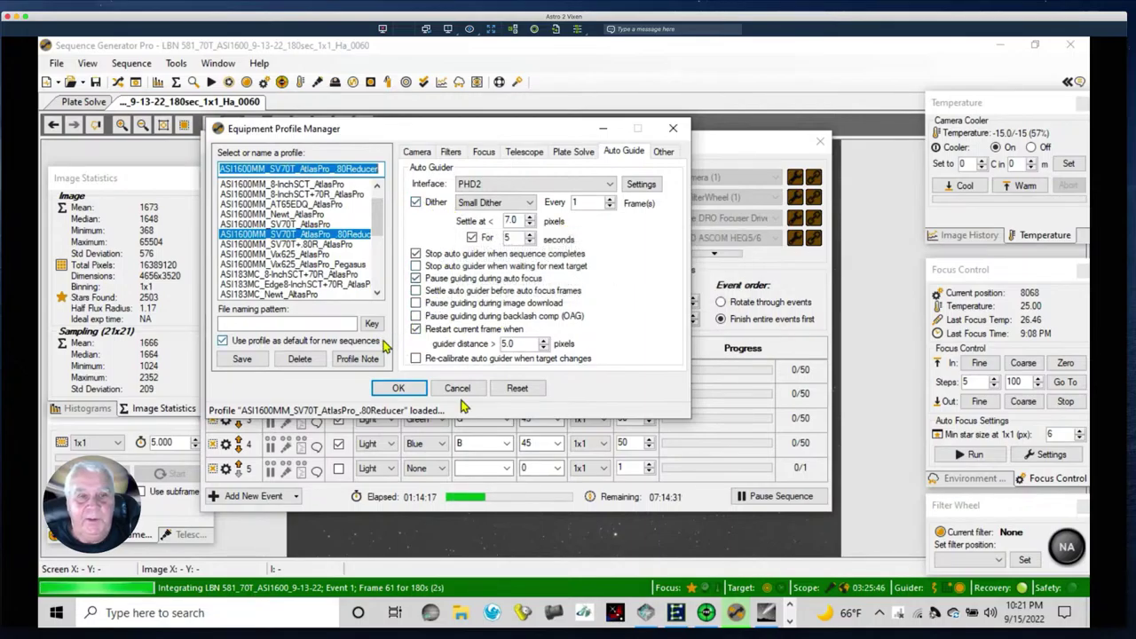
pyautogui.click(398, 390)
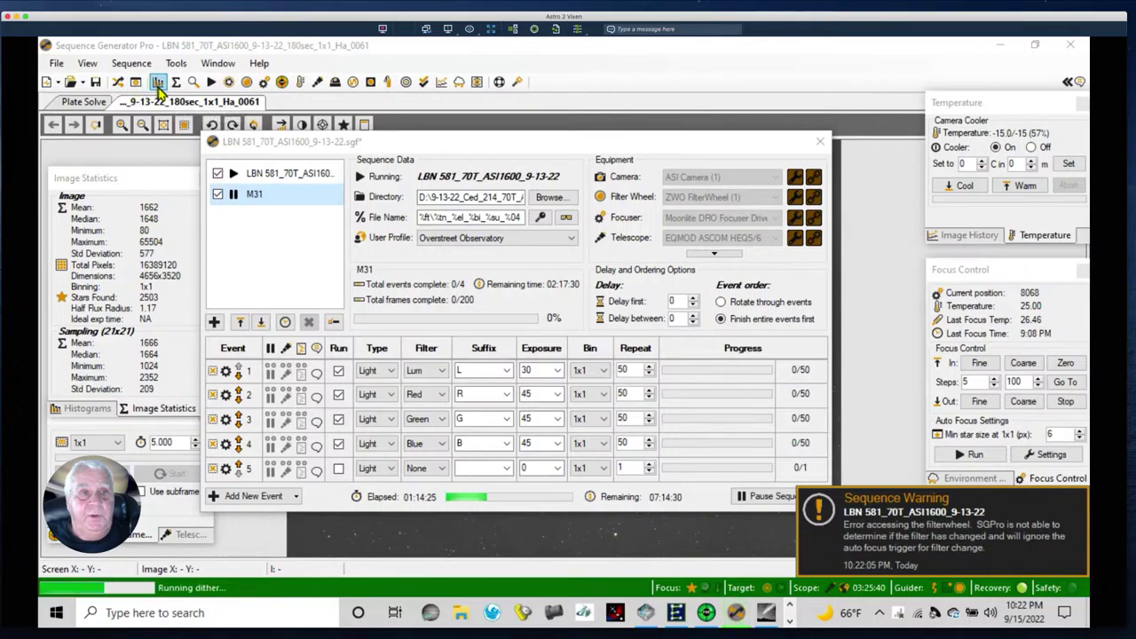
# - Show the image histograms beside the repositioned sequence window and dismiss the filter wheel warning
pyautogui.click(157, 82)
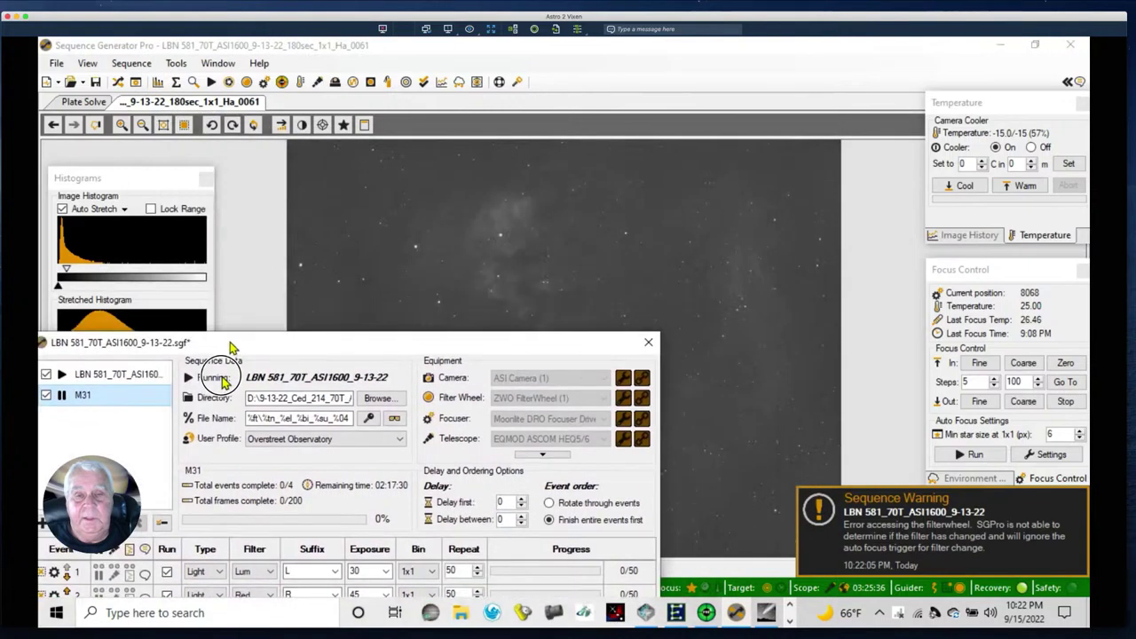
pyautogui.moveTo(382, 142); pyautogui.dragTo(249, 305)
pyautogui.moveTo(321, 156); pyautogui.dragTo(322, 132)
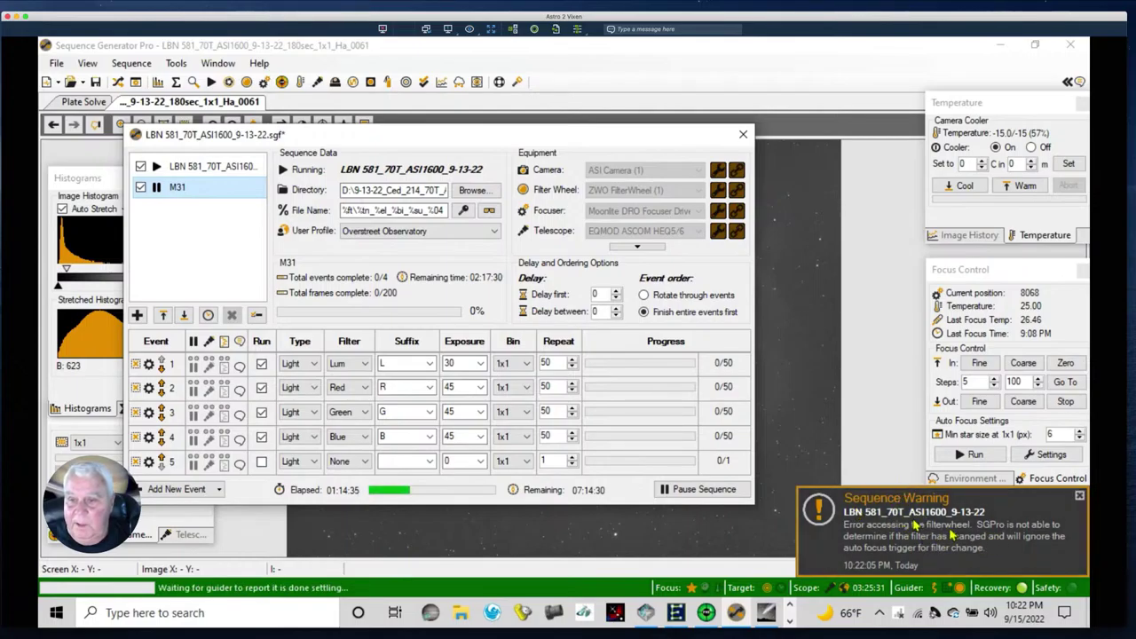
pyautogui.click(1079, 495)
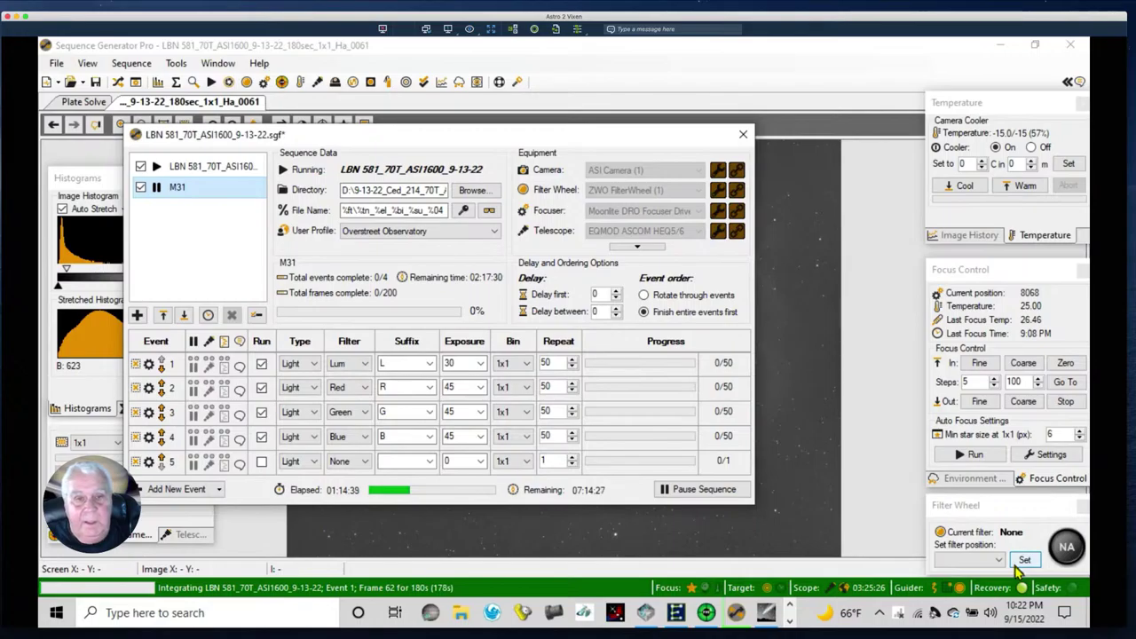
# - Select the LBN 581 target and abort the running sequence immediately
pyautogui.click(226, 171)
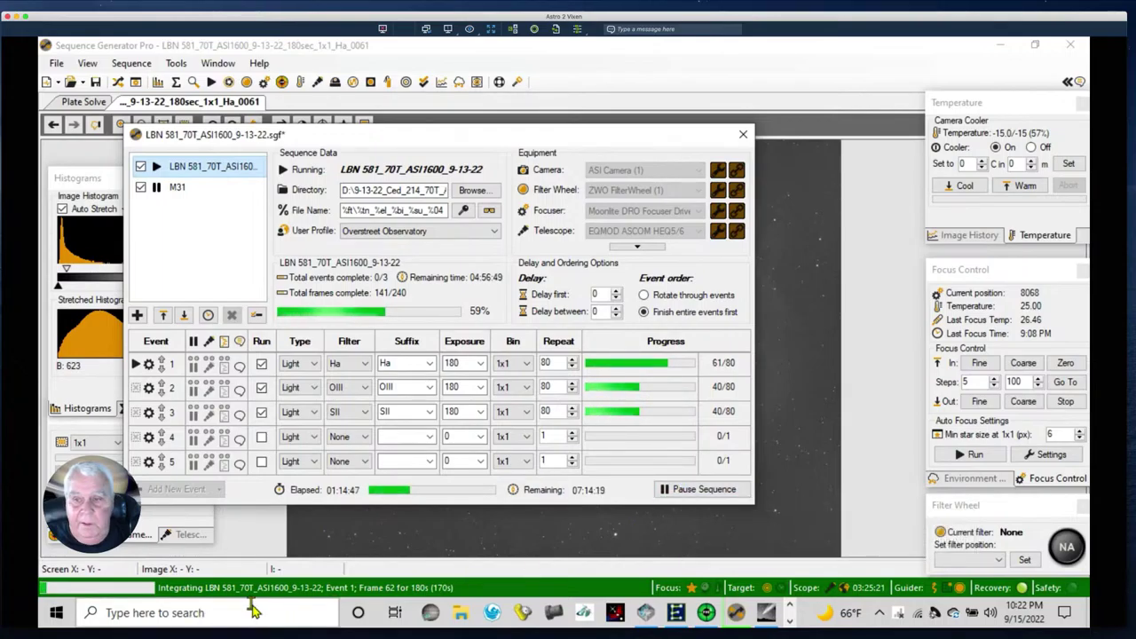
pyautogui.click(682, 491)
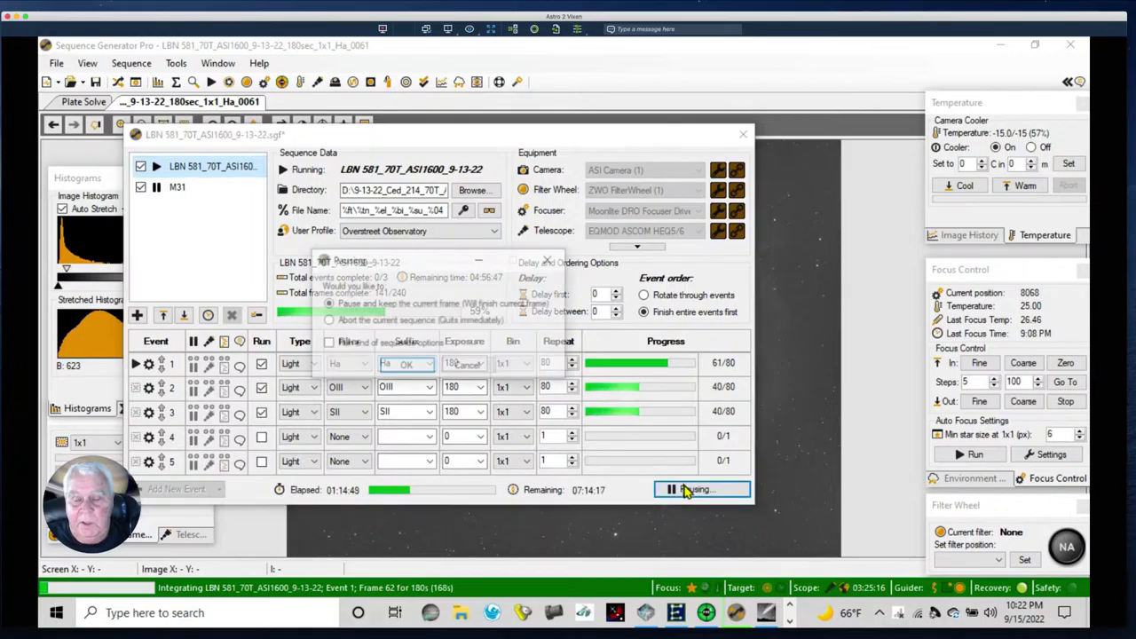
pyautogui.click(339, 321)
pyautogui.click(407, 367)
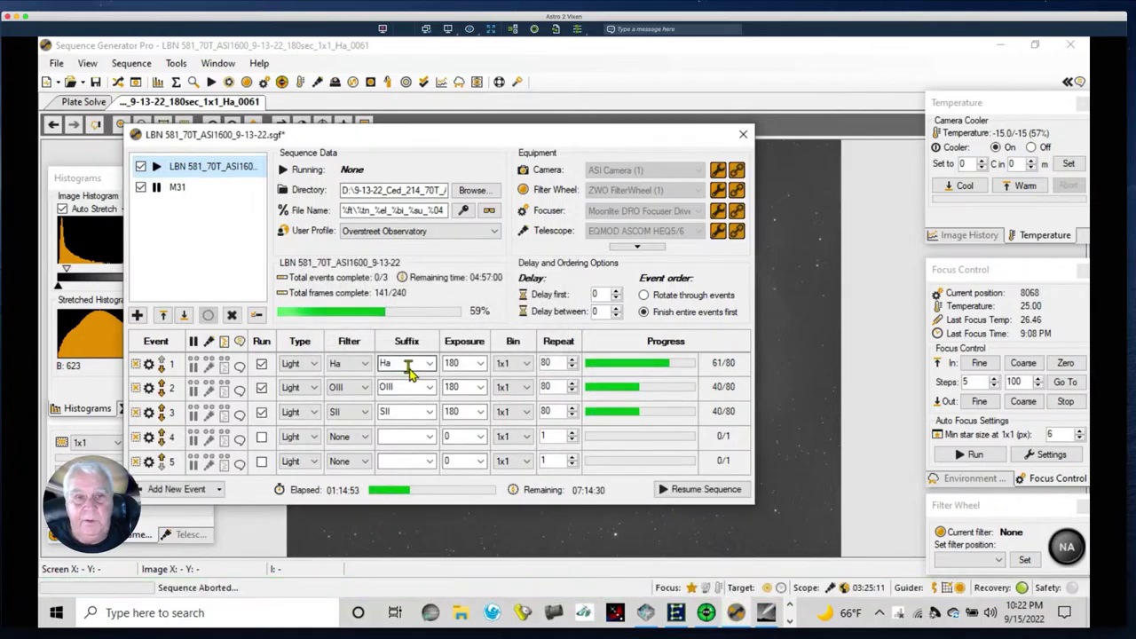
# - Hide the sequence window and apply the medium auto stretch to the latest Ha image
pyautogui.moveTo(355, 134); pyautogui.dragTo(447, 188)
pyautogui.click(118, 82)
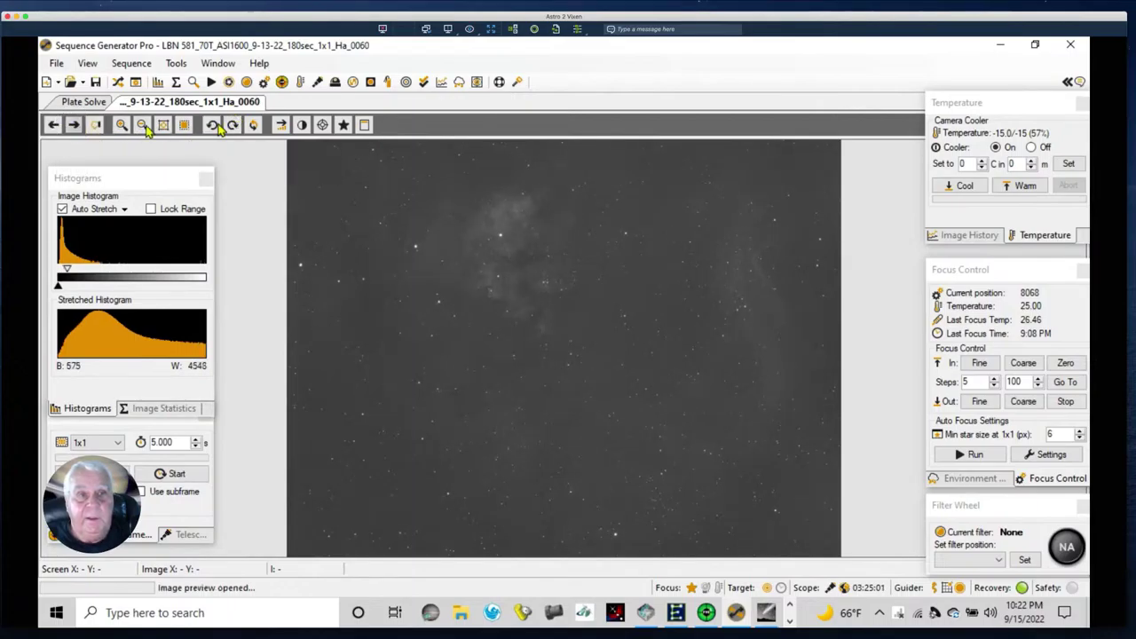
pyautogui.rightClick(463, 284)
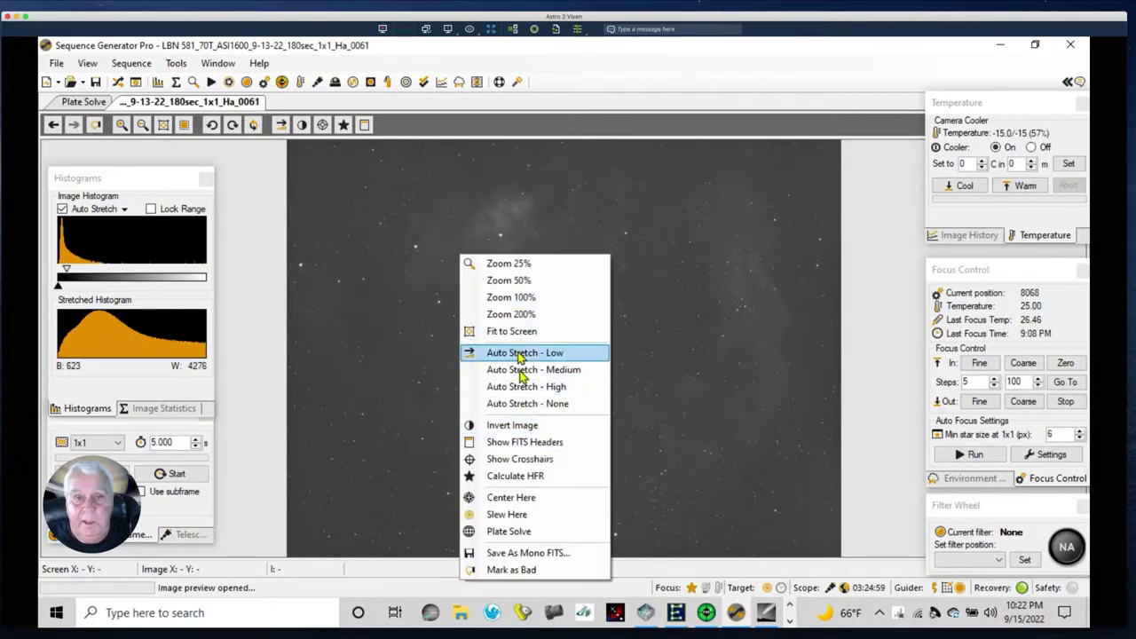
pyautogui.click(520, 372)
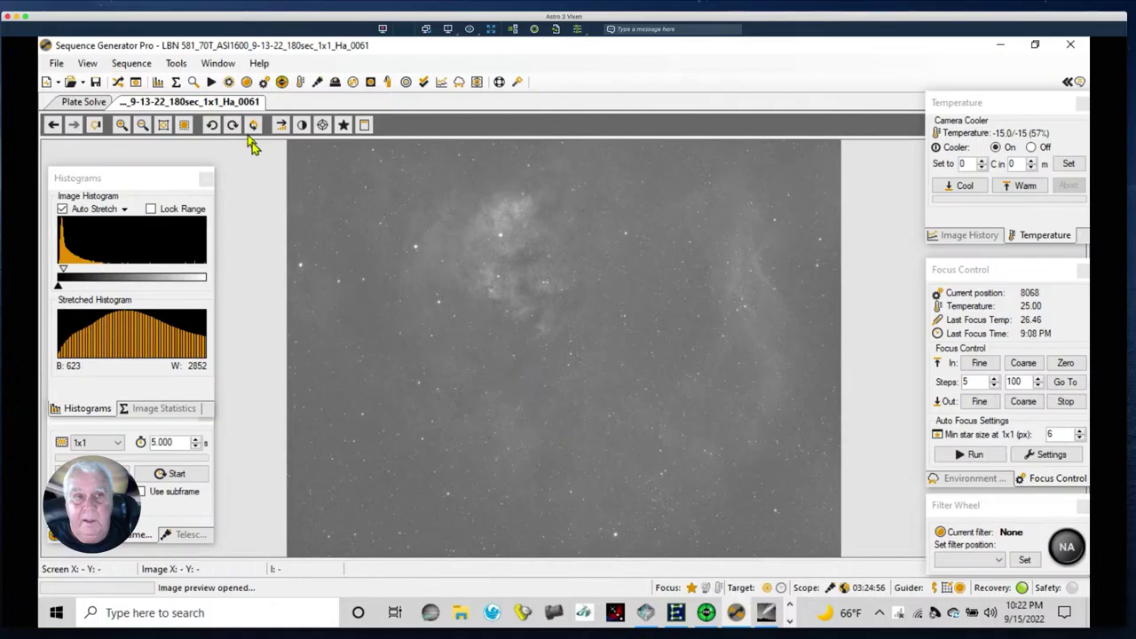
# - Set the filter wheel position to Ha and resume the LBN 581 sequence
pyautogui.click(997, 563)
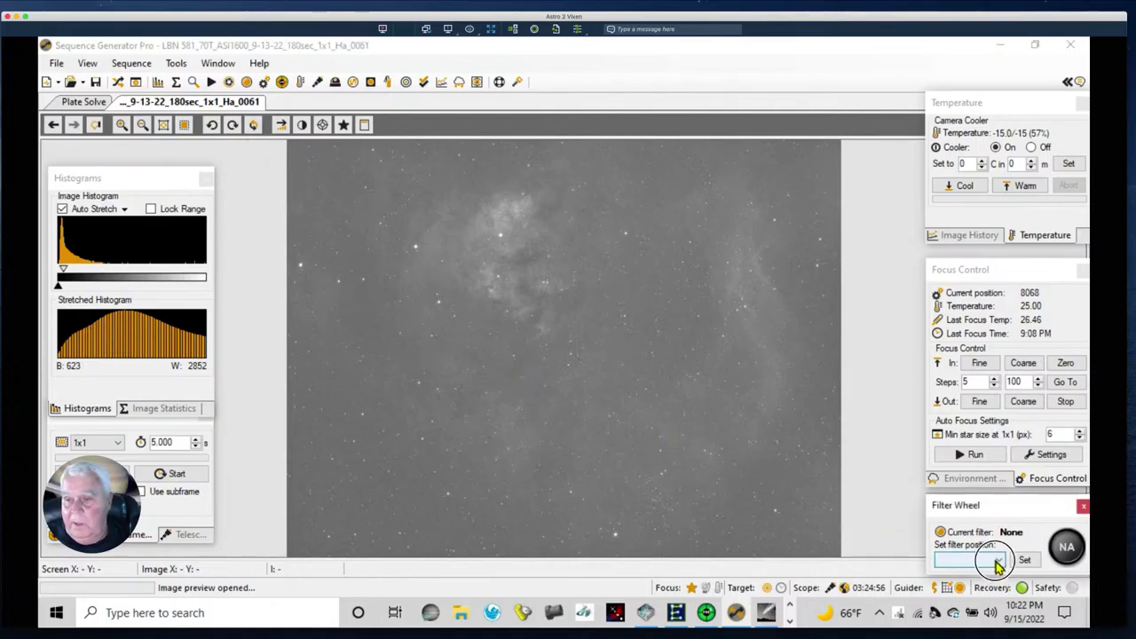
pyautogui.click(958, 527)
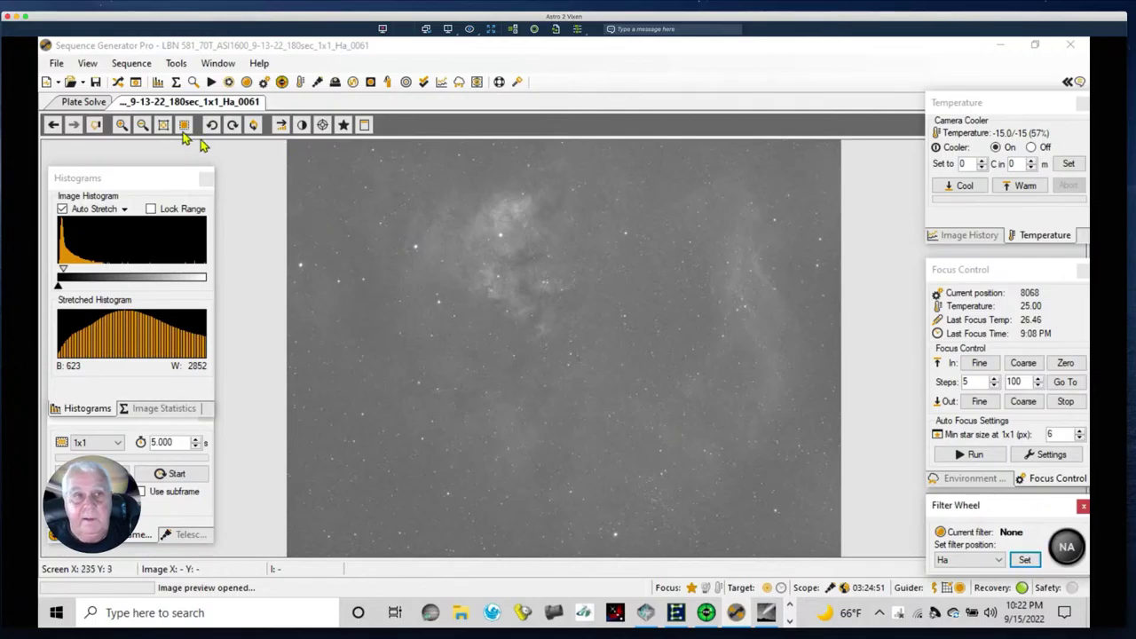
pyautogui.click(97, 81)
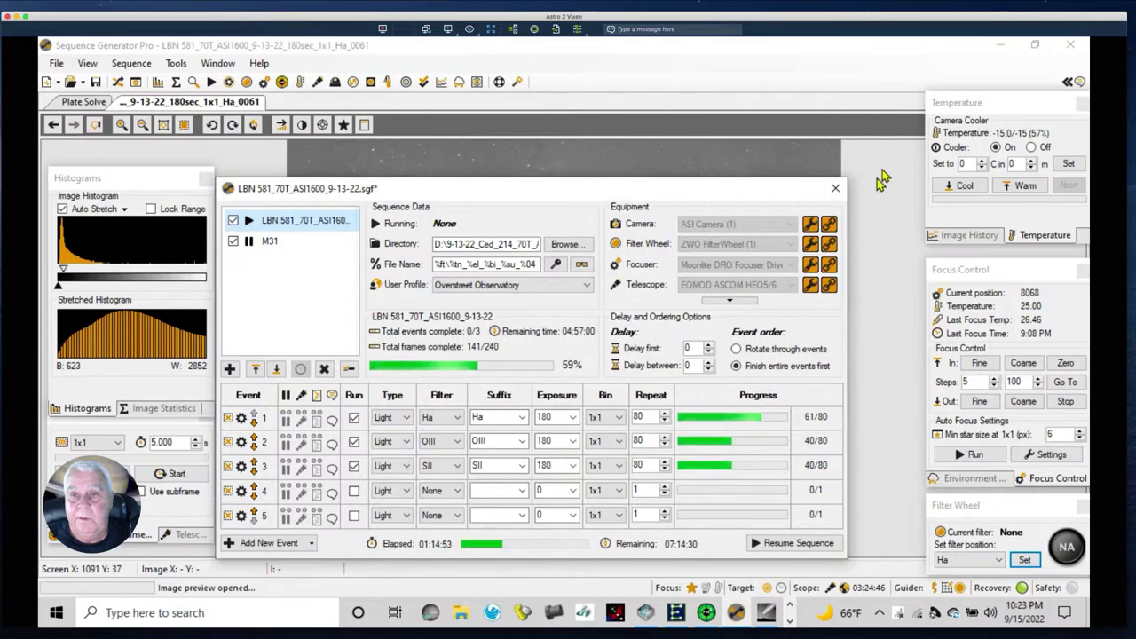
pyautogui.click(828, 244)
pyautogui.click(828, 245)
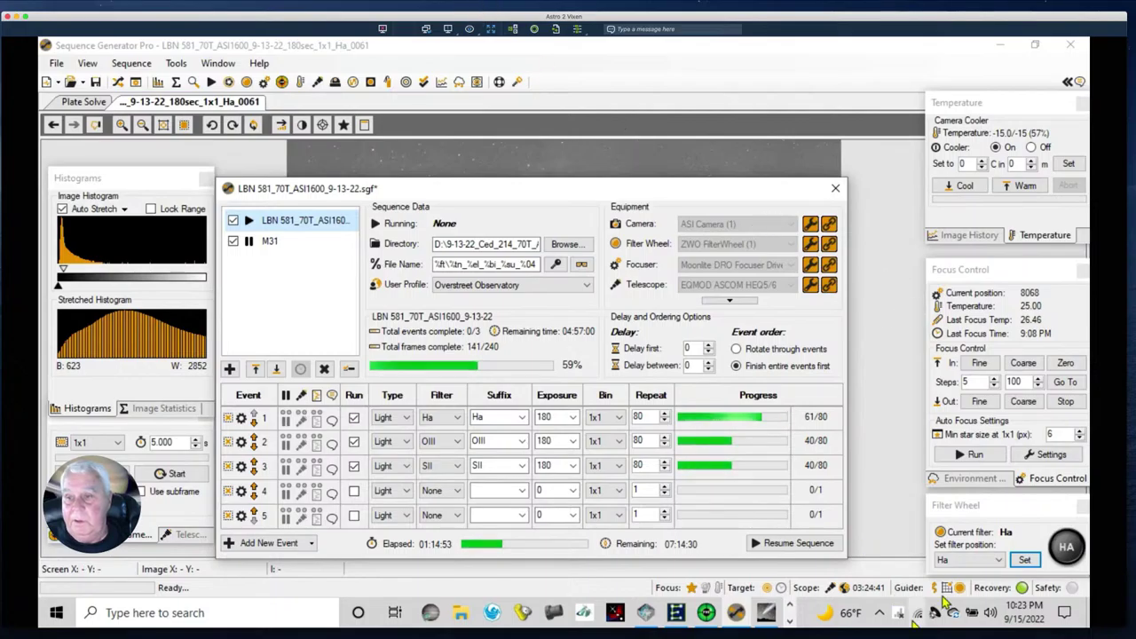
pyautogui.click(1024, 562)
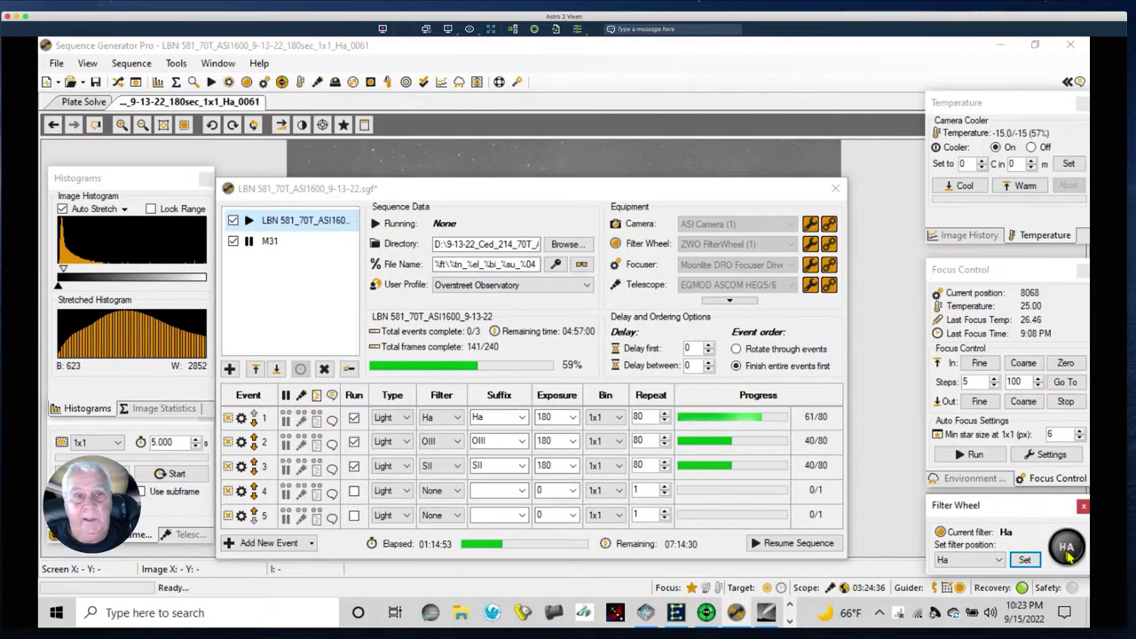
pyautogui.click(786, 550)
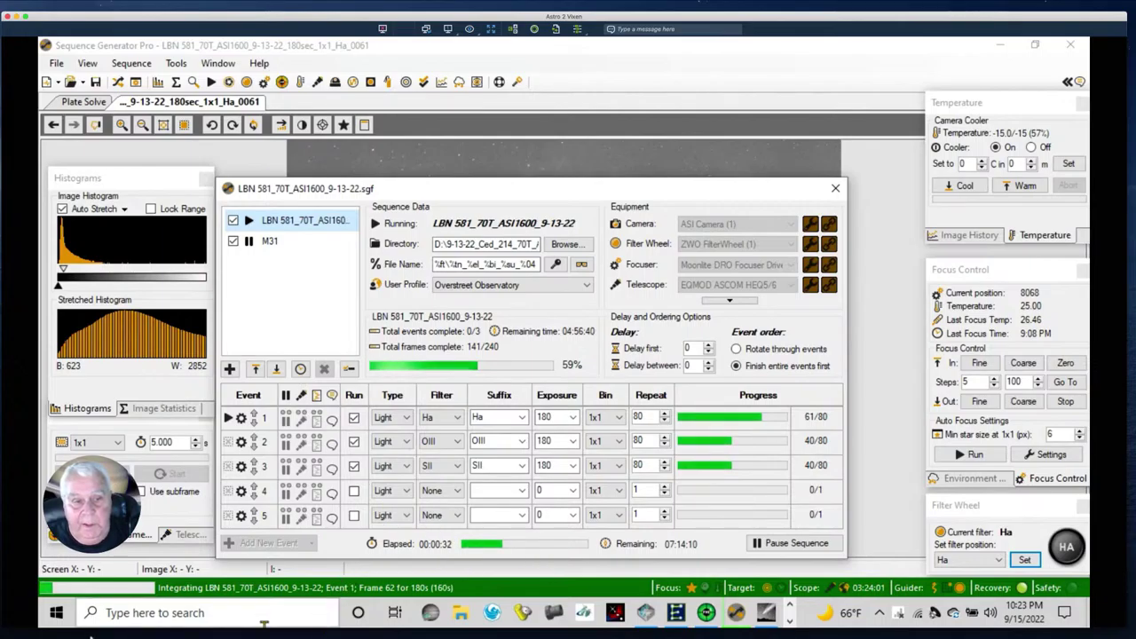
# - Switch to SharpCap on the other remote computer and slew the mount with EQMOD to bring Saturn closer to the crosshair
pyautogui.hotkey('ctrl', 'Right')
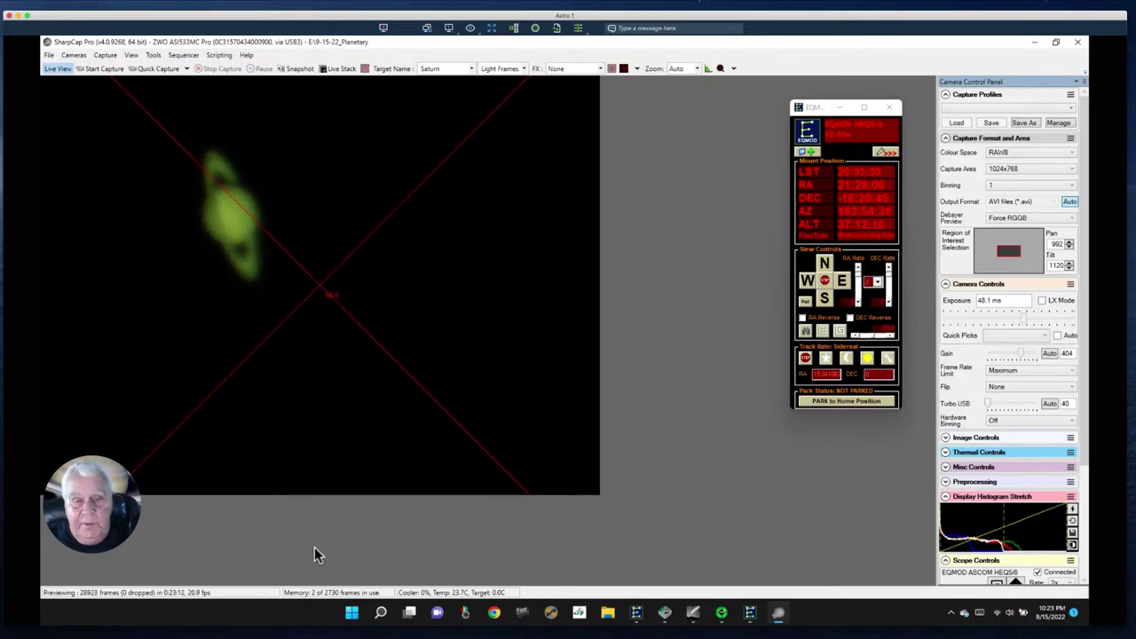
pyautogui.click(808, 284)
pyautogui.click(808, 284)
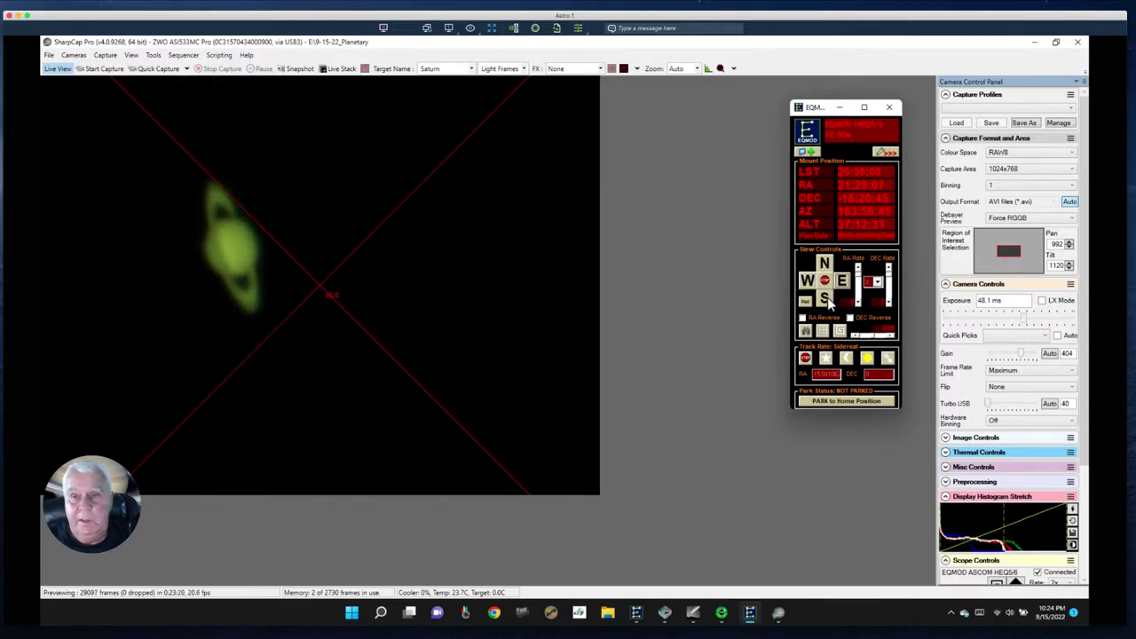
pyautogui.click(824, 266)
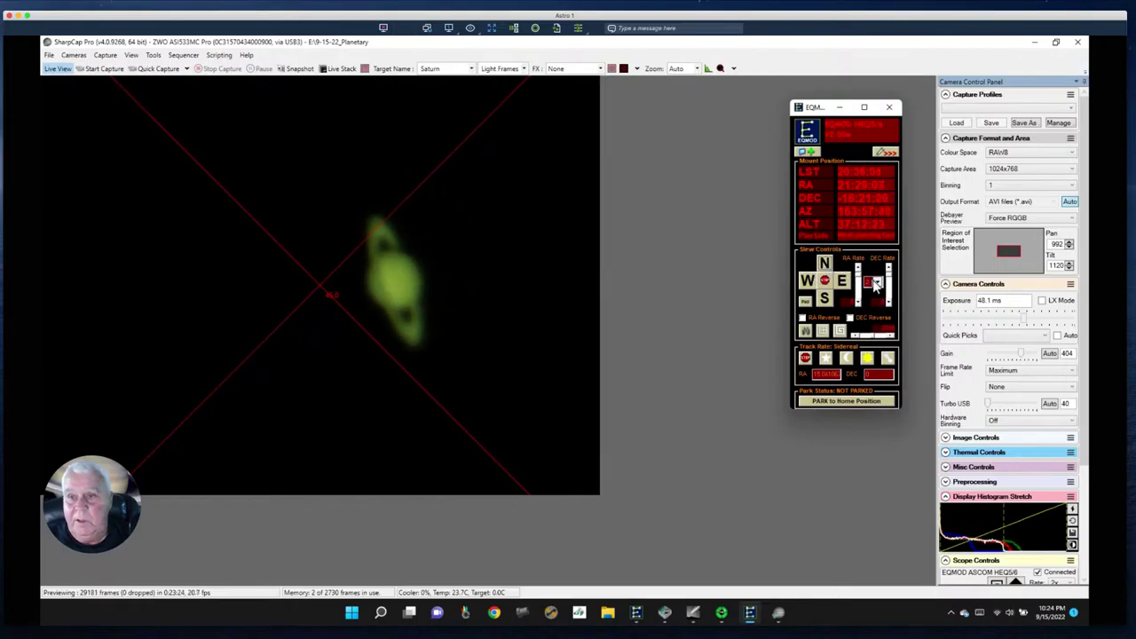
# - Set the mount's slew rate to 1 and nudge it north and west to centre Saturn on the crosshair
pyautogui.click(875, 282)
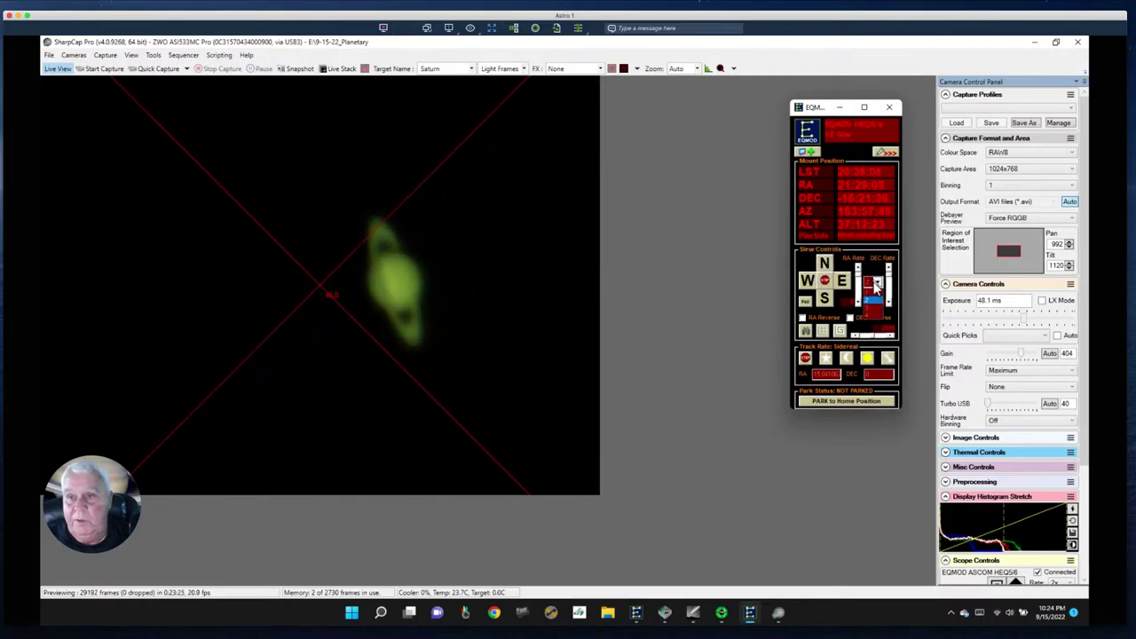
pyautogui.click(824, 264)
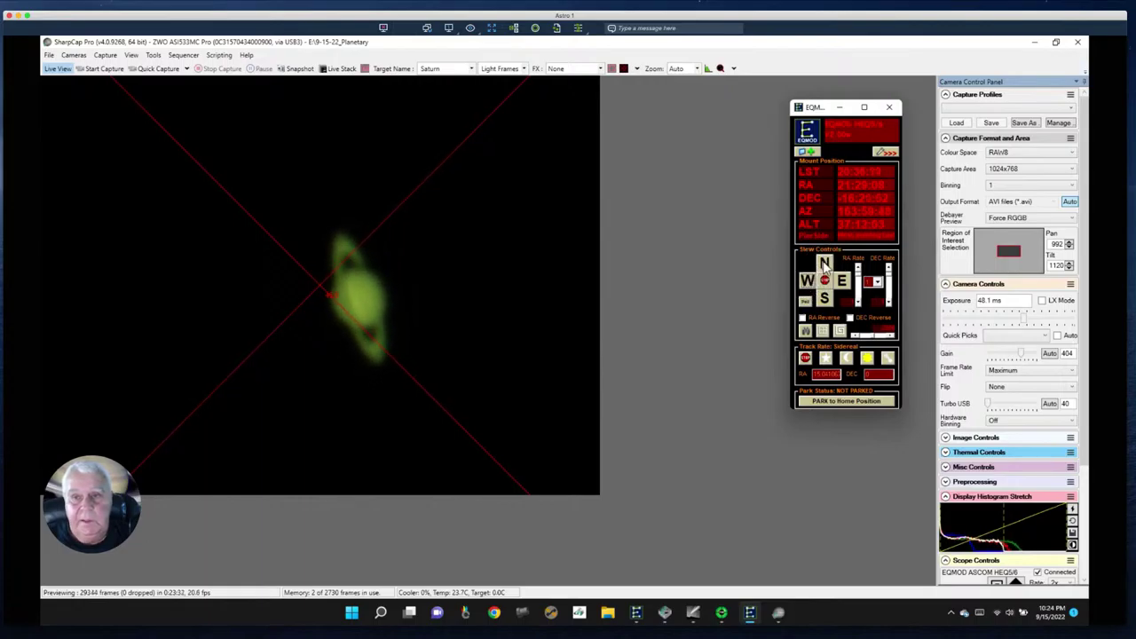
pyautogui.click(824, 264)
pyautogui.click(807, 283)
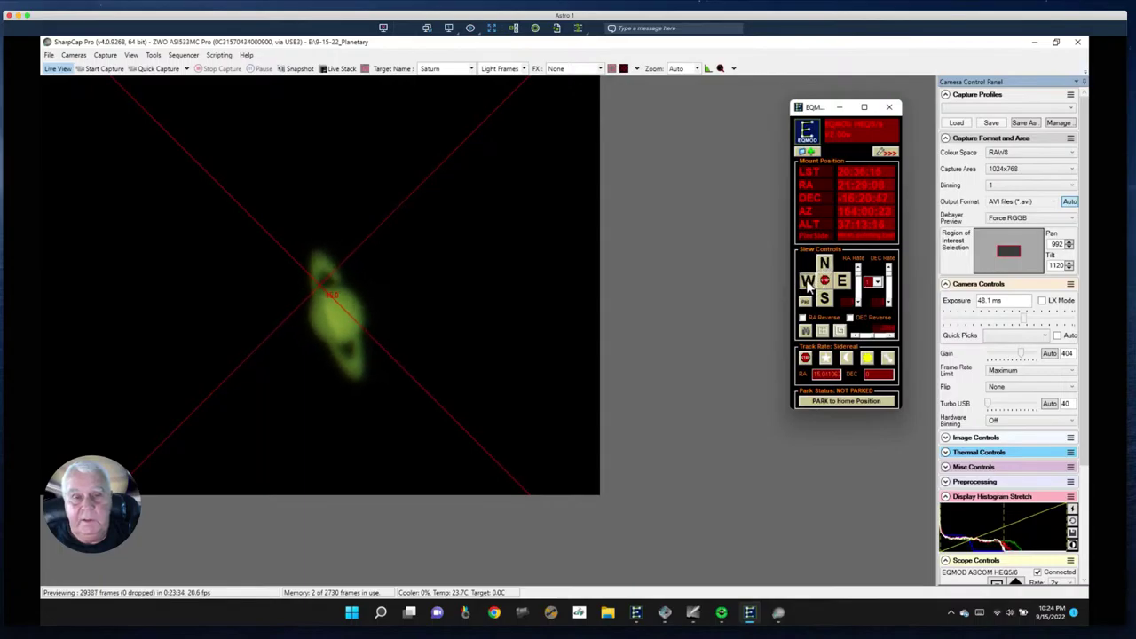
pyautogui.click(808, 282)
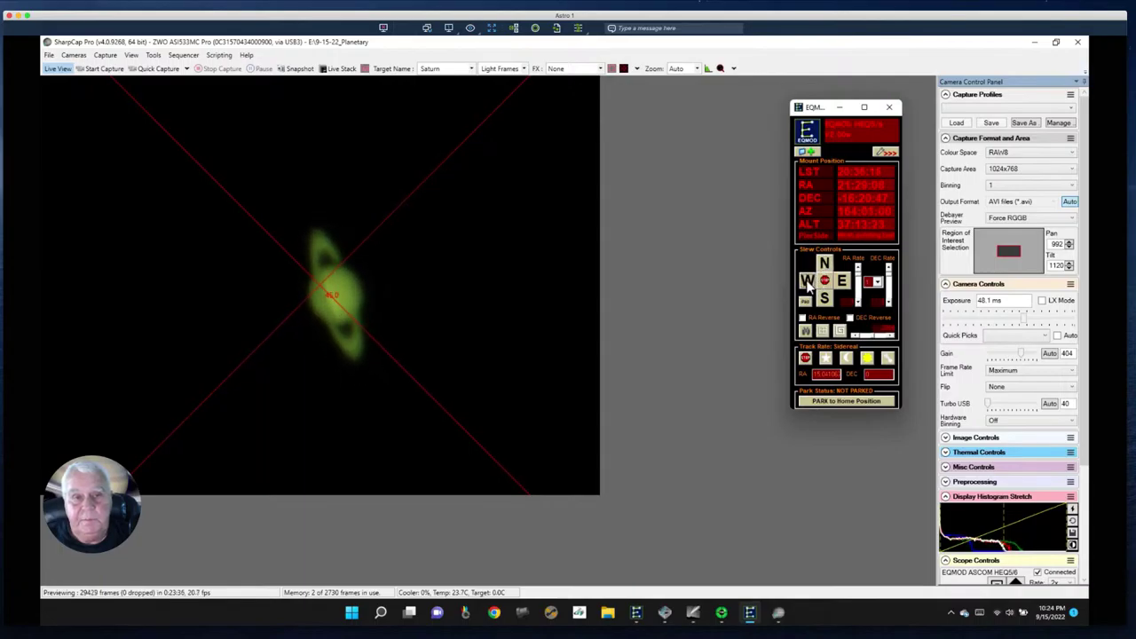
pyautogui.click(808, 283)
pyautogui.click(808, 282)
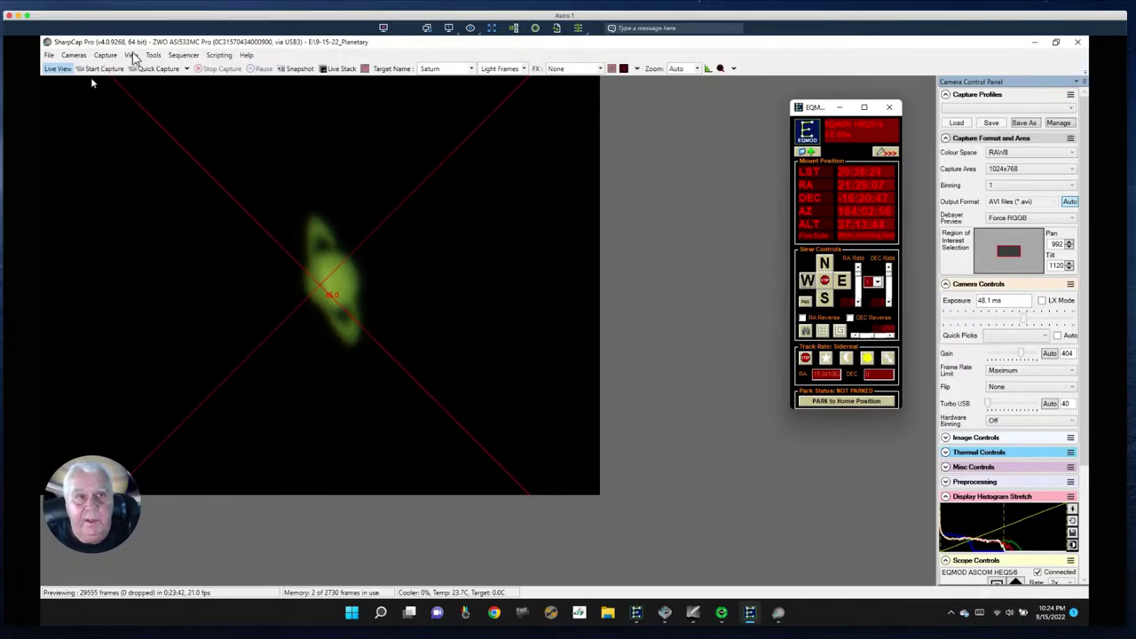
# - Start a 5000-frame quick capture of Saturn and switch back to the Sequence Generator Pro computer
pyautogui.click(160, 71)
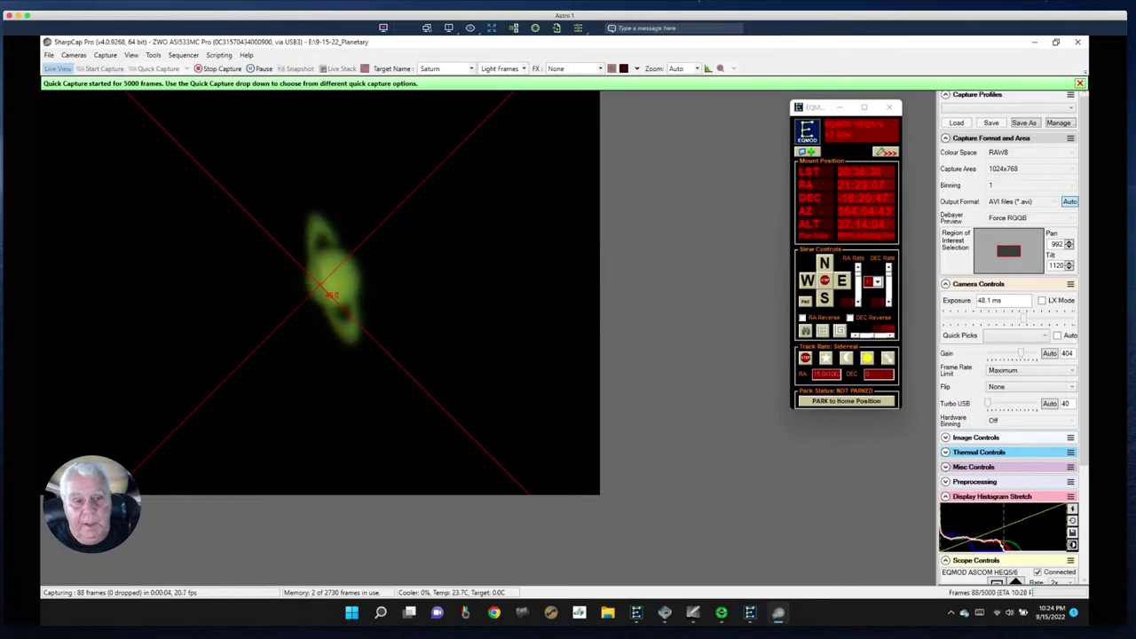
pyautogui.hotkey('ctrl', 'Right')
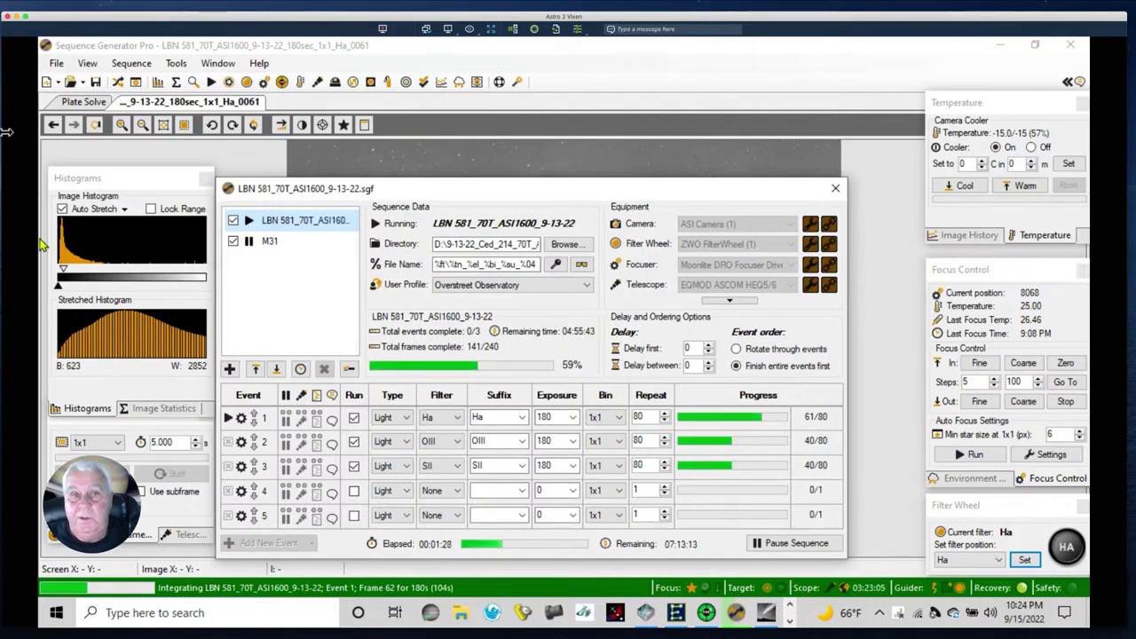
pyautogui.click(173, 65)
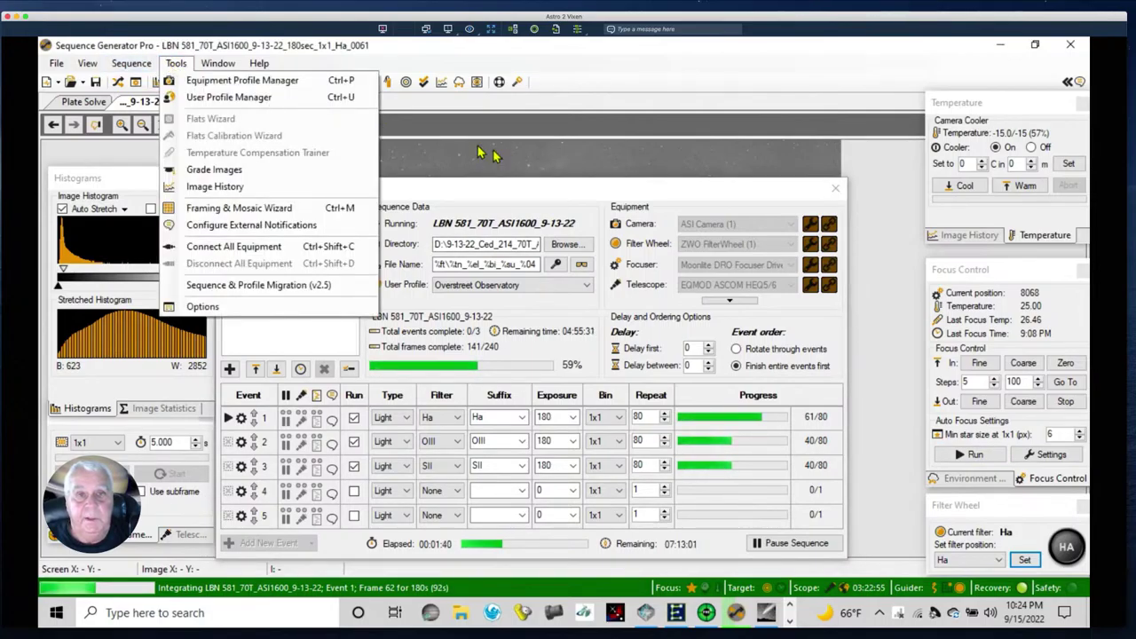
pyautogui.press('Escape')
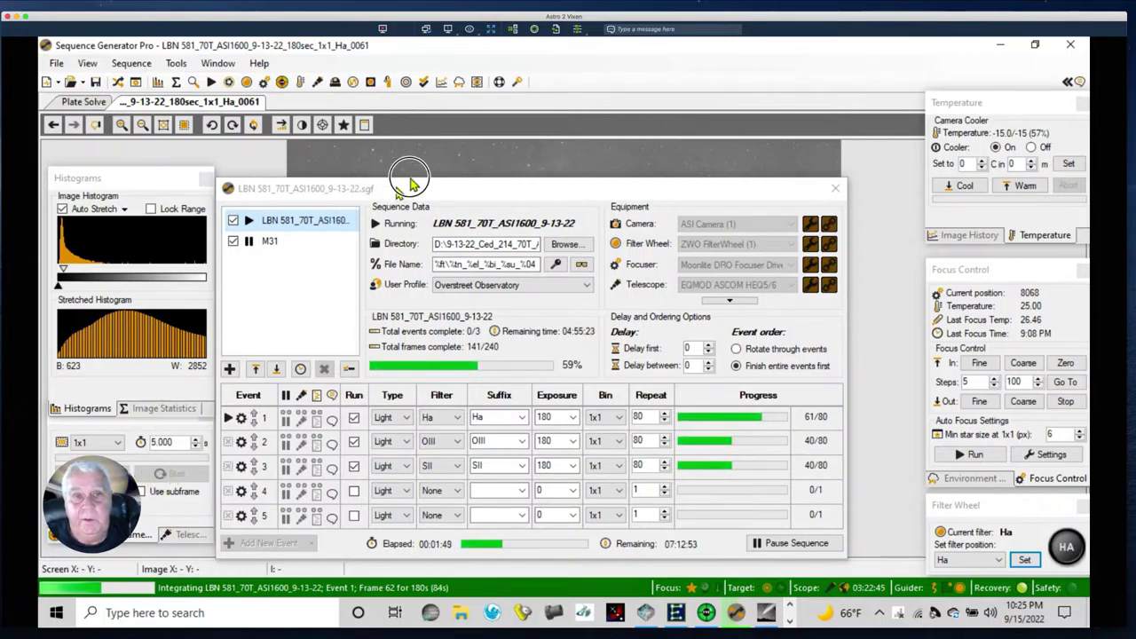
# - Show the image statistics in place of the histograms and move the sequence window up near the image tabs
pyautogui.moveTo(410, 183); pyautogui.dragTo(453, 159)
pyautogui.click(161, 408)
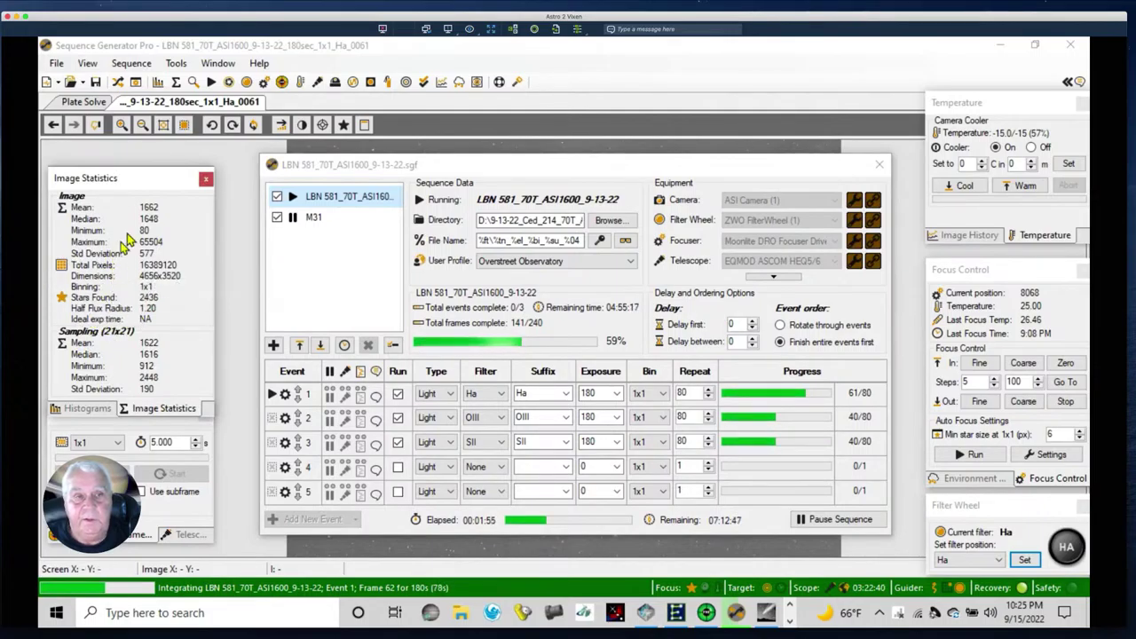
pyautogui.moveTo(82, 223)
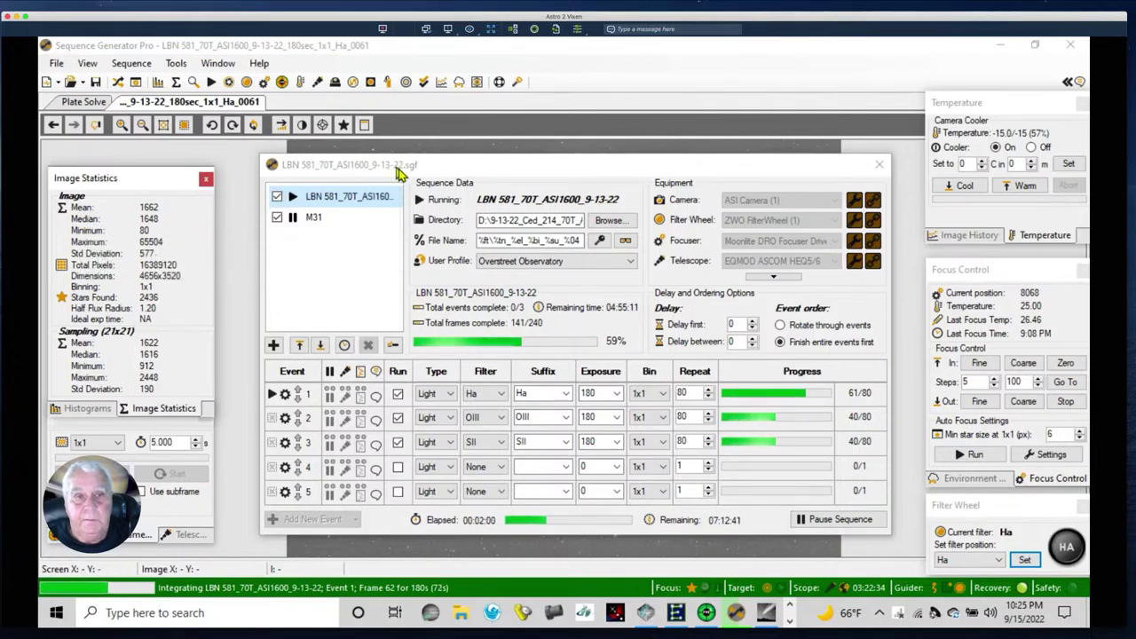
pyautogui.moveTo(441, 157); pyautogui.dragTo(378, 100)
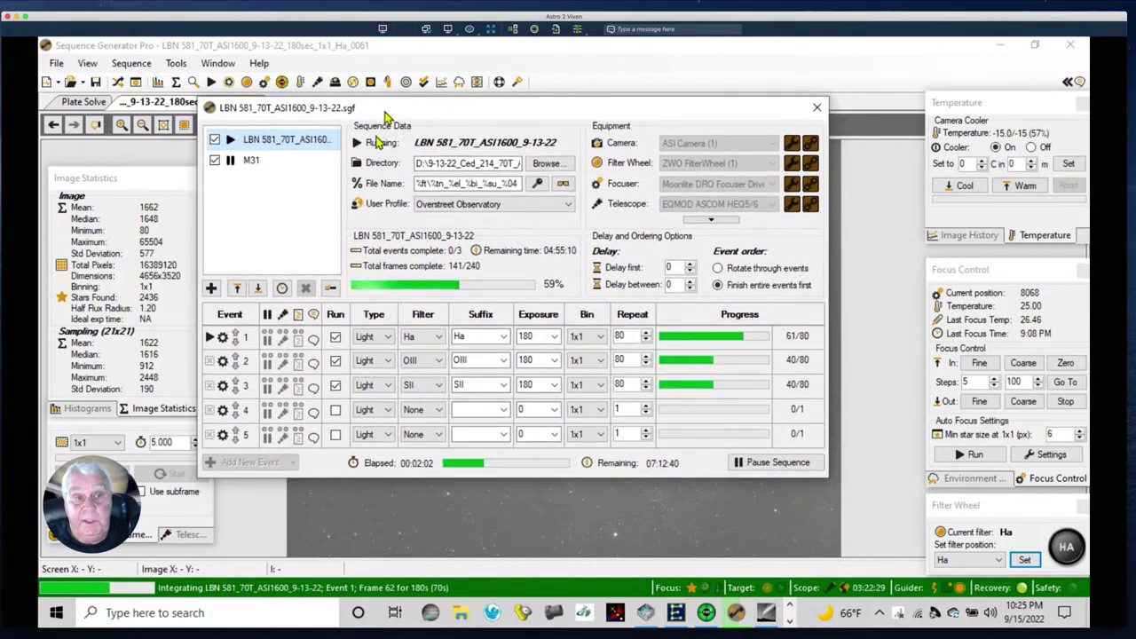
# - Look through the PHD2 Graph, Frame and Focus and Telescope panels, and bring up the EQMOD mount control window
pyautogui.click(98, 535)
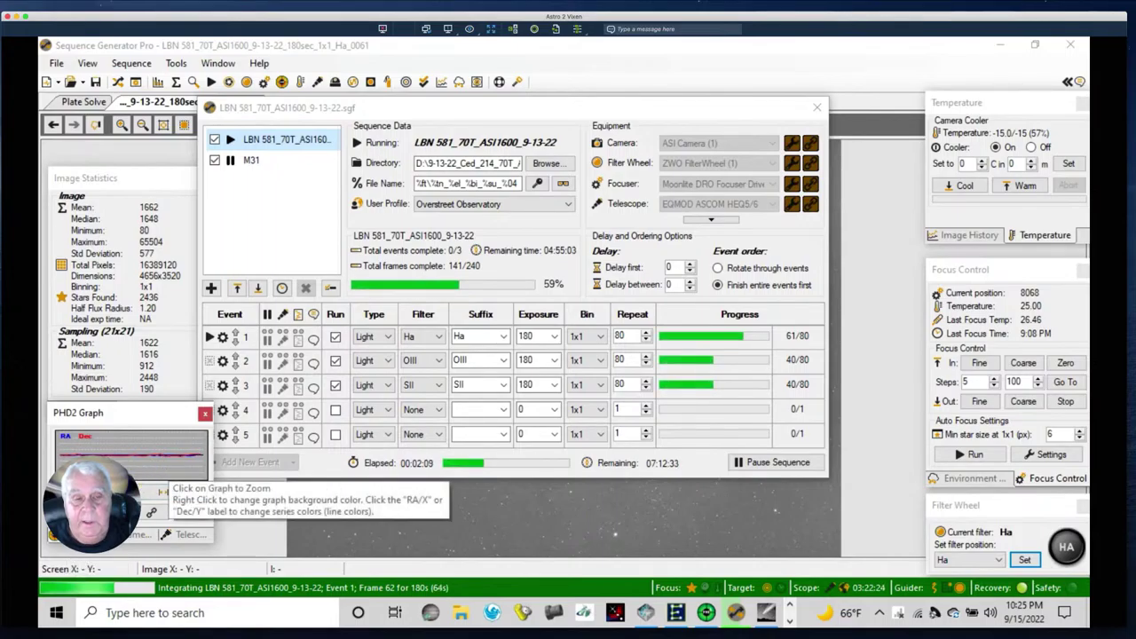
pyautogui.click(129, 535)
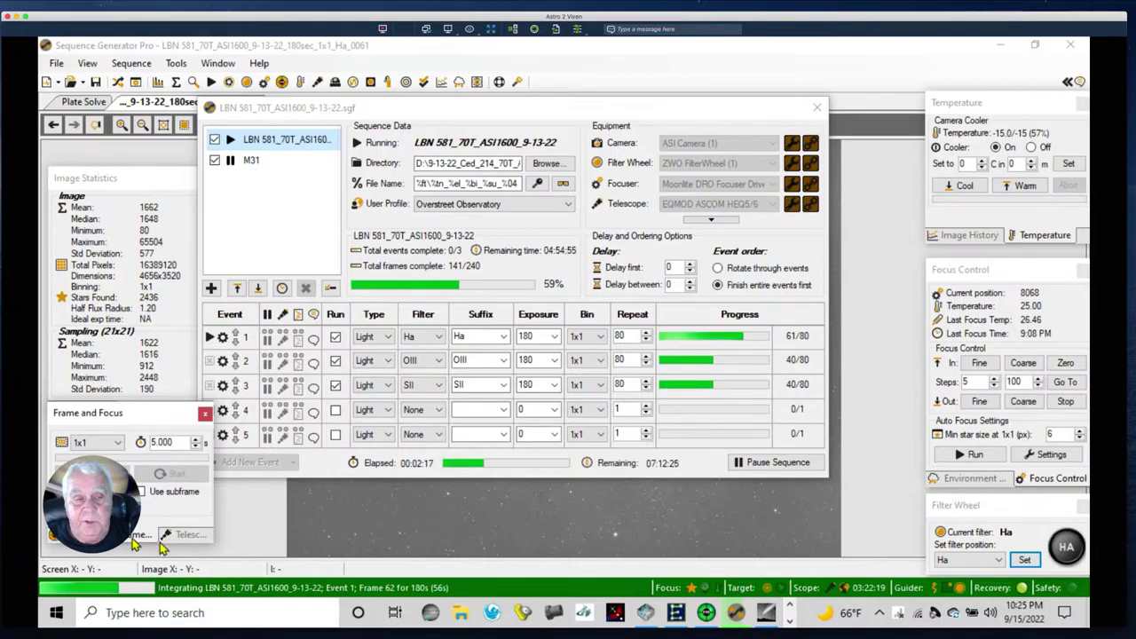
pyautogui.click(183, 534)
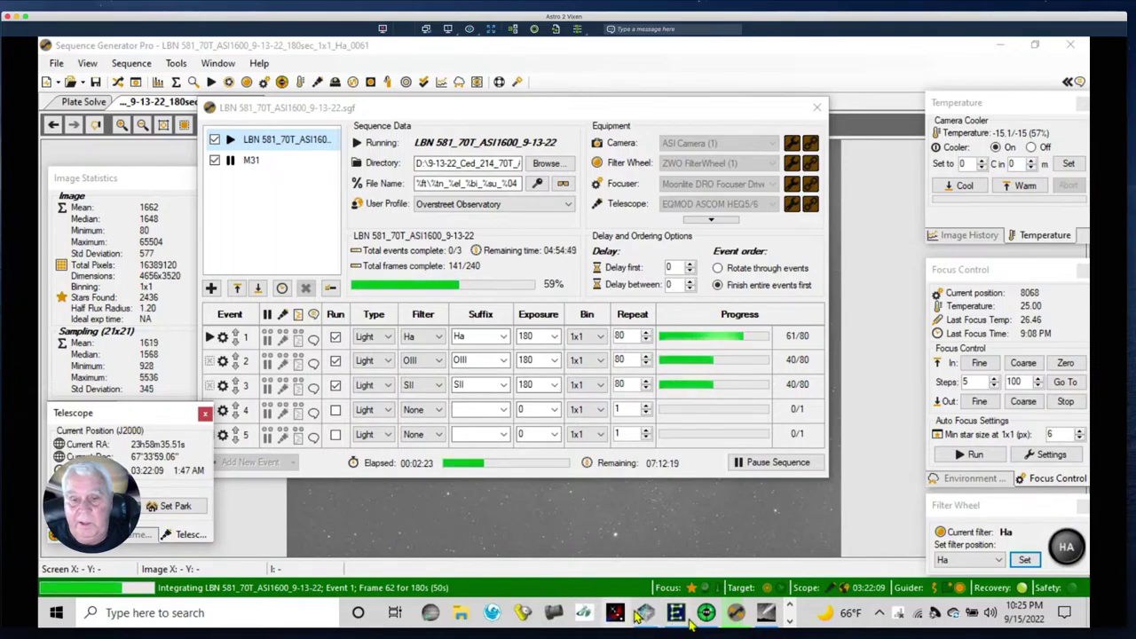
pyautogui.click(788, 621)
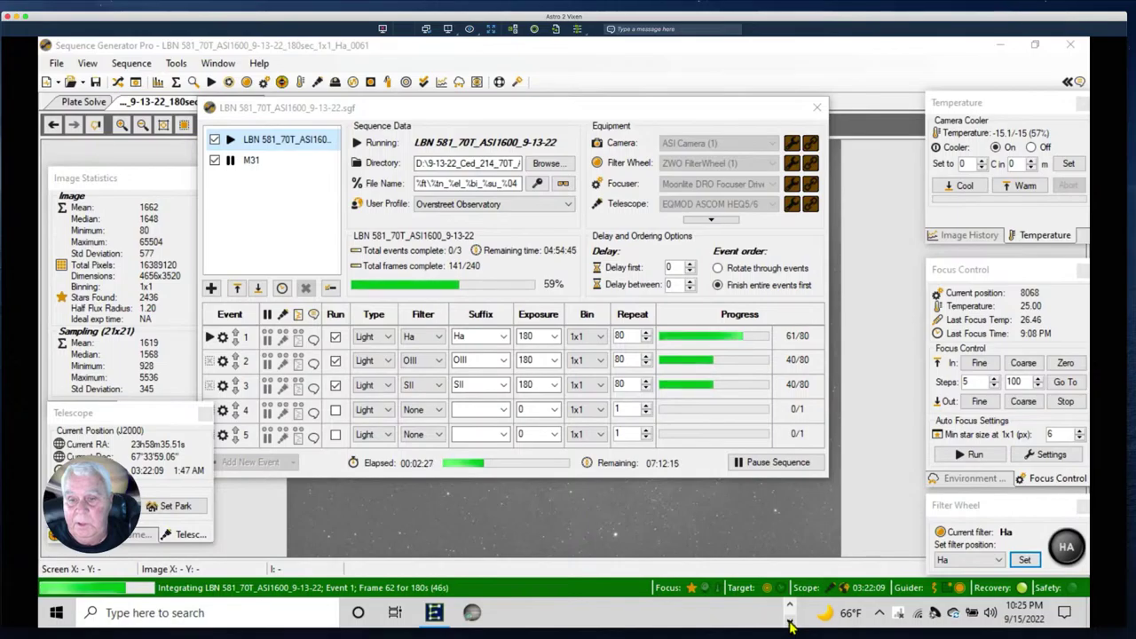
pyautogui.click(436, 612)
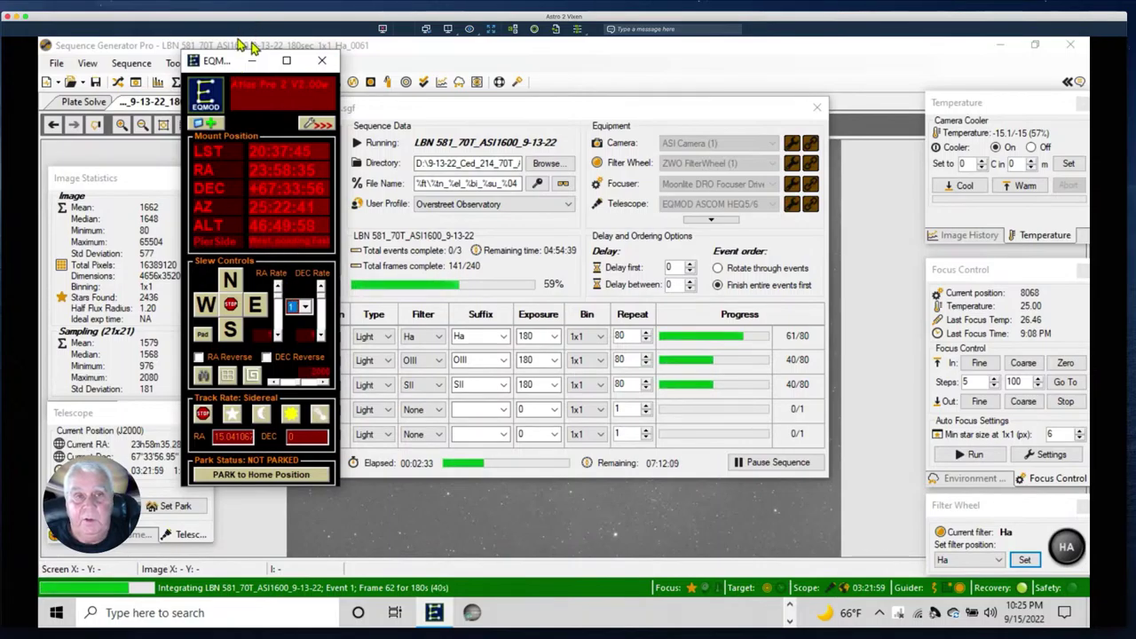
# - Examine the PHD2 guiding graph and the environment data, including the environment graphs in Pegasus Astro Ultimate Powerbox v2
pyautogui.click(100, 399)
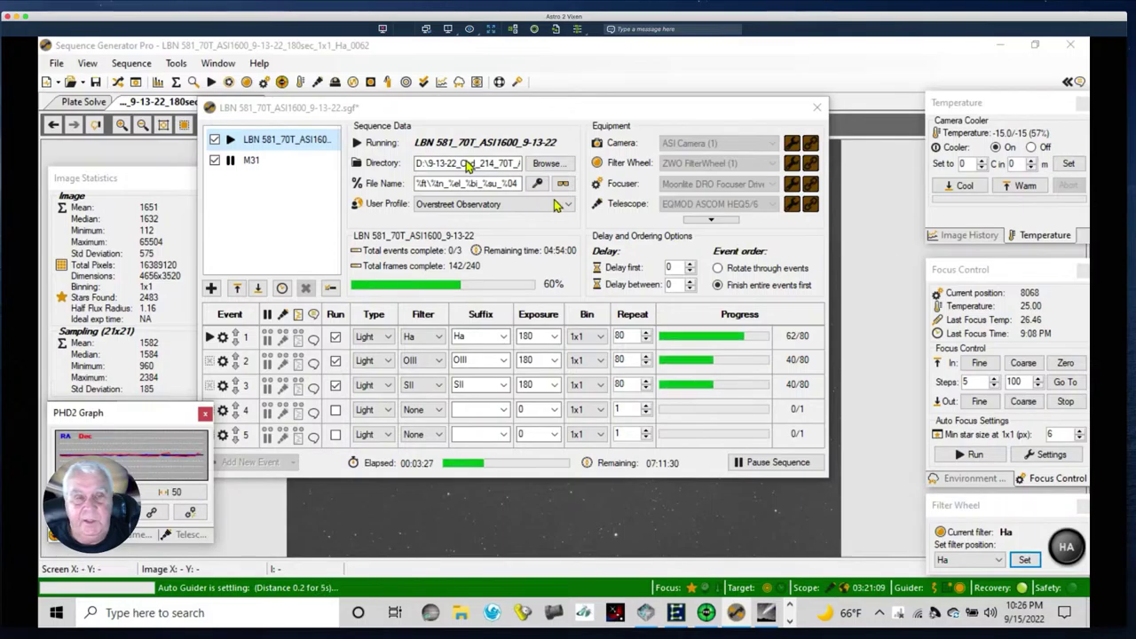
pyautogui.click(964, 480)
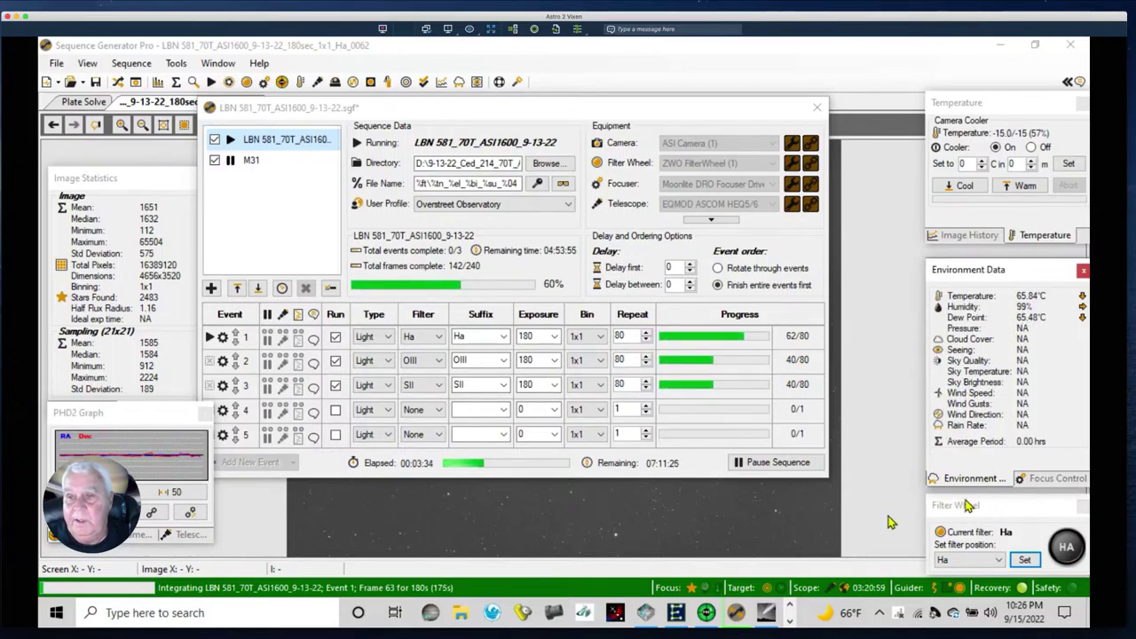
pyautogui.click(645, 612)
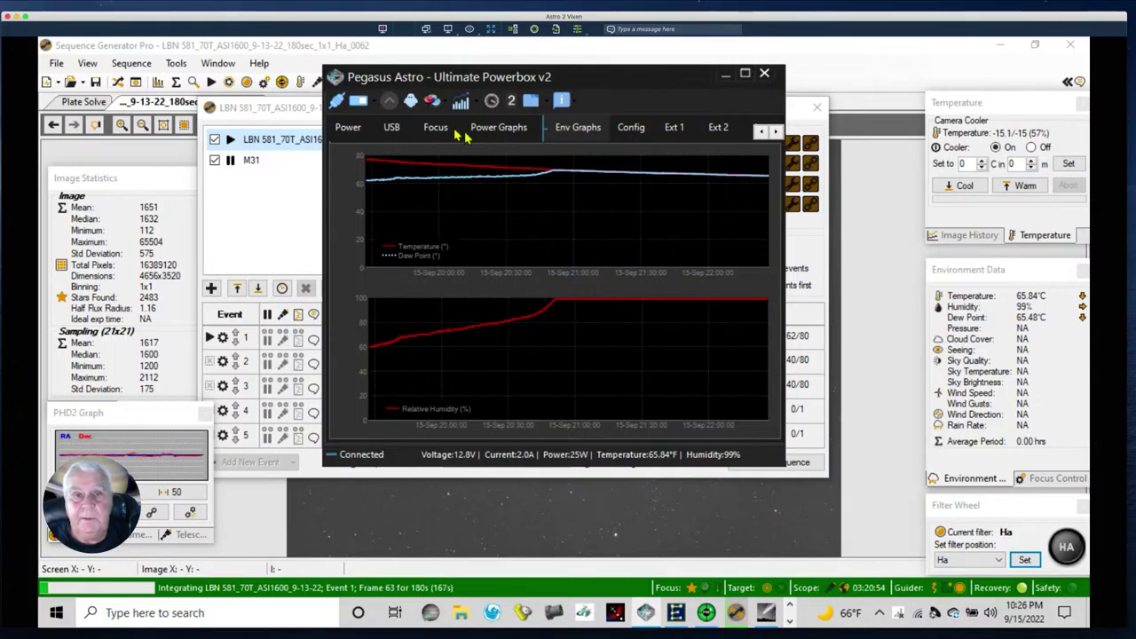
# - Rename the first power output of the Ultimate Powerbox as Camera
pyautogui.click(348, 128)
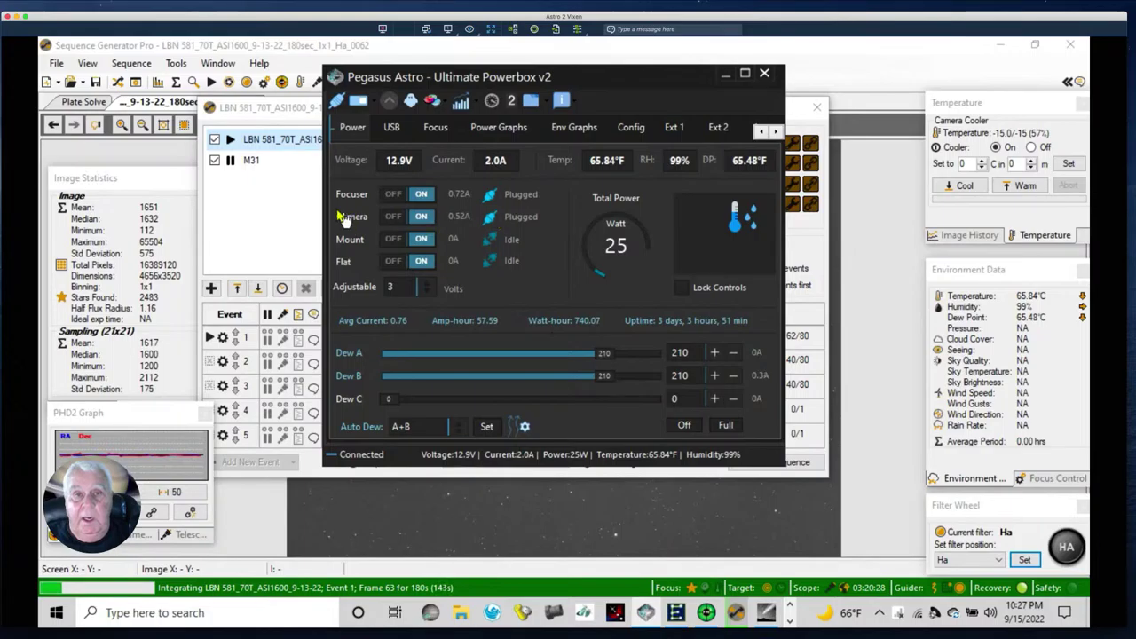
pyautogui.click(367, 201)
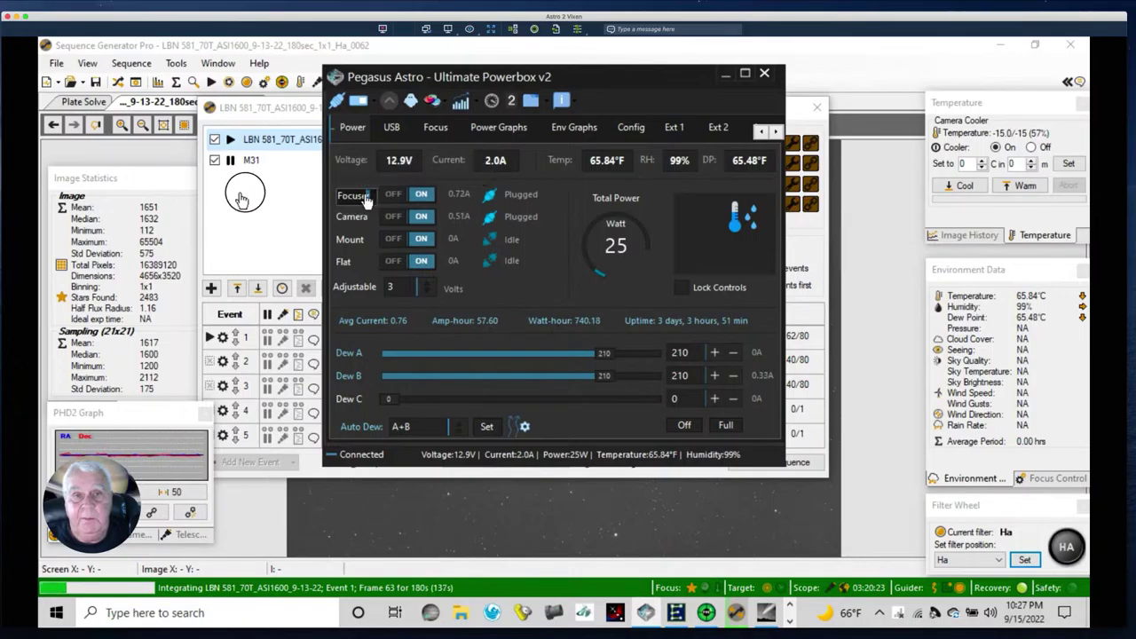
pyautogui.press('Return')
pyautogui.click(11, 4)
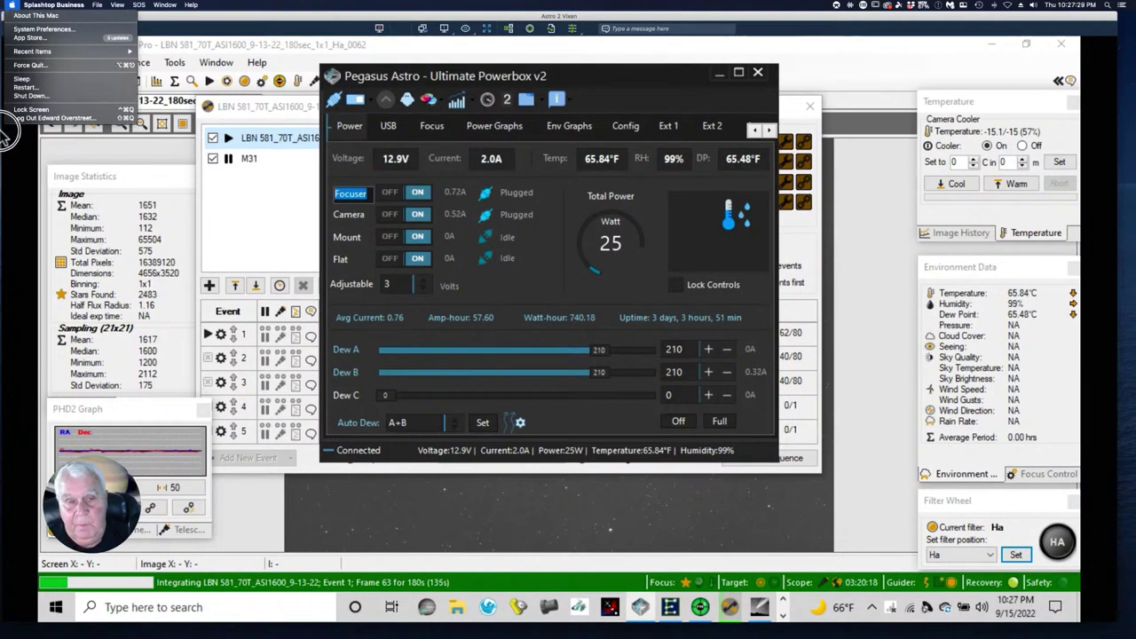
pyautogui.press('Escape')
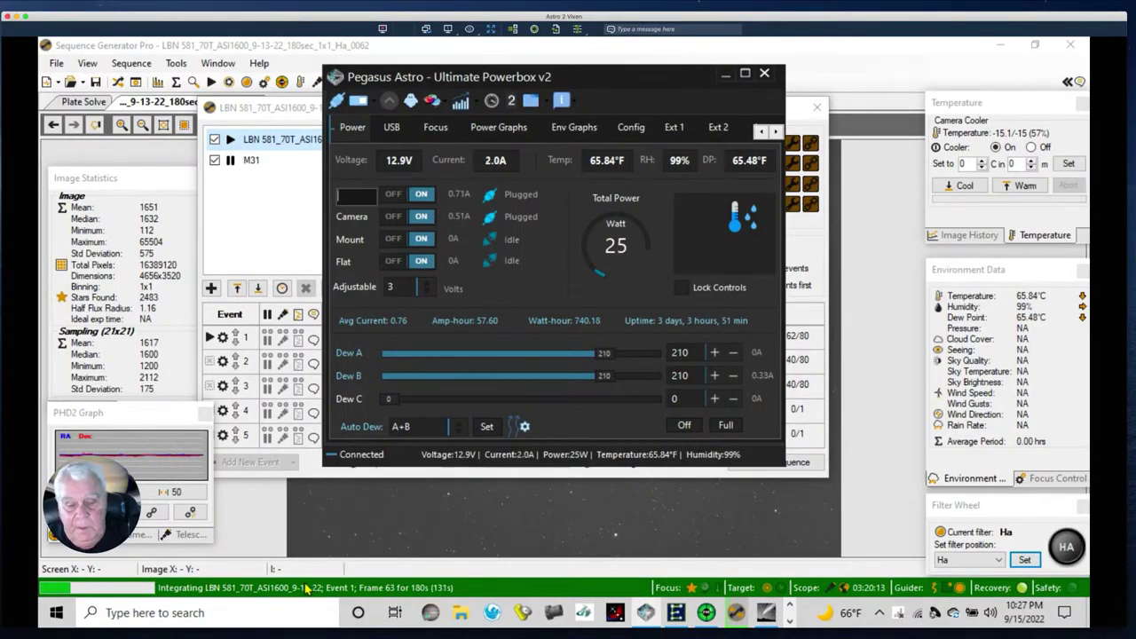
pyautogui.write('mera')
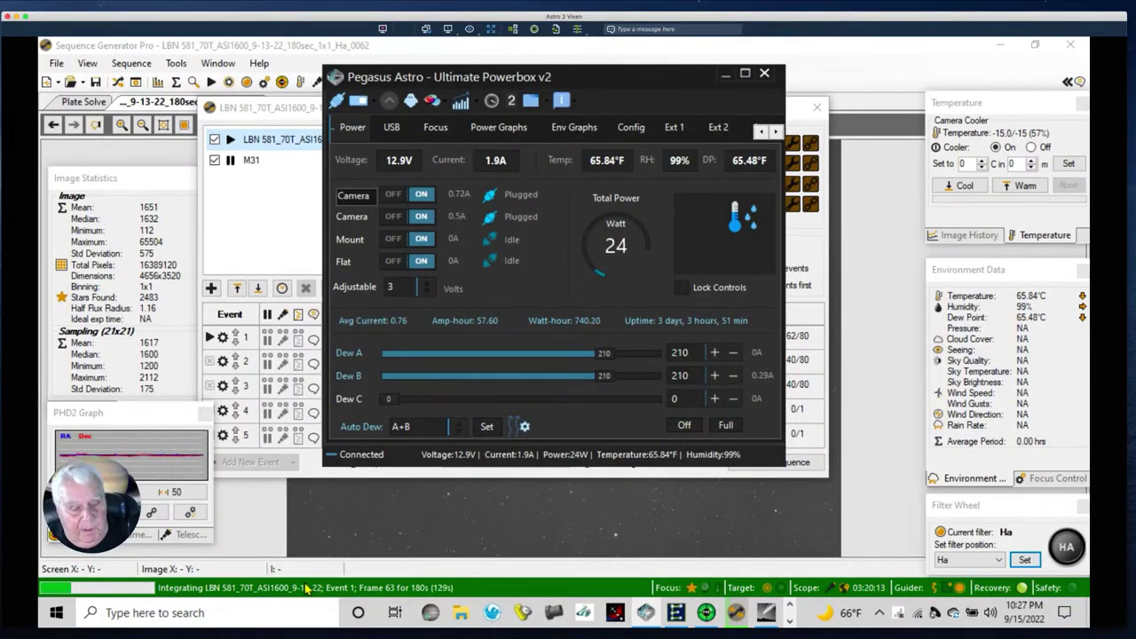
# - Rename the second power output of the Ultimate Powerbox as Mount, the third as Focuser, and keep the fourth named Flat
pyautogui.click(349, 222)
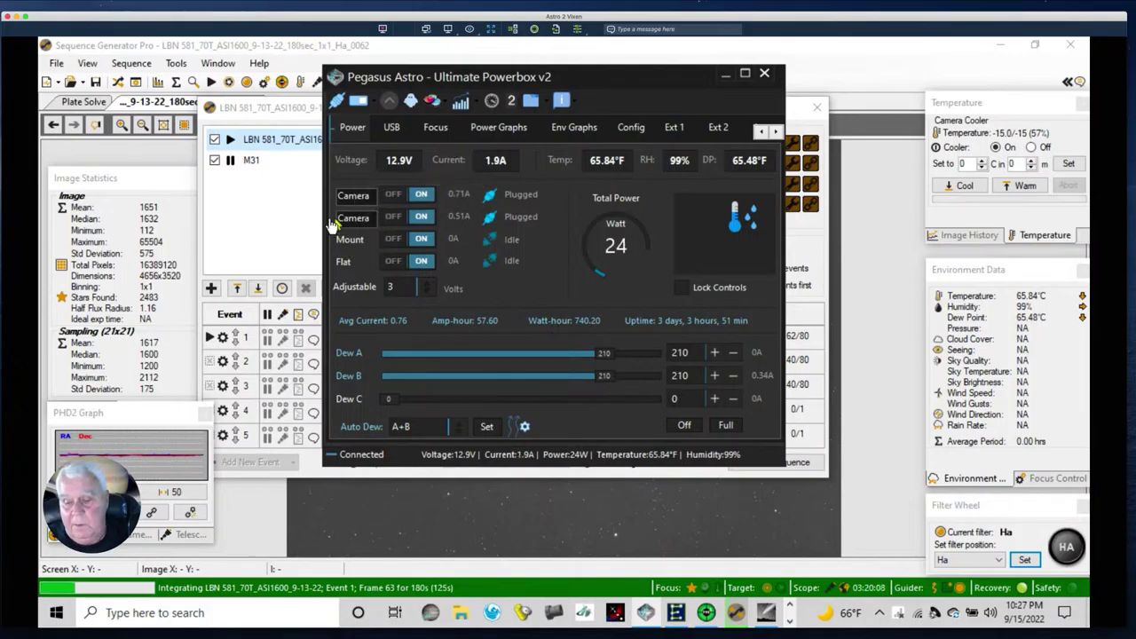
pyautogui.press('BackSpace')
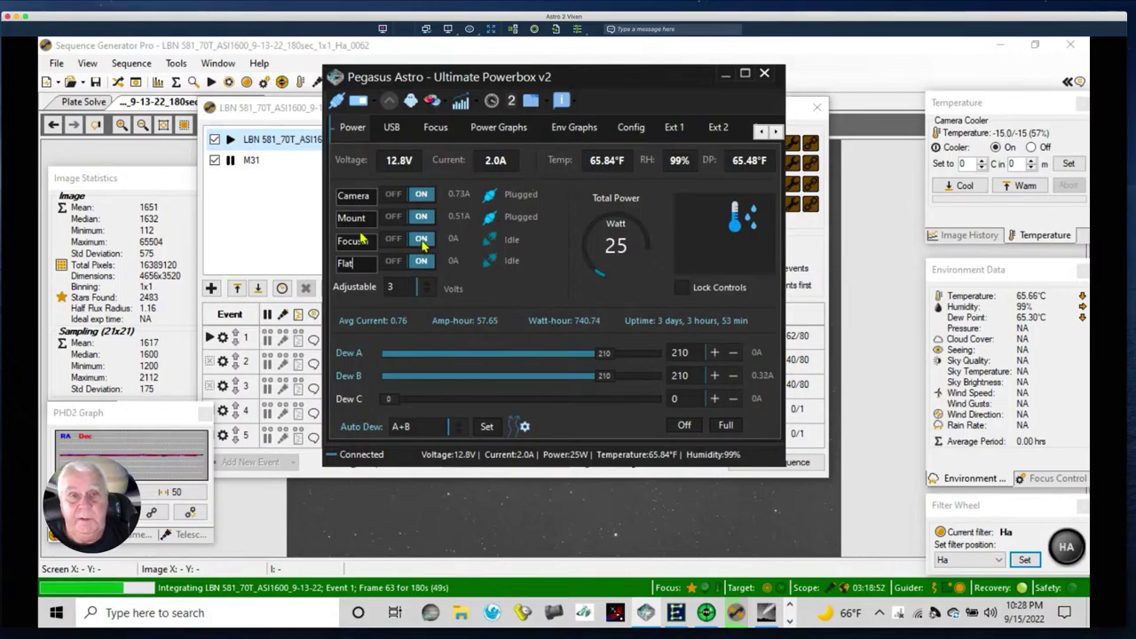
pyautogui.write('er')
pyautogui.click(362, 264)
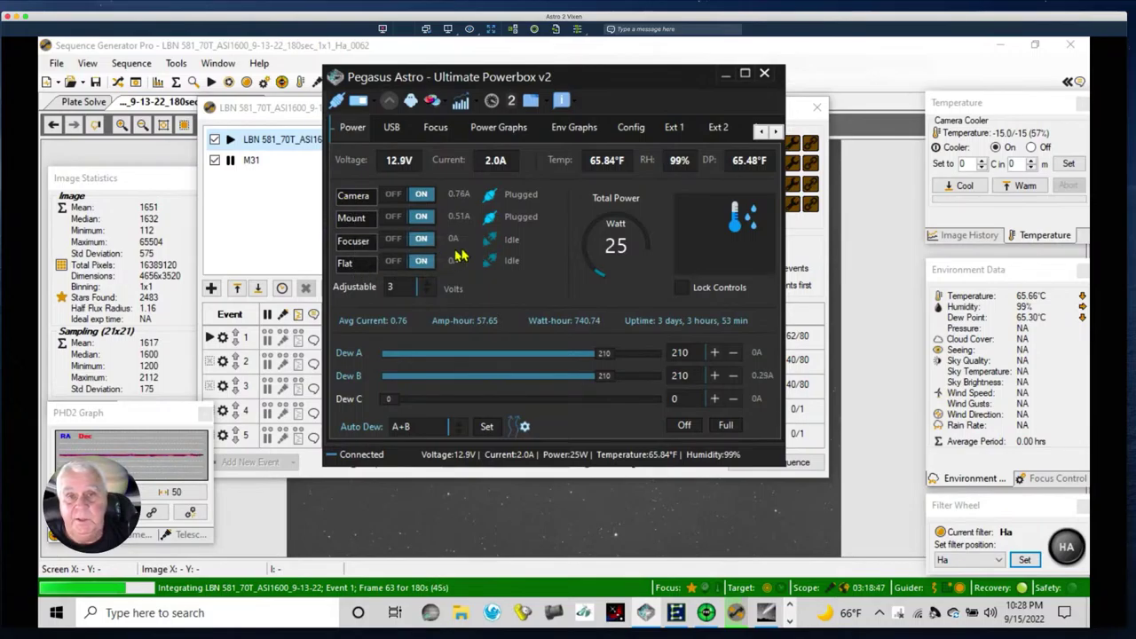
pyautogui.press('Return')
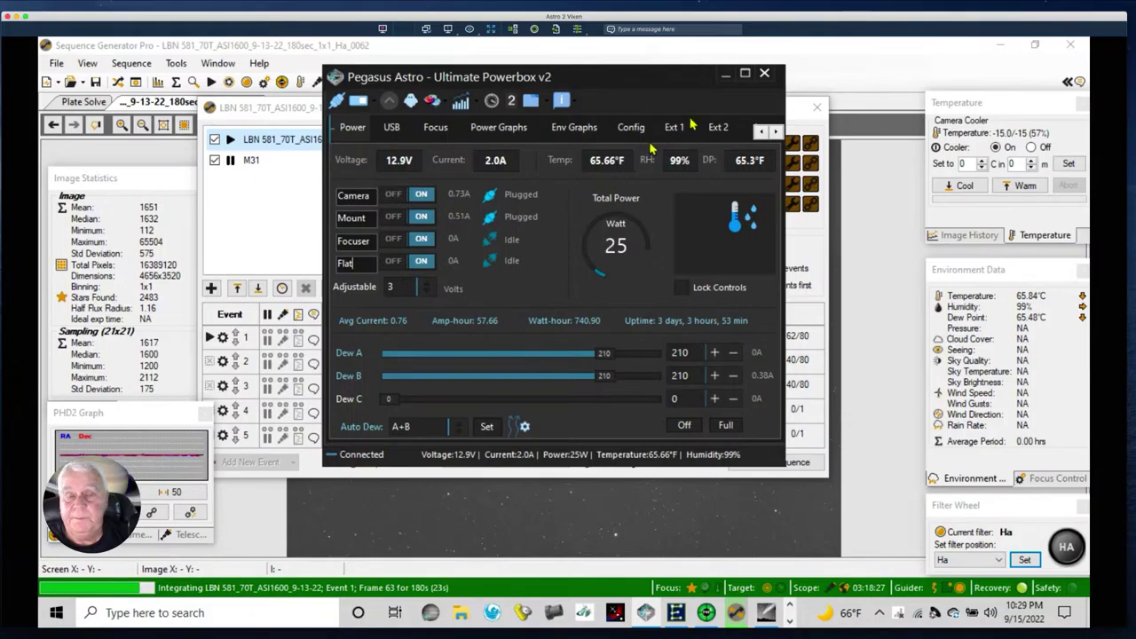
# - Return to the sequence and examine the LBN 581 target's altitude curve over the night with the target settings' planning tools
pyautogui.click(712, 57)
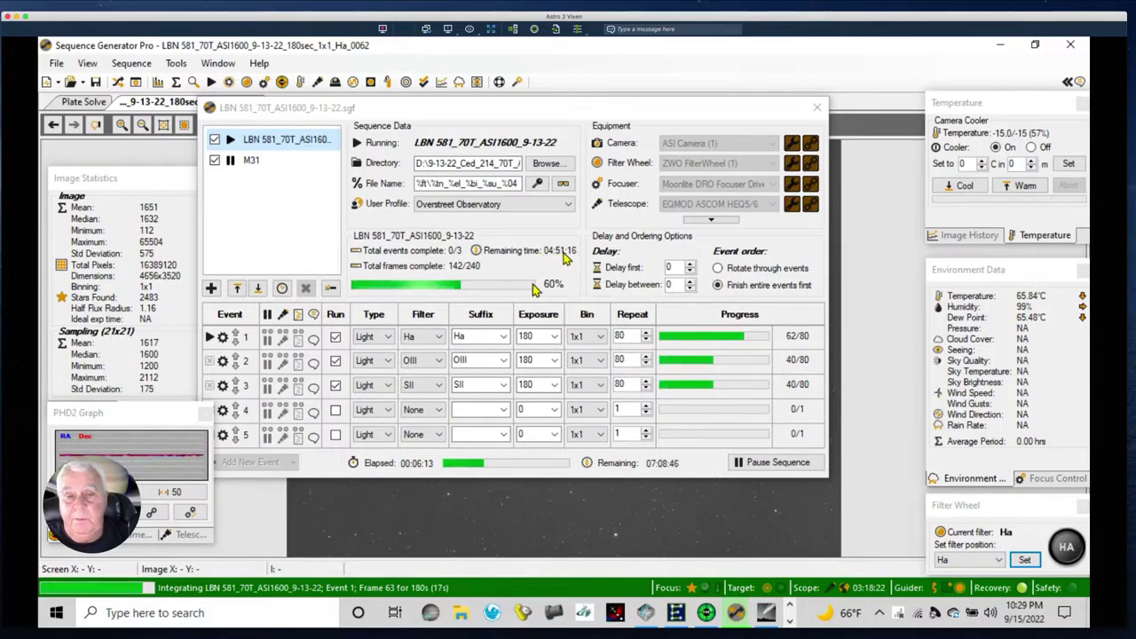
pyautogui.click(330, 142)
pyautogui.click(330, 142)
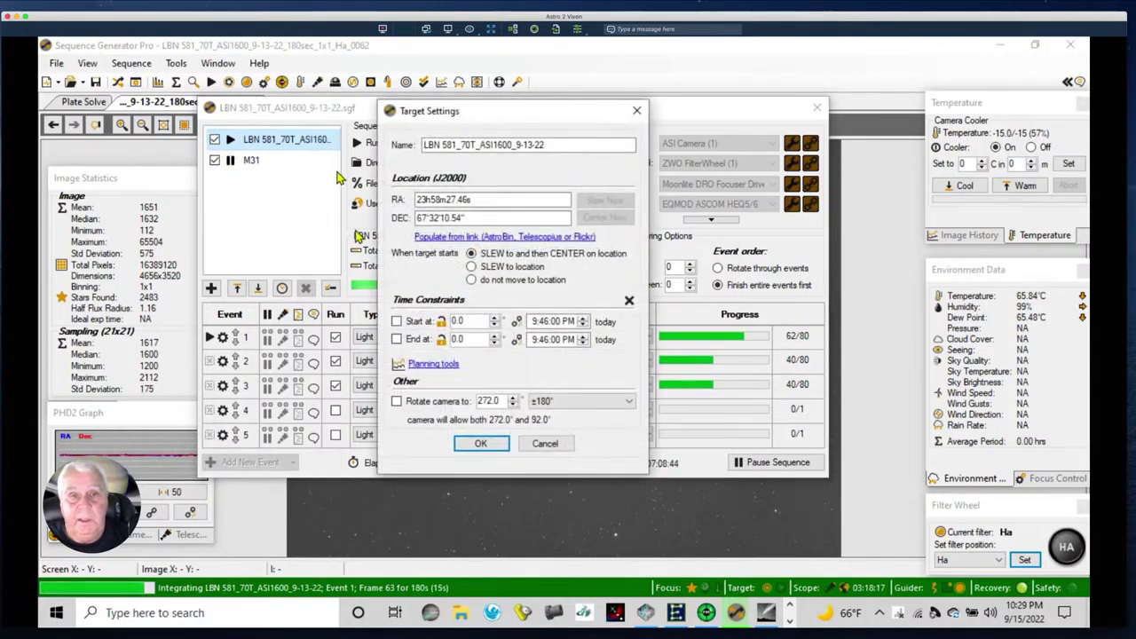
pyautogui.click(429, 366)
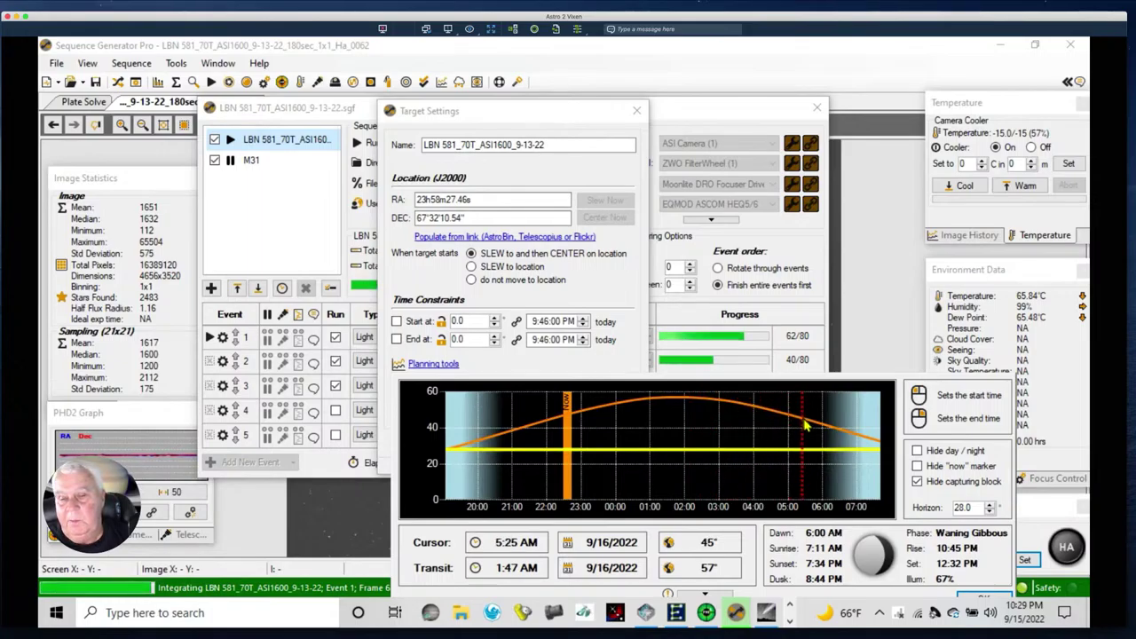
pyautogui.moveTo(497, 116); pyautogui.dragTo(426, 50)
pyautogui.click(916, 535)
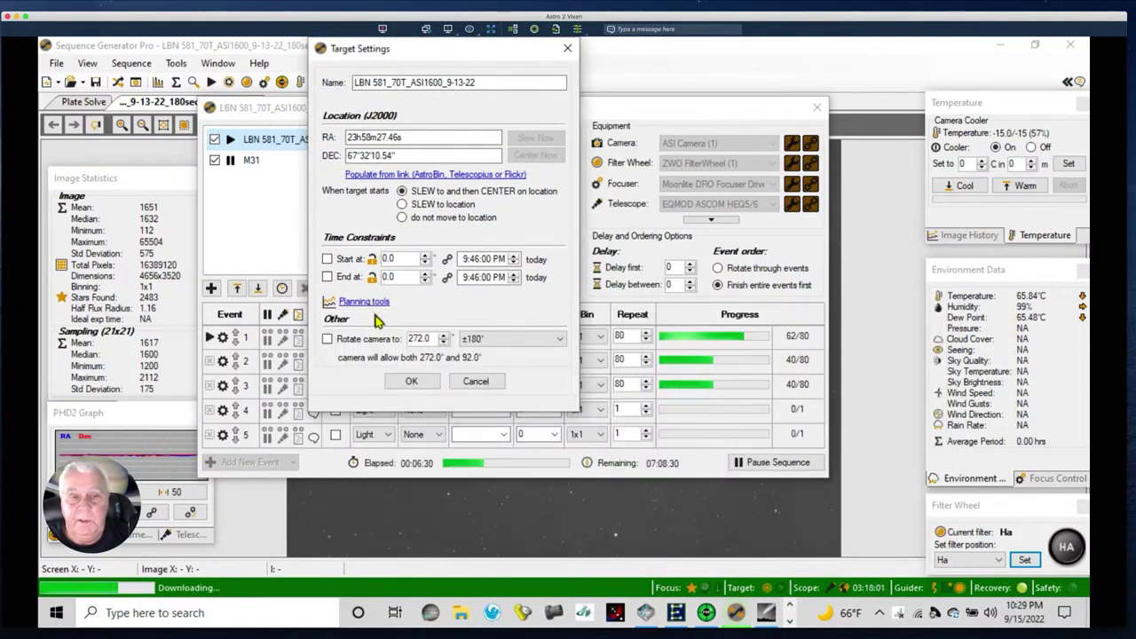
pyautogui.click(425, 387)
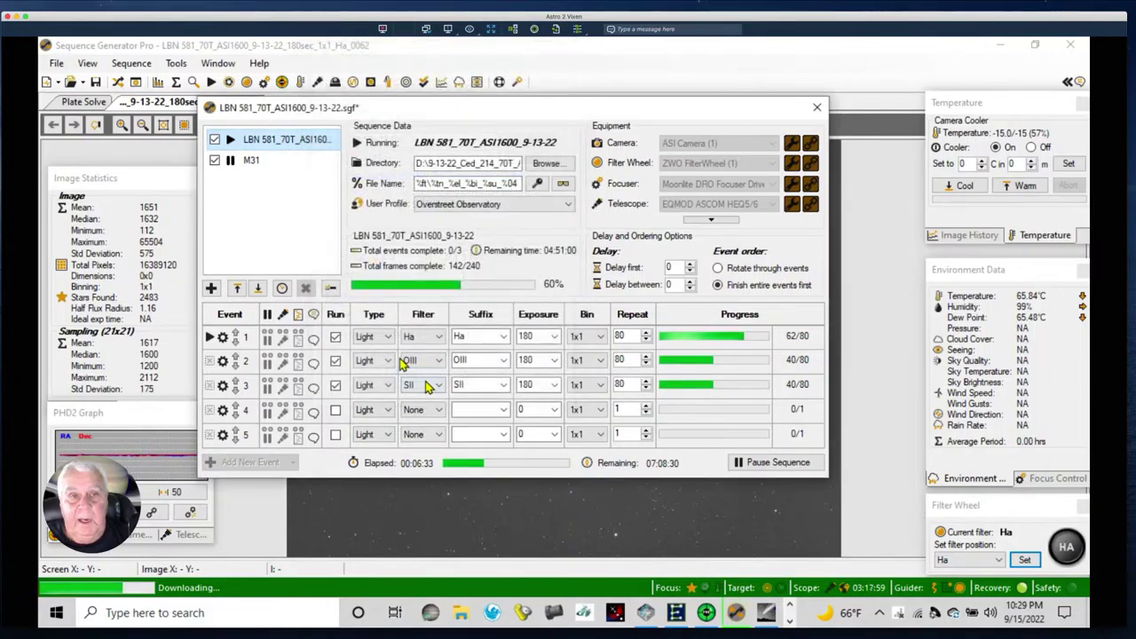
# - Exclude the M31 target from the running sequence, leaving LBN 581 enabled
pyautogui.click(245, 163)
pyautogui.rightClick(245, 160)
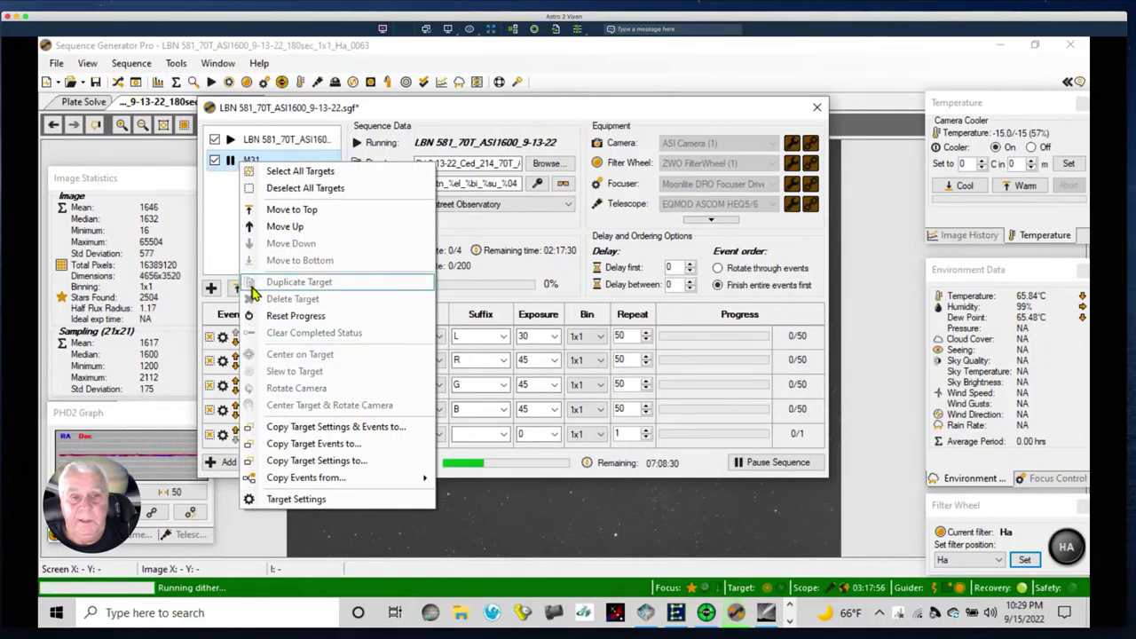
pyautogui.click(282, 190)
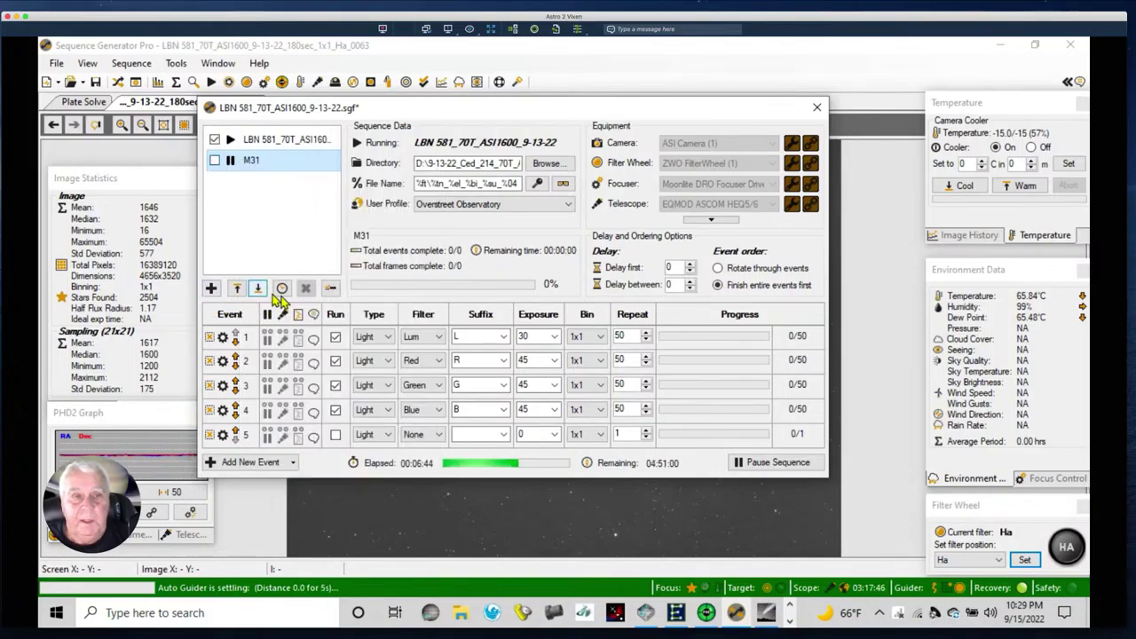
pyautogui.click(215, 161)
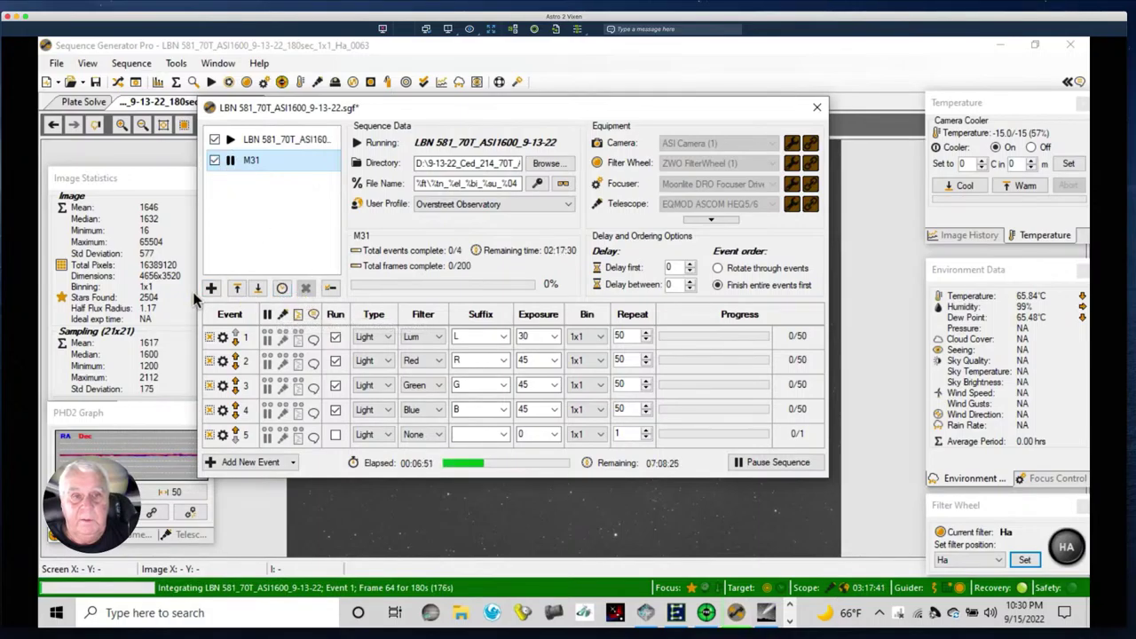
pyautogui.click(216, 160)
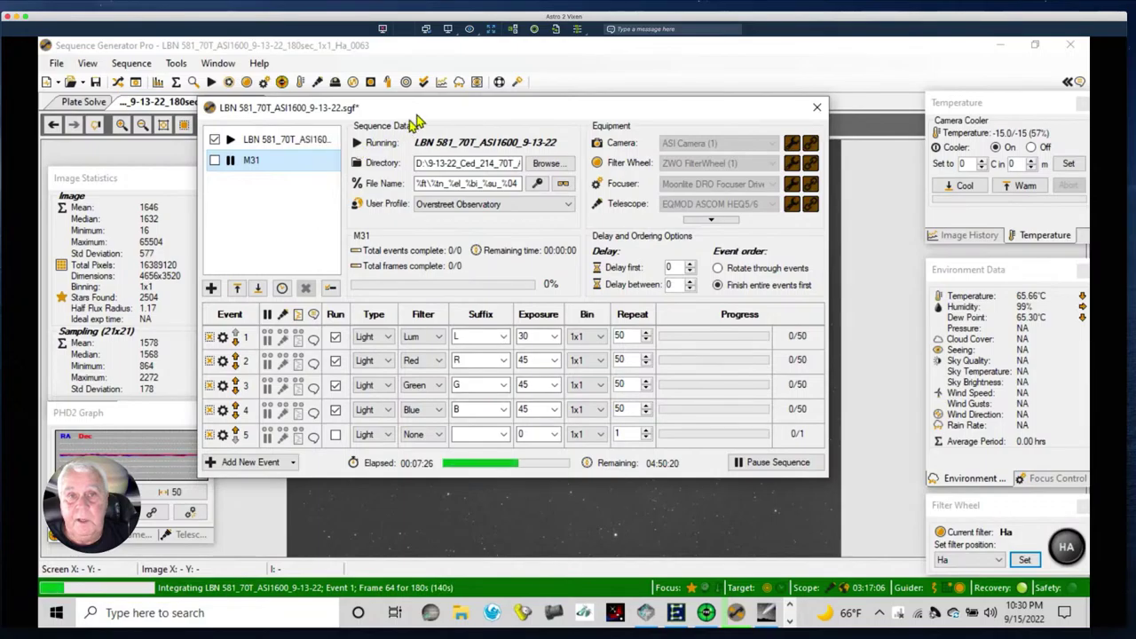
# - Move the sequence window down so it no longer covers the image tabs and image toolbar
pyautogui.moveTo(421, 108); pyautogui.dragTo(378, 112)
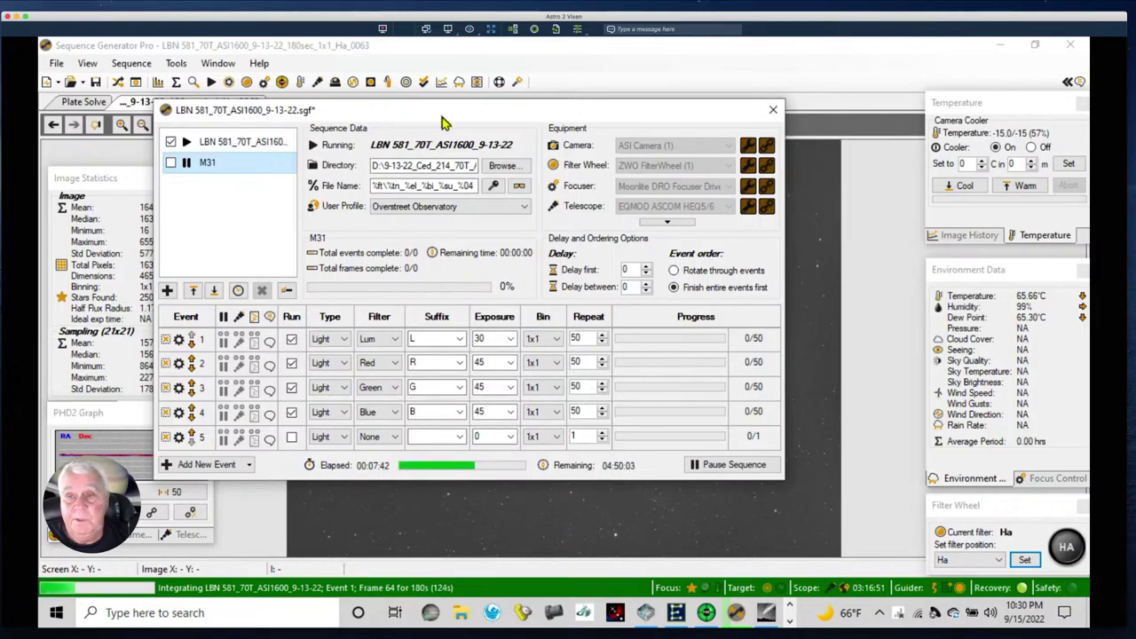
pyautogui.moveTo(434, 121); pyautogui.dragTo(518, 140)
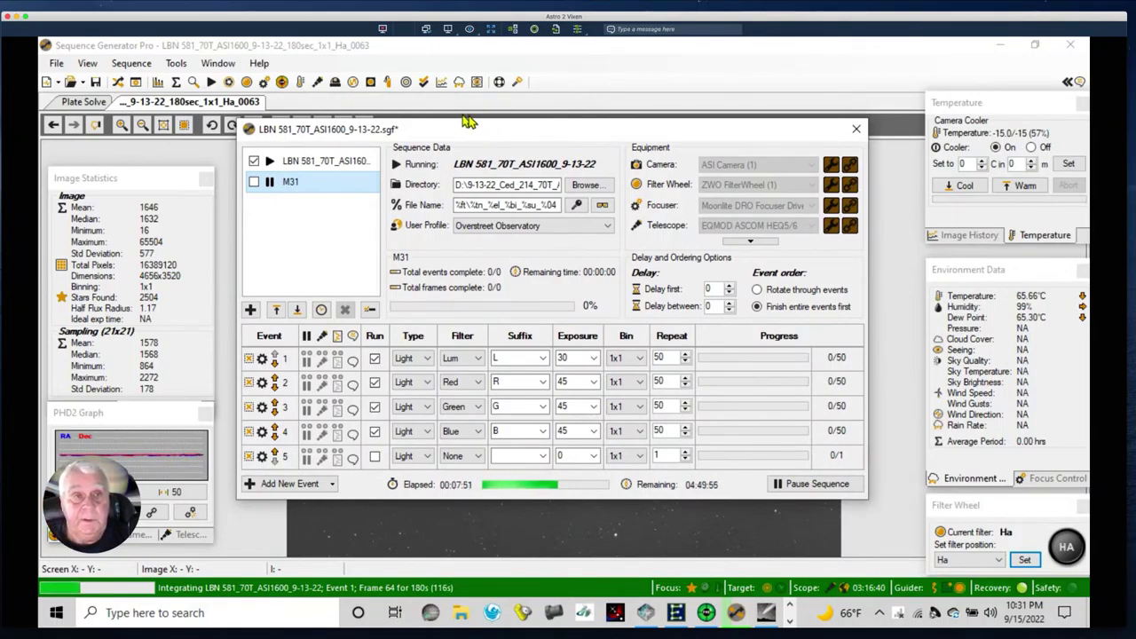
pyautogui.moveTo(486, 129); pyautogui.dragTo(487, 148)
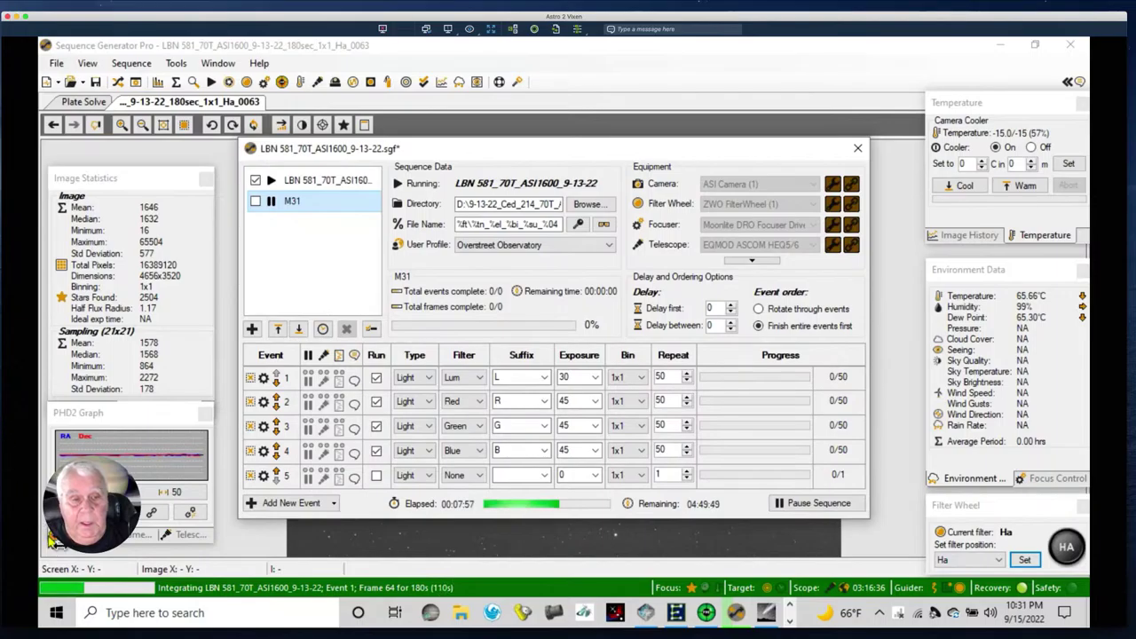
# - Switch to the Astro 1 computer, bring up PHD2 and clear its guiding history graph
pyautogui.click(76, 632)
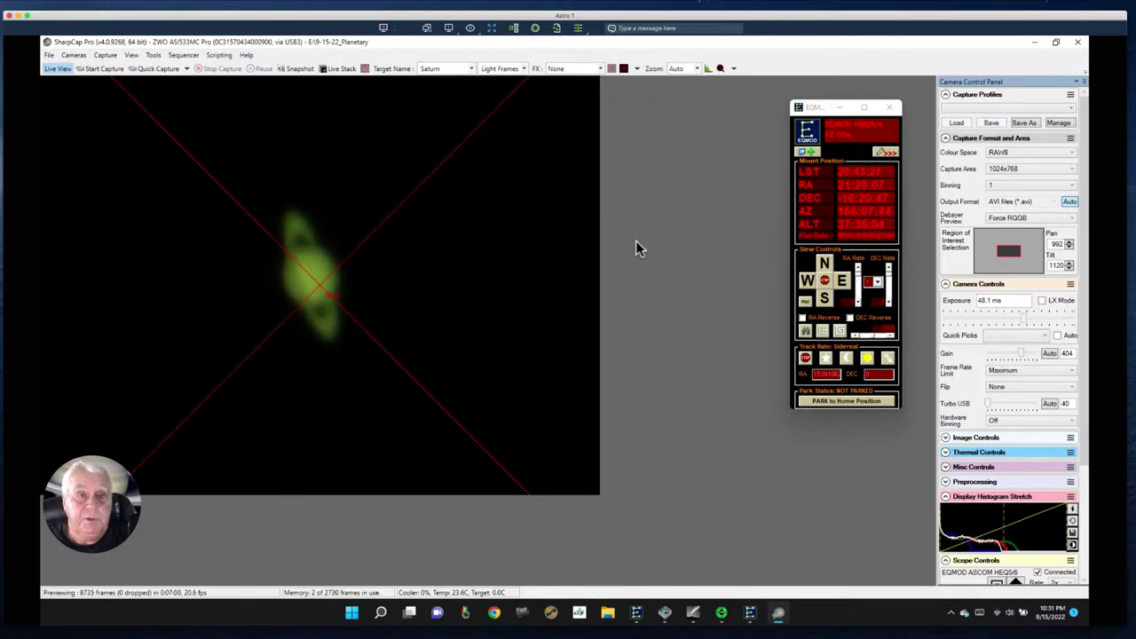
pyautogui.click(721, 614)
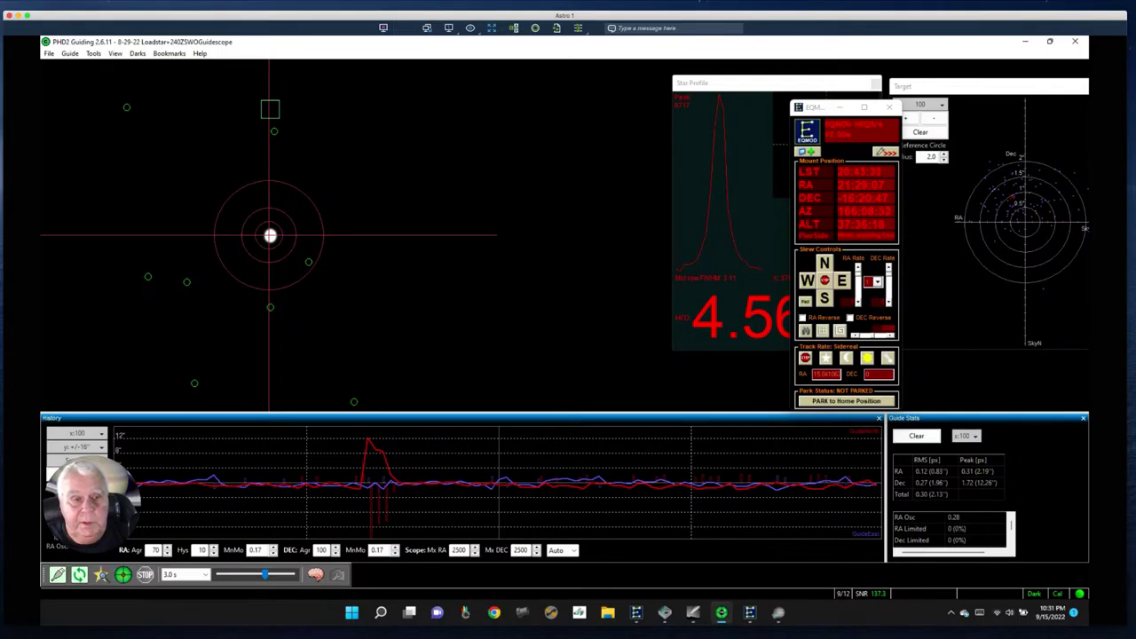
pyautogui.click(73, 460)
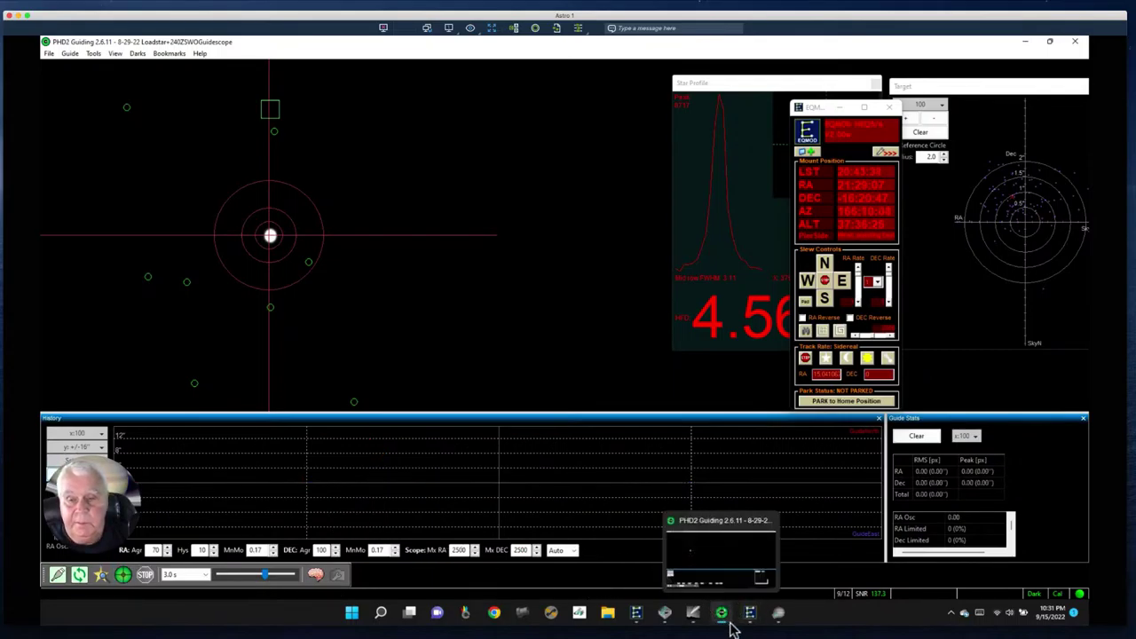
# - Bring up Cartes du Ciel, find Jupiter on the chart and slew the telescope to it
pyautogui.moveTo(750, 621)
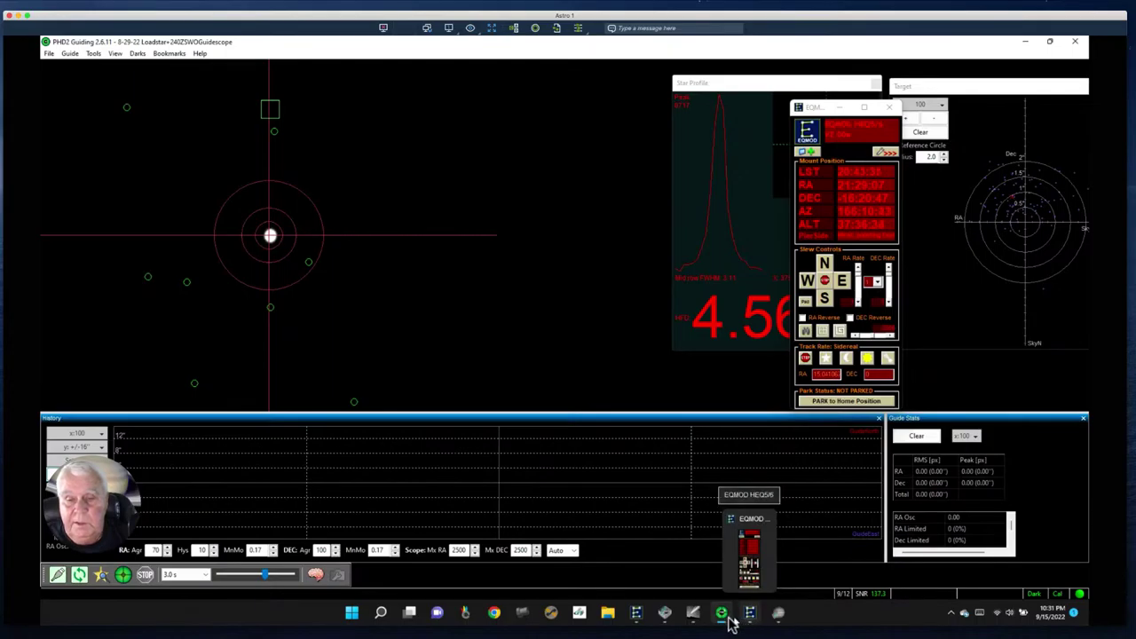
pyautogui.moveTo(638, 614)
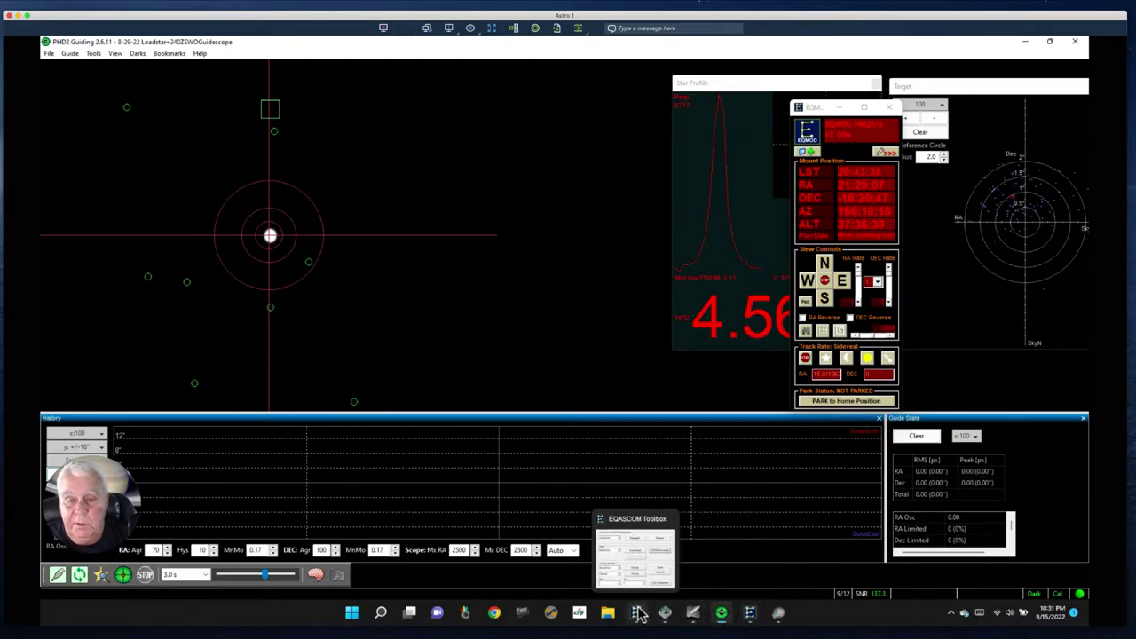
pyautogui.click(693, 615)
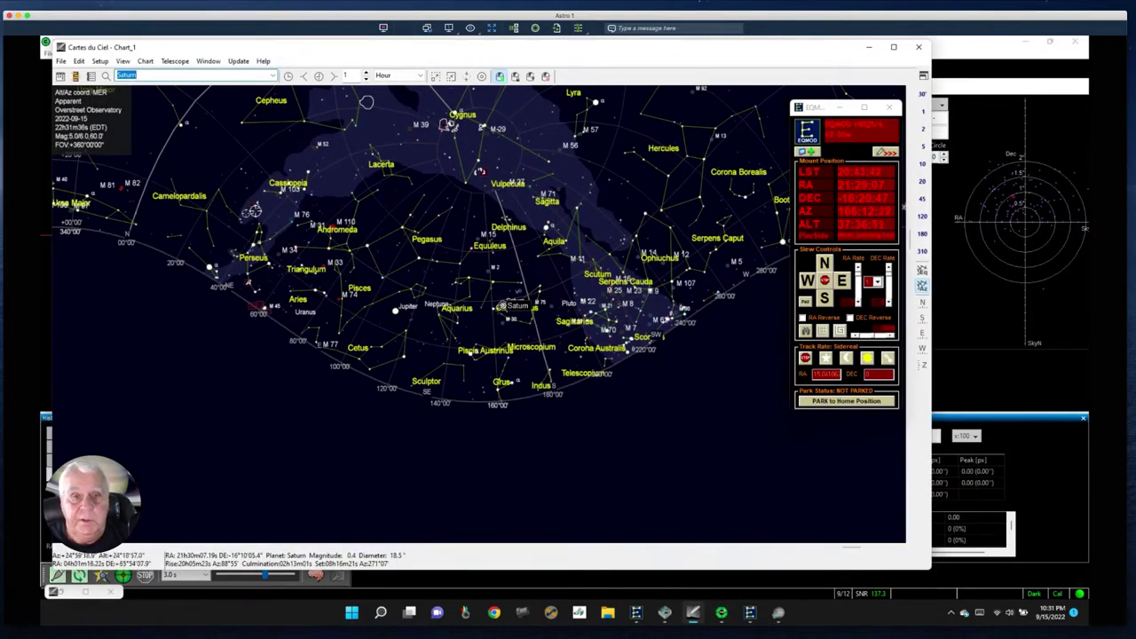
pyautogui.click(392, 309)
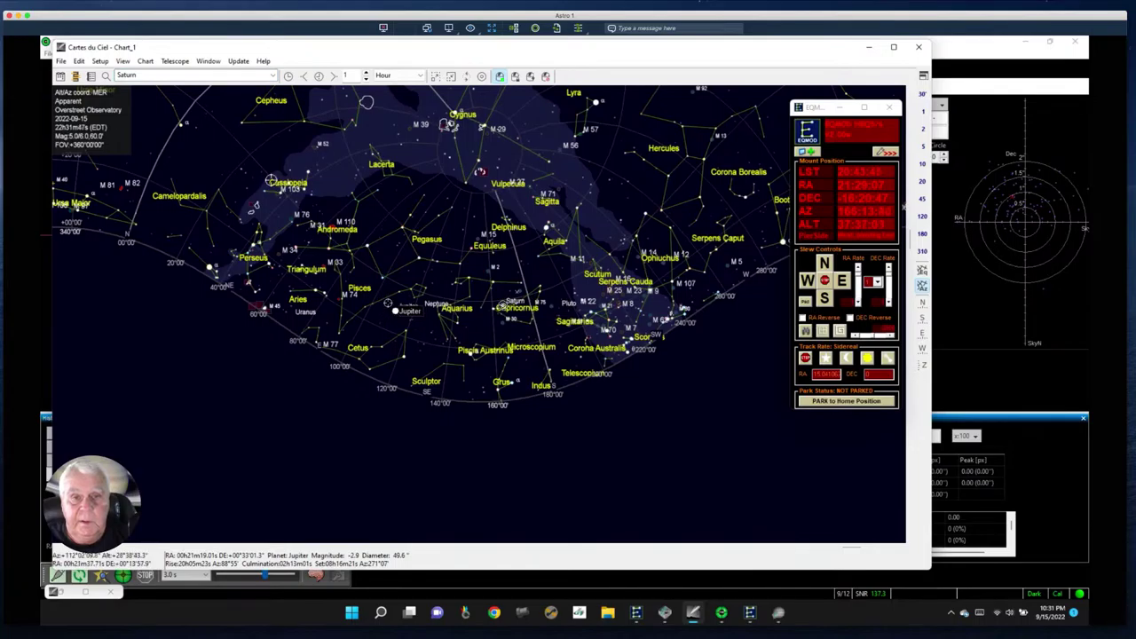
pyautogui.click(273, 76)
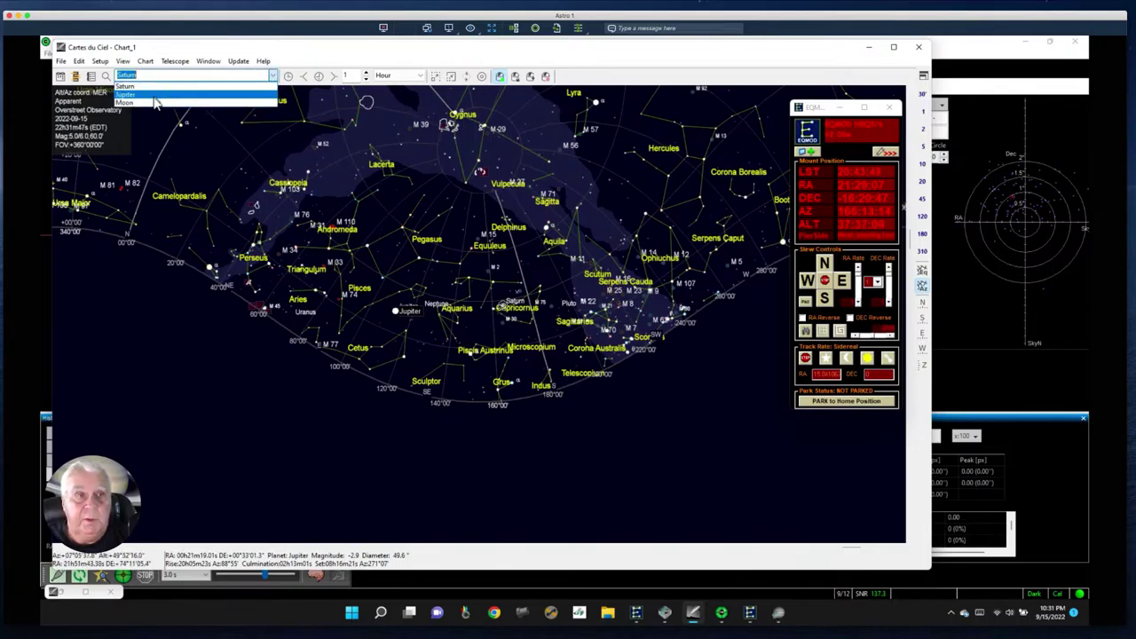
pyautogui.click(189, 96)
pyautogui.click(305, 80)
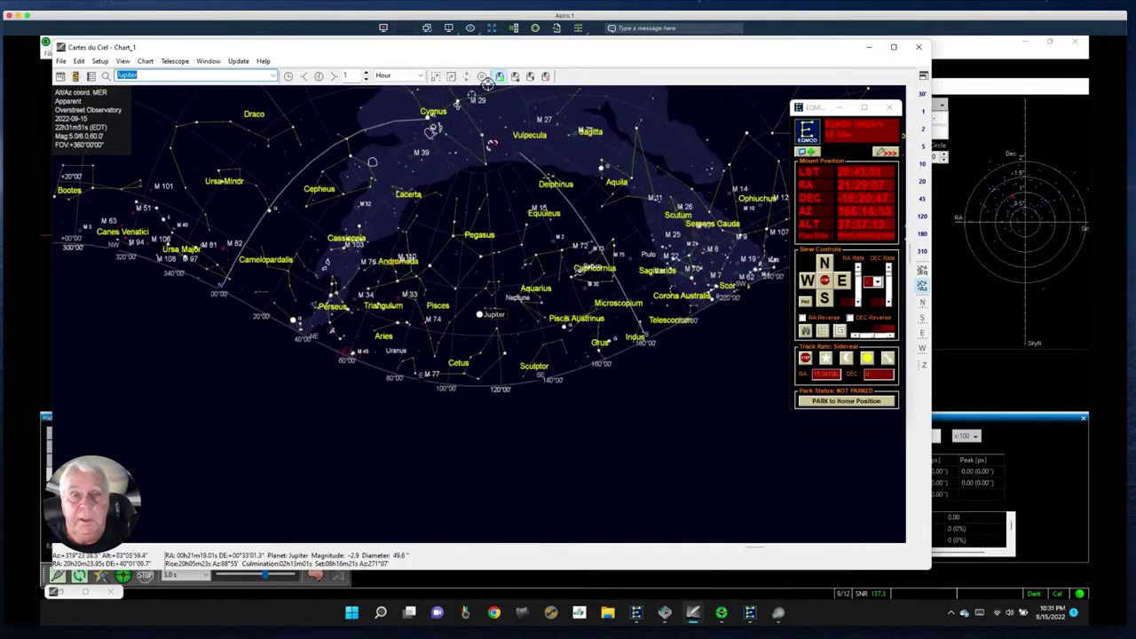
pyautogui.click(531, 78)
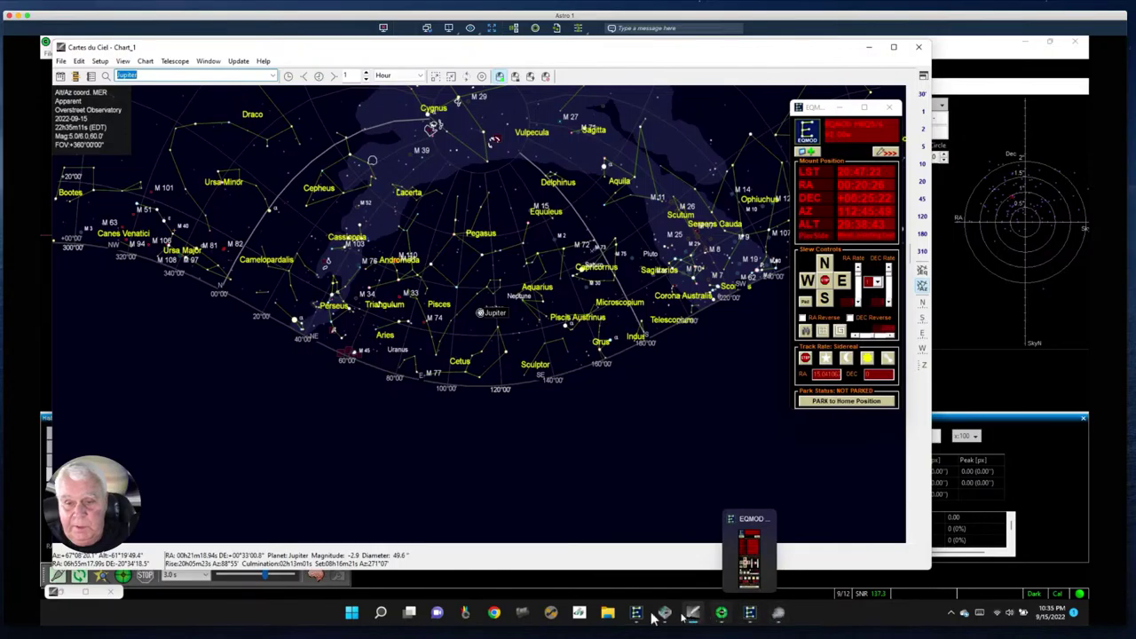
# - Check the SharpCap live view for Jupiter, and start looping exposures in PHD2
pyautogui.click(770, 616)
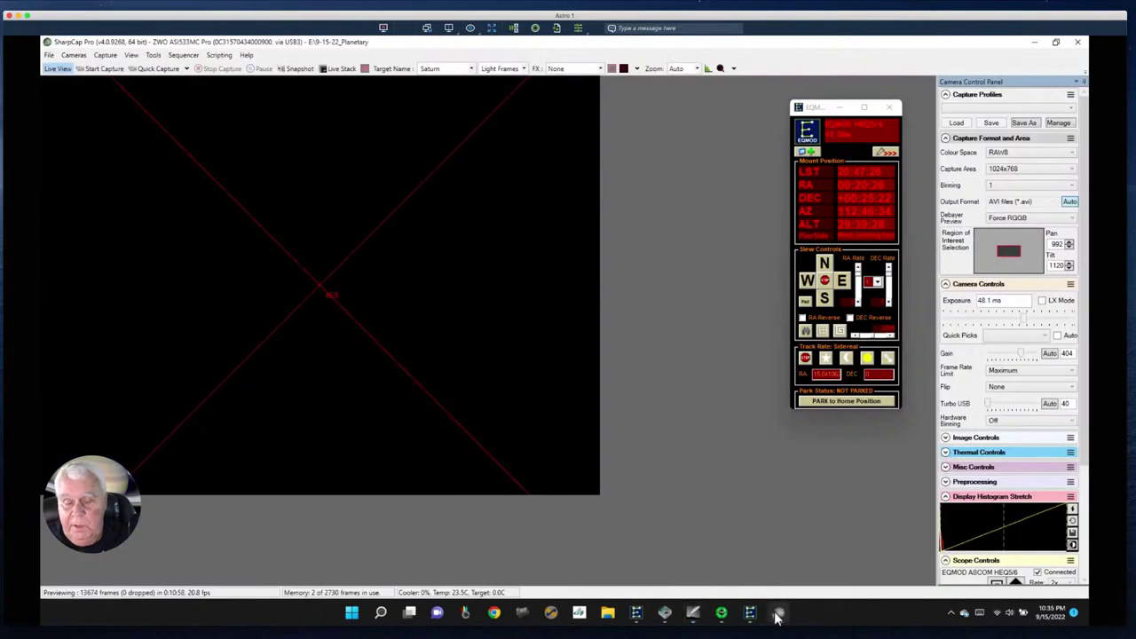
pyautogui.click(719, 612)
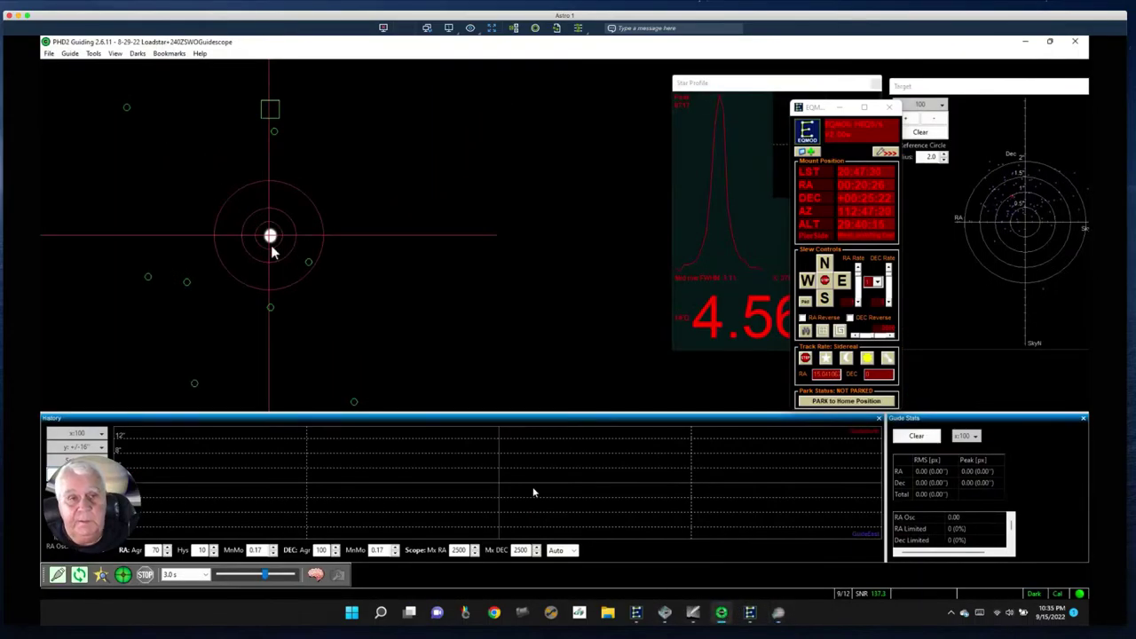
pyautogui.click(79, 575)
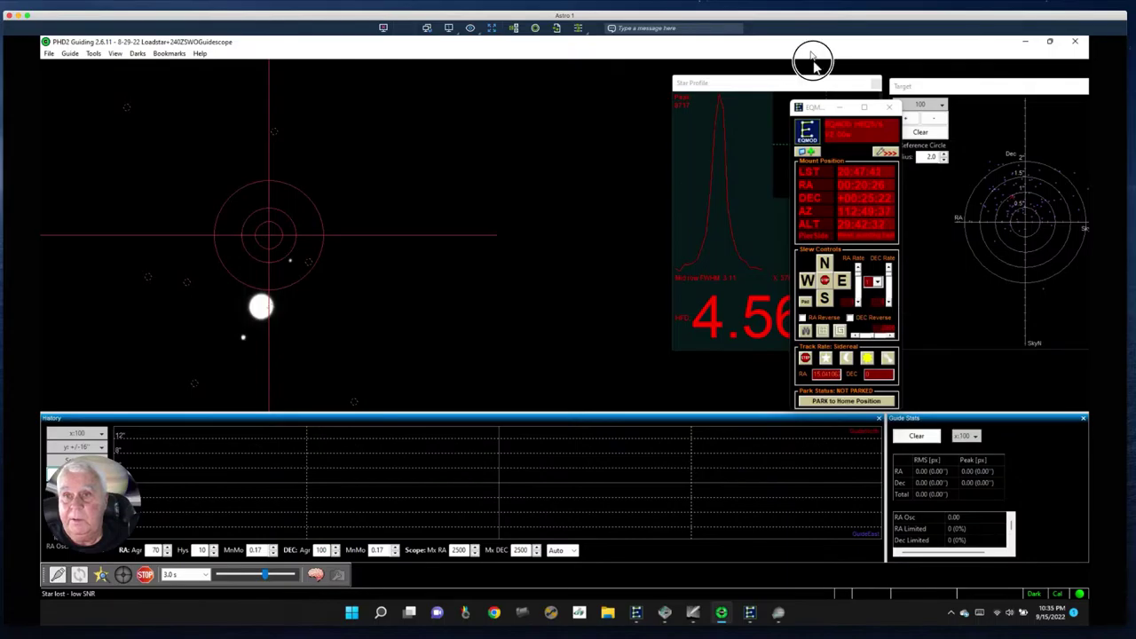
# - Move the EQMOD mount control window between the PHD2 guide image and the Star Profile window
pyautogui.click(843, 108)
pyautogui.click(579, 83)
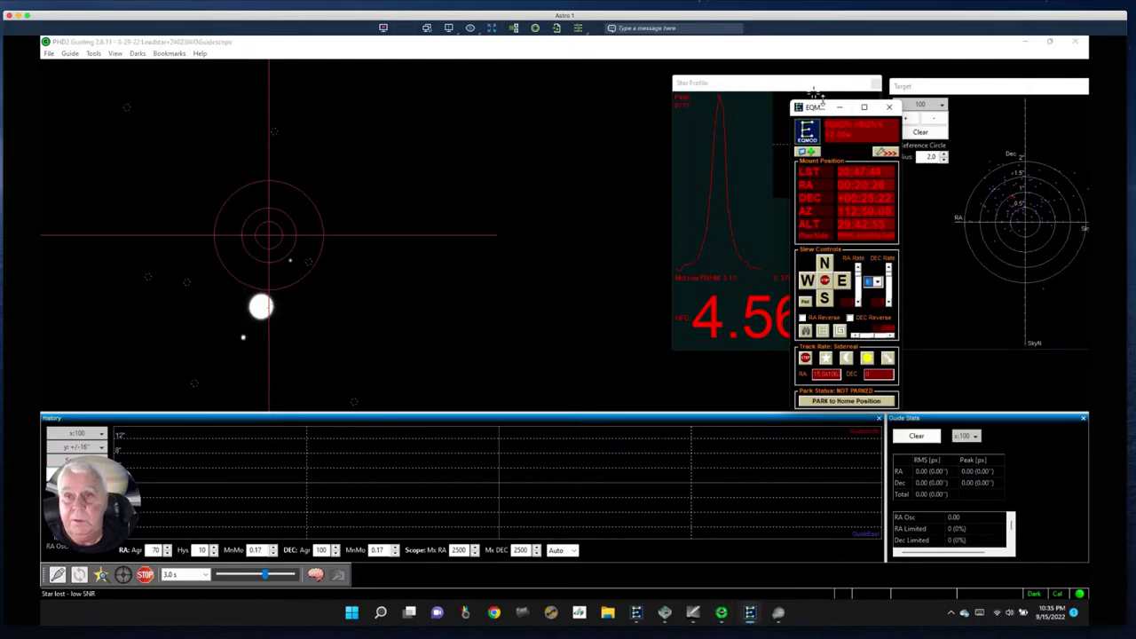
pyautogui.moveTo(806, 107); pyautogui.dragTo(501, 83)
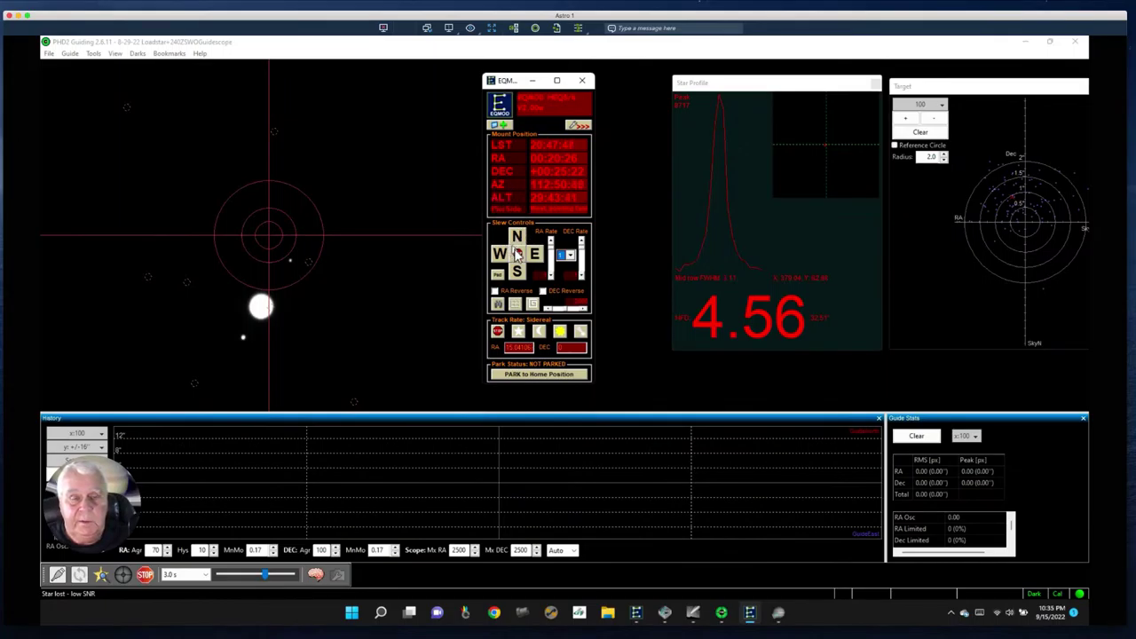
# - Nudge the mount west with the EQMOD slew controls, raising the rate preset to 2, to bring Jupiter towards the PHD2 crosshair
pyautogui.click(502, 256)
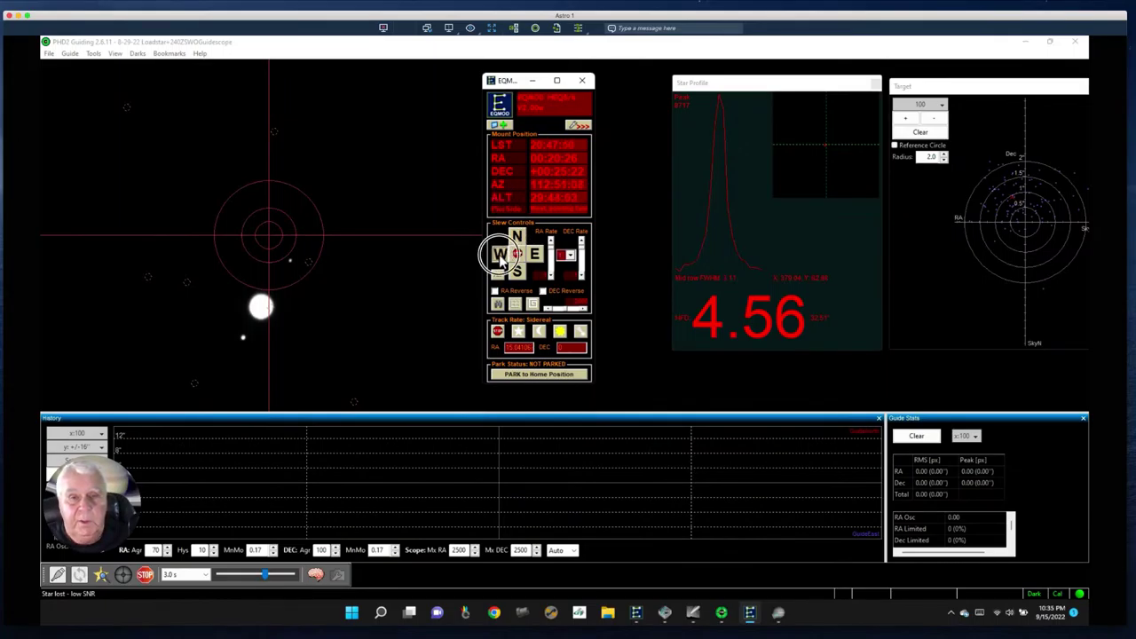
pyautogui.click(502, 257)
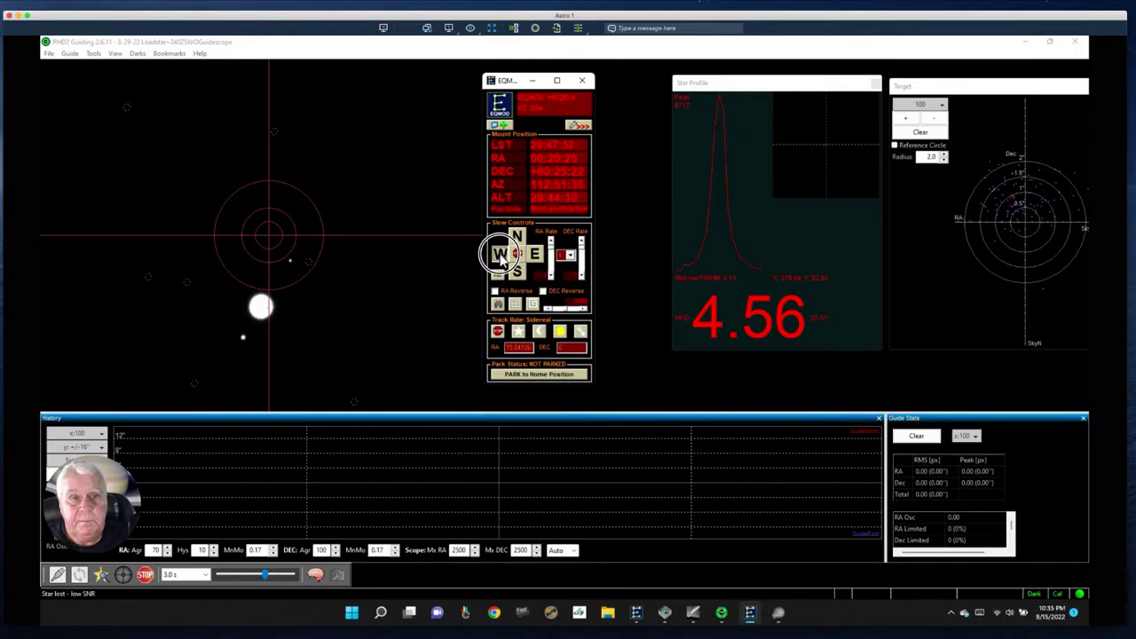
pyautogui.click(502, 256)
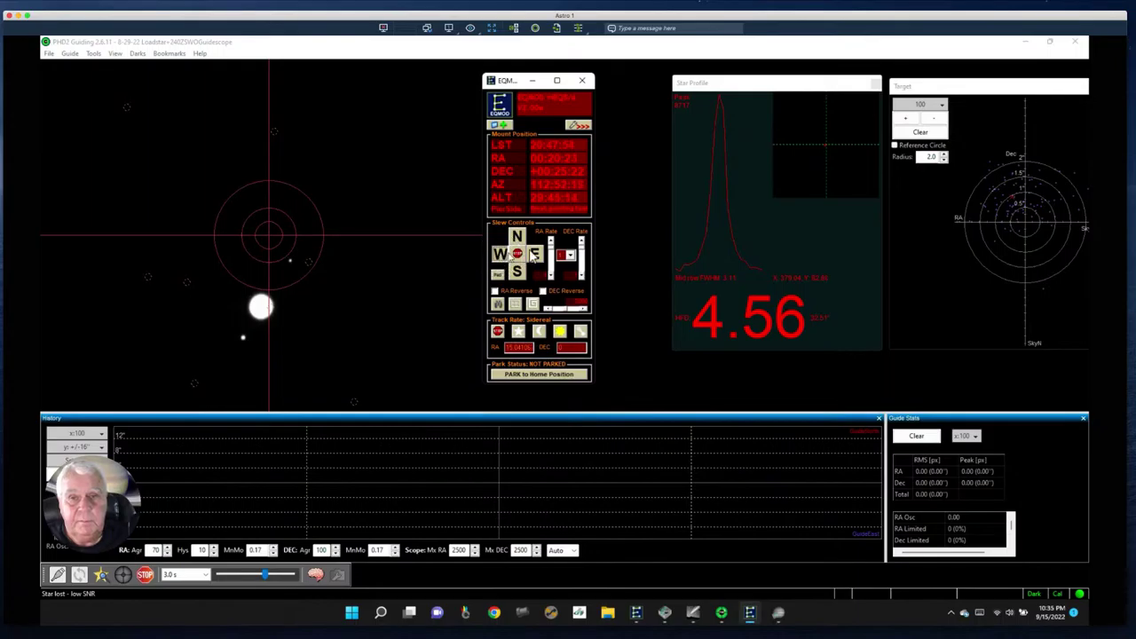
pyautogui.click(570, 256)
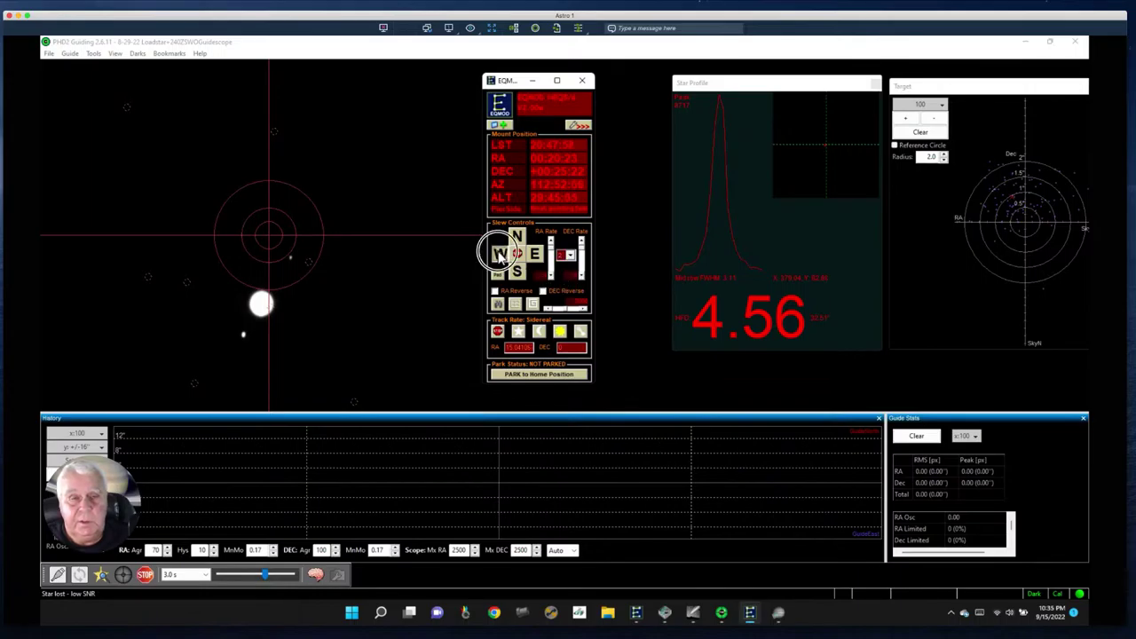
pyautogui.click(500, 255)
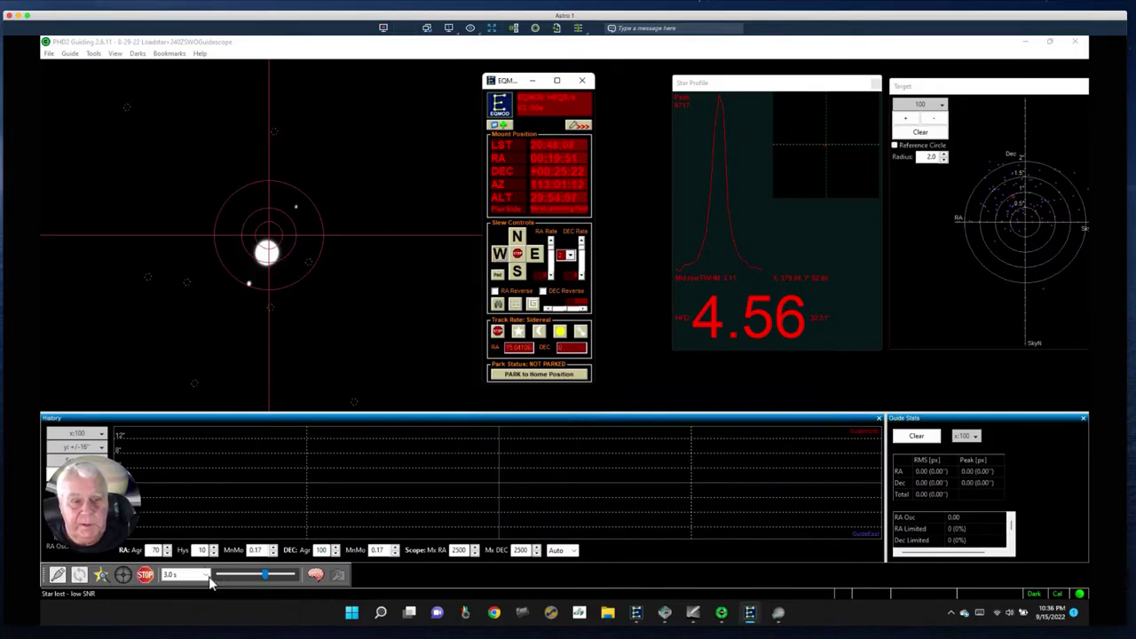
# - Set the PHD2 camera exposure to 0.5 s, and nudge the mount west and slightly back east to centre Jupiter on the crosshair
pyautogui.click(187, 574)
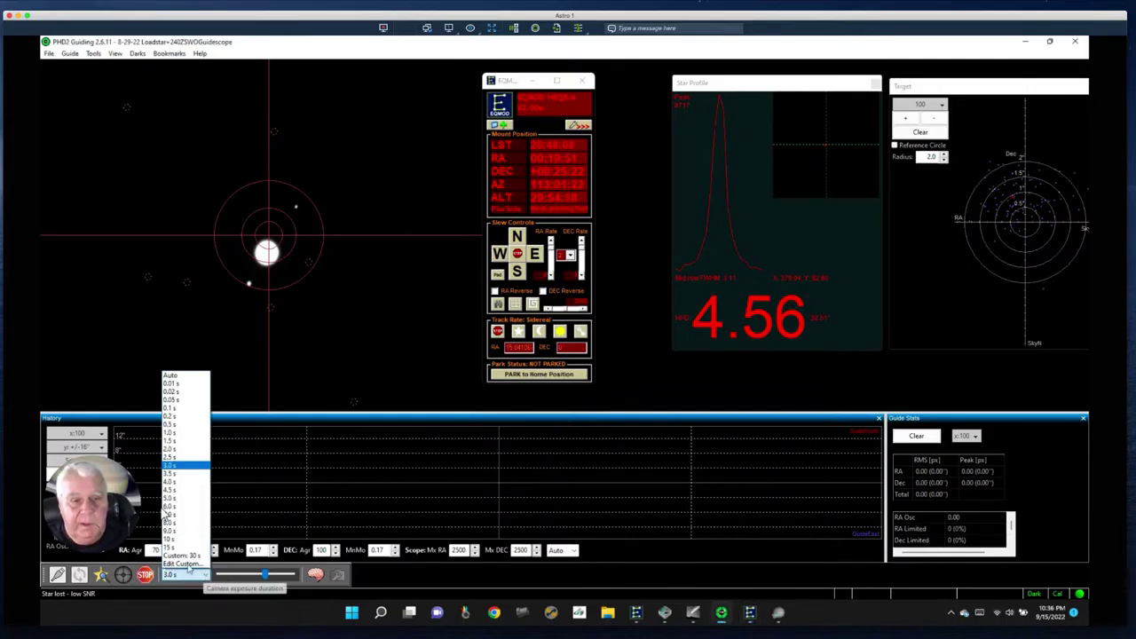
pyautogui.click(182, 423)
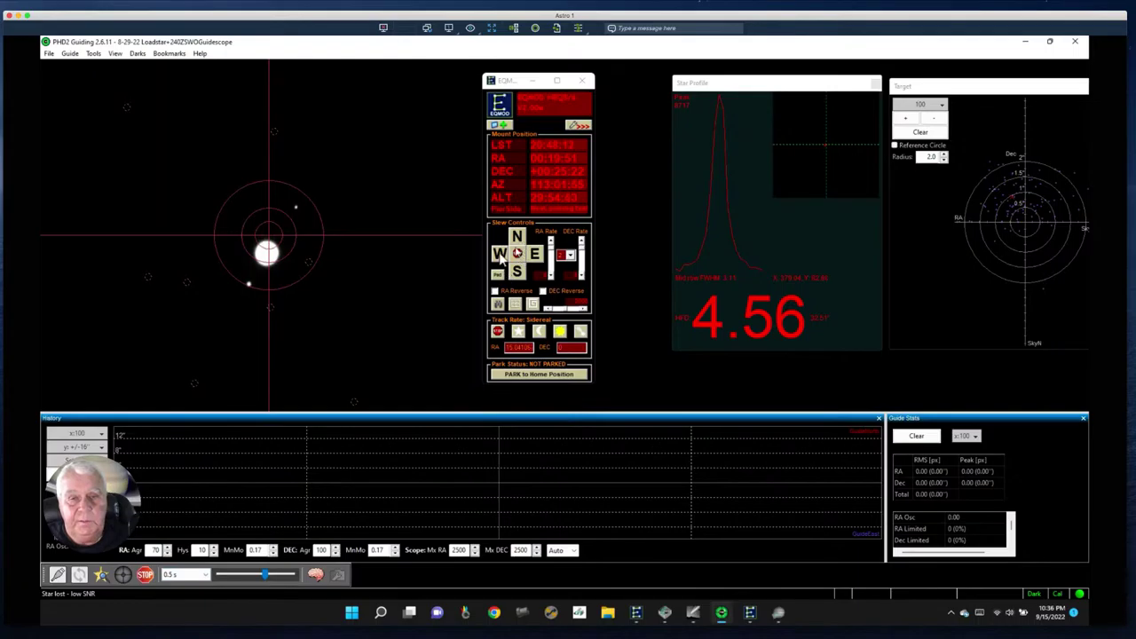
pyautogui.click(500, 255)
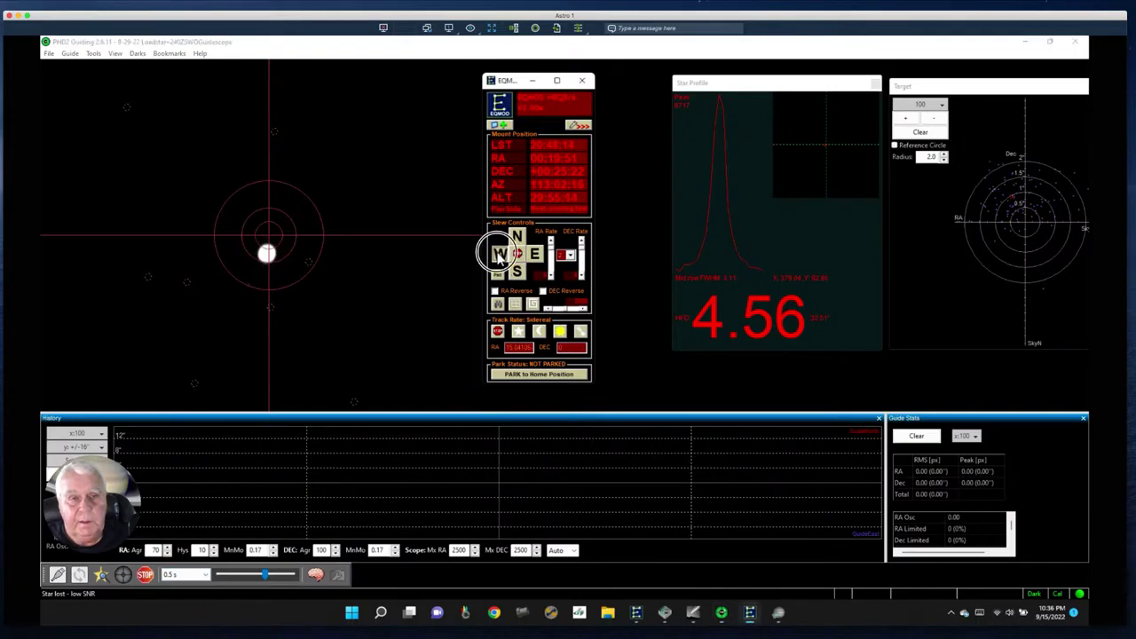
pyautogui.click(500, 255)
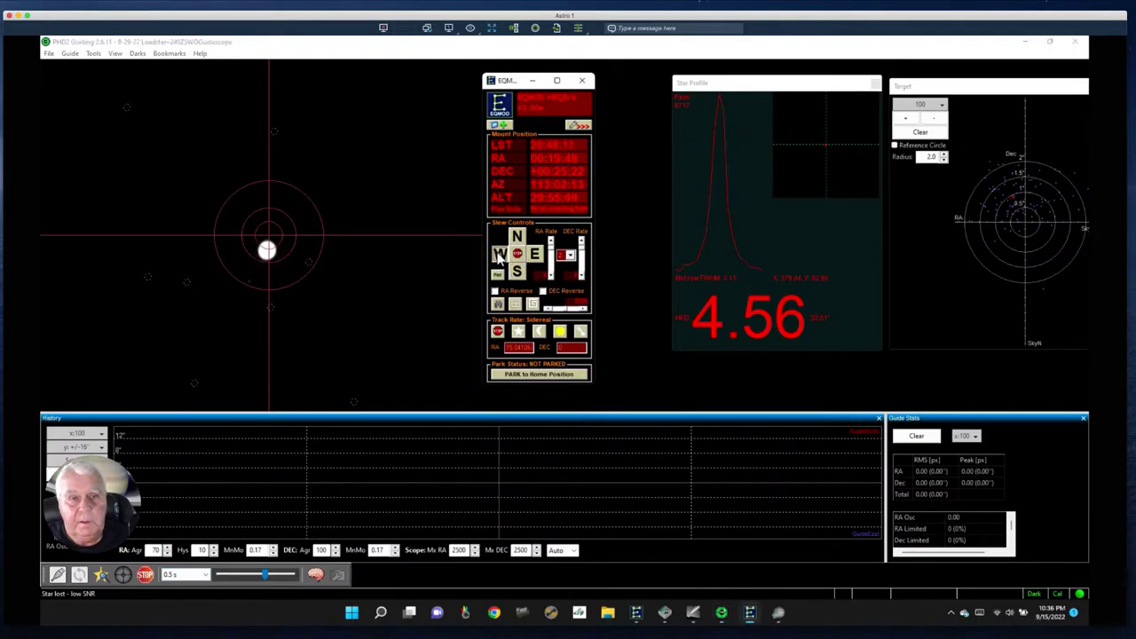
pyautogui.click(499, 255)
pyautogui.click(500, 254)
pyautogui.click(499, 254)
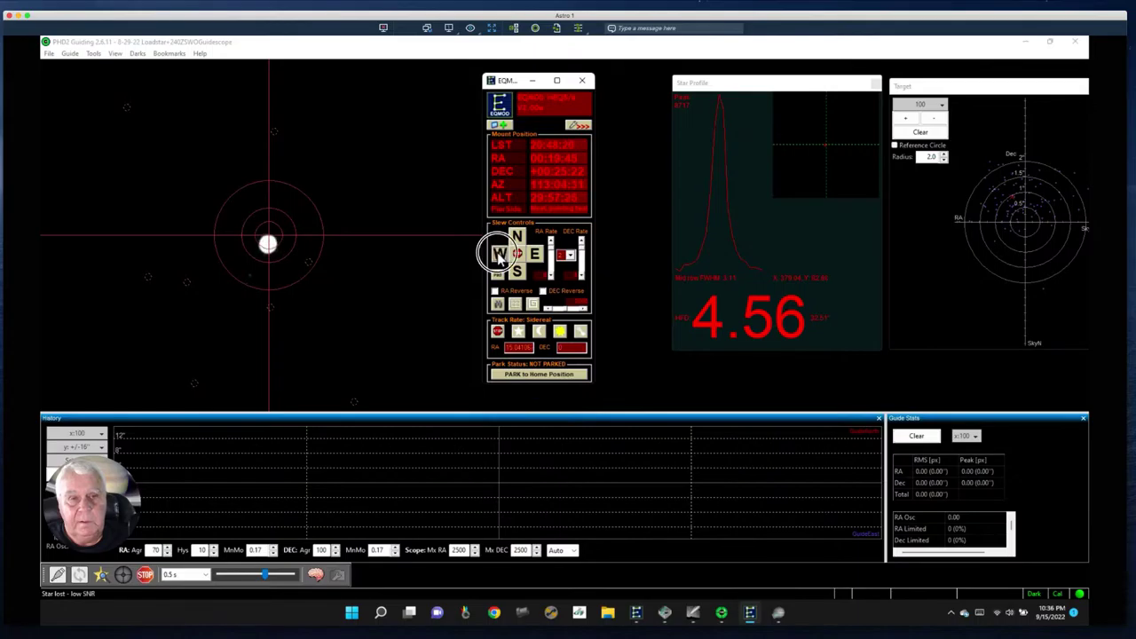
pyautogui.click(499, 255)
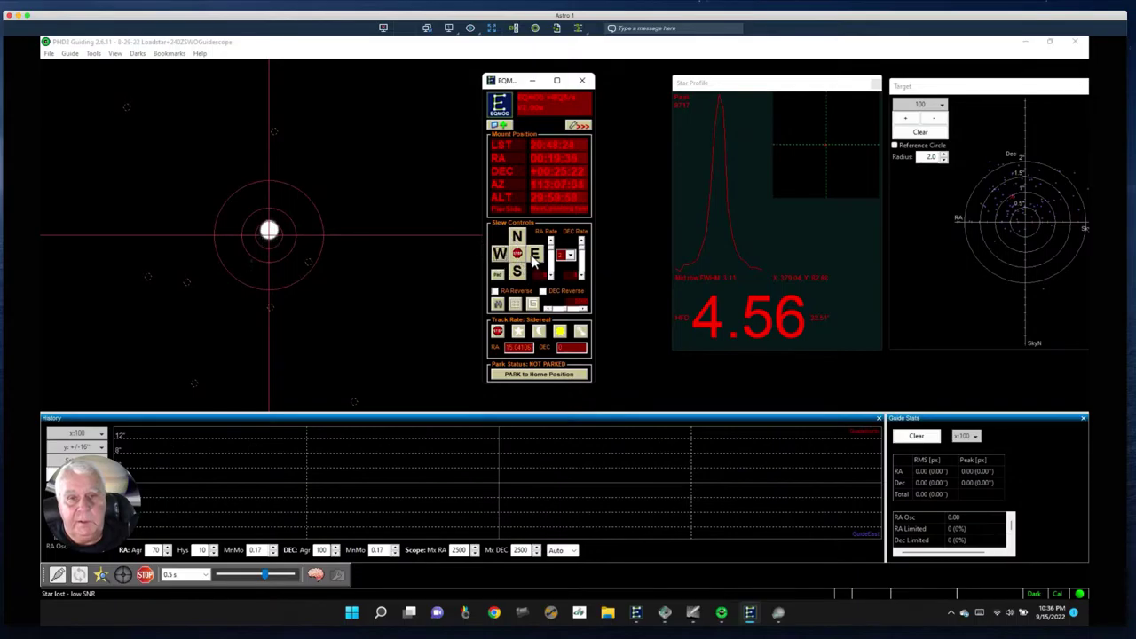
pyautogui.click(534, 256)
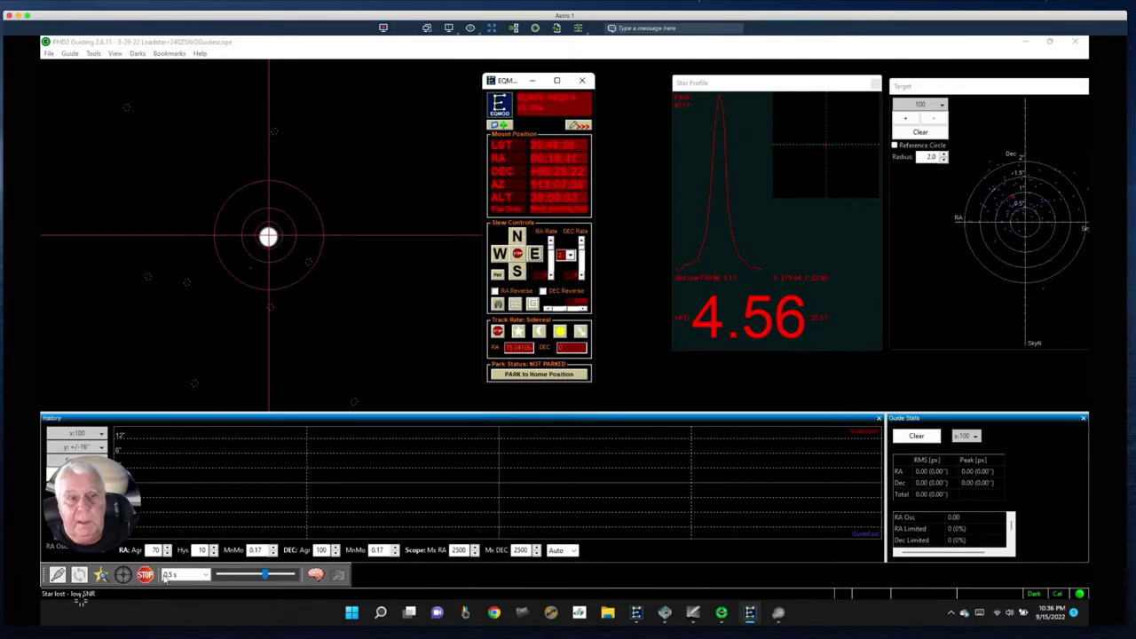
# - Switch to SharpCap, nudge the mount west to bring Jupiter fully into the frame, and lower the slew rate preset to 1
pyautogui.click(777, 613)
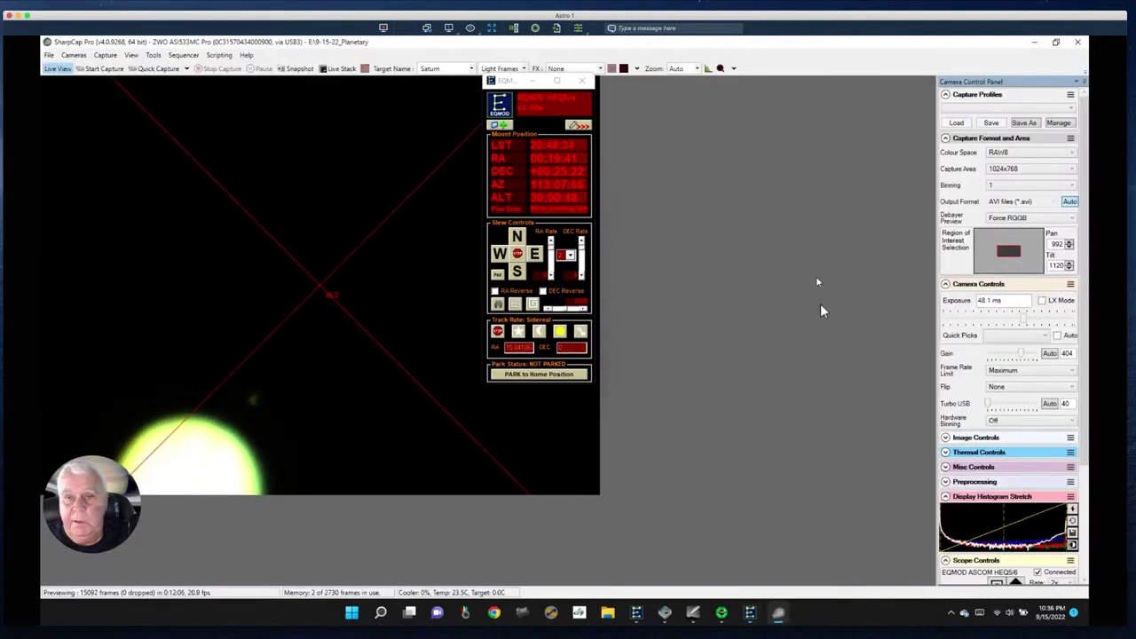
pyautogui.click(500, 254)
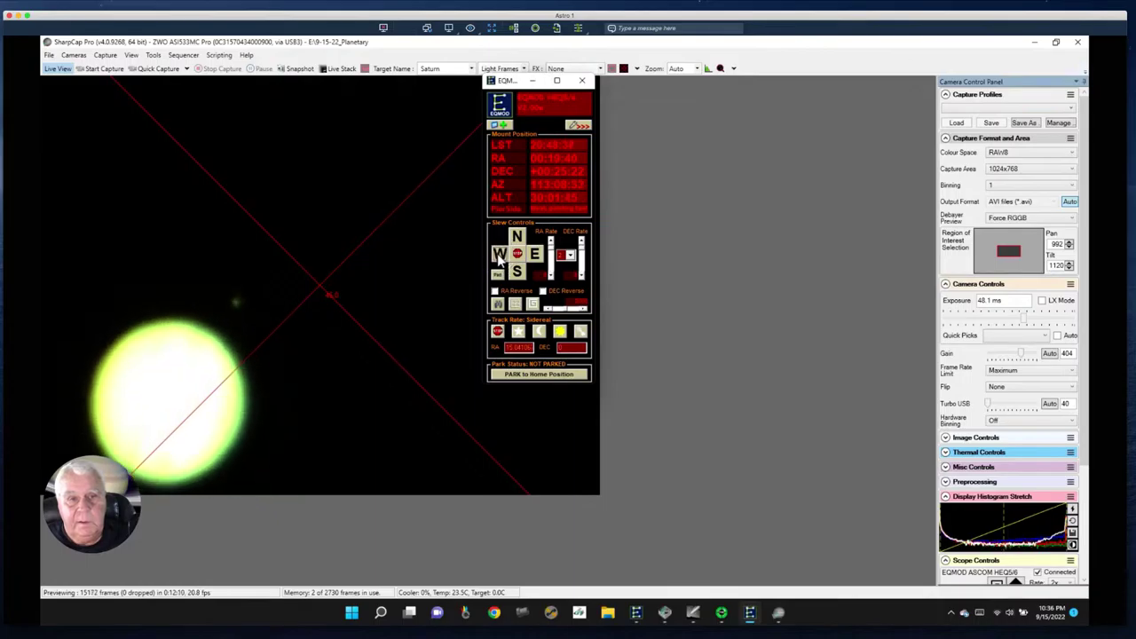
pyautogui.click(561, 256)
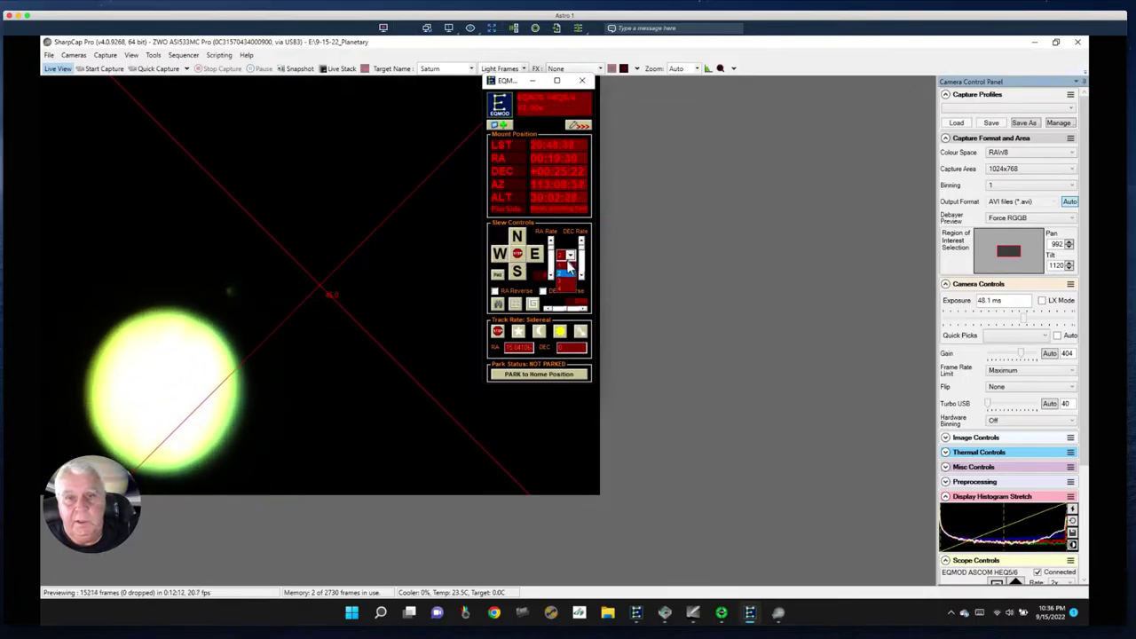
pyautogui.click(567, 266)
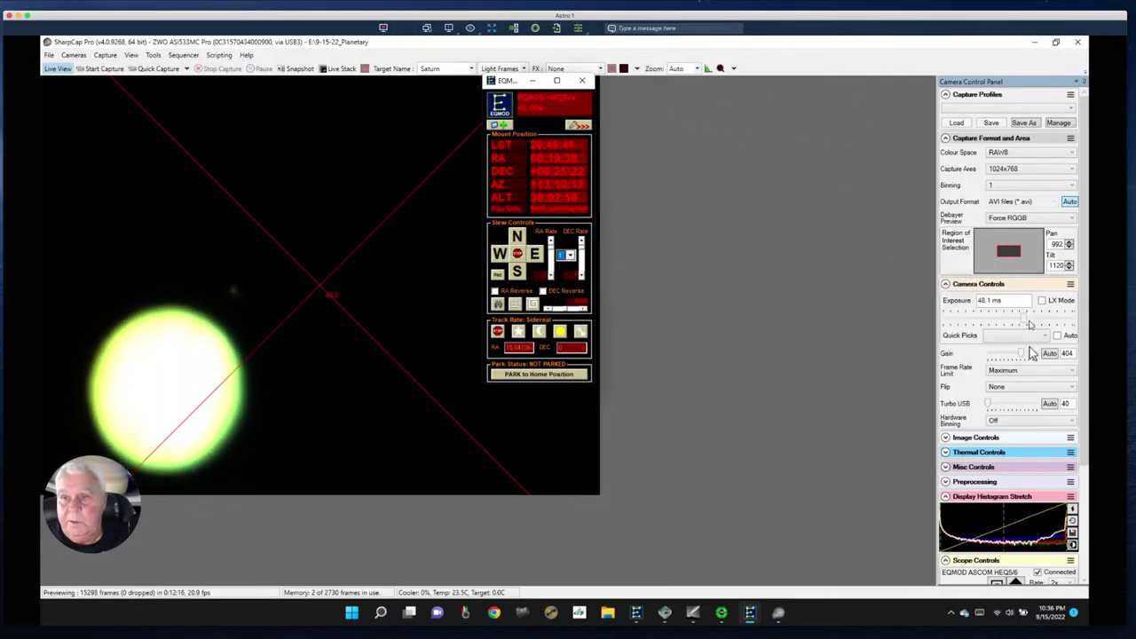
# - Reduce the camera gain to 251 and nudge the mount west until Jupiter is level with the reticle centre
pyautogui.moveTo(1020, 360); pyautogui.dragTo(1009, 357)
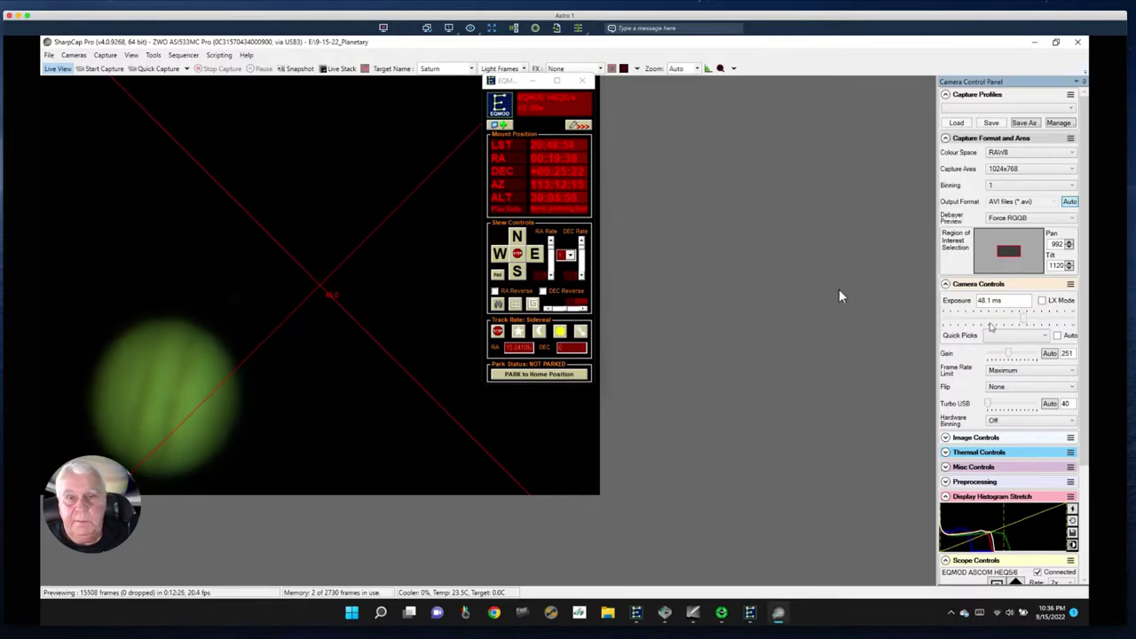
pyautogui.click(504, 256)
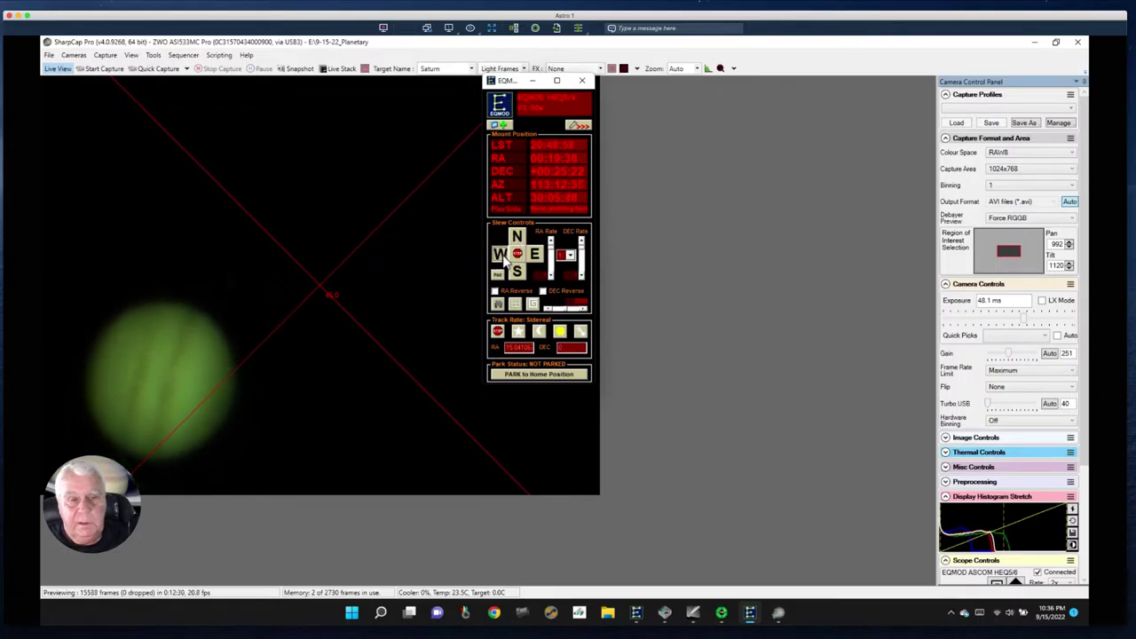
pyautogui.click(504, 256)
pyautogui.click(504, 256)
pyautogui.click(504, 256)
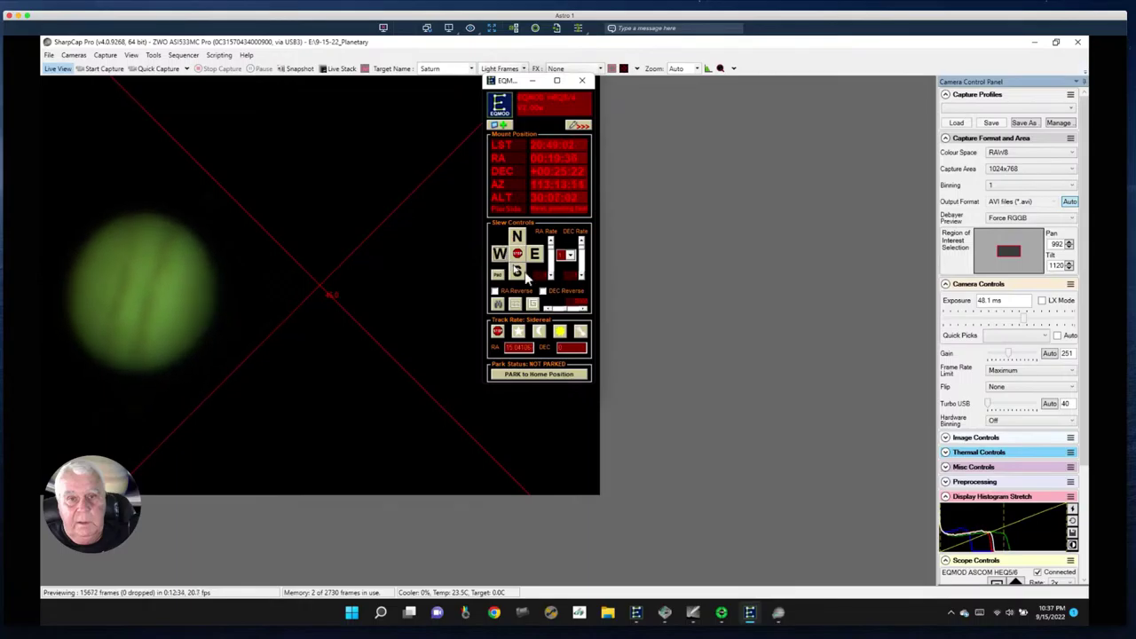
# - Nudge the mount south and in small steps west to centre Jupiter on the SharpCap reticle
pyautogui.click(519, 273)
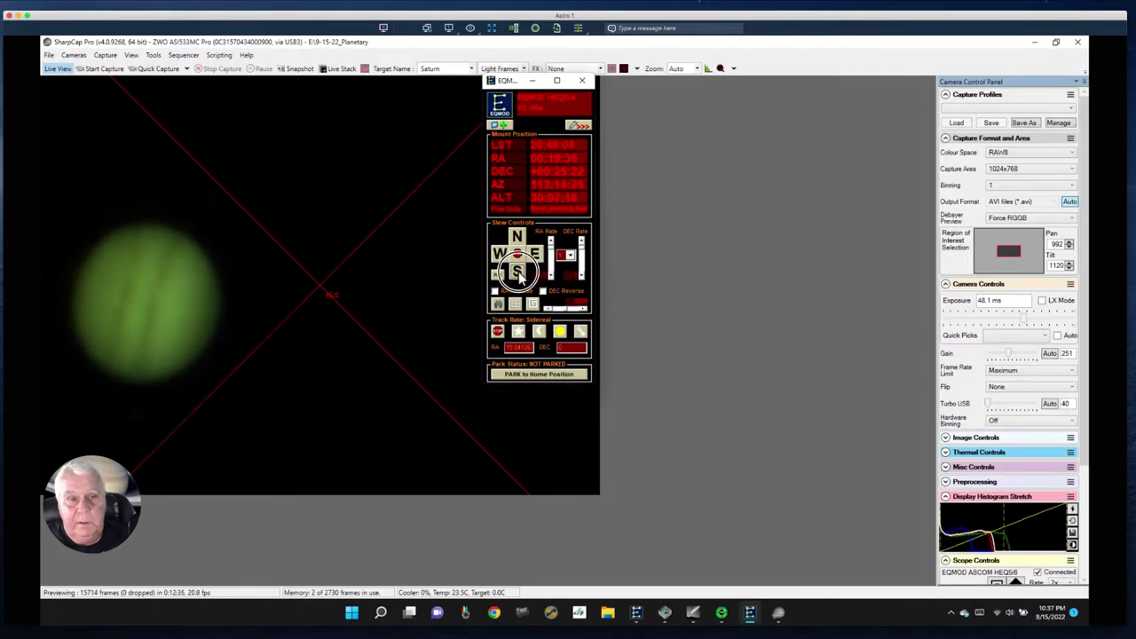
pyautogui.click(519, 273)
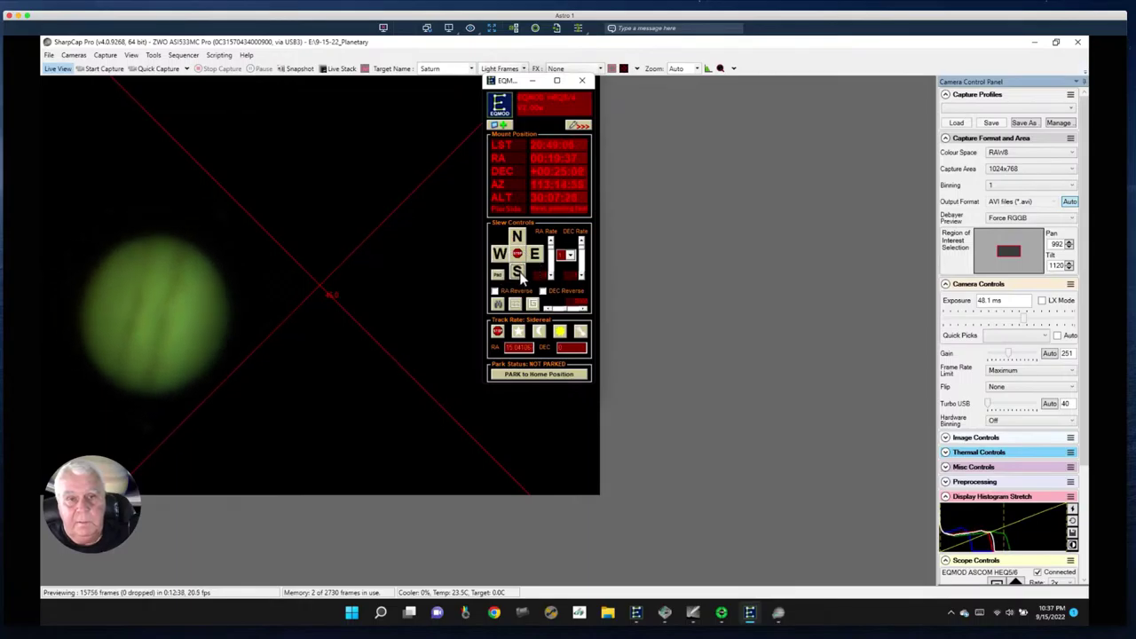
pyautogui.click(519, 272)
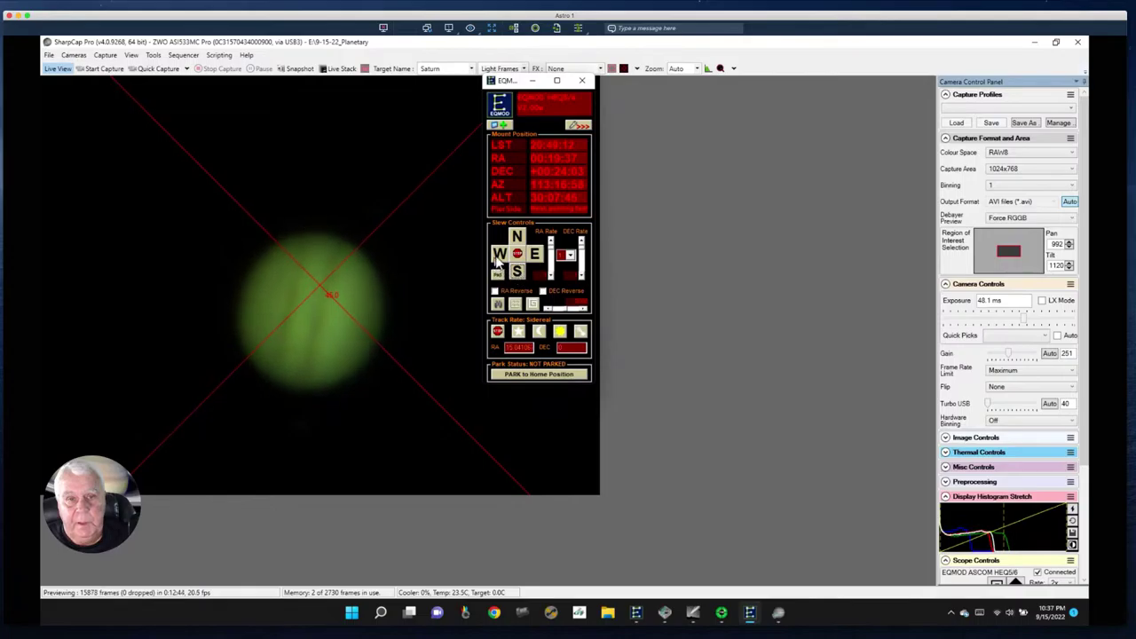
pyautogui.click(499, 257)
pyautogui.click(499, 257)
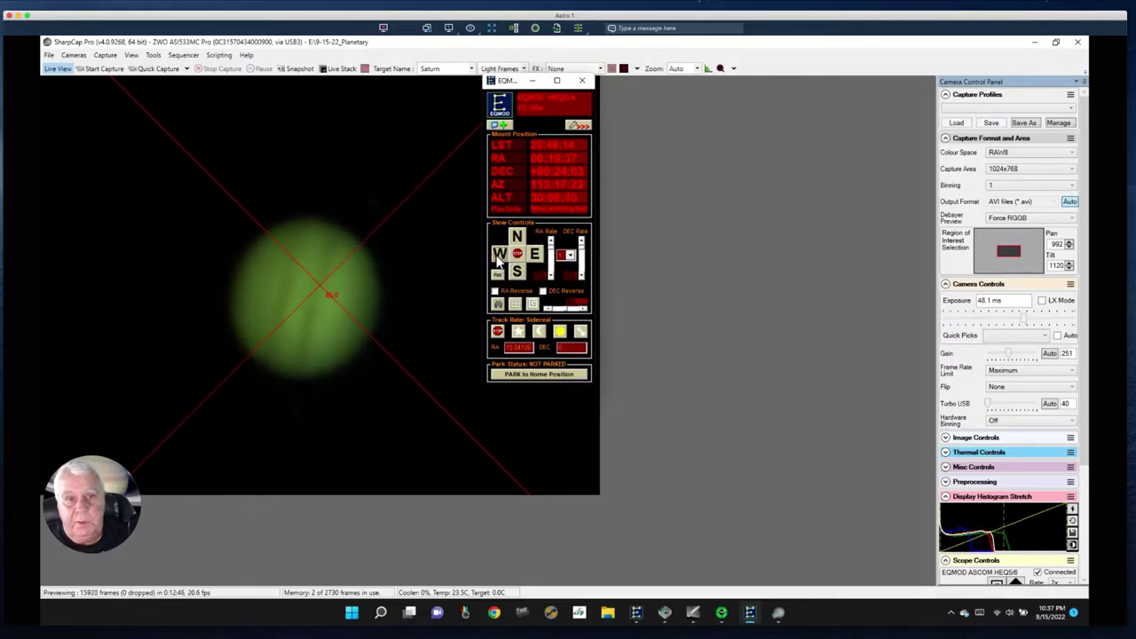
pyautogui.click(505, 267)
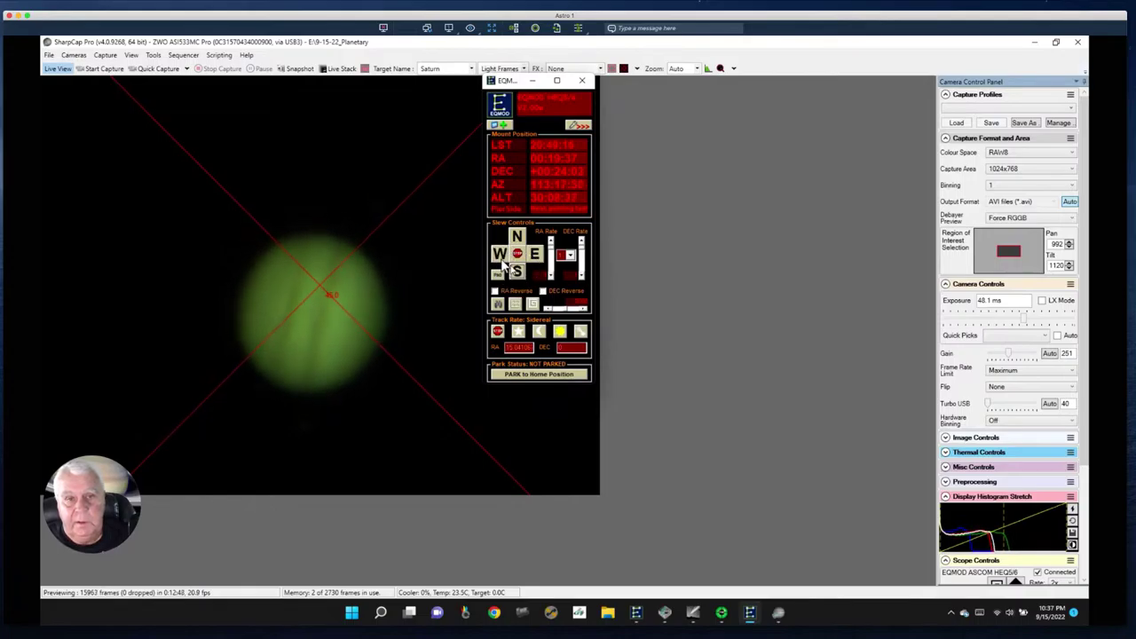
pyautogui.click(501, 255)
pyautogui.click(501, 255)
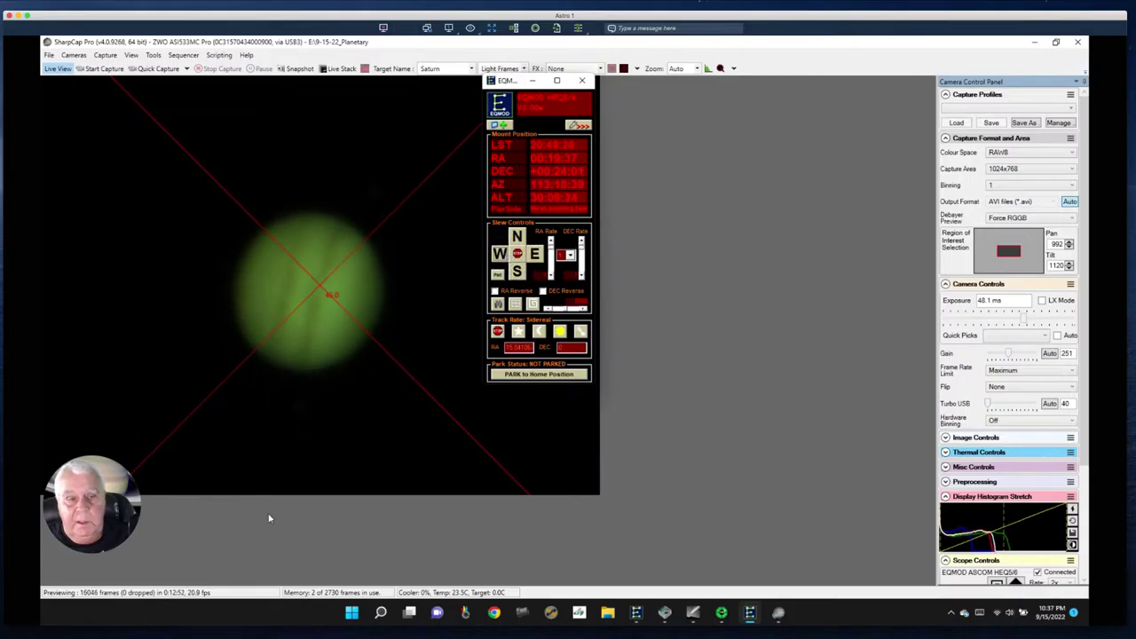
# - Set the capture target name to Jupiter and start a 5000-frame quick capture
pyautogui.click(471, 68)
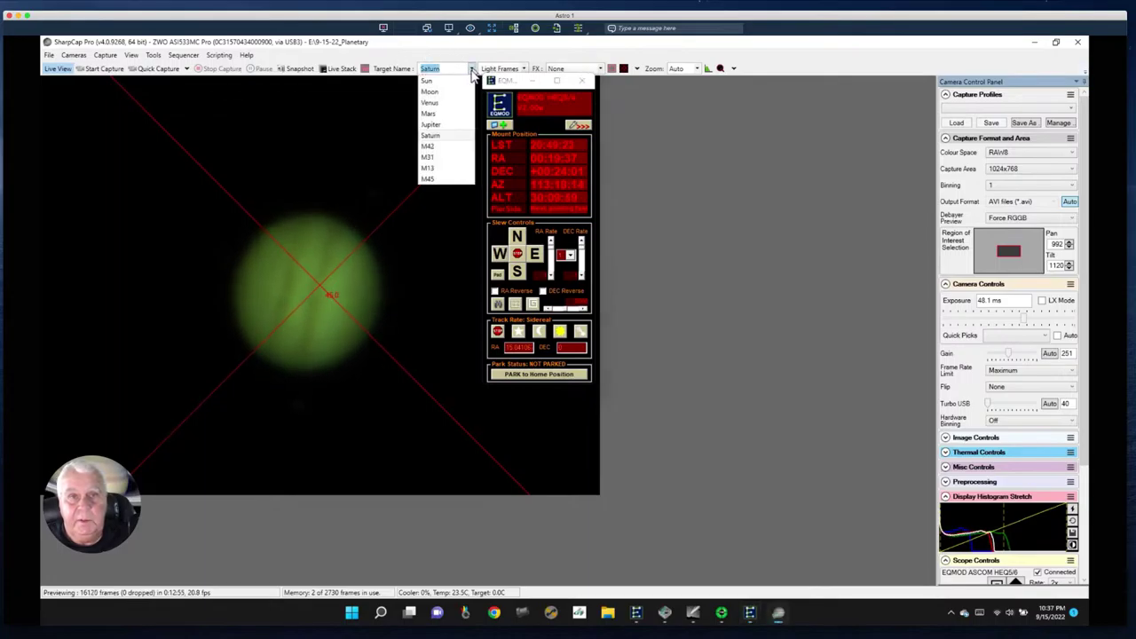
pyautogui.click(427, 133)
pyautogui.click(428, 126)
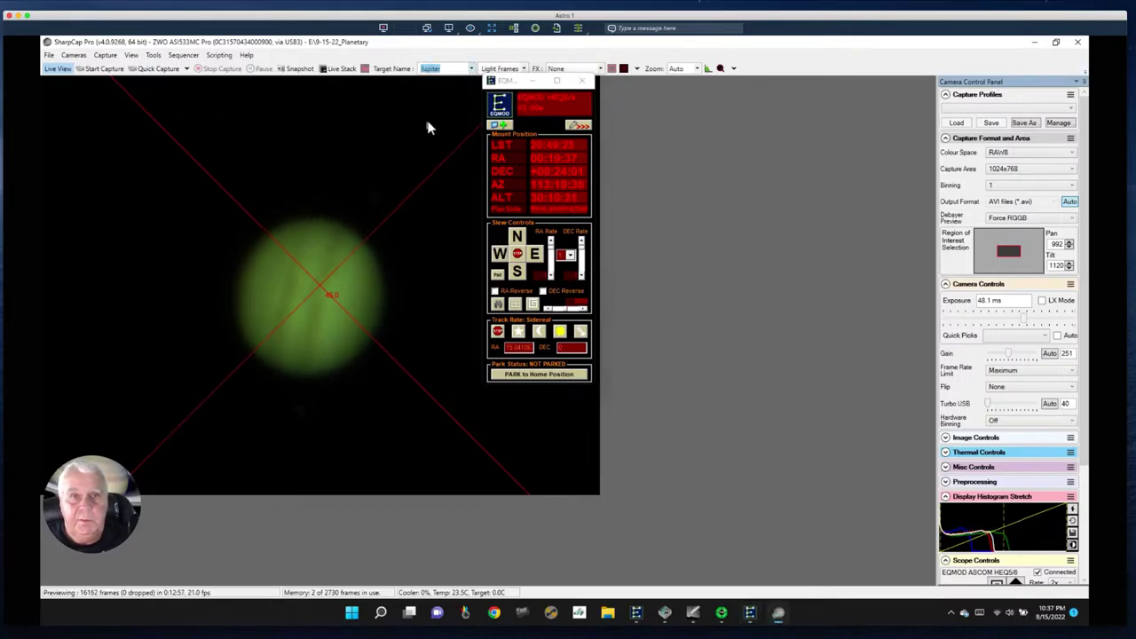
pyautogui.click(145, 69)
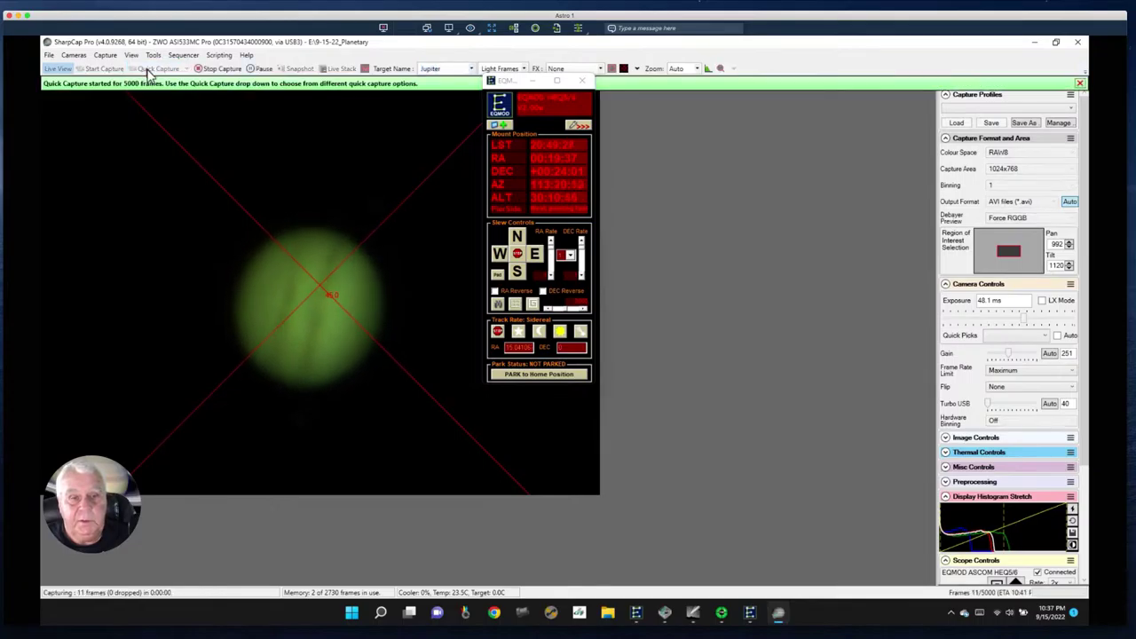
# - Move the EQMOD window off the Jupiter image into the empty grey area beside the camera controls
pyautogui.click(512, 98)
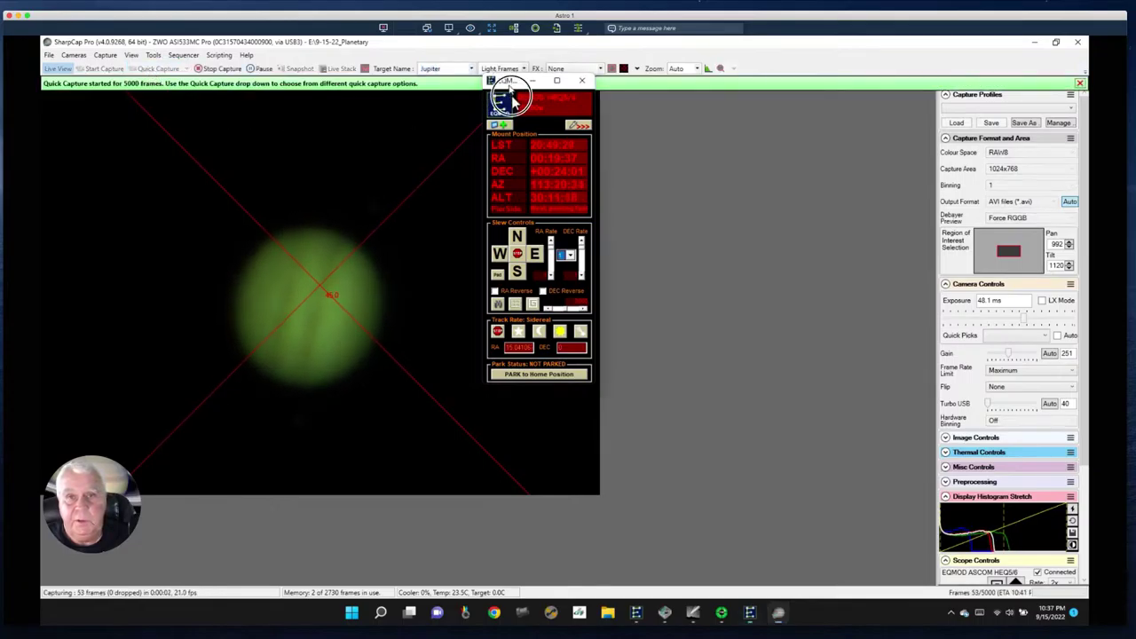
pyautogui.moveTo(512, 98); pyautogui.dragTo(873, 107)
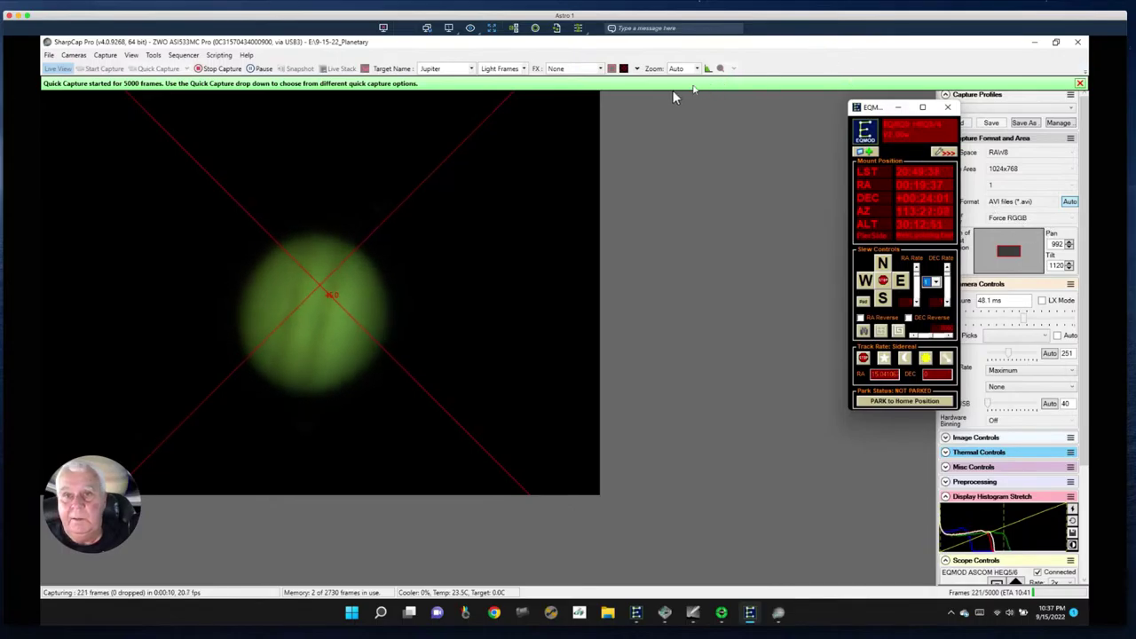
pyautogui.moveTo(883, 110); pyautogui.dragTo(801, 68)
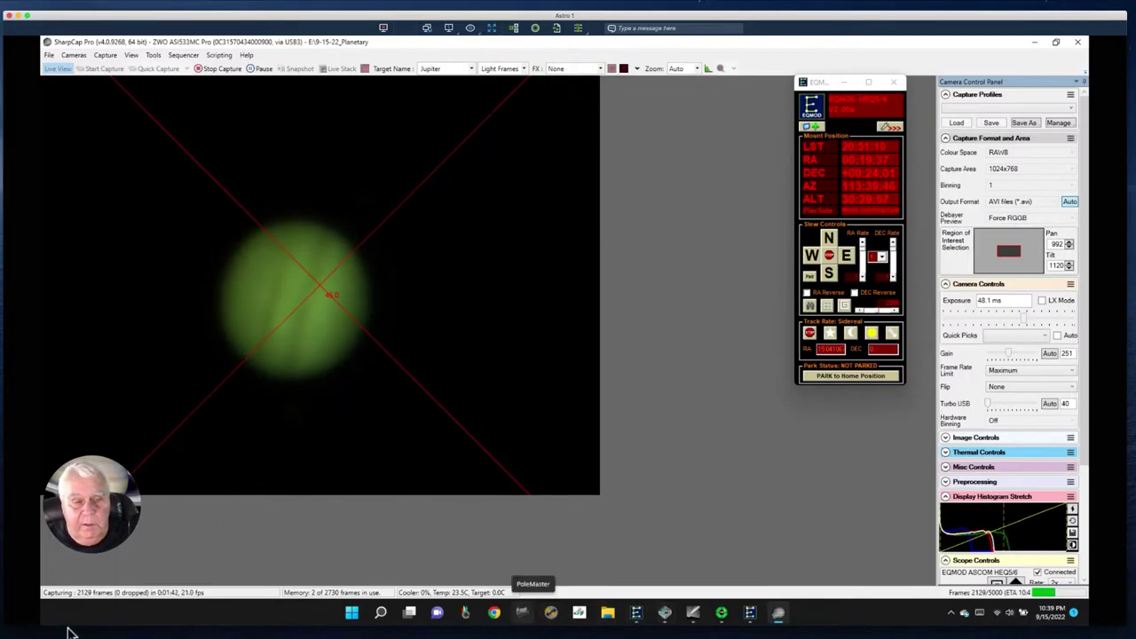
# - Switch to the Astro 2 Vixen computer, hide the sequence window, and apply a medium auto stretch to the latest Ha frame
pyautogui.hotkey('ctrl', 'Right')
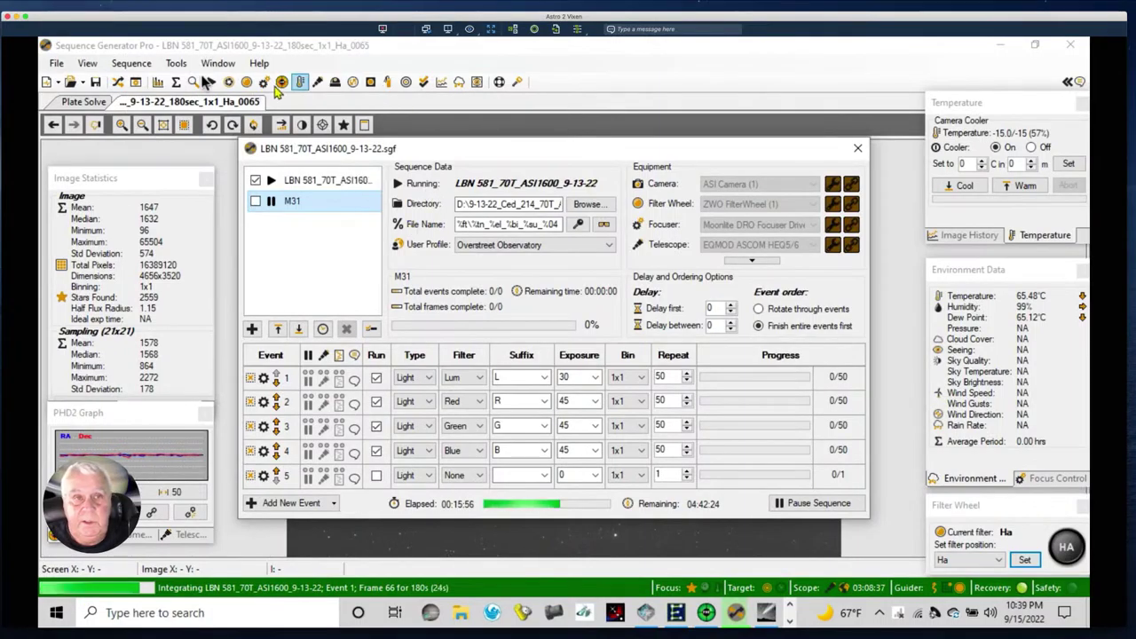
pyautogui.click(135, 82)
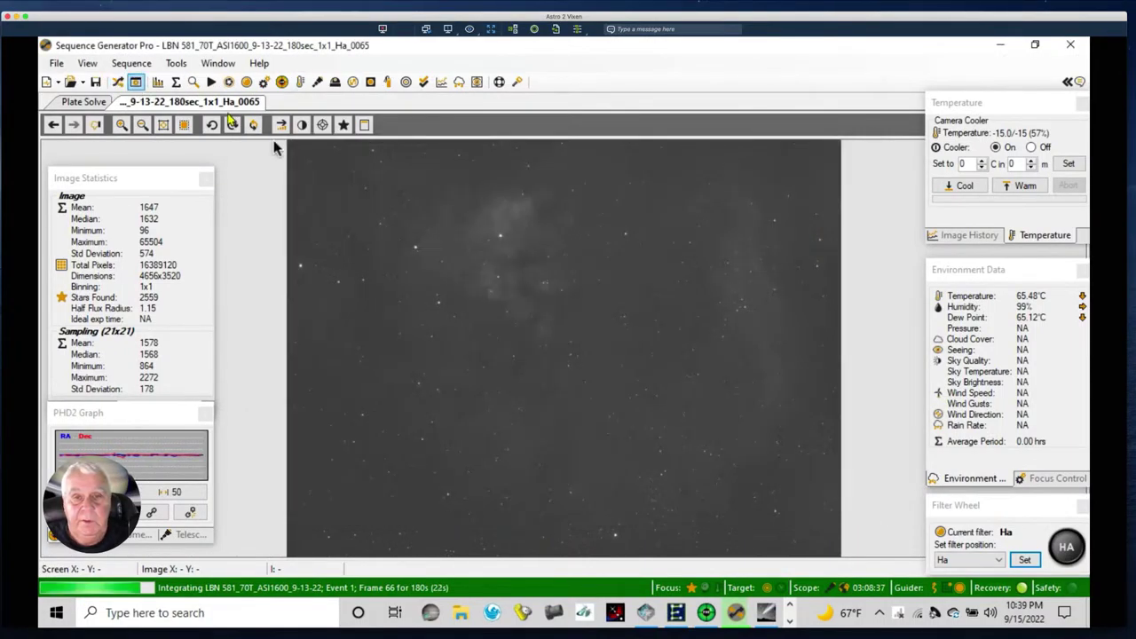
pyautogui.rightClick(405, 253)
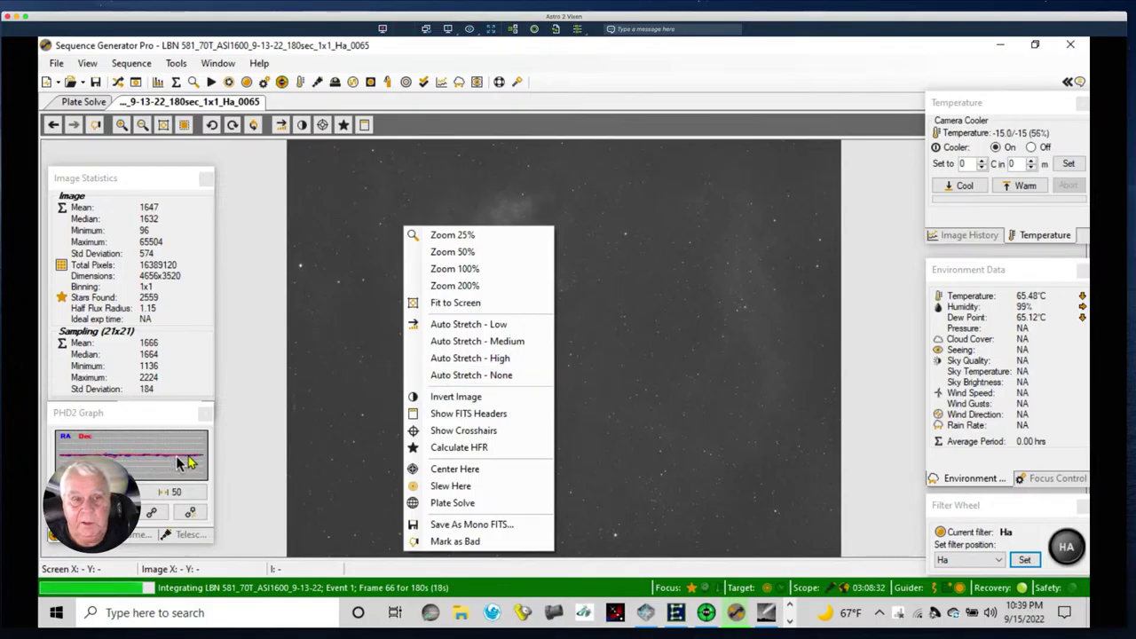
pyautogui.click(462, 346)
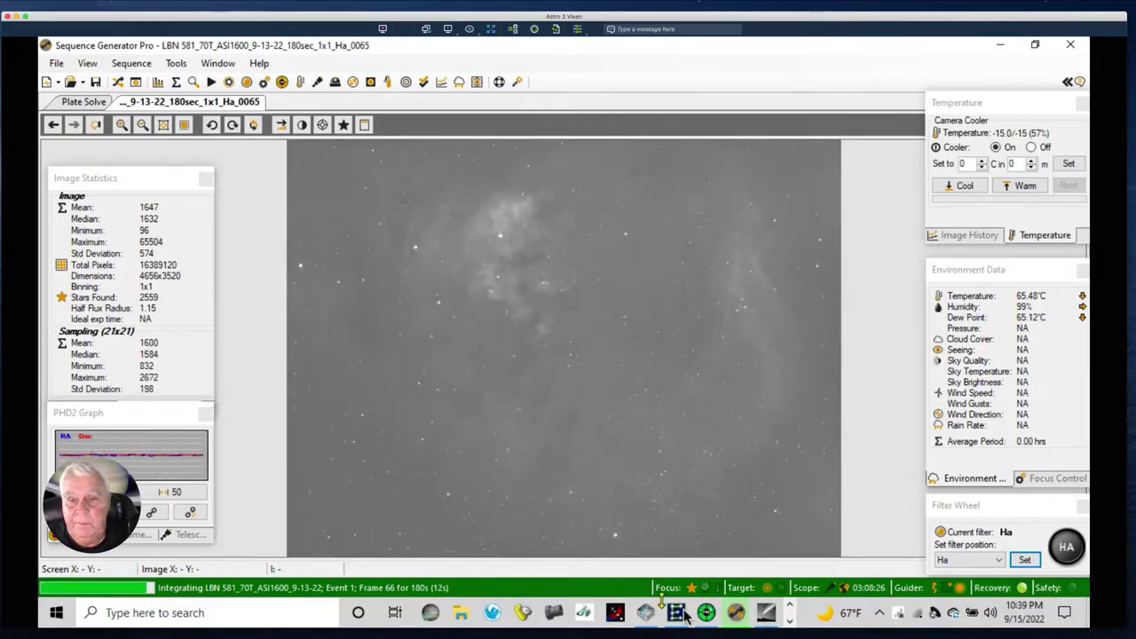
# - Check the guide stats in PHD2 Guiding and bring up the LBN 581 target's events in the Sequence Generator Pro sequence window
pyautogui.click(706, 614)
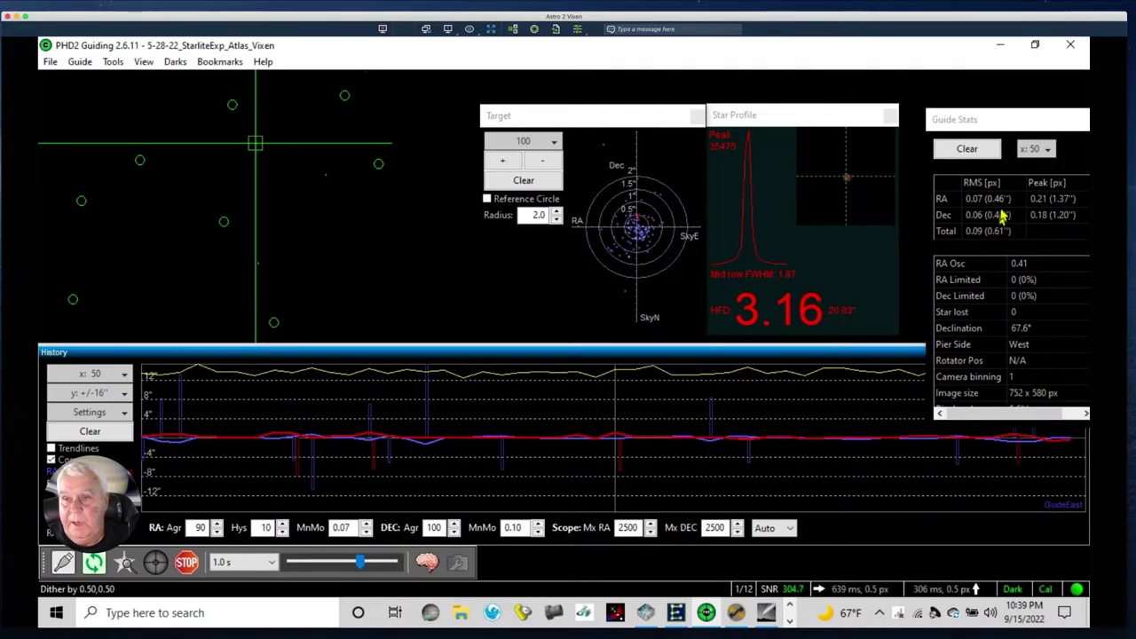
pyautogui.click(735, 614)
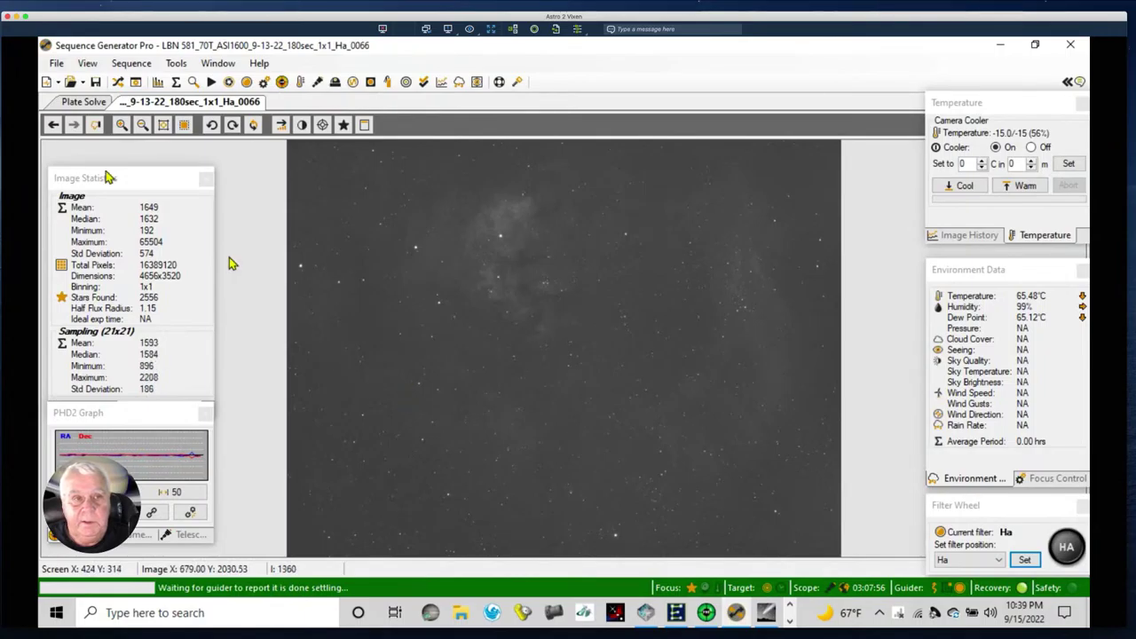
pyautogui.click(117, 82)
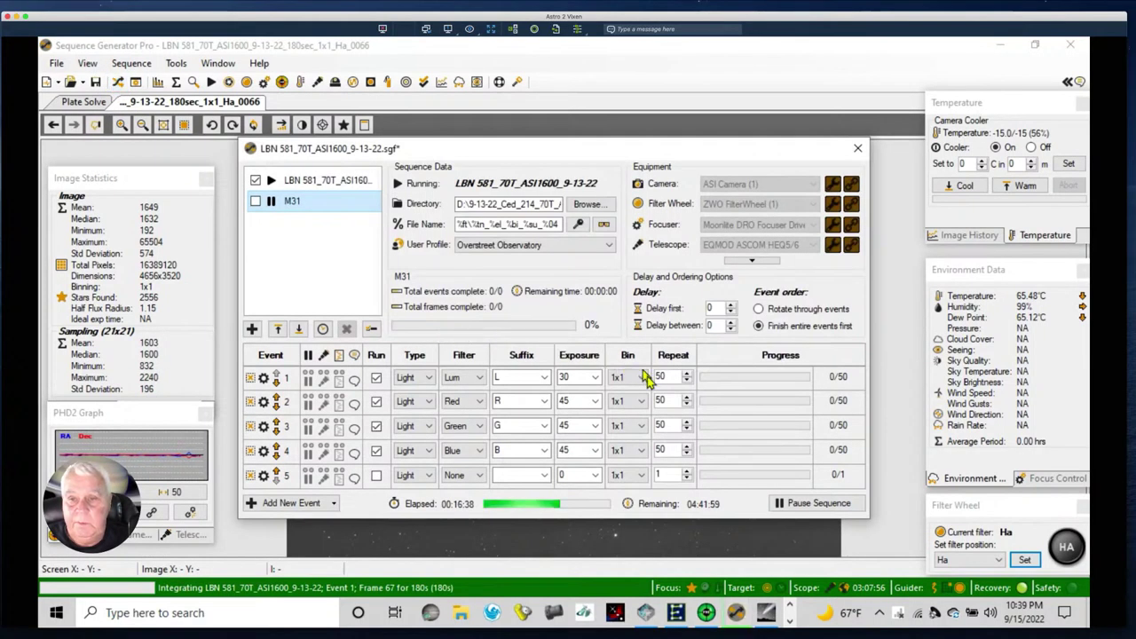
pyautogui.click(286, 184)
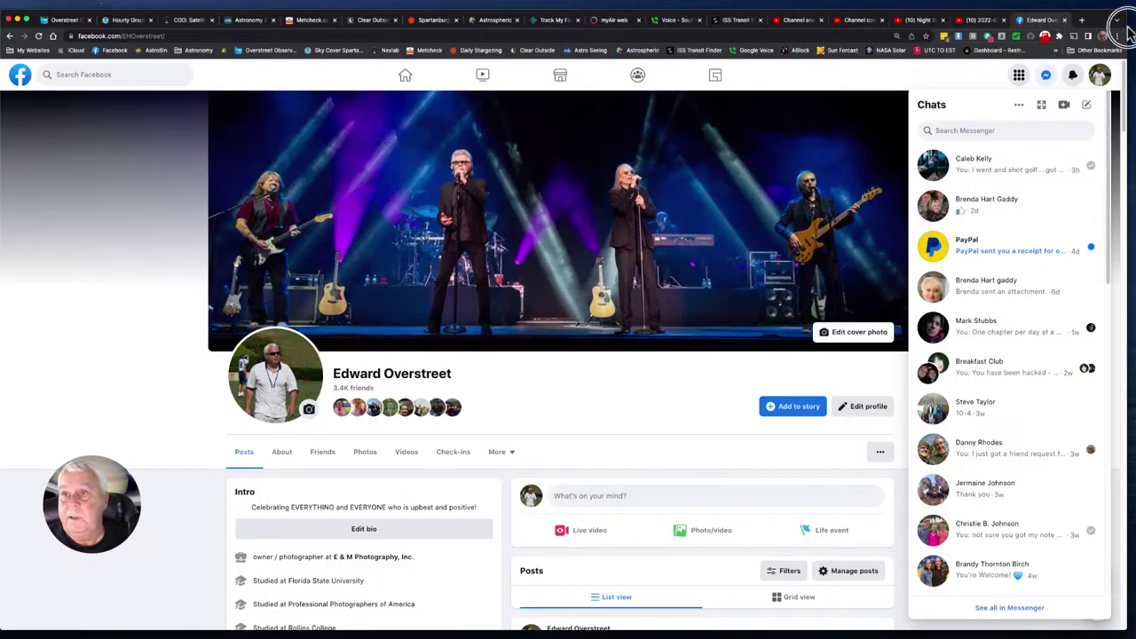
# - Search Google for lbn581 in a new Chrome tab and view the nebula photo on the Sky & Telescope gallery page
pyautogui.click(1078, 19)
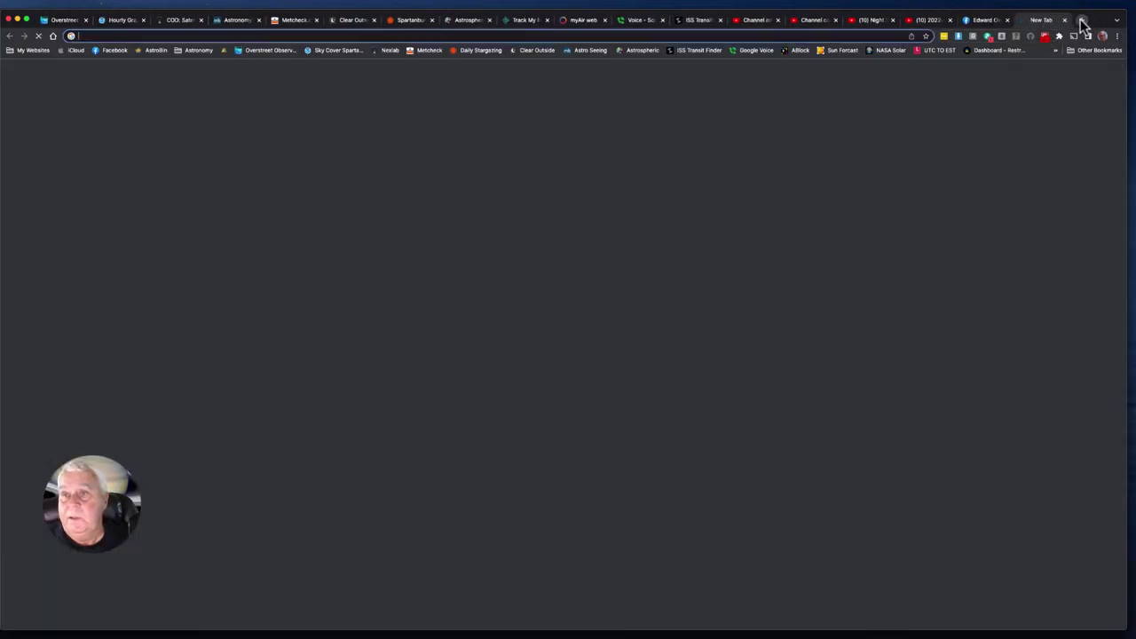
pyautogui.click(149, 35)
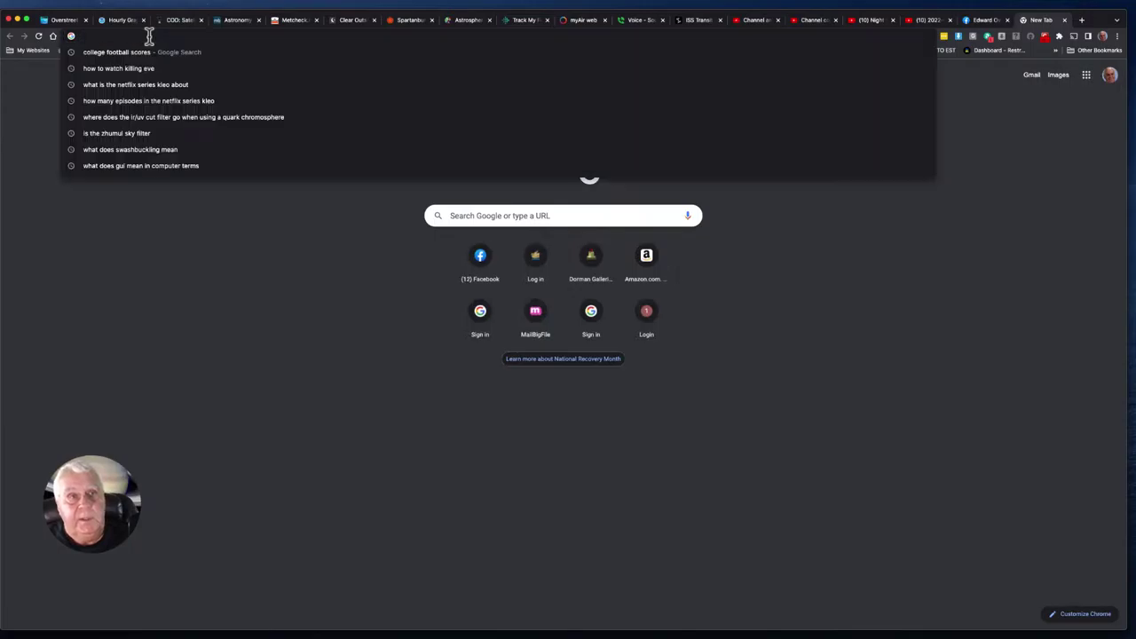
pyautogui.write('lbn')
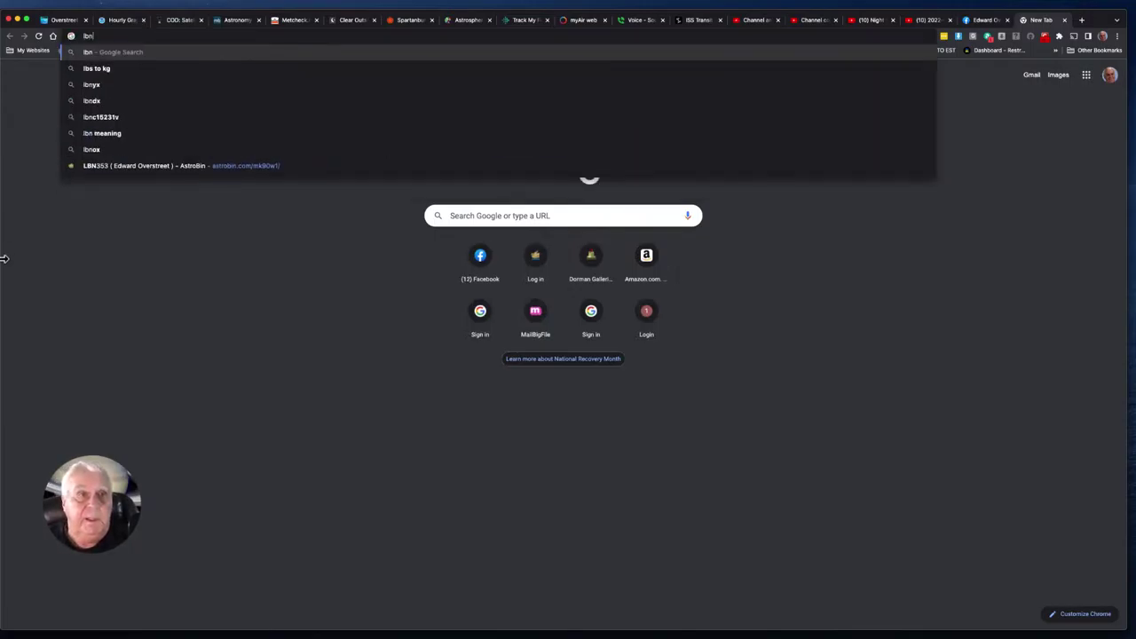
pyautogui.write('581')
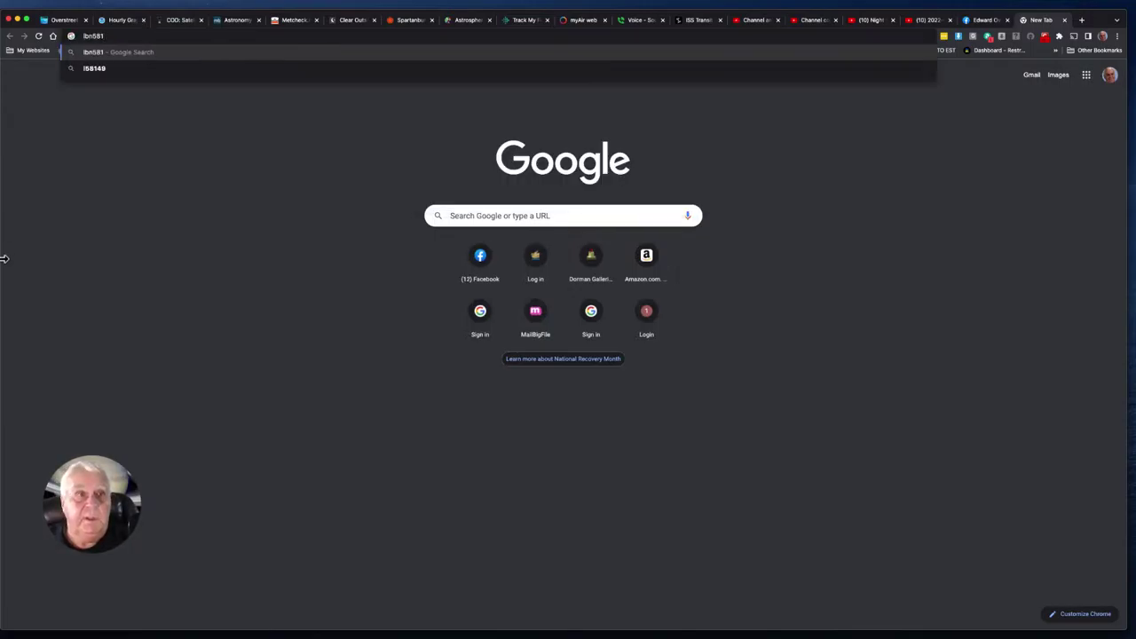
pyautogui.press('Return')
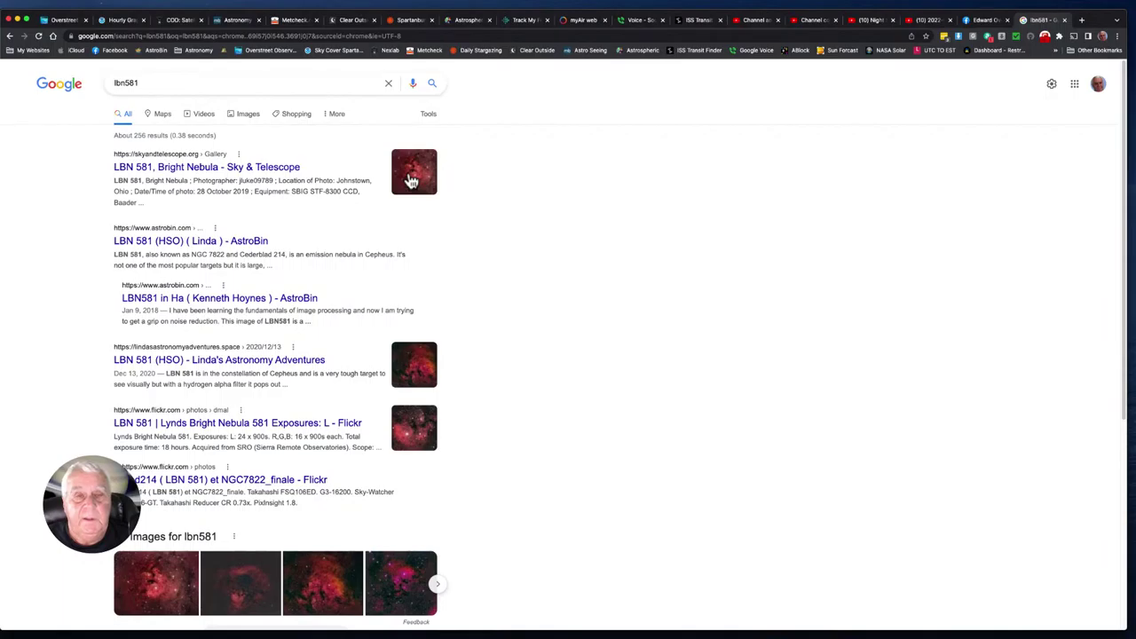
pyautogui.click(411, 182)
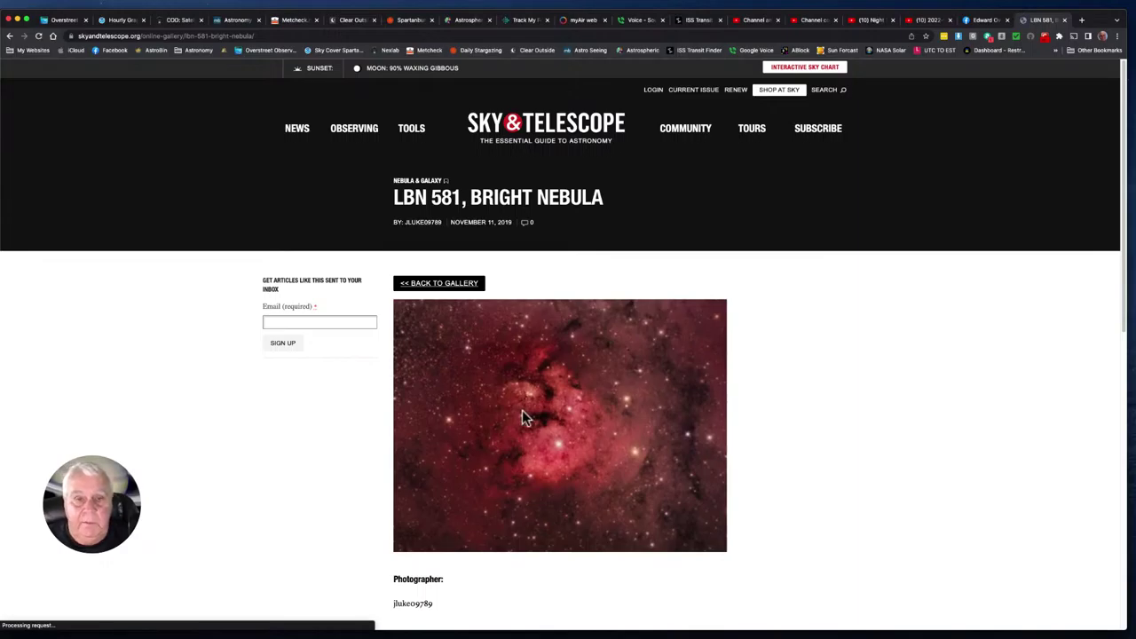
pyautogui.scroll(-2, 522, 417)
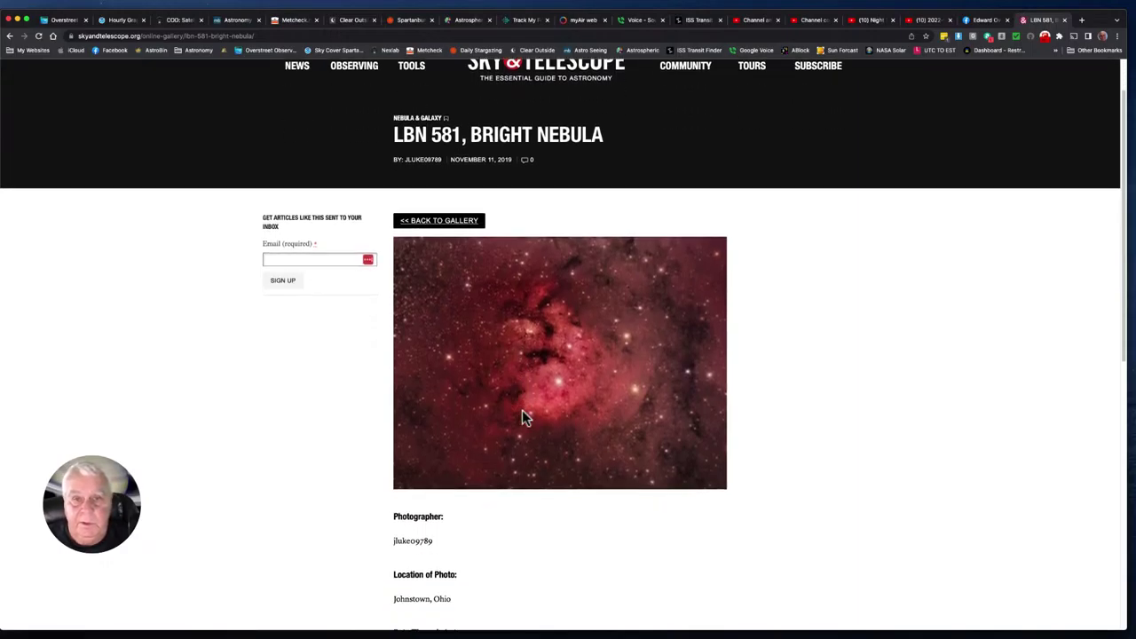